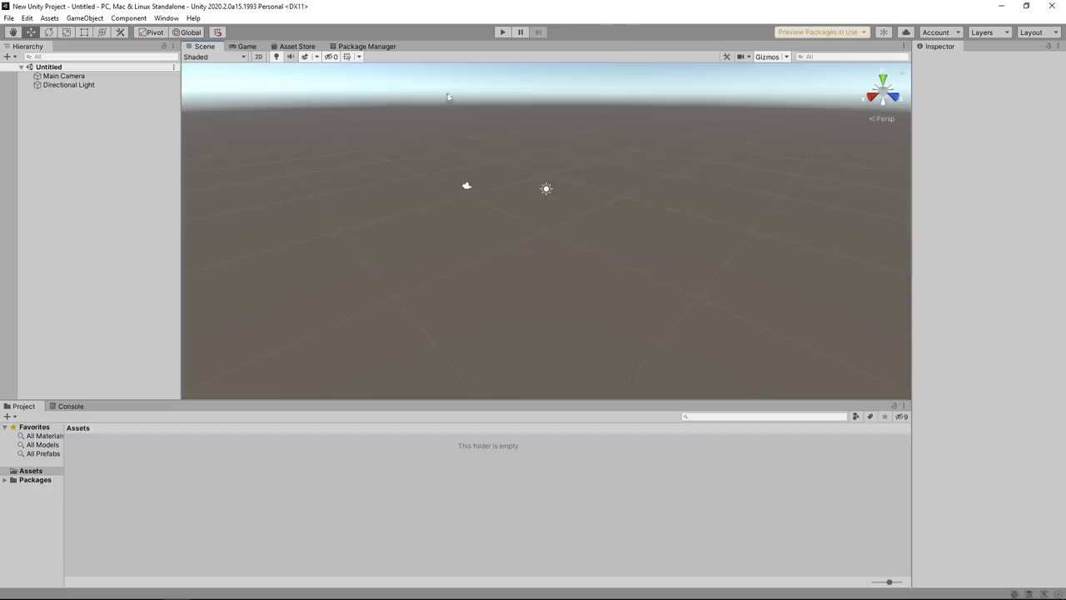
# Go from Unity's Asset Store tab to the online store's 3D asset catalogue in the browser.
pyautogui.click(297, 46)
pyautogui.click(366, 46)
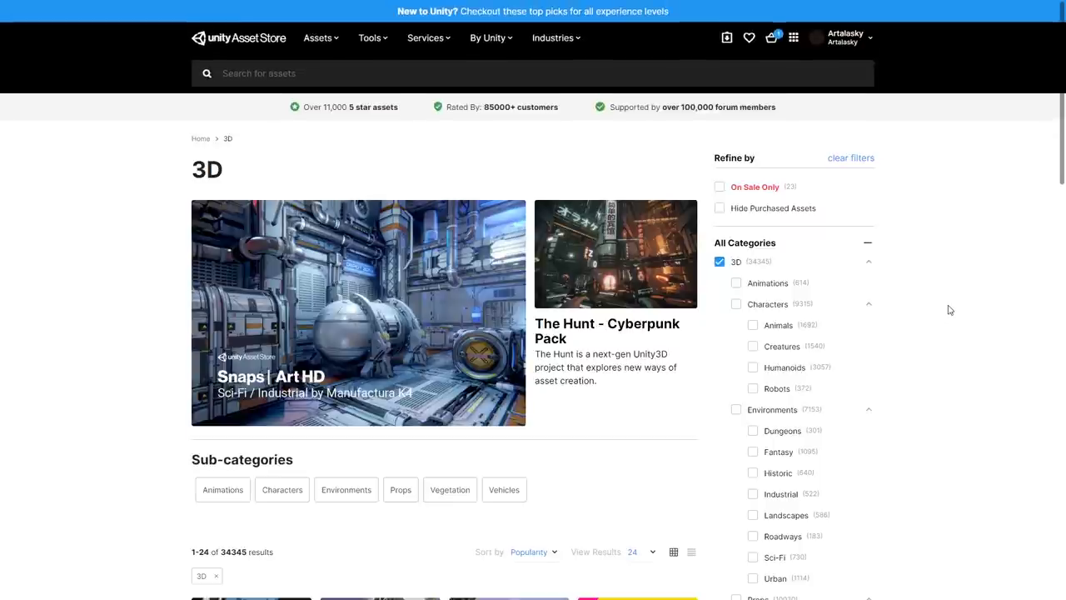
# Filter the store results to Weapons and sort them by price, low to high.
pyautogui.scroll(-1, 949, 310)
pyautogui.scroll(-2, 947, 297)
pyautogui.scroll(-2, 888, 312)
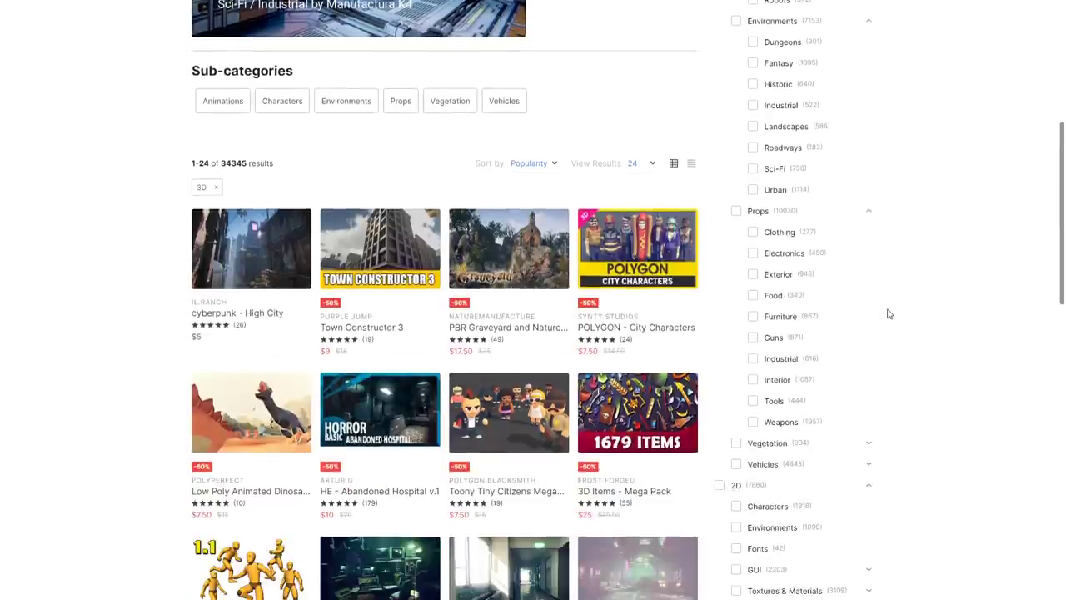
pyautogui.click(758, 422)
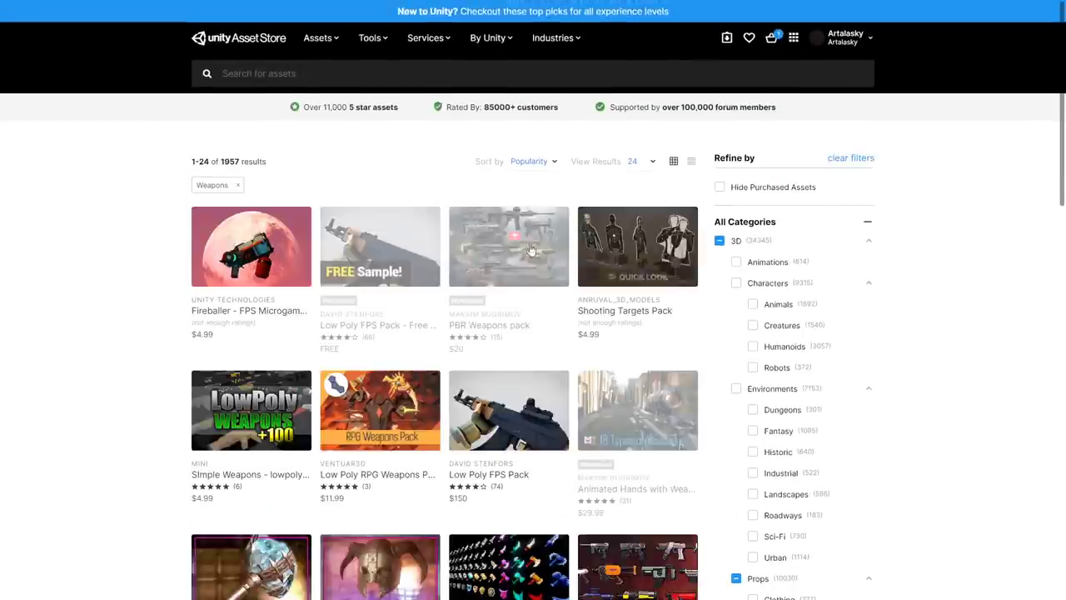
pyautogui.click(537, 162)
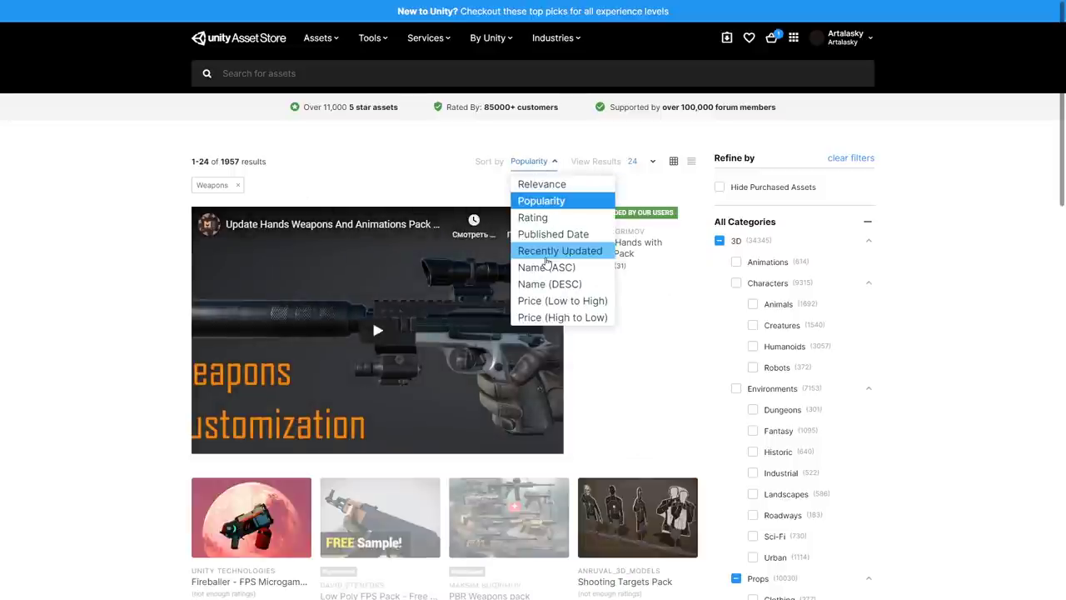
pyautogui.click(569, 304)
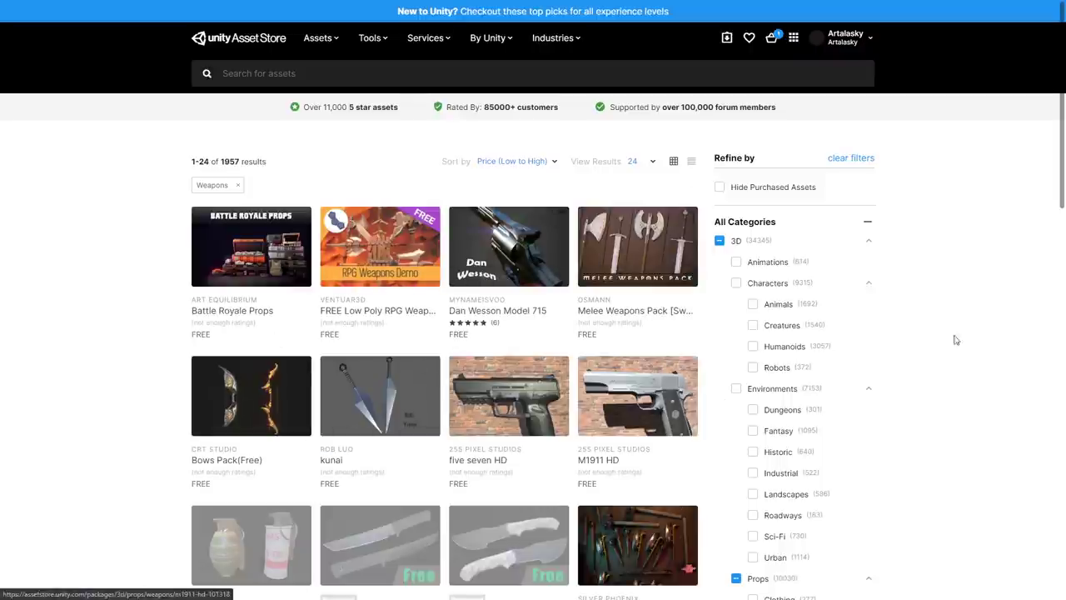
# Add the free five seven HD pistol to My Assets and open it in Unity.
pyautogui.scroll(-2, 1002, 346)
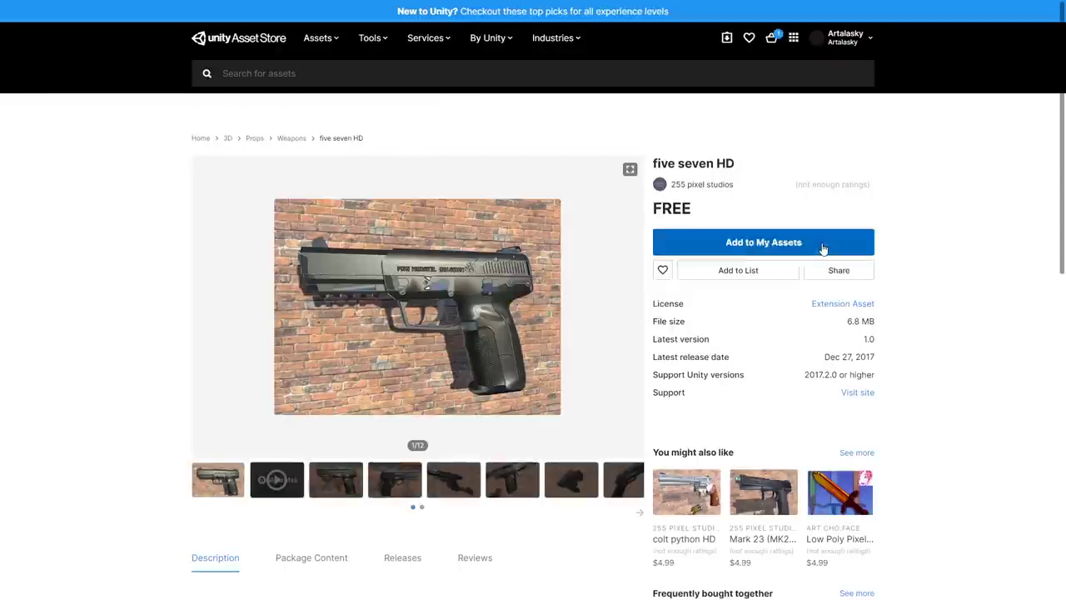
pyautogui.click(816, 242)
pyautogui.click(757, 40)
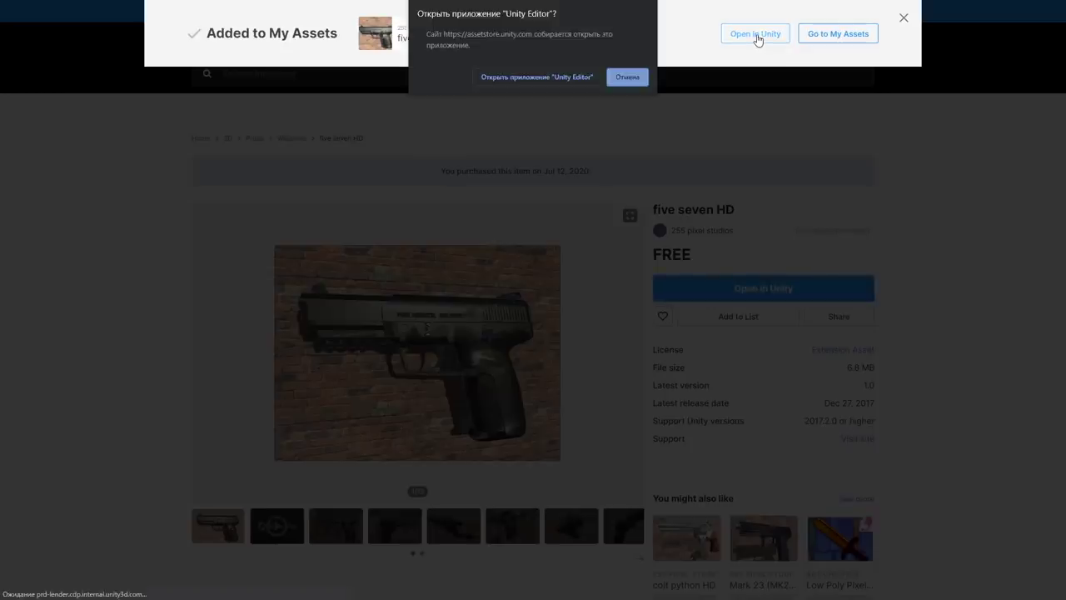
pyautogui.click(491, 78)
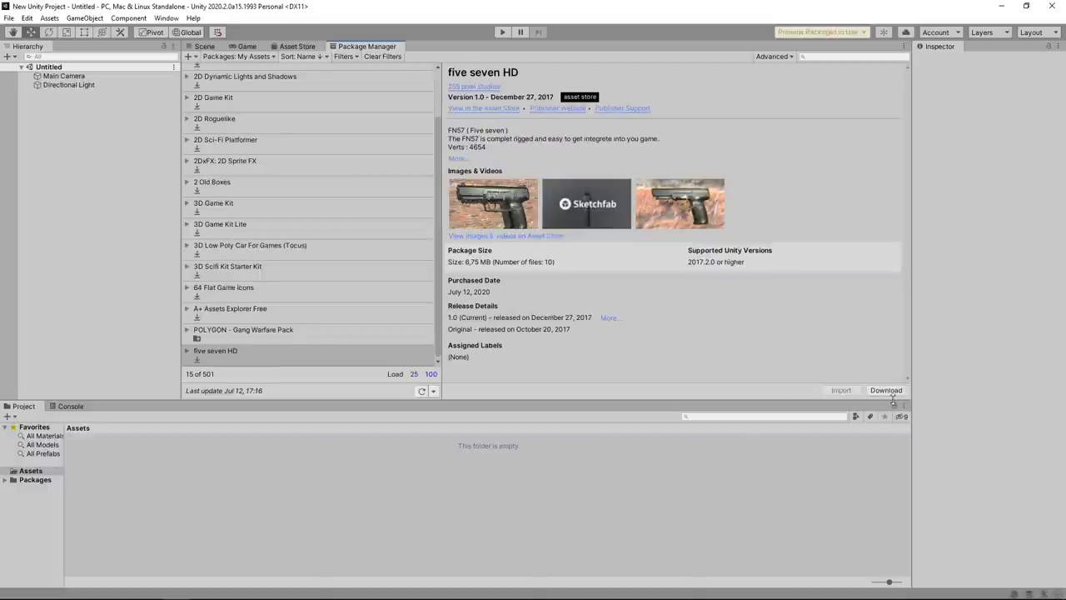
# Download five seven HD, import Standard Assets into Unity, and return to the Scene view.
pyautogui.click(887, 391)
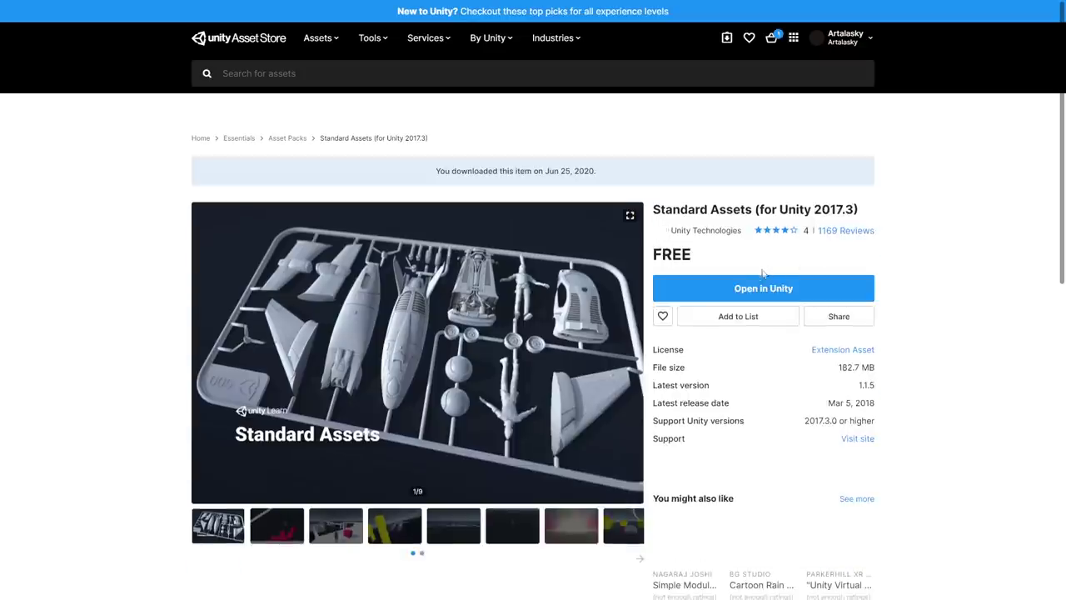
pyautogui.click(761, 283)
pyautogui.click(627, 76)
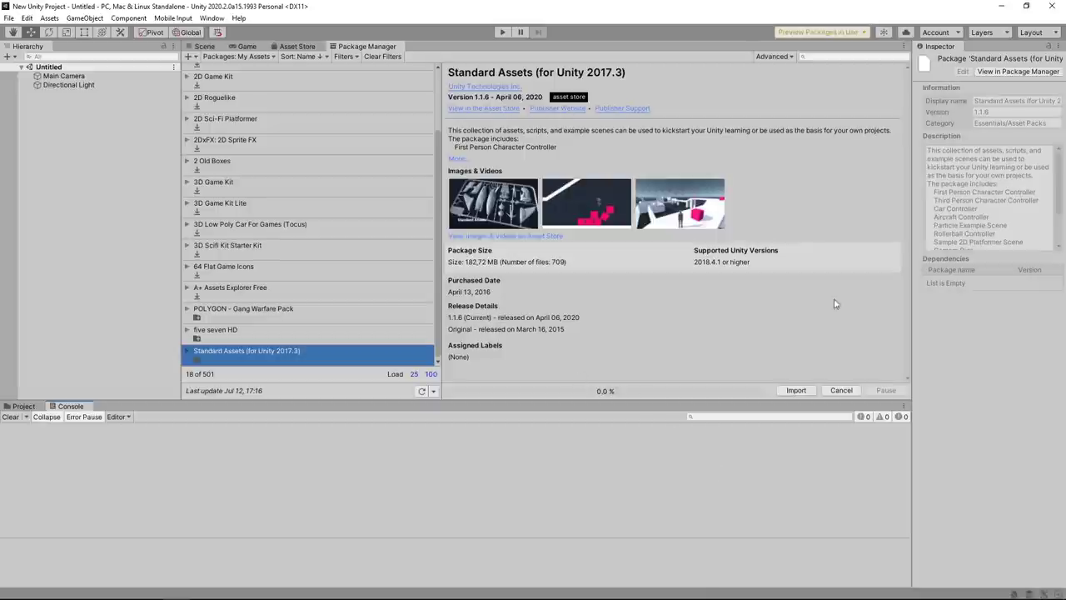
pyautogui.click(205, 46)
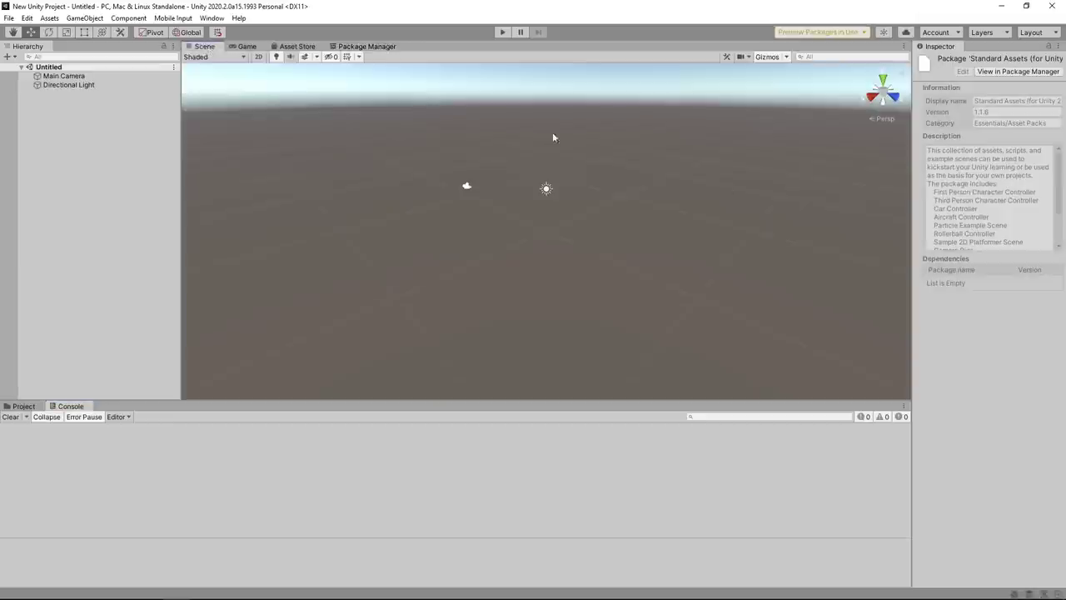
# Browse the Project window to Assets/PolygonGangWarfare/Prefabs/Weapons.
pyautogui.click(18, 408)
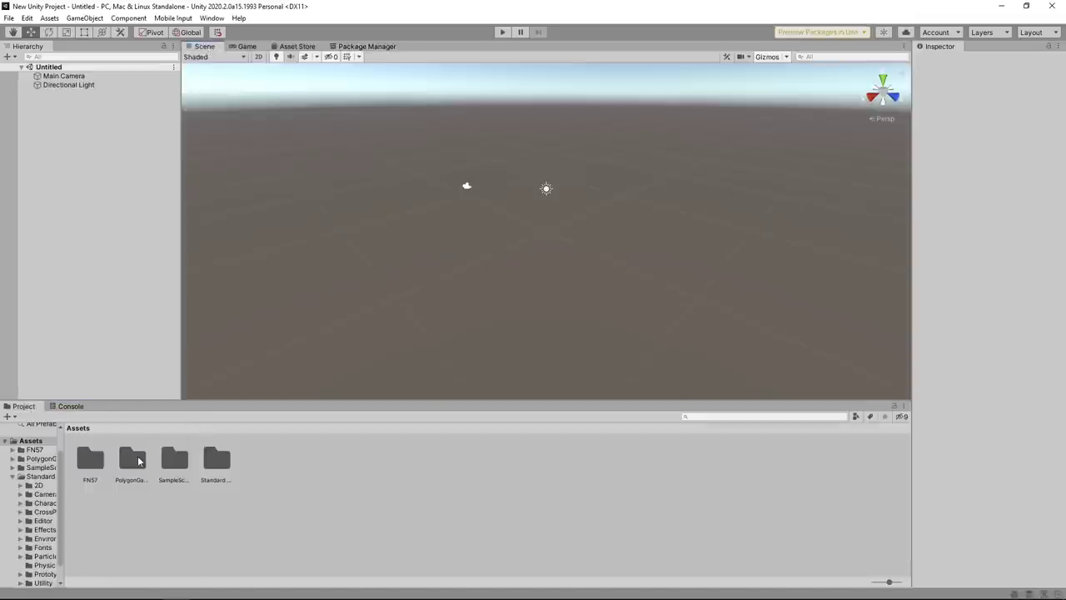
pyautogui.doubleClick(133, 458)
pyautogui.click(179, 462)
pyautogui.doubleClick(184, 464)
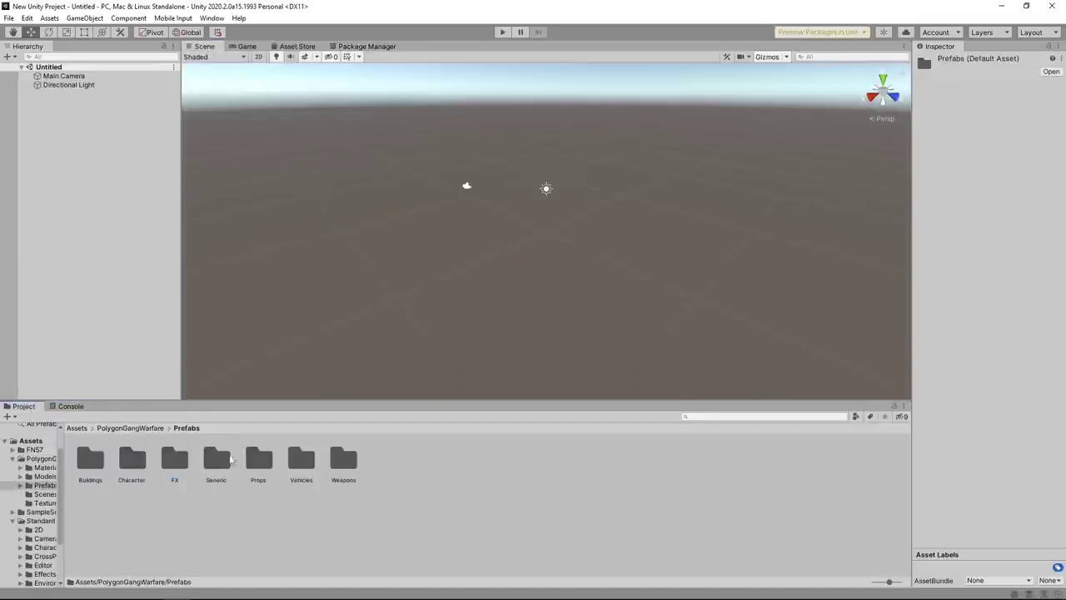
pyautogui.doubleClick(343, 458)
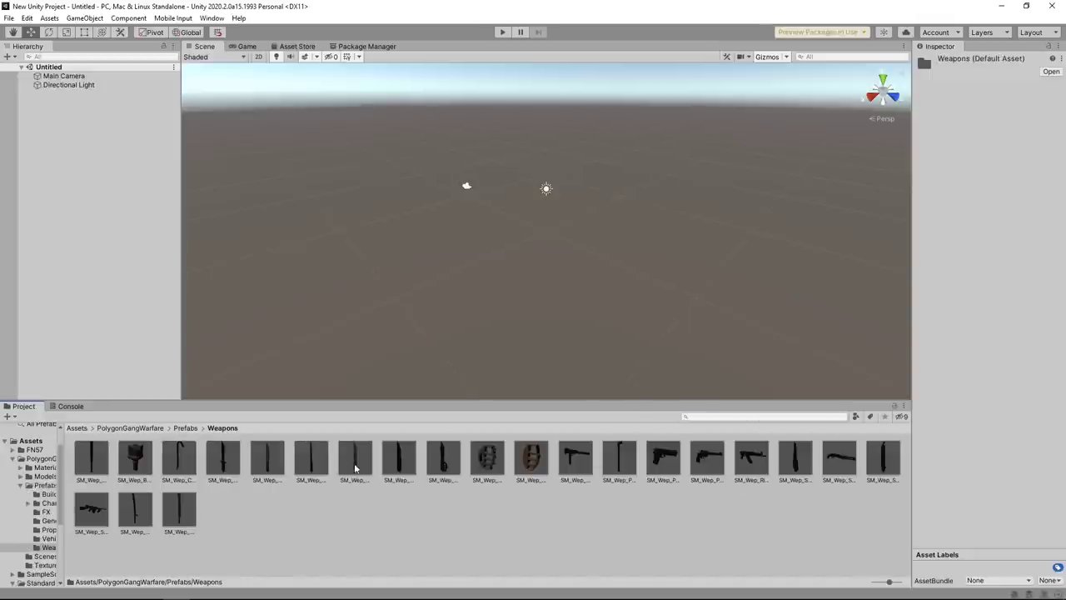
# Drop SM_Wep_Rifle_Gold_01 into the scene at position 0, 0, 0 and frame it.
pyautogui.moveTo(850, 473); pyautogui.dragTo(713, 226)
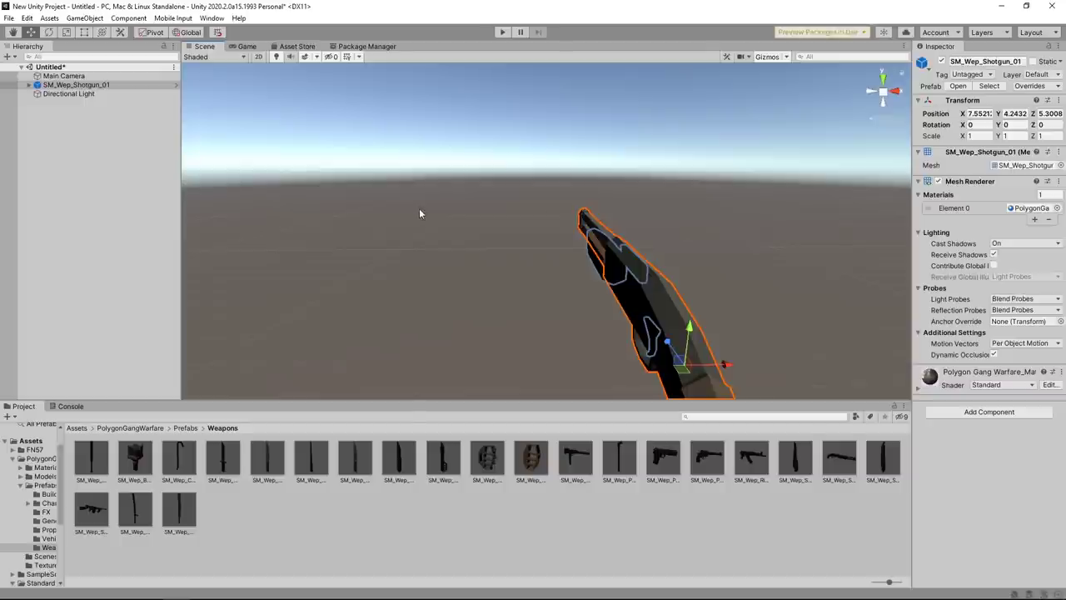
pyautogui.click(399, 242)
pyautogui.moveTo(752, 458); pyautogui.dragTo(553, 238)
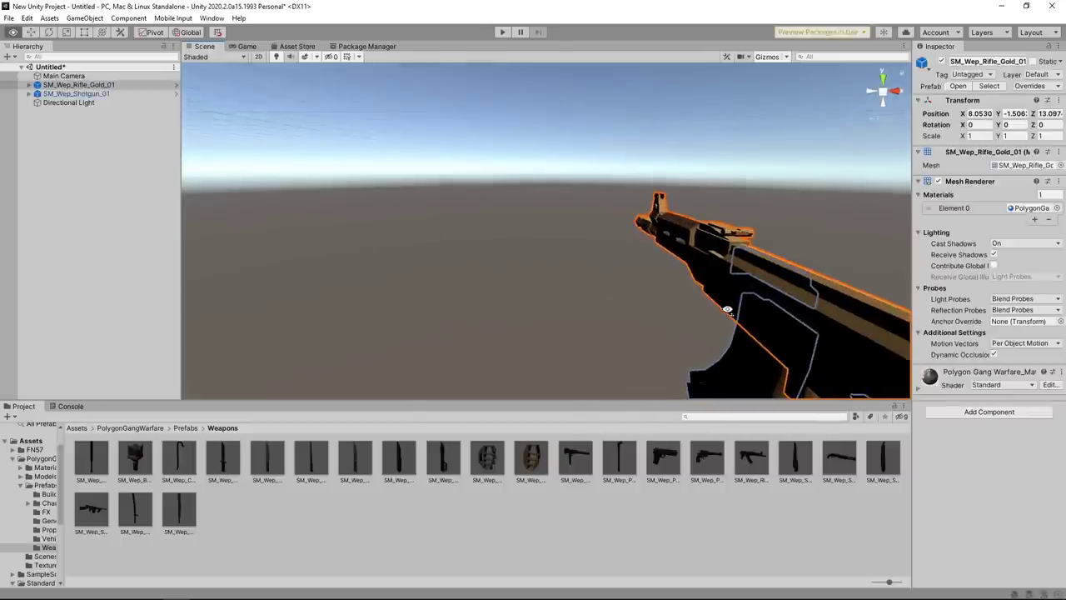
pyautogui.write('0')
pyautogui.press('Tab')
pyautogui.write('0')
pyautogui.press('Tab')
pyautogui.write('0')
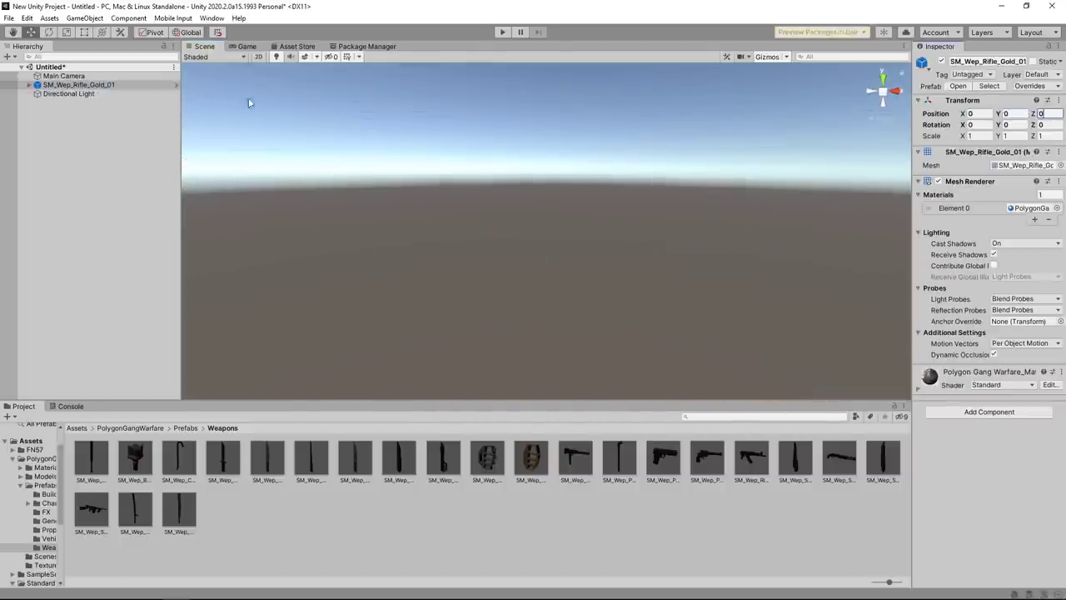
pyautogui.doubleClick(66, 85)
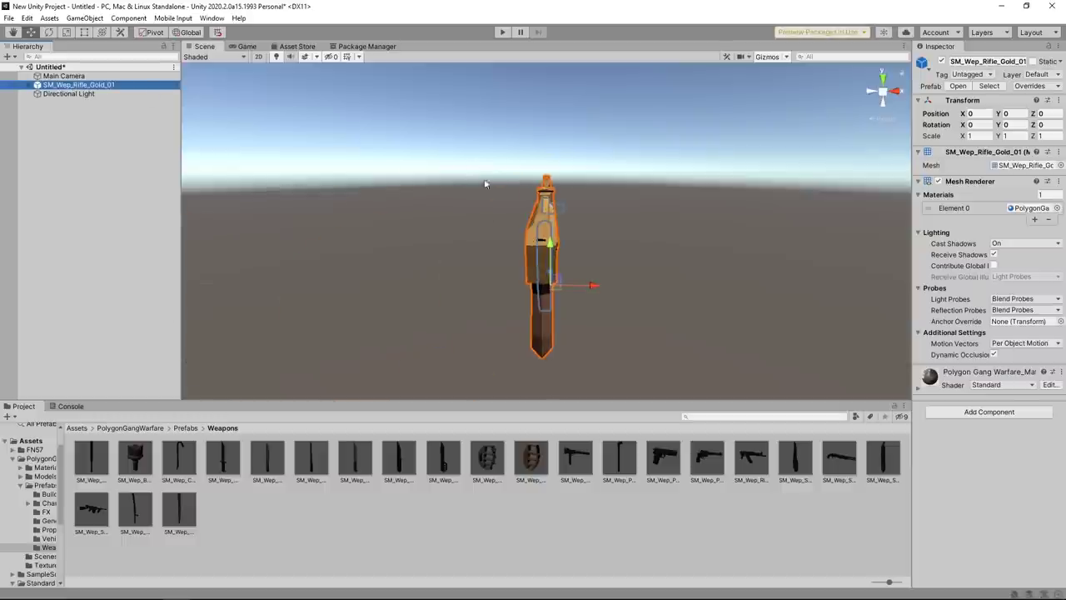
pyautogui.click(409, 183)
pyautogui.click(85, 18)
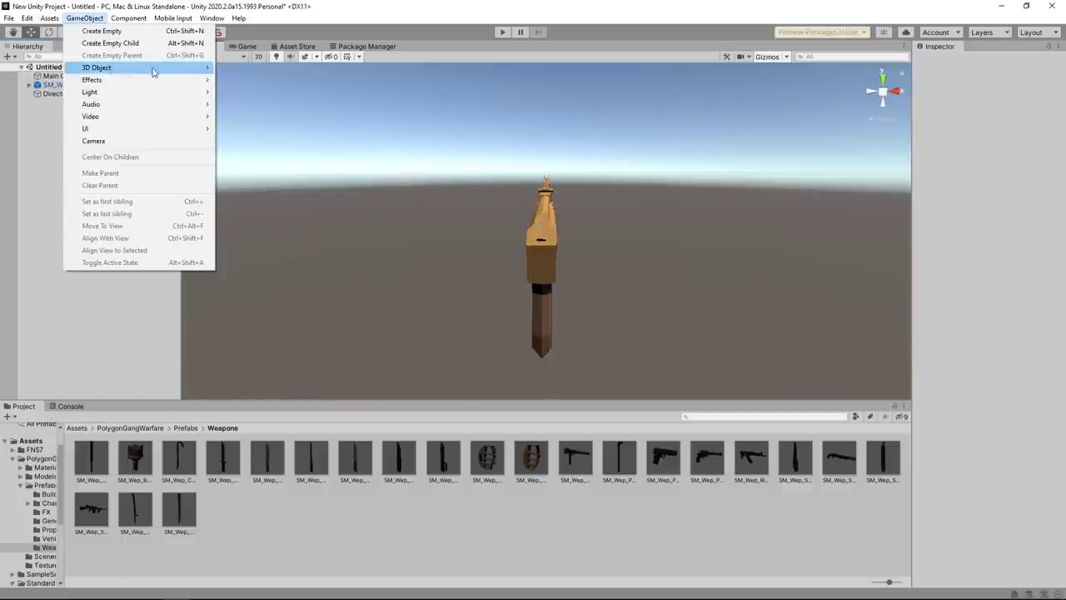
# Create a Plane, lower it beneath the rifle, and scale it up to about 4.16.
pyautogui.moveTo(133, 67)
pyautogui.click(267, 117)
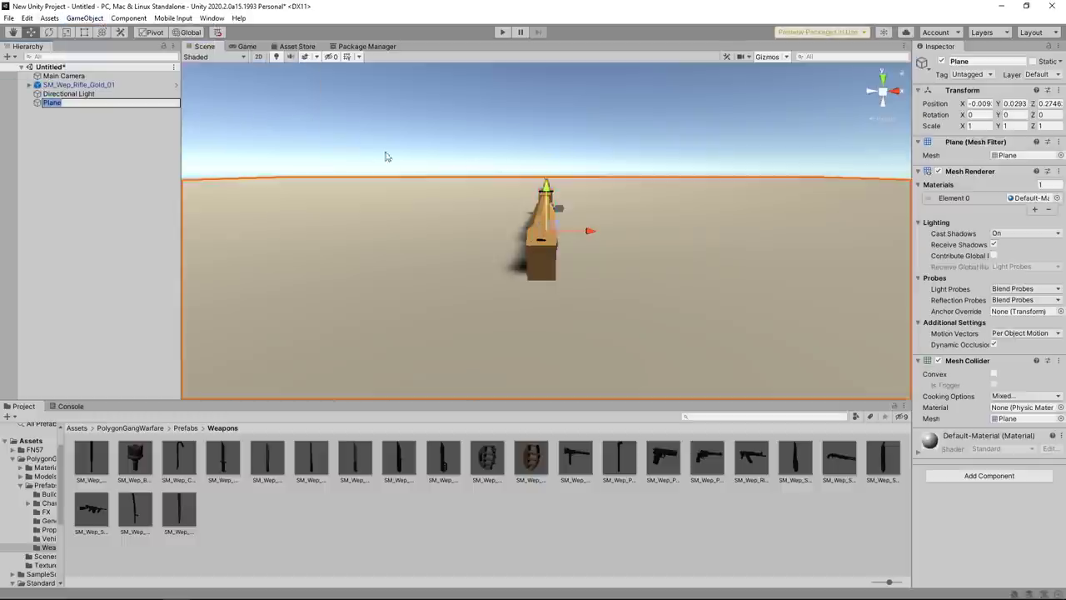
pyautogui.moveTo(545, 202); pyautogui.dragTo(545, 349)
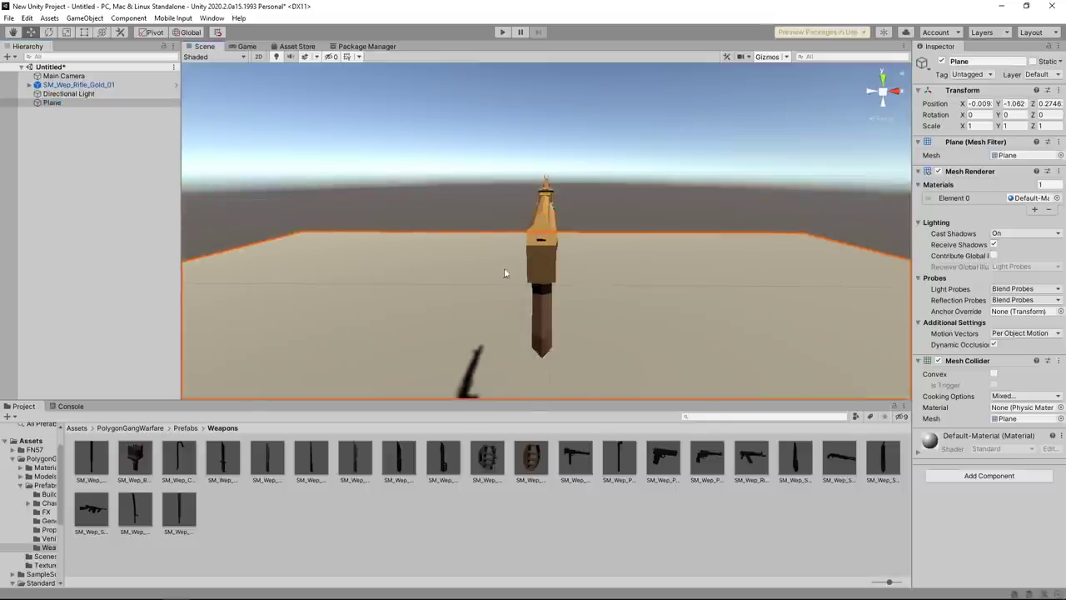
pyautogui.keyDown('alt'); pyautogui.moveTo(505, 274); pyautogui.dragTo(510, 276); pyautogui.keyUp('alt')
pyautogui.scroll(-3, 509, 270)
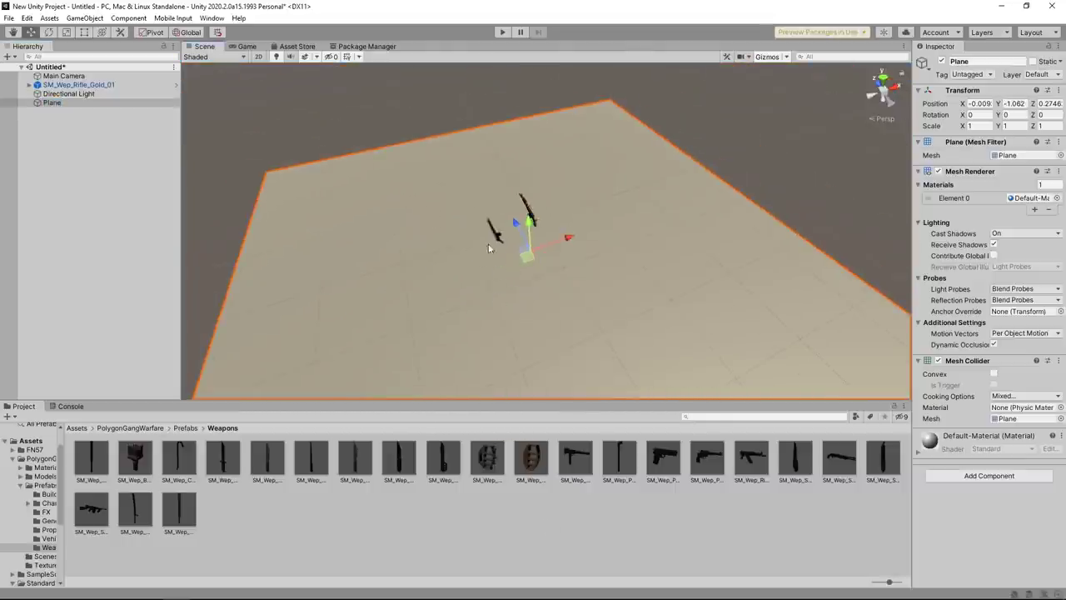
pyautogui.moveTo(530, 248)
pyautogui.mouseDown()
pyautogui.moveTo(637, 184)
pyautogui.moveTo(659, 123)
pyautogui.mouseUp()
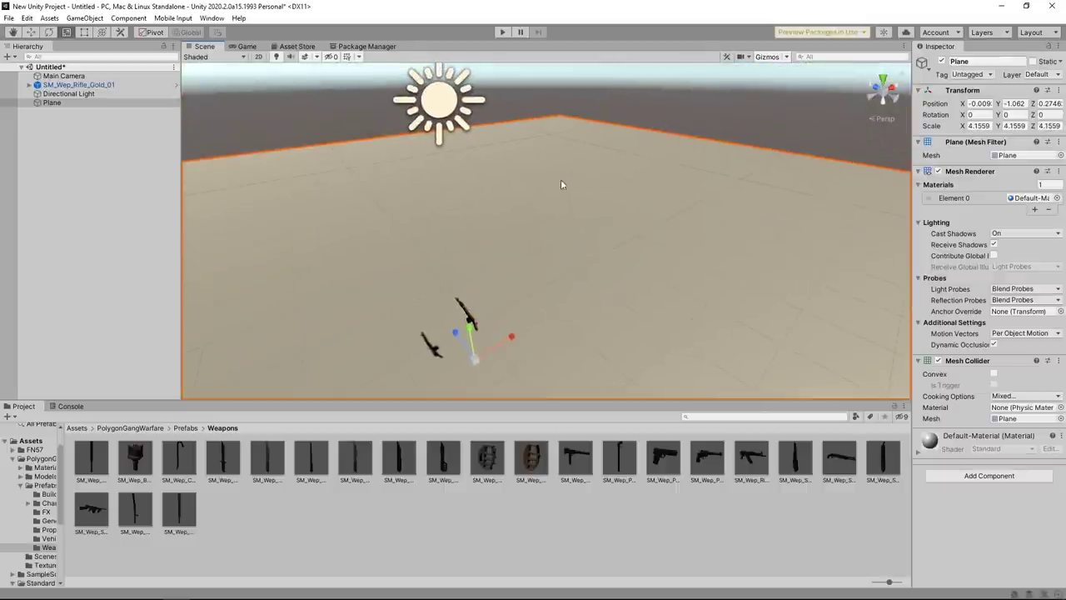
pyautogui.click(593, 450)
pyautogui.click(84, 17)
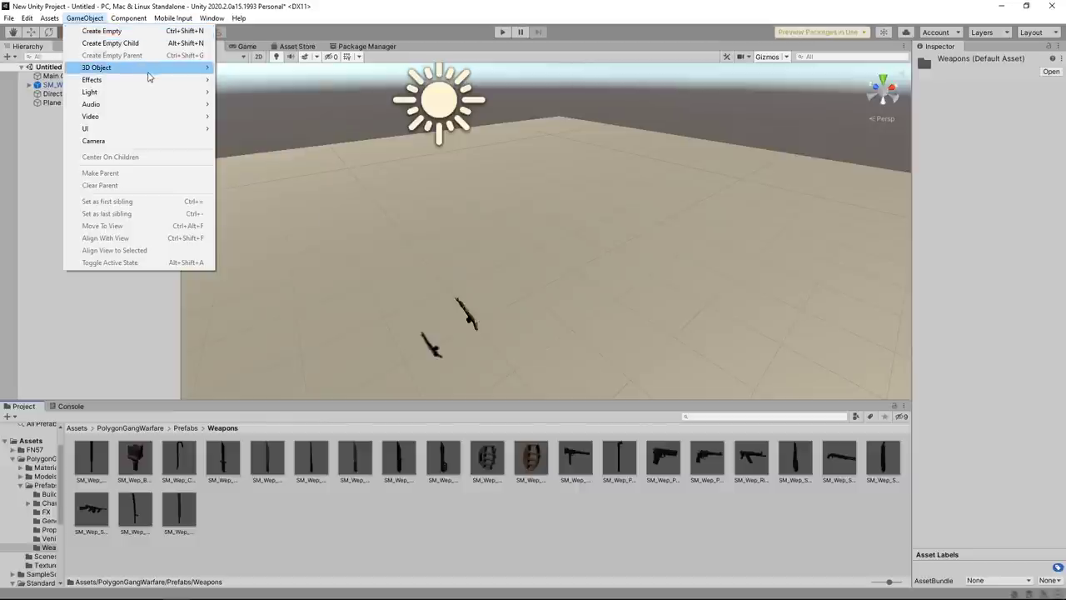
# Add the cardboard box prop, then browse to Standard Assets/Characters/FirstPersonCharacter/Prefabs.
pyautogui.moveTo(150, 67)
pyautogui.click(241, 68)
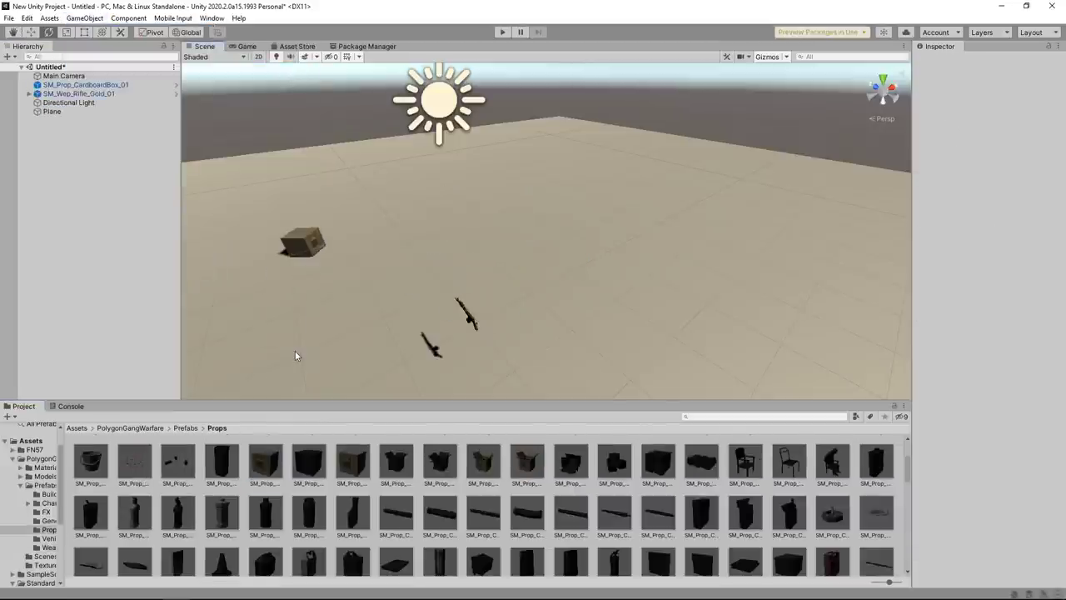
pyautogui.click(76, 428)
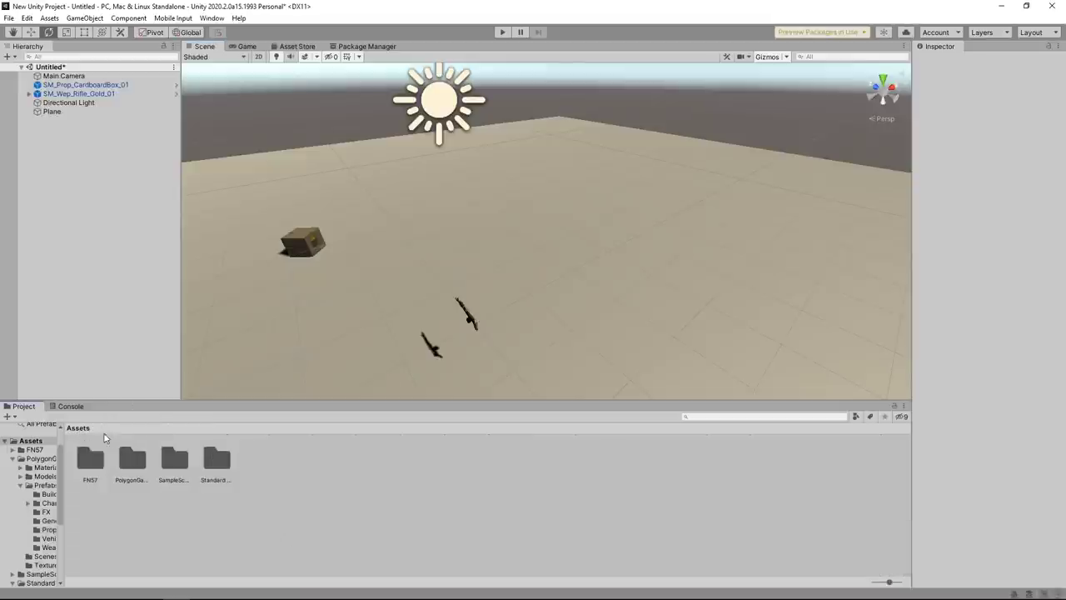
pyautogui.doubleClick(213, 463)
pyautogui.doubleClick(181, 472)
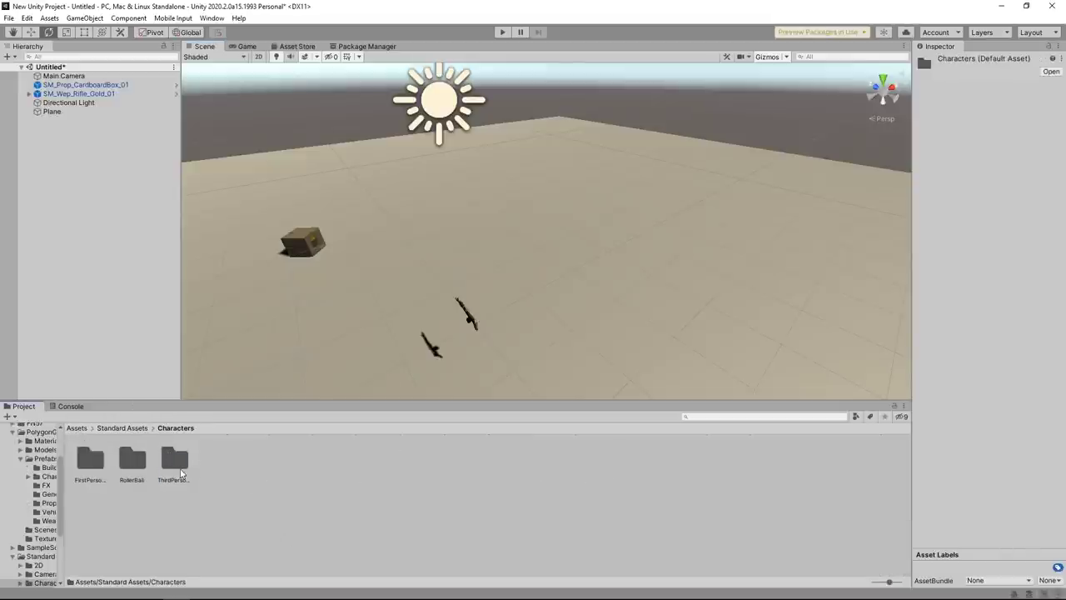
pyautogui.doubleClick(90, 460)
pyautogui.doubleClick(132, 460)
# Place the FPSController prefab in the scene and raise it above the ground plane.
pyautogui.moveTo(89, 460); pyautogui.dragTo(512, 358)
pyautogui.press('w')
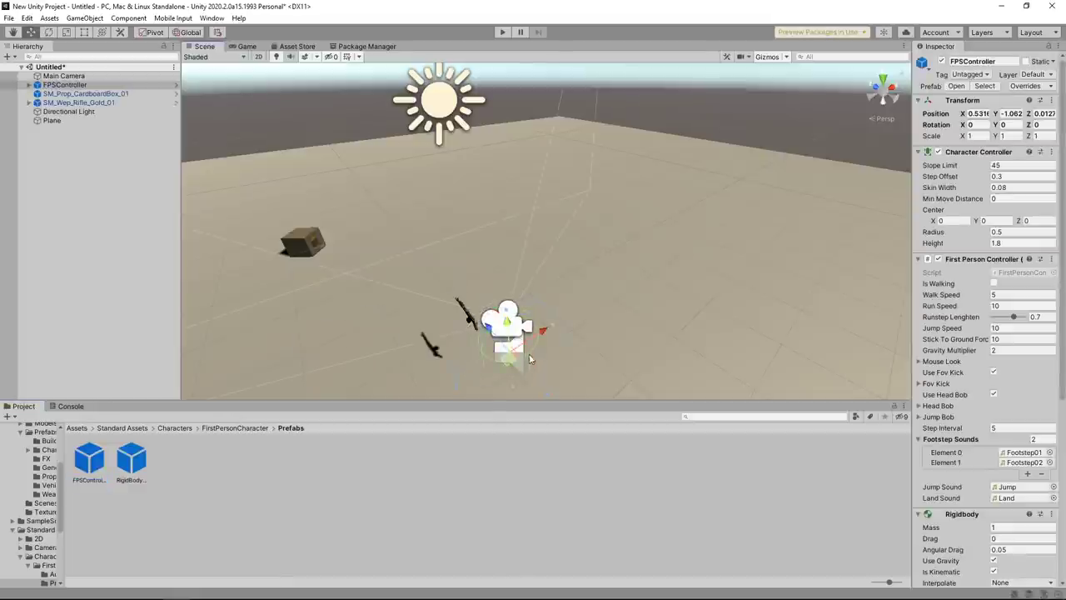
pyautogui.moveTo(526, 360); pyautogui.dragTo(625, 185, button='middle')
pyautogui.moveTo(624, 185); pyautogui.dragTo(662, 129)
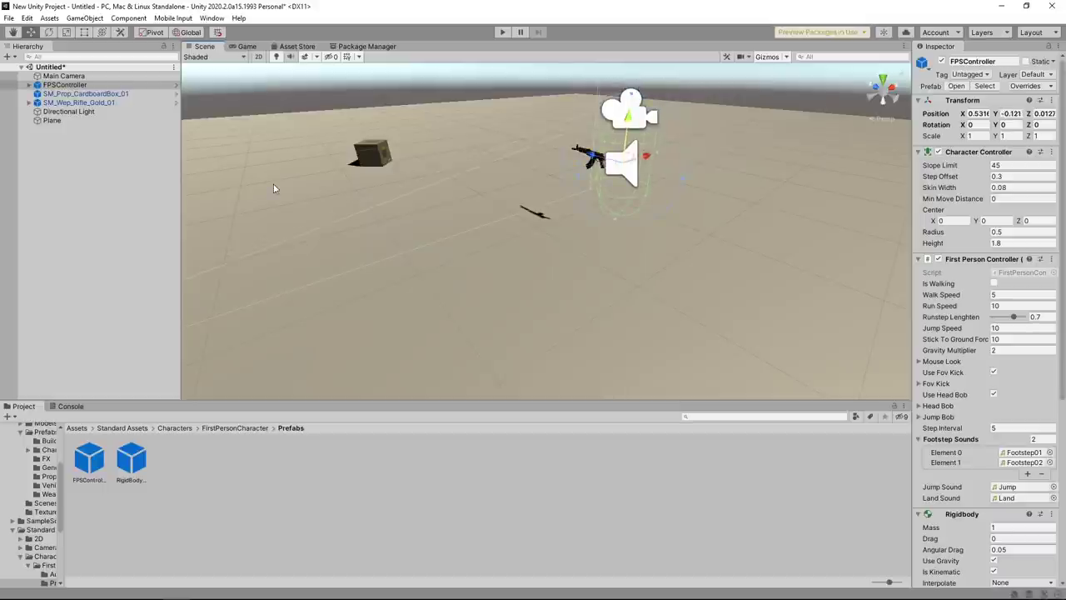
pyautogui.click(60, 76)
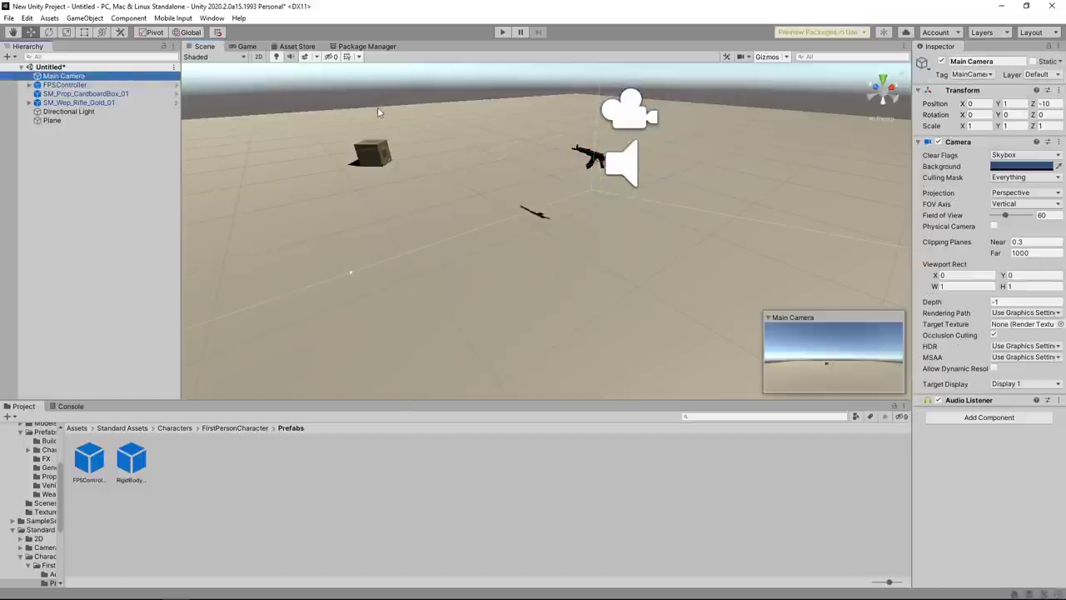
# Delete the default Main Camera and parent the gold rifle under FirstPersonCharacter.
pyautogui.press('Delete')
pyautogui.click(592, 158)
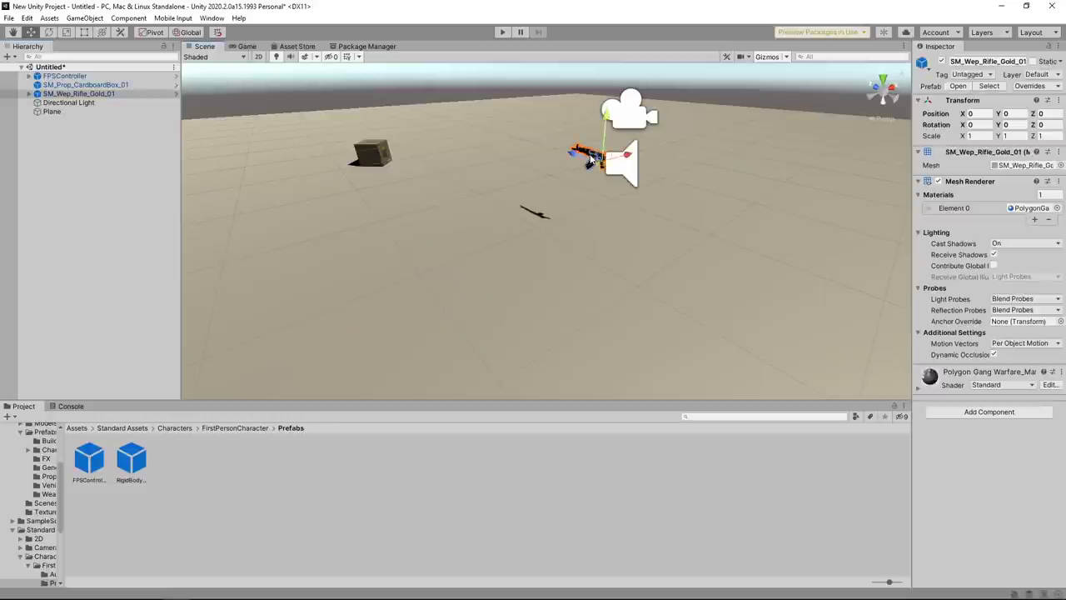
pyautogui.moveTo(79, 93)
pyautogui.mouseDown()
pyautogui.moveTo(47, 89)
pyautogui.moveTo(73, 88)
pyautogui.mouseUp()
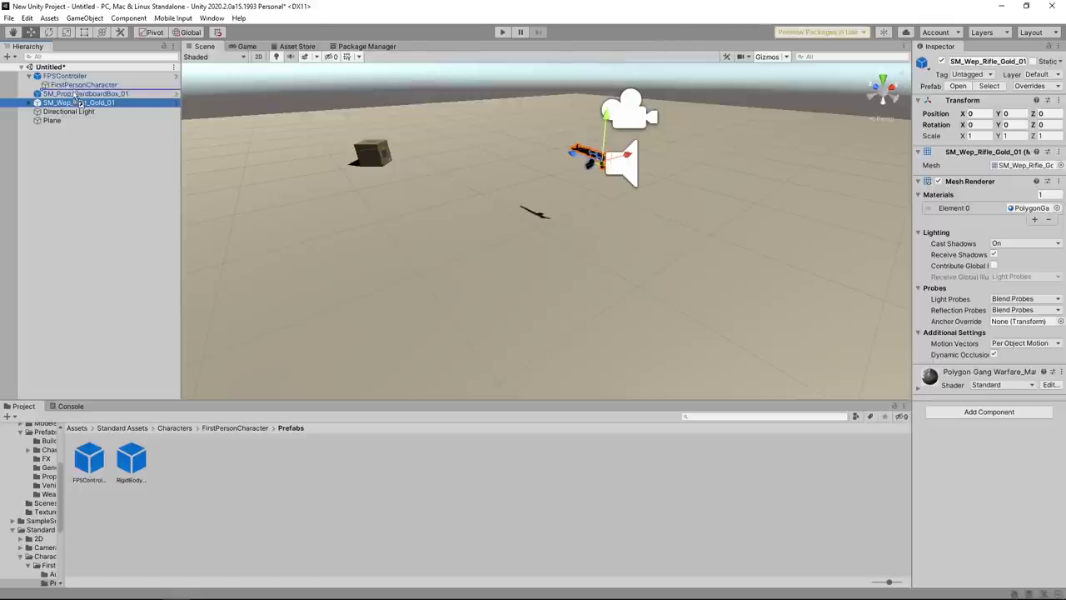
# Zero the rifle's position and dock the Game view beside the Scene view.
pyautogui.click(248, 46)
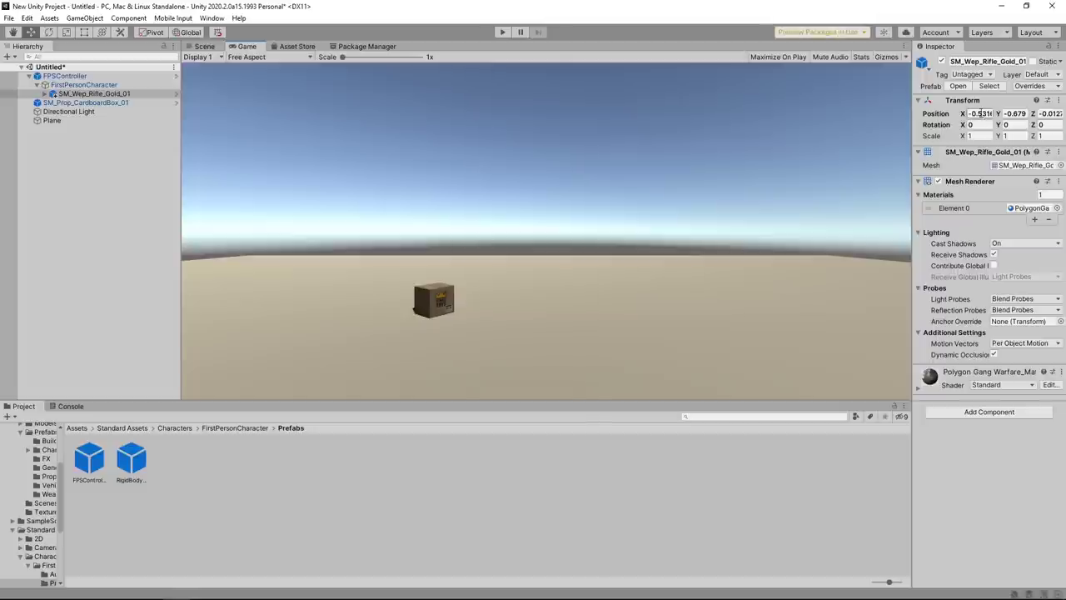
pyautogui.write('0')
pyautogui.press('Tab')
pyautogui.write('0')
pyautogui.press('Tab')
pyautogui.write('0')
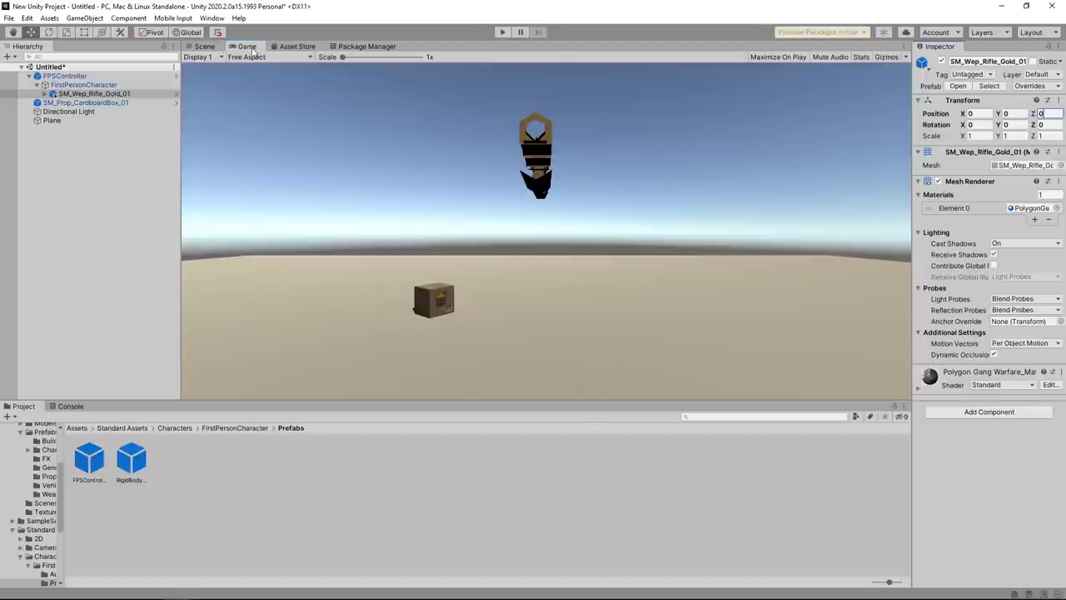
pyautogui.moveTo(254, 52); pyautogui.dragTo(802, 235)
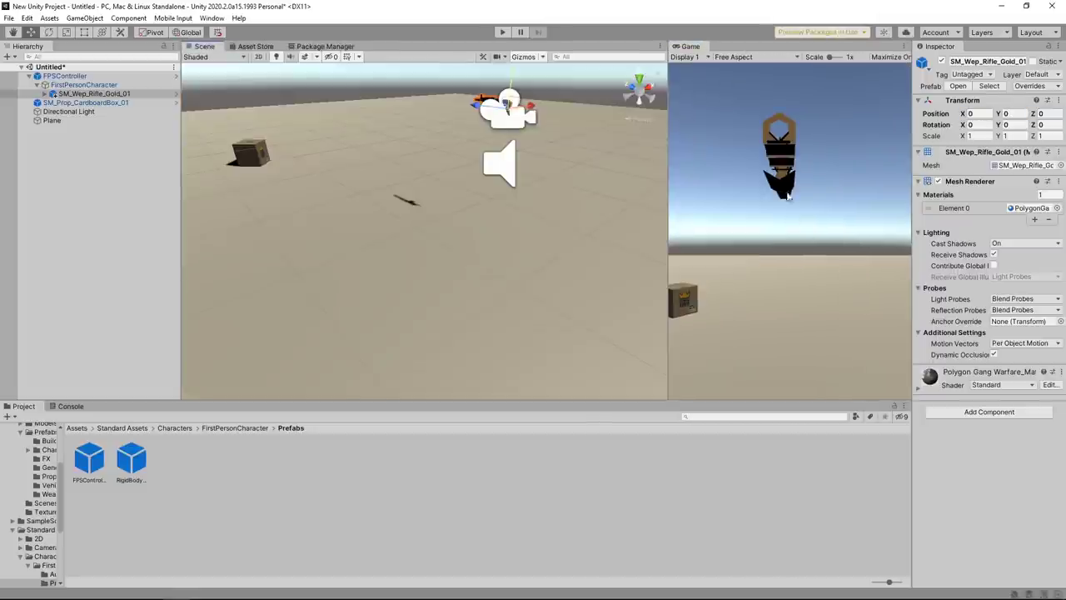
# Shrink the Scene view's 3D gizmo icons using the Gizmos slider.
pyautogui.moveTo(503, 130)
pyautogui.keyDown('alt'); pyautogui.mouseDown()
pyautogui.moveTo(539, 152)
pyautogui.moveTo(520, 150)
pyautogui.mouseUp(); pyautogui.keyUp('alt')
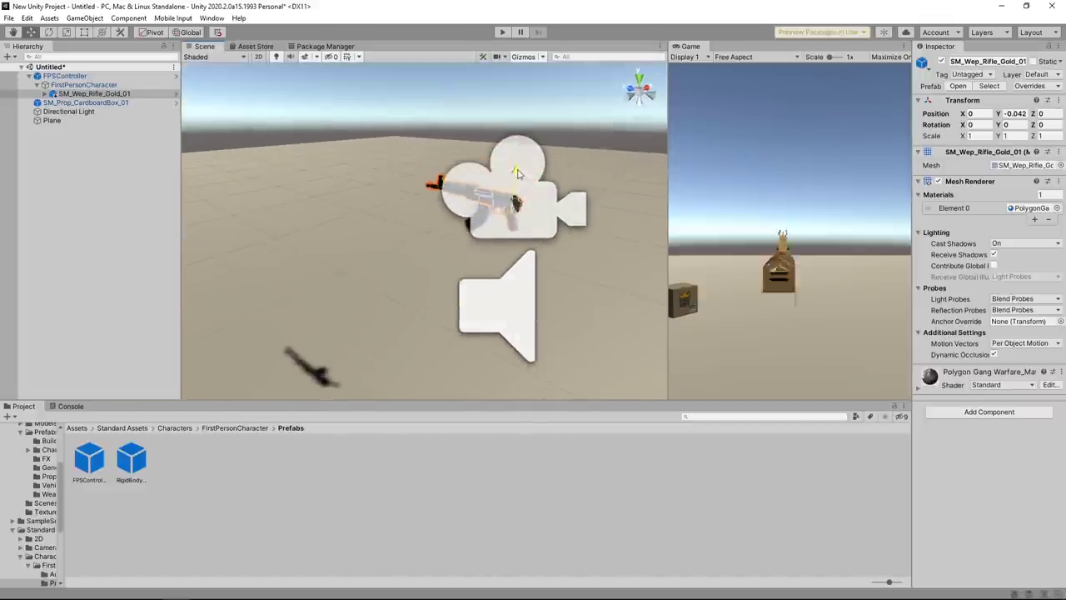
pyautogui.click(543, 58)
pyautogui.click(543, 58)
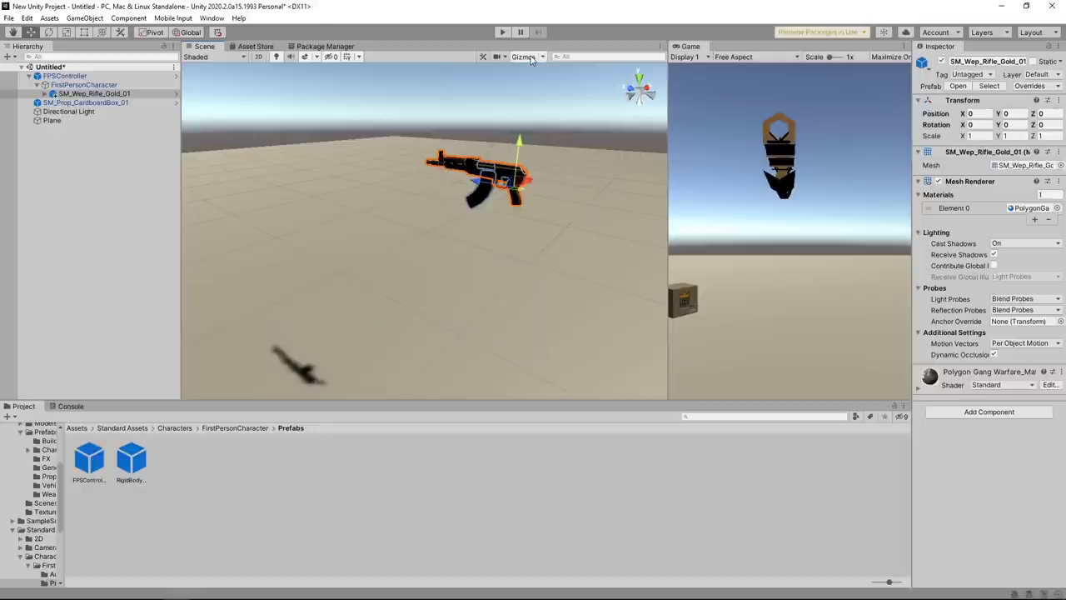
pyautogui.click(543, 57)
pyautogui.moveTo(617, 75); pyautogui.dragTo(605, 75)
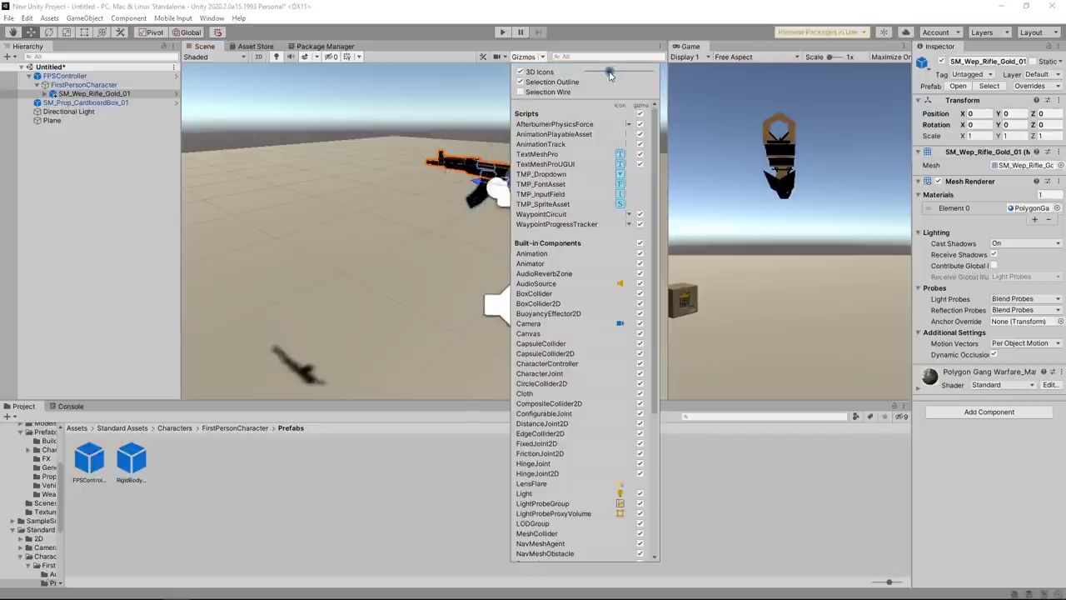
pyautogui.click(481, 94)
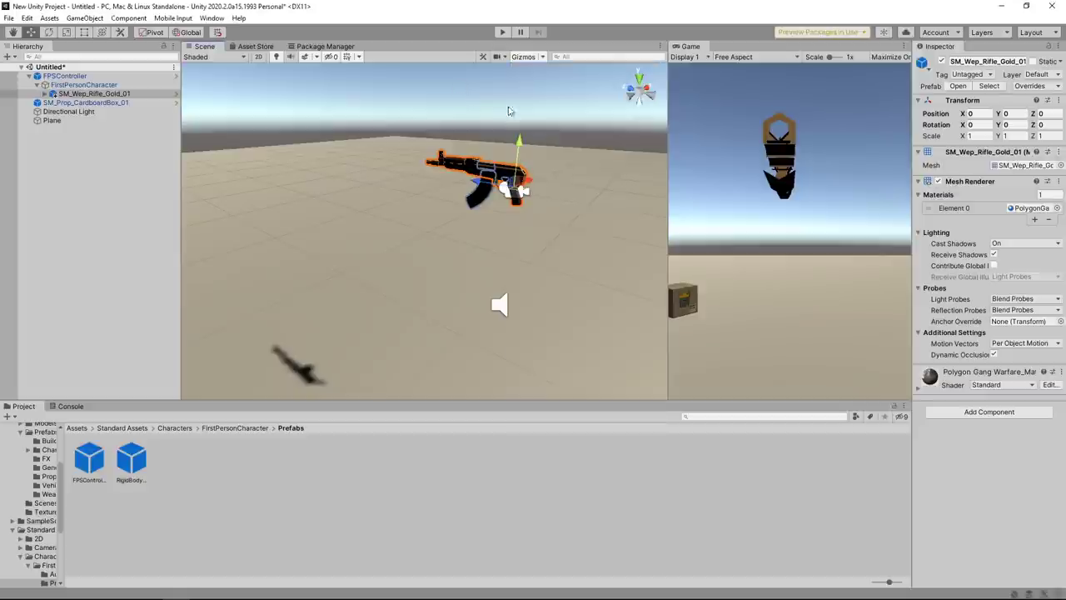
# Set the Game view to 16:9 and move the rifle lower and forward.
pyautogui.moveTo(544, 165); pyautogui.dragTo(563, 164)
pyautogui.click(707, 58)
pyautogui.click(749, 58)
pyautogui.click(750, 58)
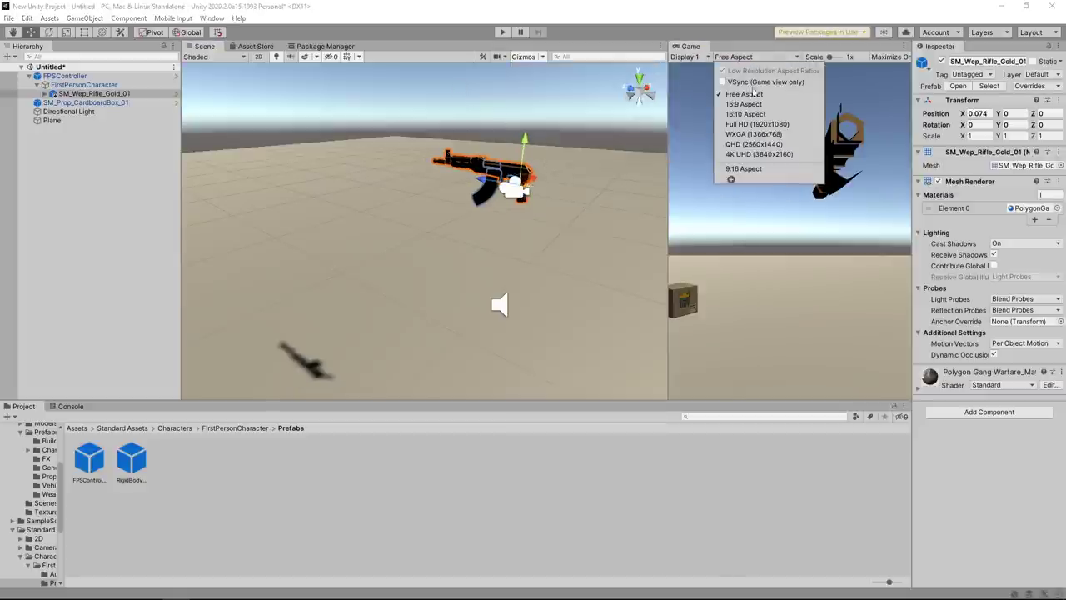
pyautogui.click(753, 104)
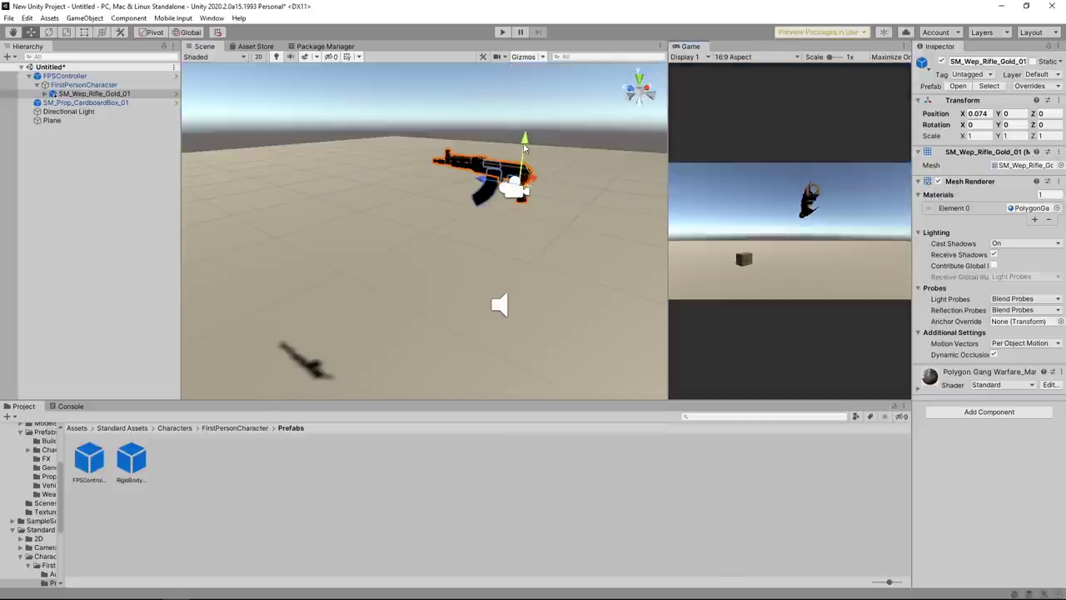
pyautogui.moveTo(524, 146); pyautogui.dragTo(526, 180)
pyautogui.moveTo(483, 210); pyautogui.dragTo(888, 293)
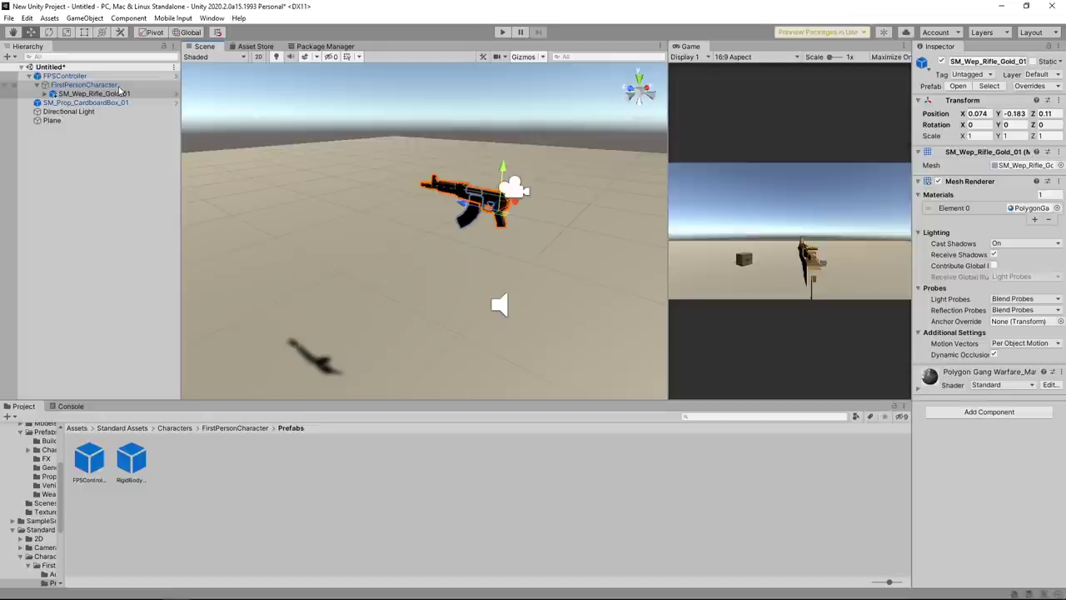
# Set the FirstPersonCharacter camera's near clipping plane to 0.1.
pyautogui.click(119, 87)
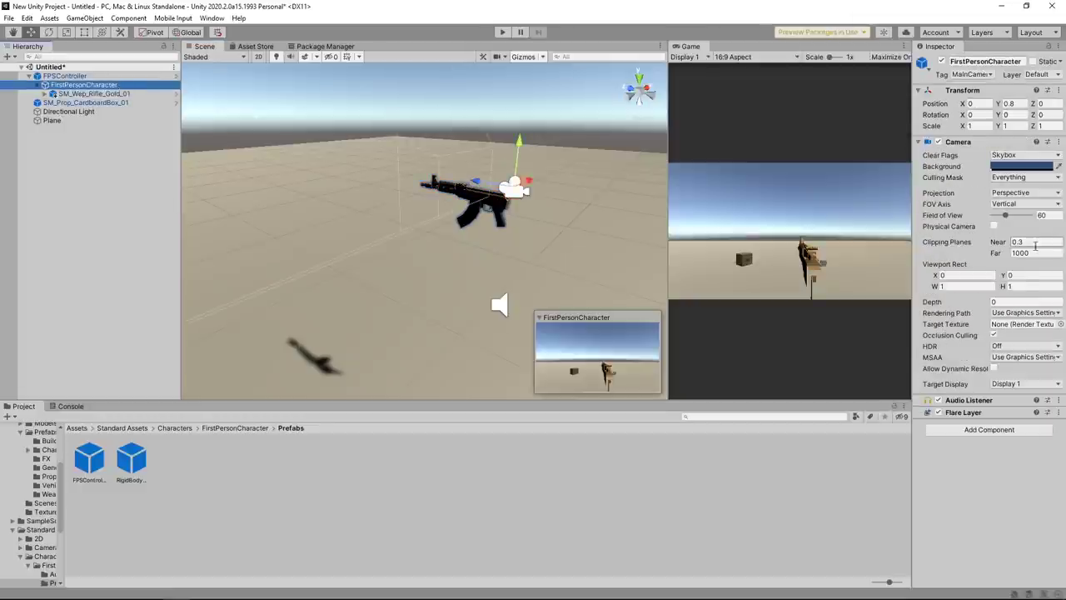
pyautogui.click(1002, 241)
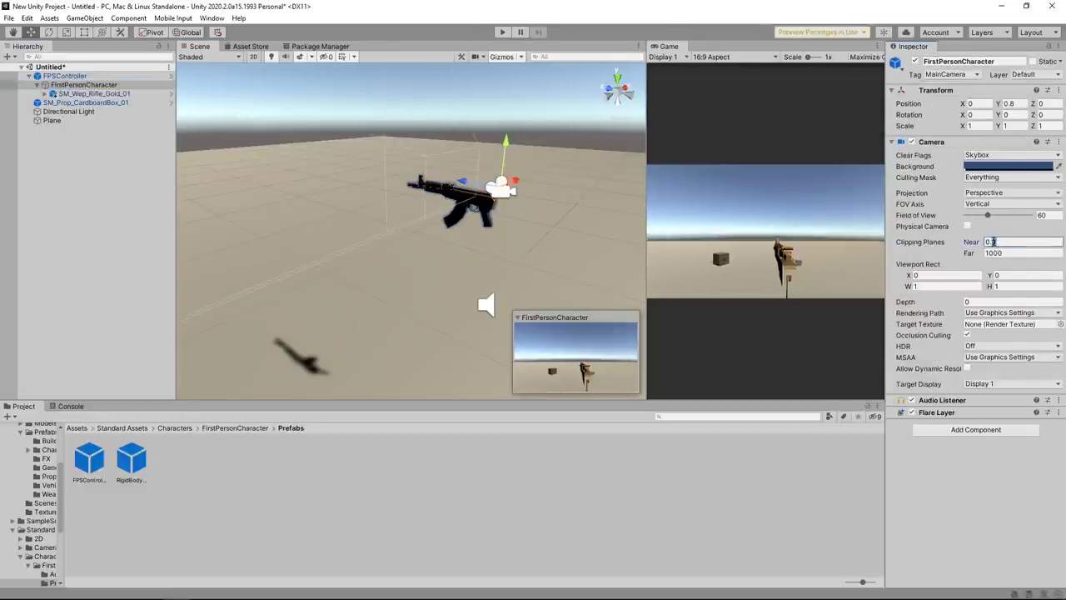
pyautogui.write('0.1')
pyautogui.press('Return')
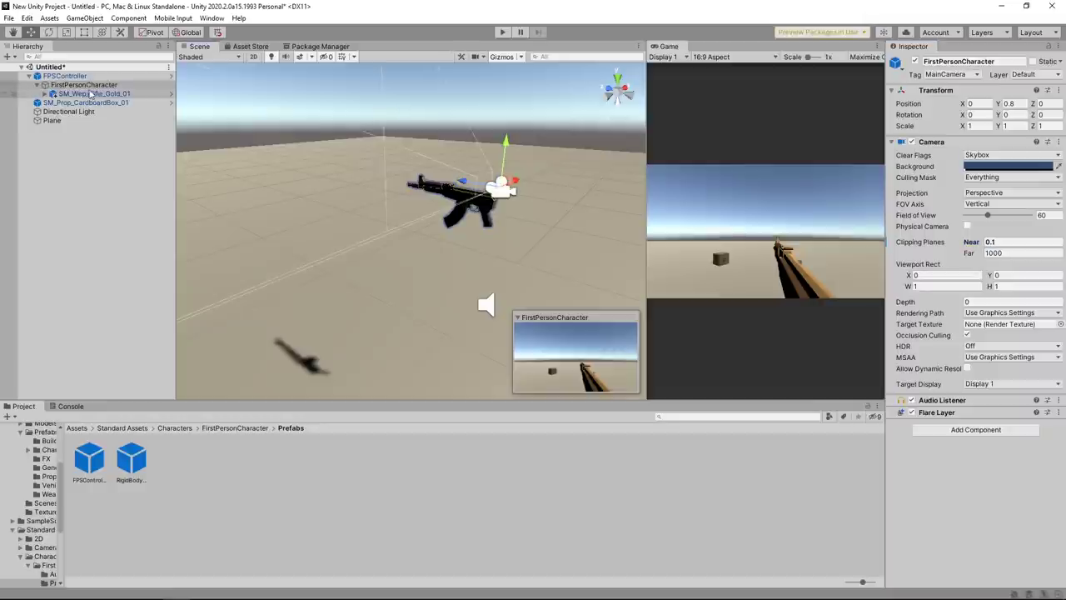
# Push the rifle further forward to Z 0.212, bringing the box into view.
pyautogui.click(88, 95)
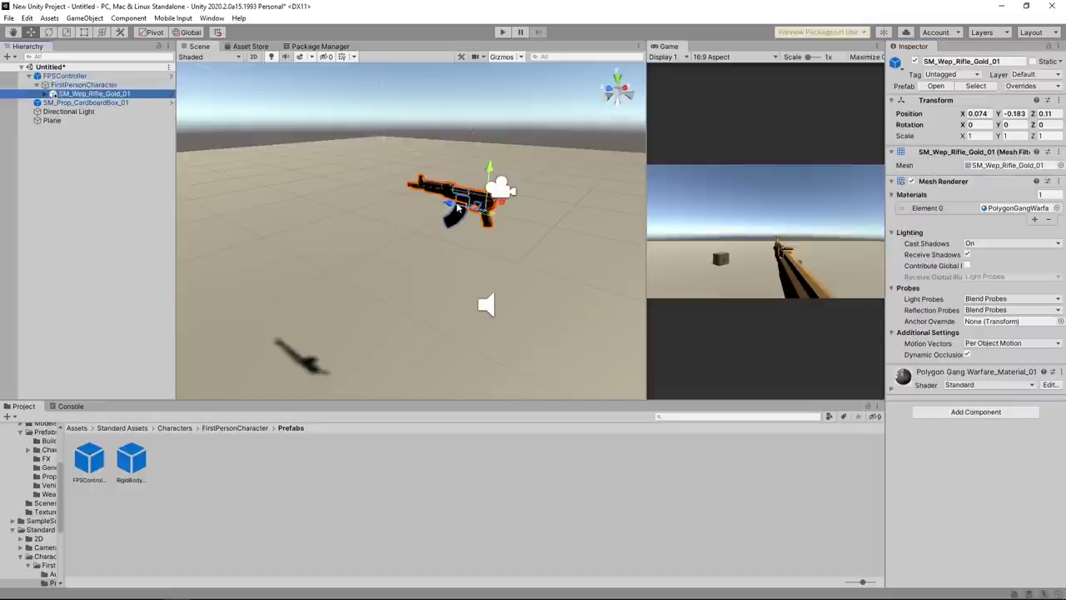
pyautogui.moveTo(456, 208); pyautogui.dragTo(486, 200)
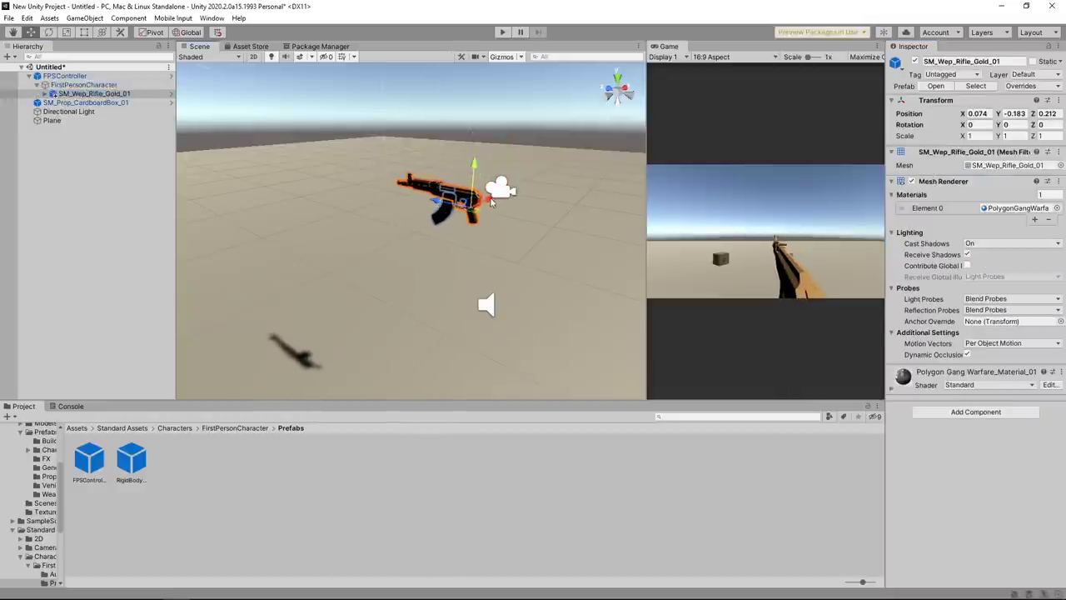
pyautogui.moveTo(491, 203); pyautogui.dragTo(378, 193, button='right')
pyautogui.click(377, 193)
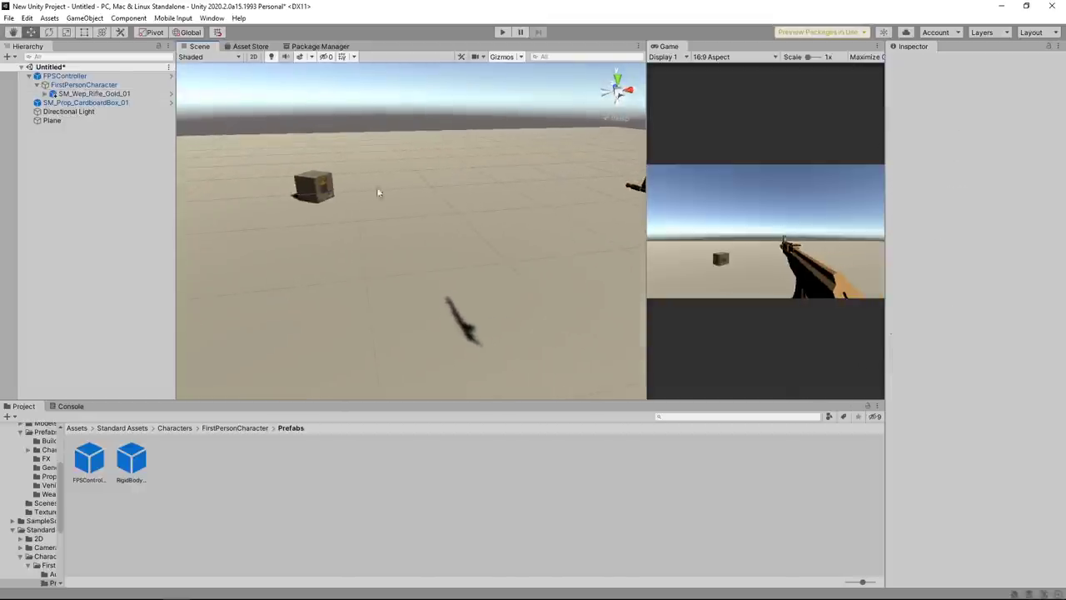
# Scale the cardboard box to 3 on X, Y and Z.
pyautogui.click(317, 186)
pyautogui.click(974, 136)
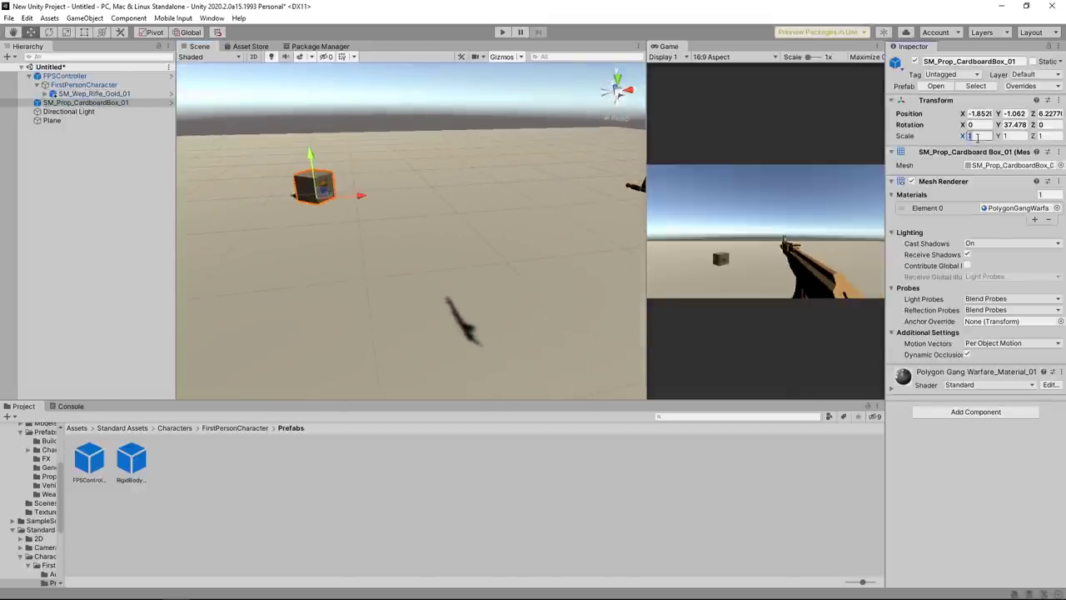
pyautogui.write('3')
pyautogui.press('Tab')
pyautogui.write('3')
pyautogui.click(1043, 136)
pyautogui.write('3')
# Enter Play mode, walk toward and away from the box with W and S, then stop.
pyautogui.click(504, 33)
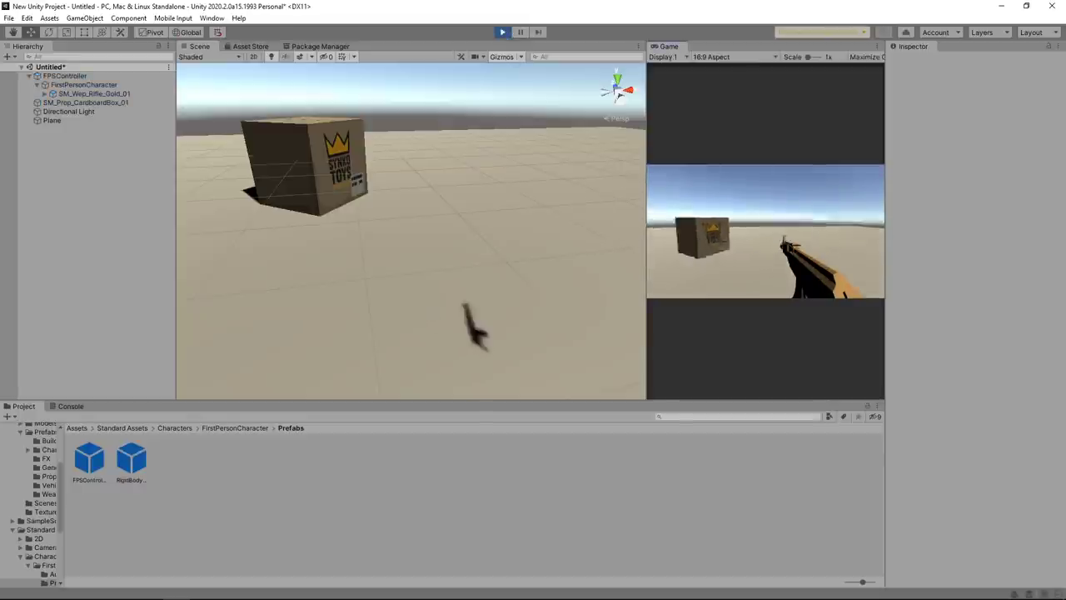
pyautogui.press('w')
pyautogui.press('w')
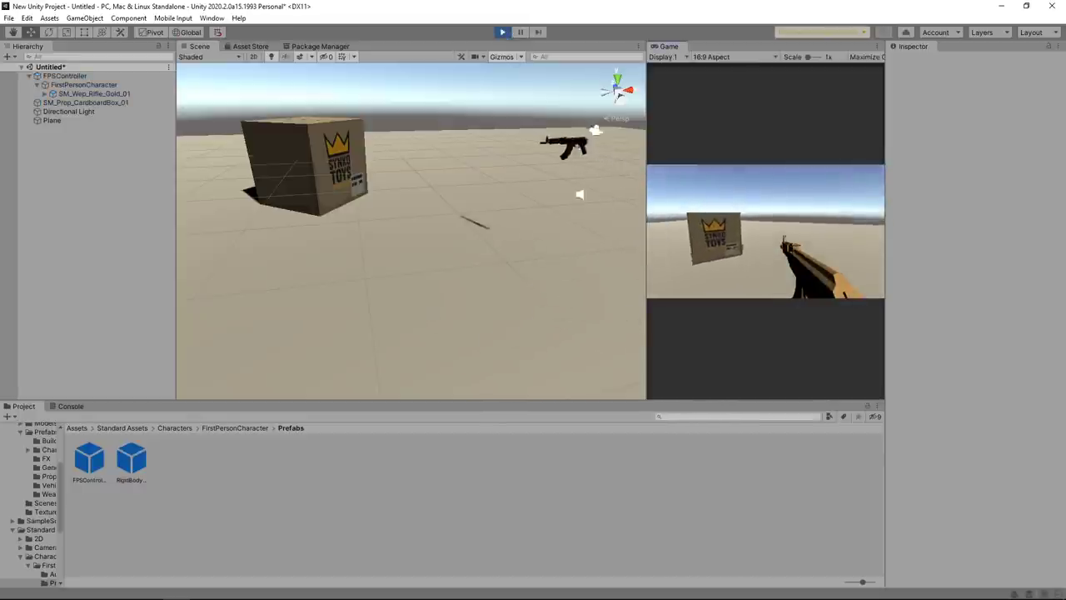
pyautogui.press('w')
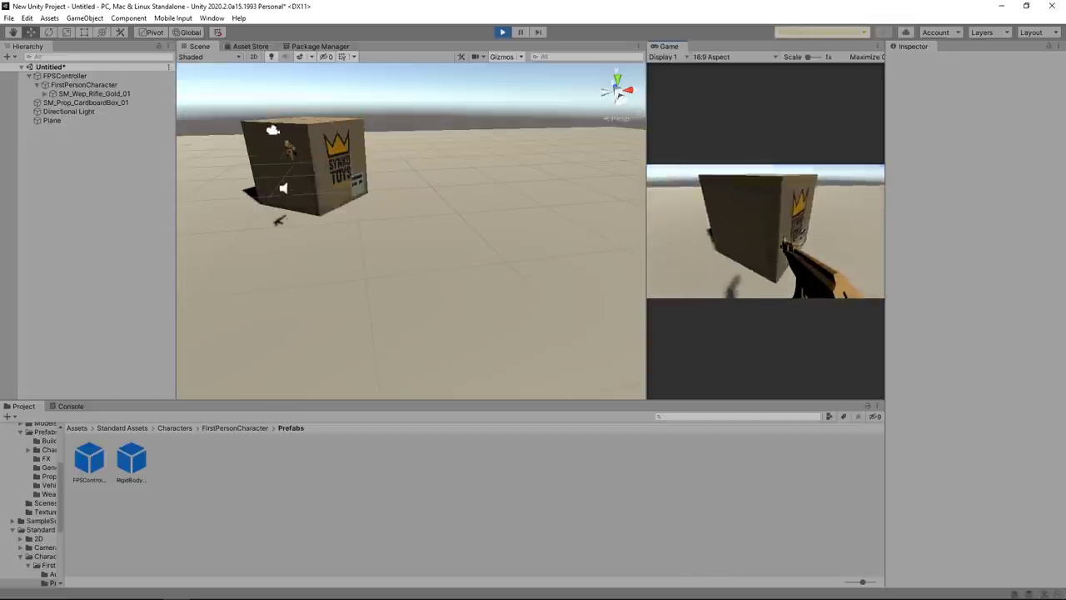
pyautogui.press('s')
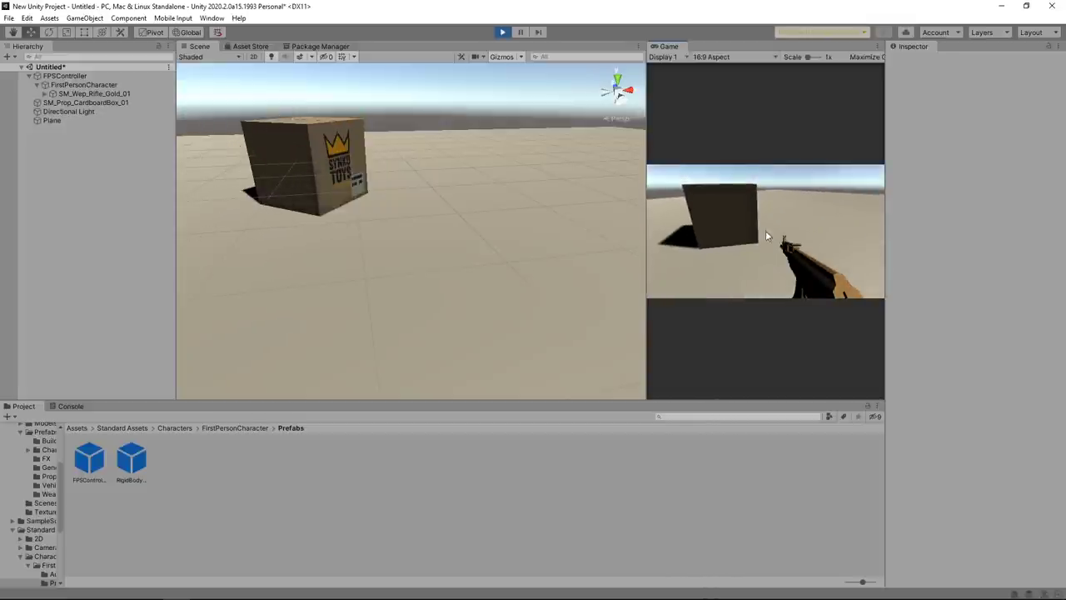
pyautogui.click(503, 32)
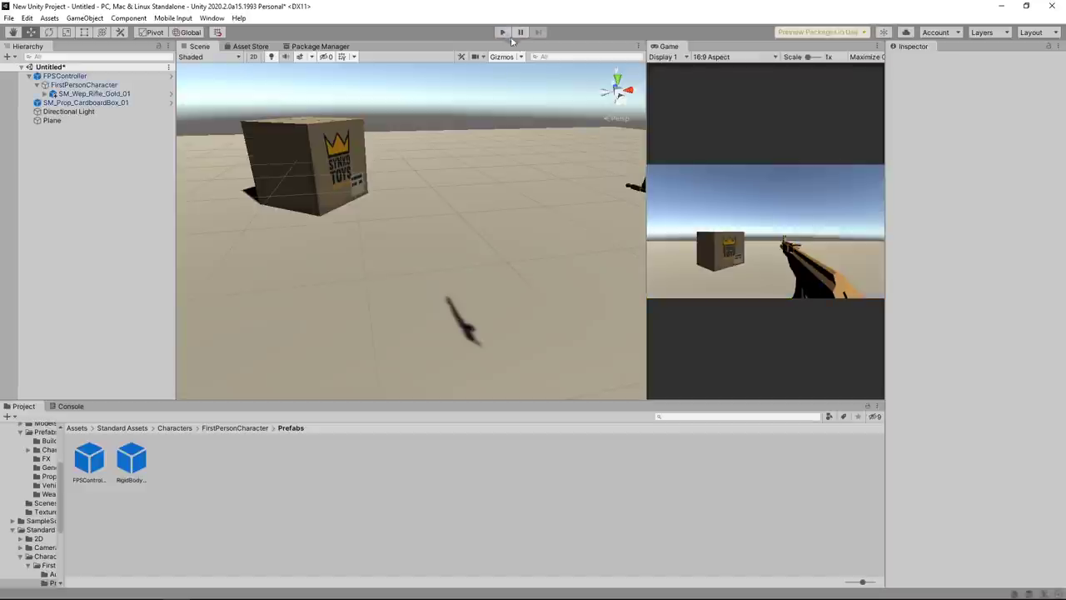
# On the gold rifle, search Add Component for 'Wea' to start creating the Weapon script.
pyautogui.click(114, 95)
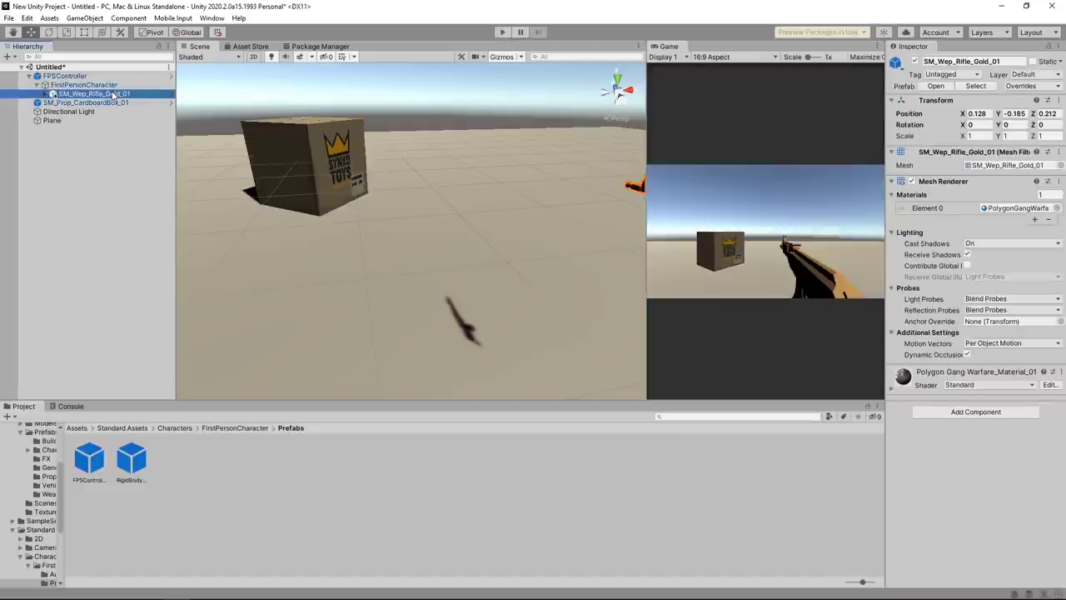
pyautogui.click(1021, 413)
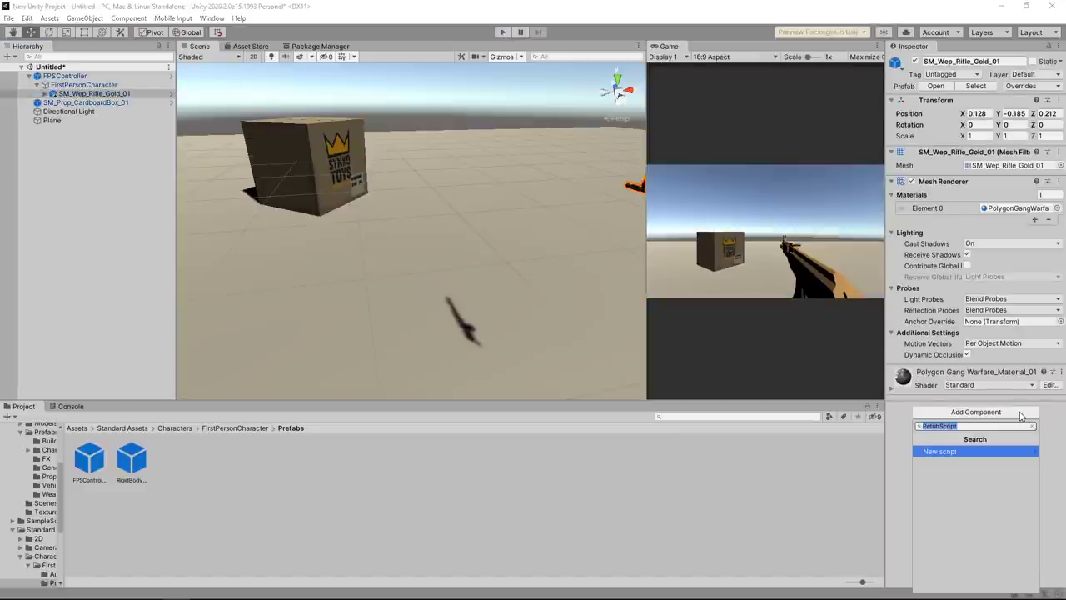
pyautogui.press('BackSpace')
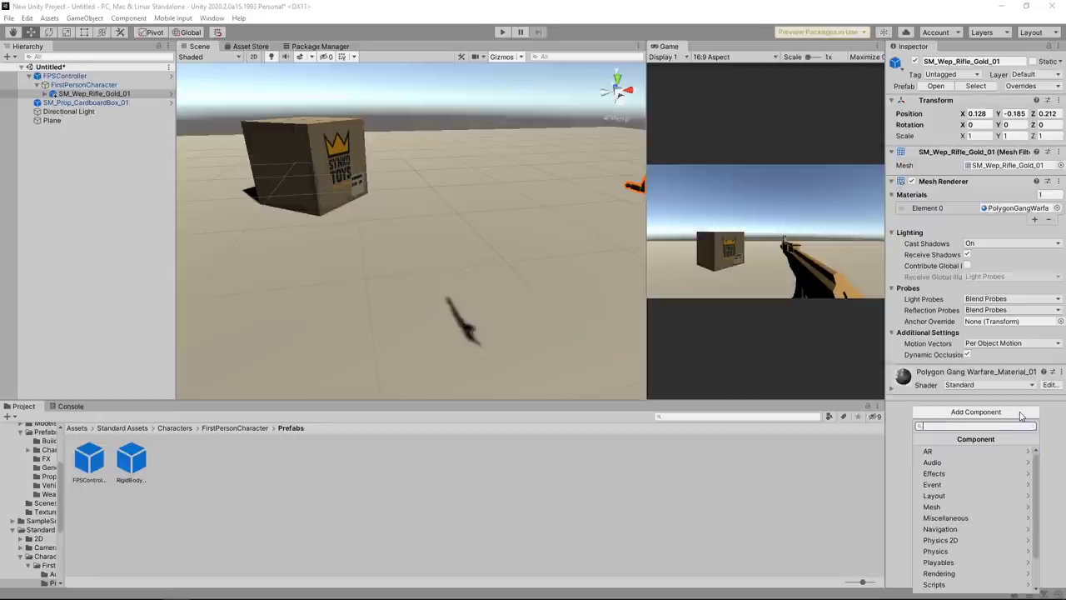
pyautogui.write('Wea')
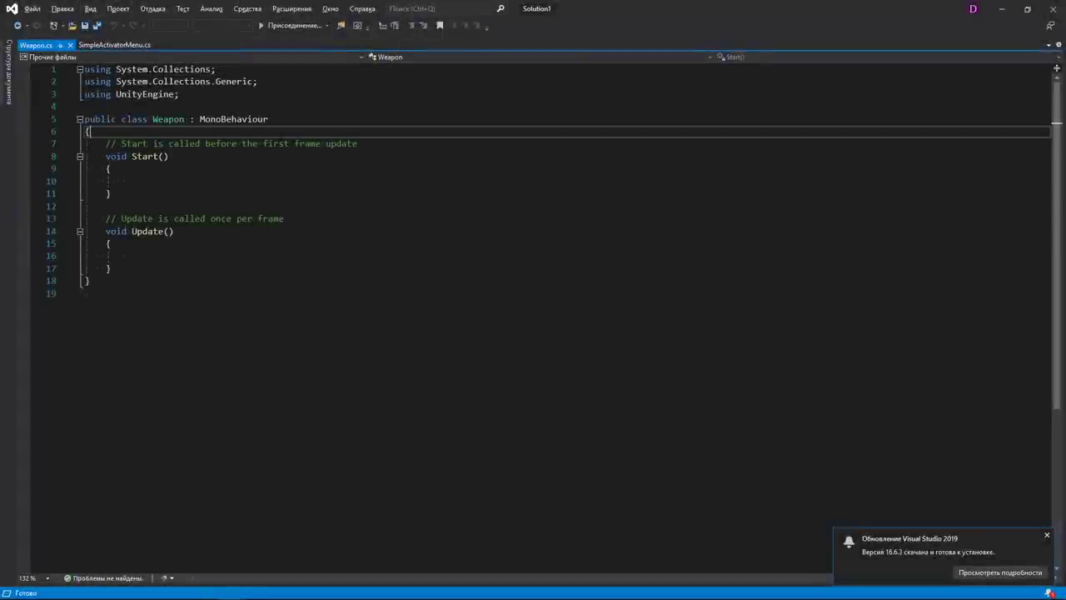
# Add a public AudioClip shotSFX field below muzzleFlash in the Weapon class.
pyautogui.press('Return')
pyautogui.press('Return')
pyautogui.press('Up')
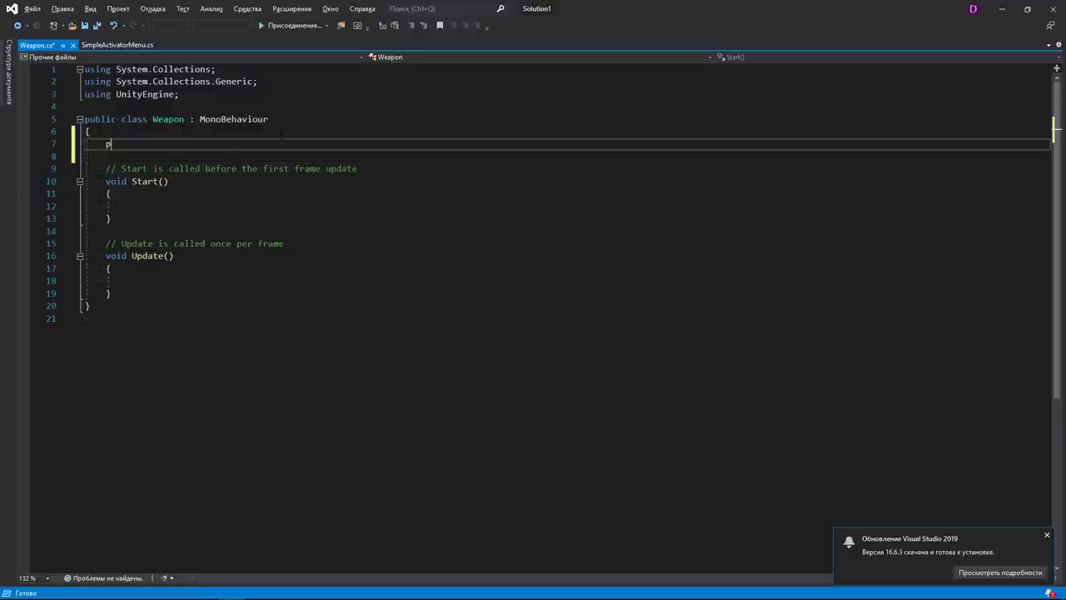
pyautogui.write('public GameObject muzzleFlash;')
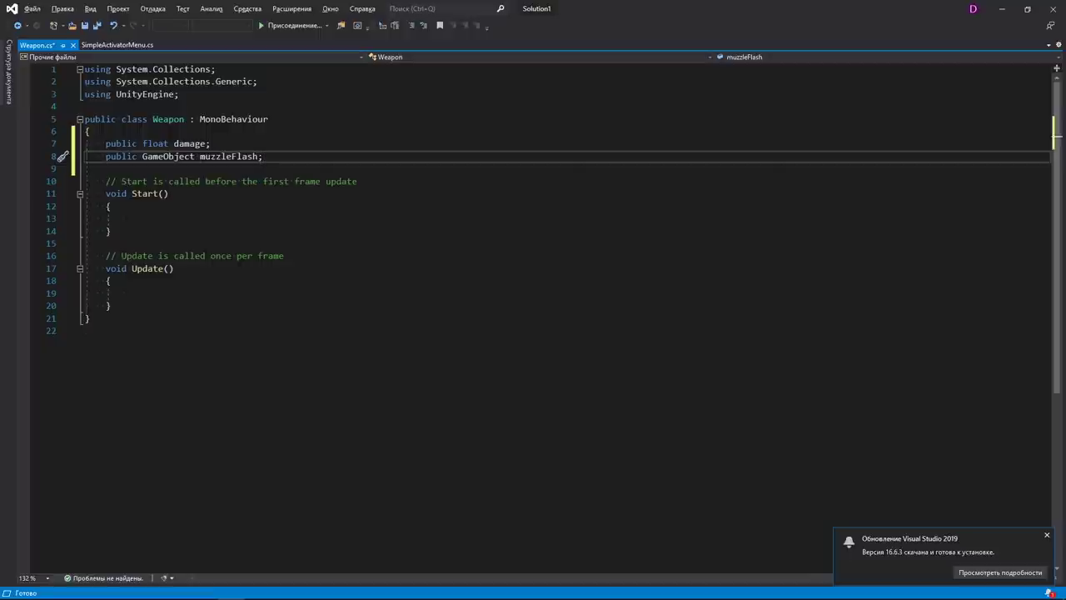
pyautogui.press('Return')
pyautogui.write('public')
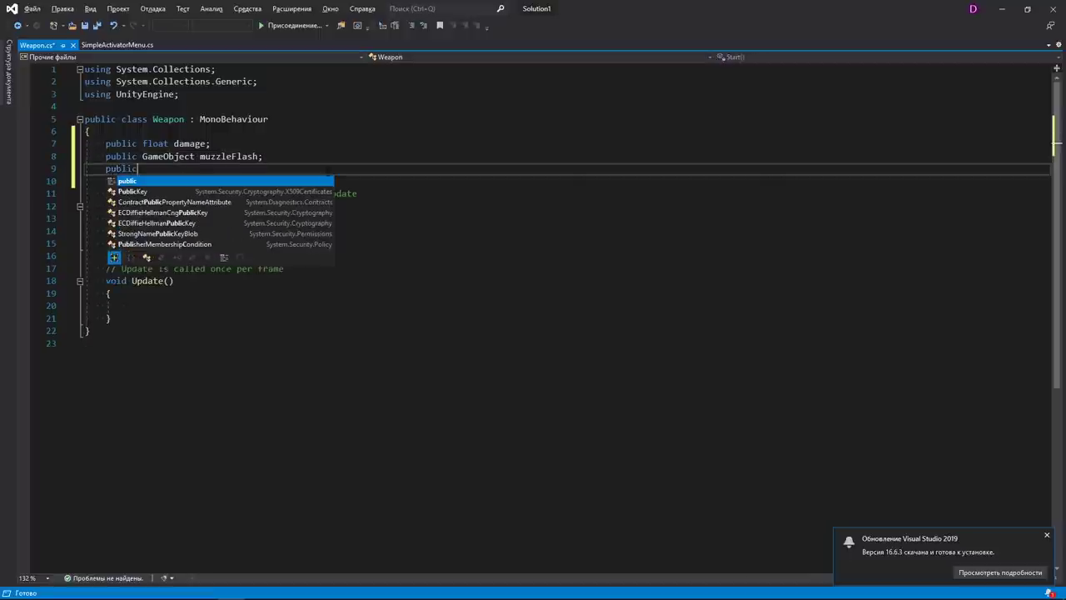
pyautogui.write(' AudioClip shotSFX;')
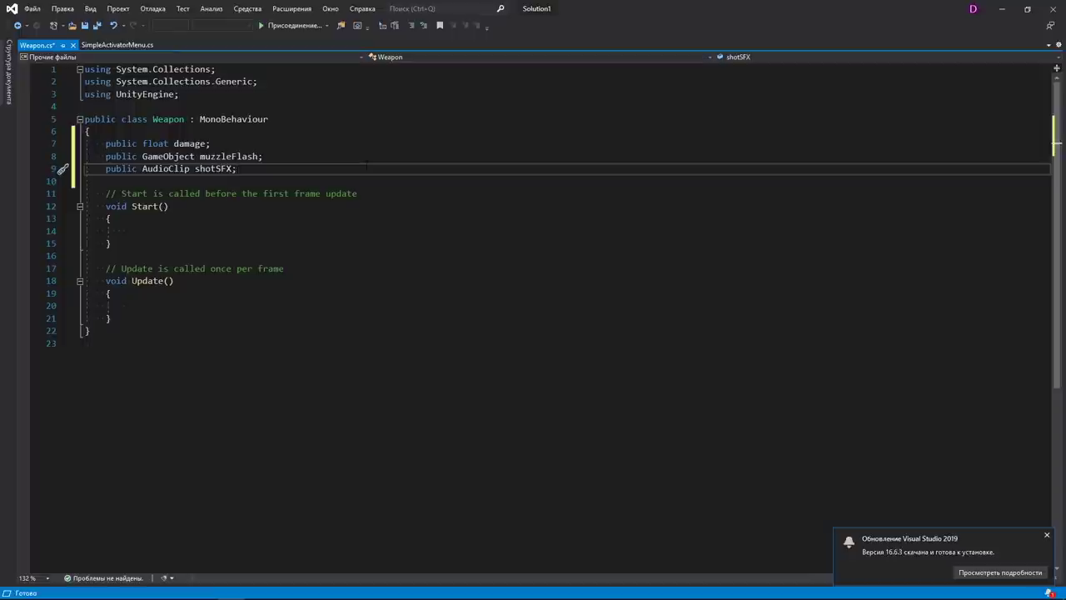
pyautogui.press('Return')
pyautogui.write('з')
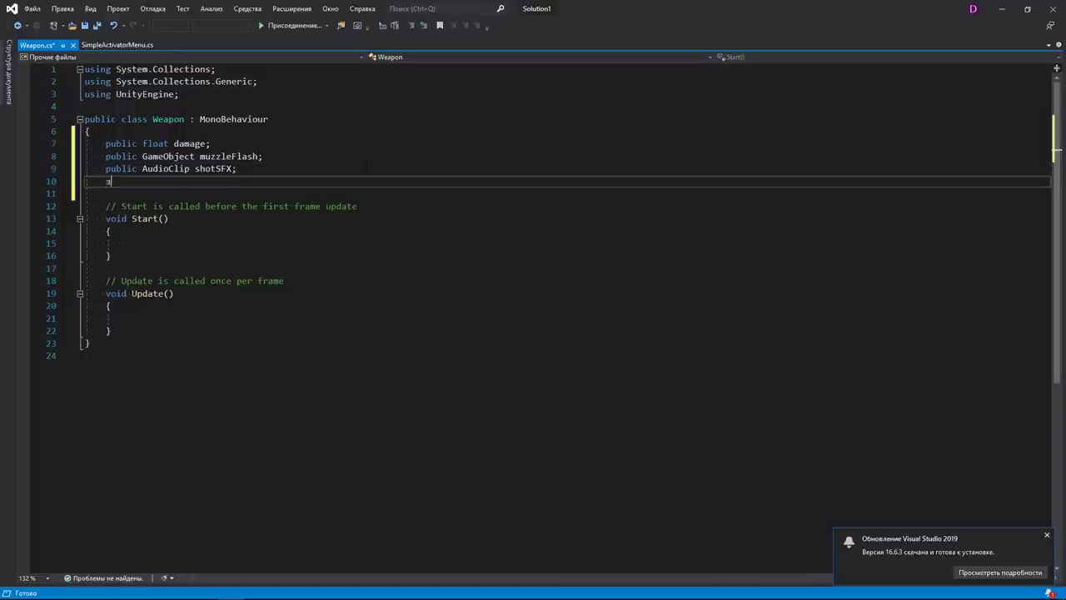
pyautogui.write('ги')
# Add public float fireRate = 1, give damage a default of 21, and save Weapon.cs.
pyautogui.click(242, 148)
pyautogui.press('Return')
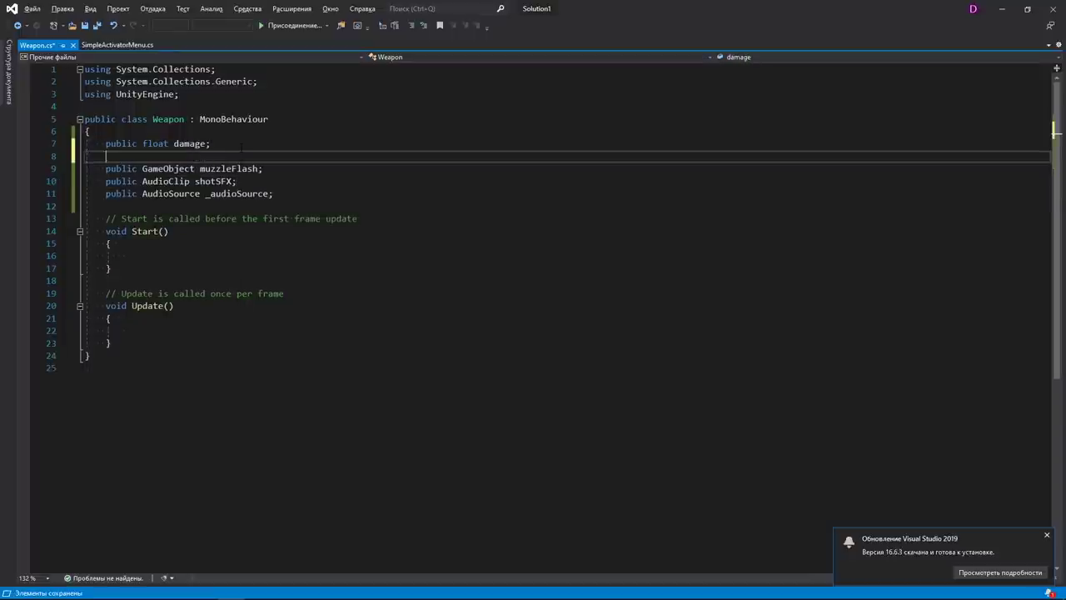
pyautogui.hotkey('ctrl', 's')
pyautogui.write('public float fireRate;')
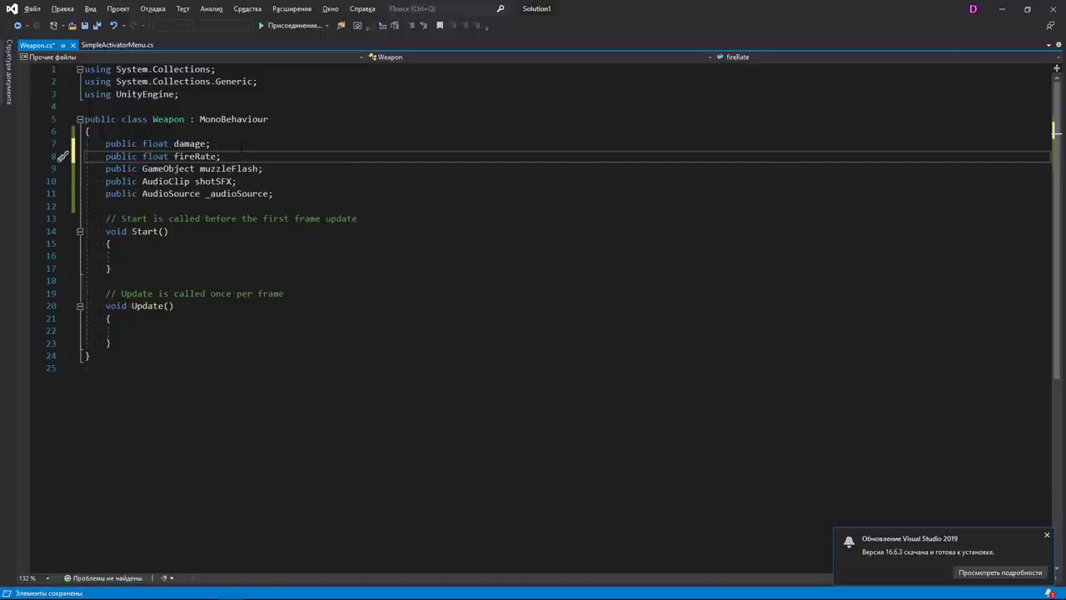
pyautogui.press('Left')
pyautogui.write('1')
pyautogui.click(206, 143)
pyautogui.write('= 21')
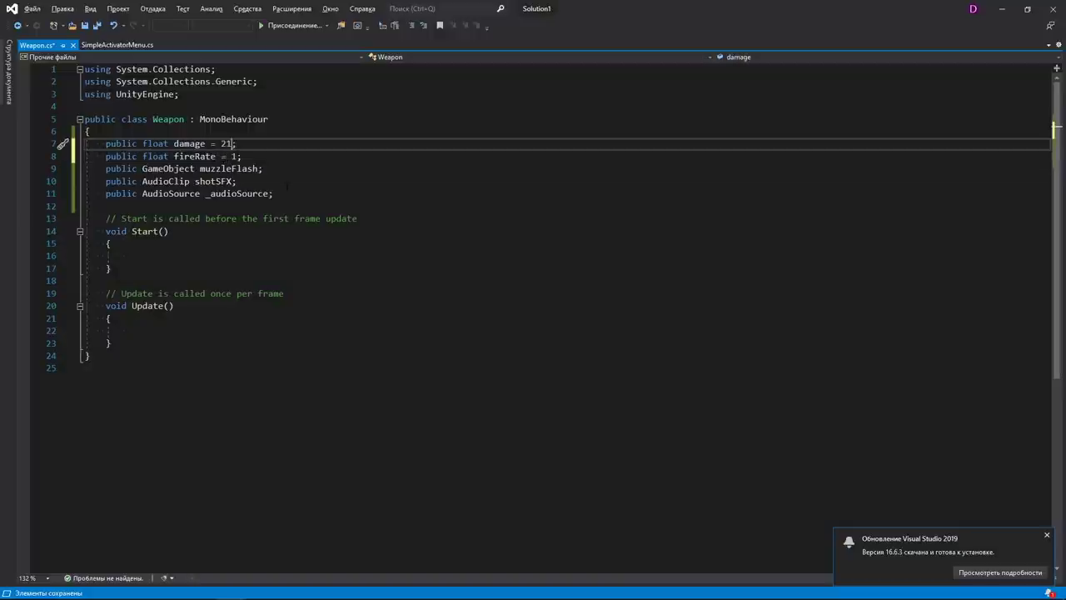
pyautogui.hotkey('ctrl', 's')
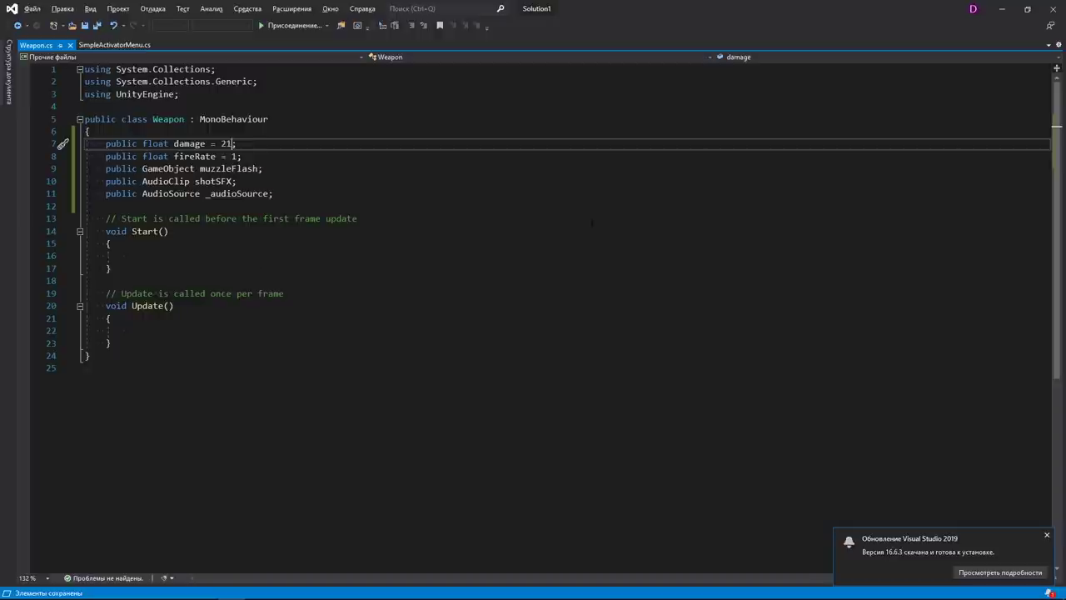
# Add a public Camera _cam field and start a public range field below the existing fields.
pyautogui.click(351, 194)
pyautogui.press('Return')
pyautogui.press('Return')
pyautogui.write('pu')
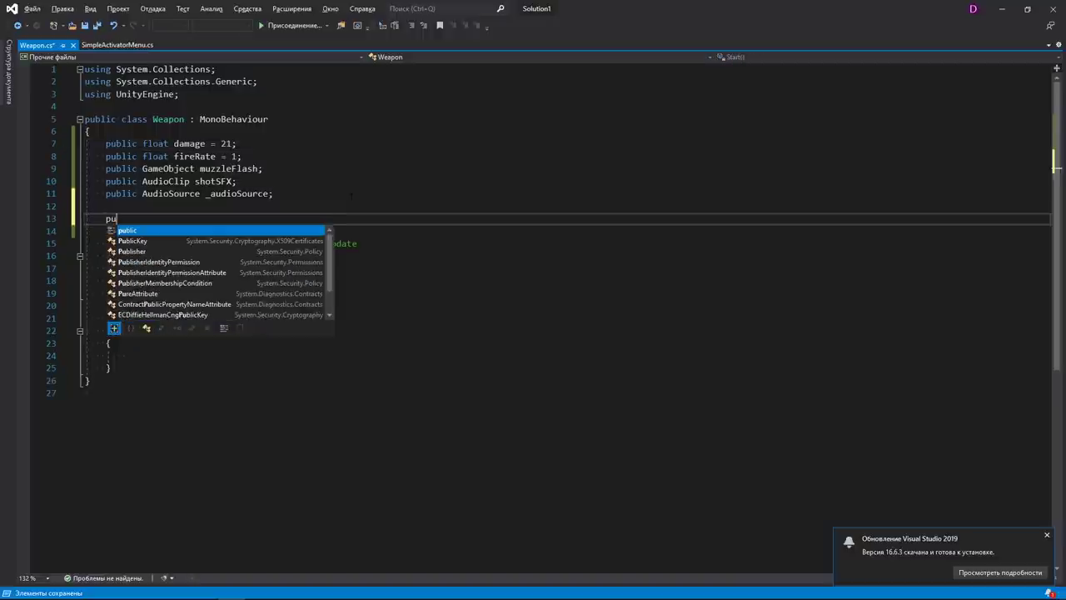
pyautogui.write('blic Cam')
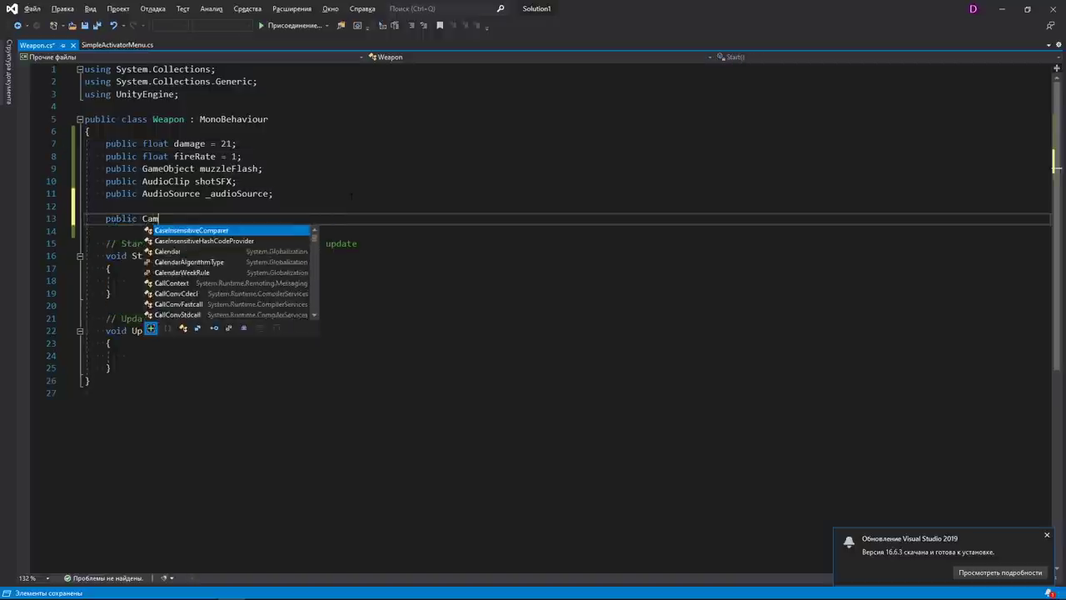
pyautogui.write('era _cam;')
pyautogui.press('Return')
pyautogui.write('public float range = 15;')
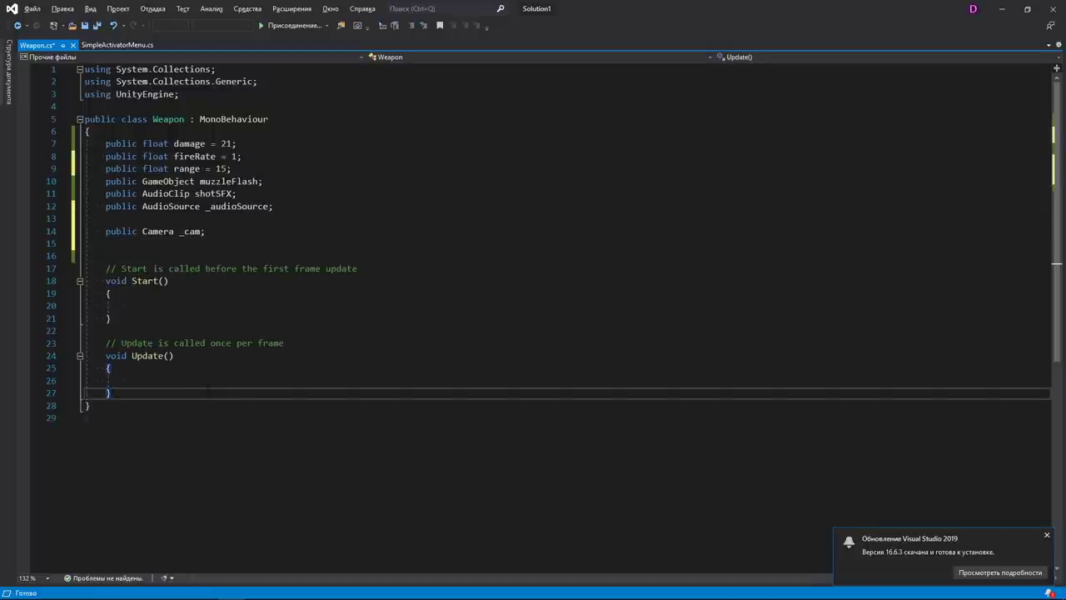
# Write an empty void Shoot() method below the Update() method.
pyautogui.press('Return')
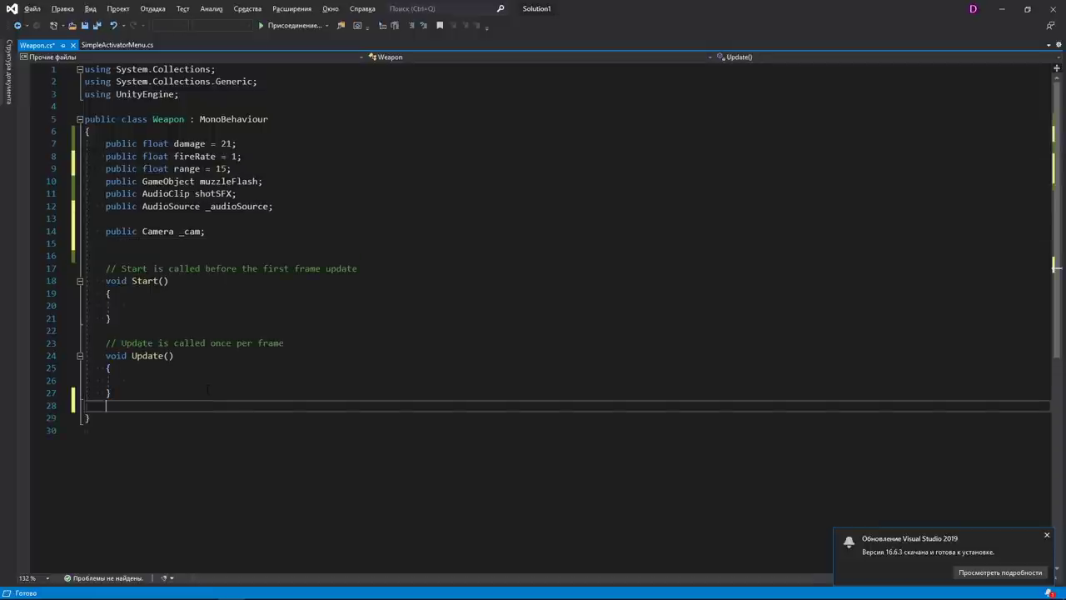
pyautogui.press('Return')
pyautogui.write('void')
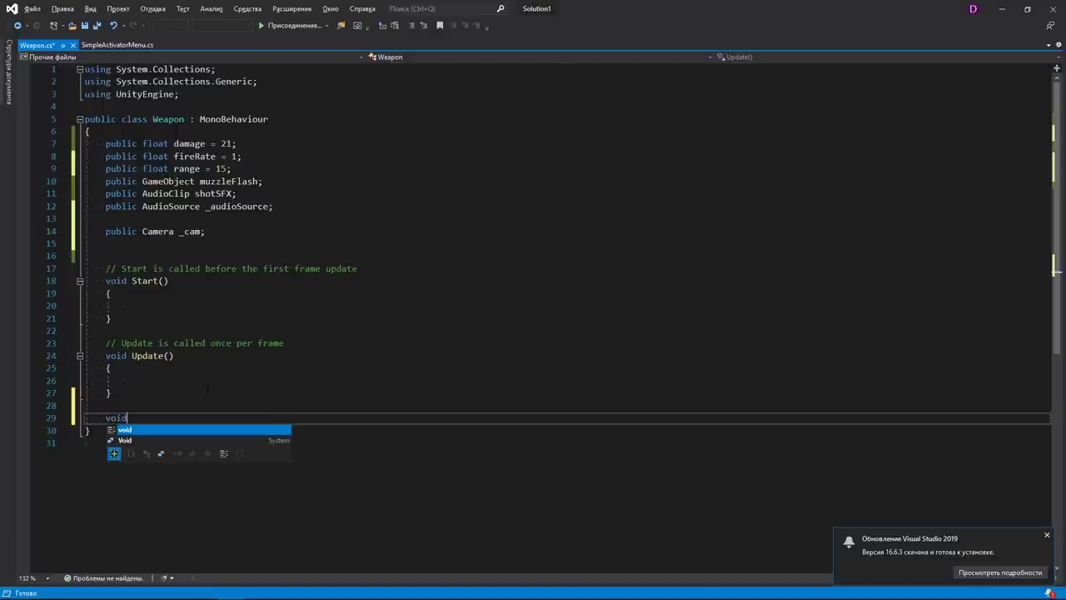
pyautogui.write(' Shoot')
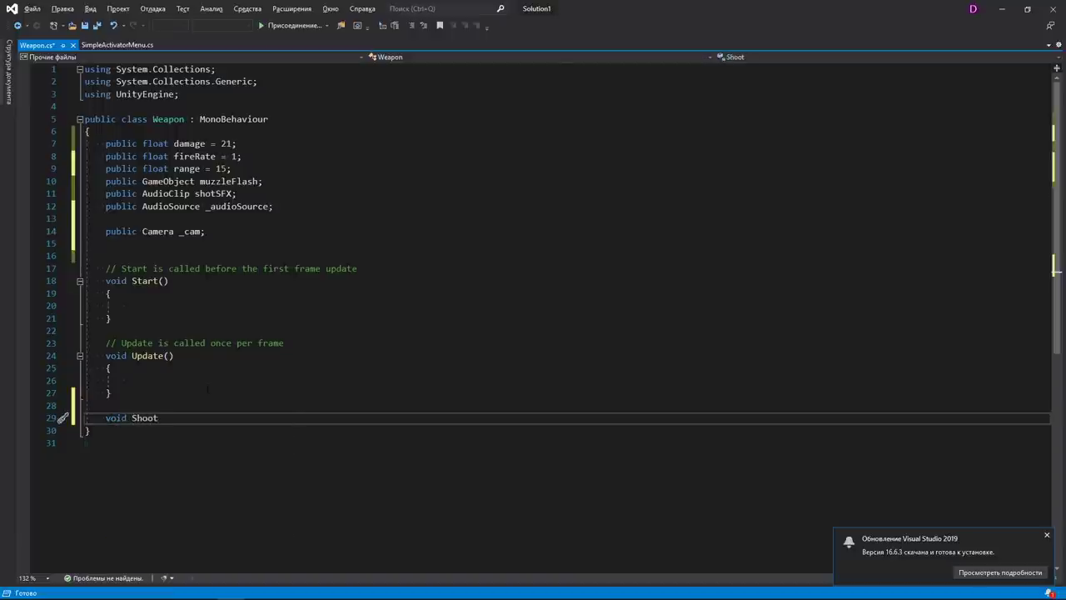
pyautogui.write('e2')
pyautogui.press('BackSpace')
pyautogui.press('BackSpace')
pyautogui.press('BackSpace')
pyautogui.press('BackSpace')
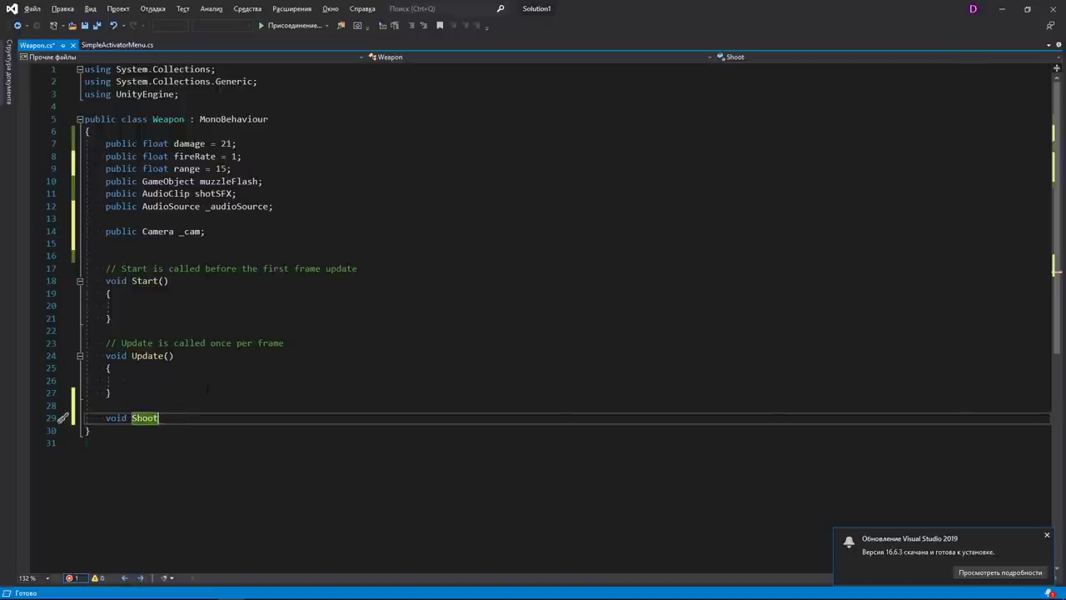
pyautogui.write('()')
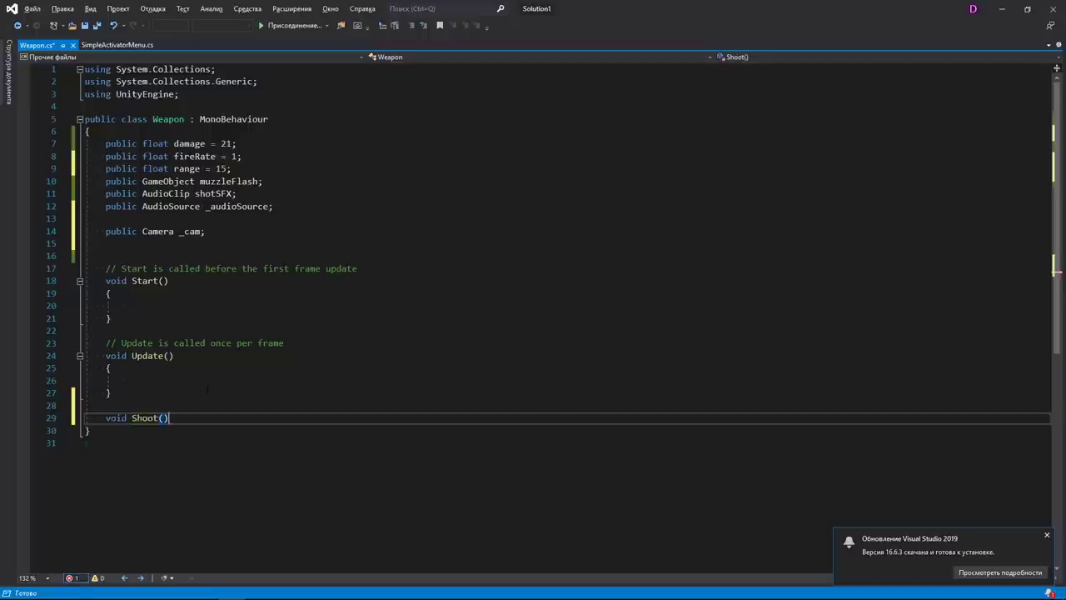
pyautogui.press('Return')
pyautogui.write('{')
pyautogui.press('Return')
pyautogui.click(197, 380)
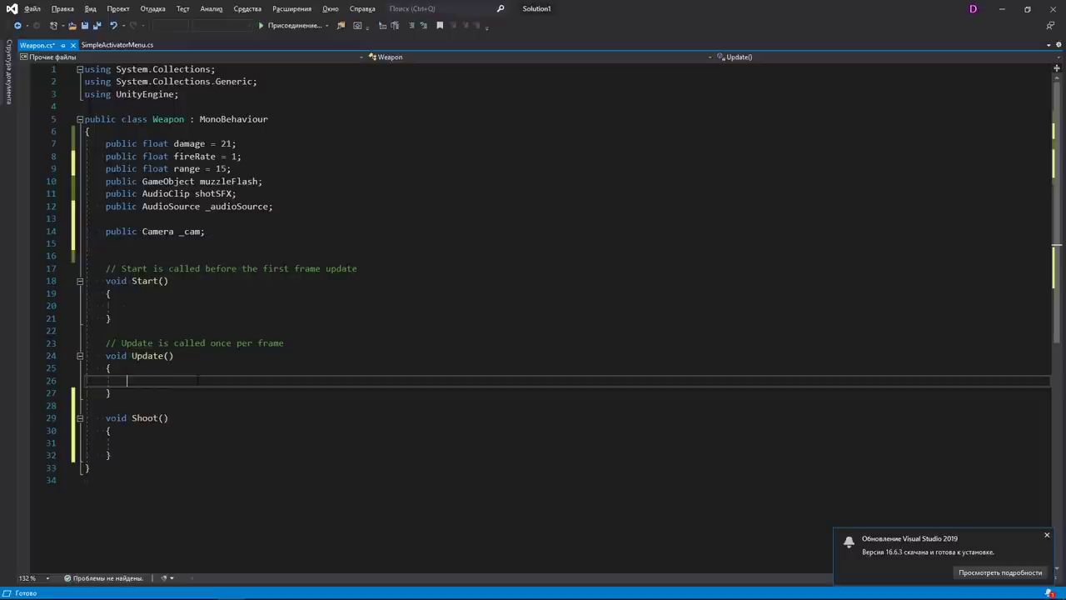
# Call Shoot() inside Update() and undo the accidental rename of the Shoot method.
pyautogui.write('Shoot();')
pyautogui.click(155, 417)
pyautogui.write('hgfdhdh')
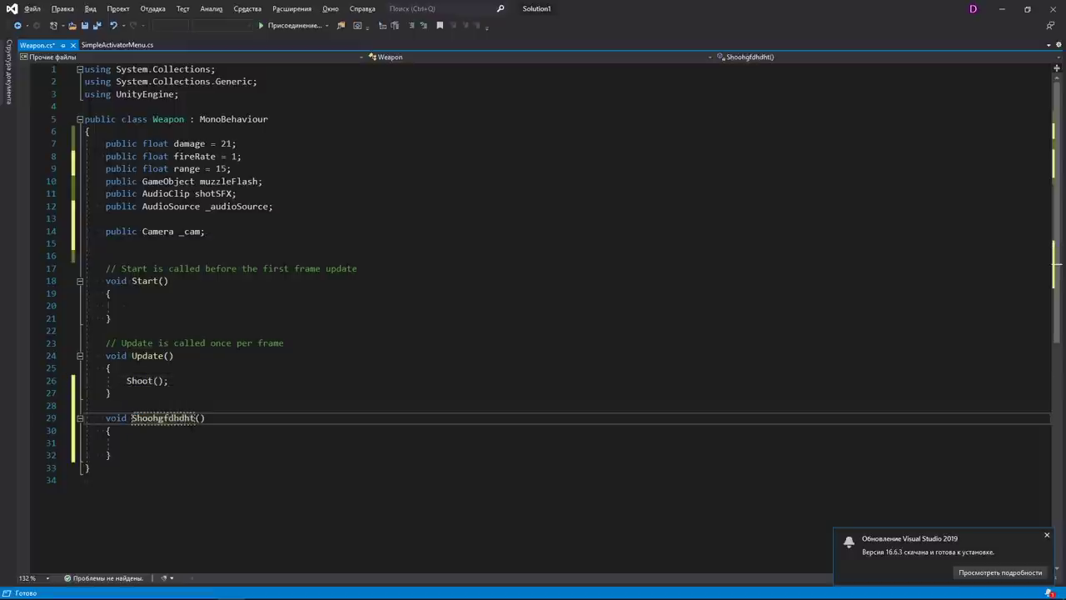
pyautogui.hotkey('ctrl', 'r')
pyautogui.hotkey('ctrl', 'r')
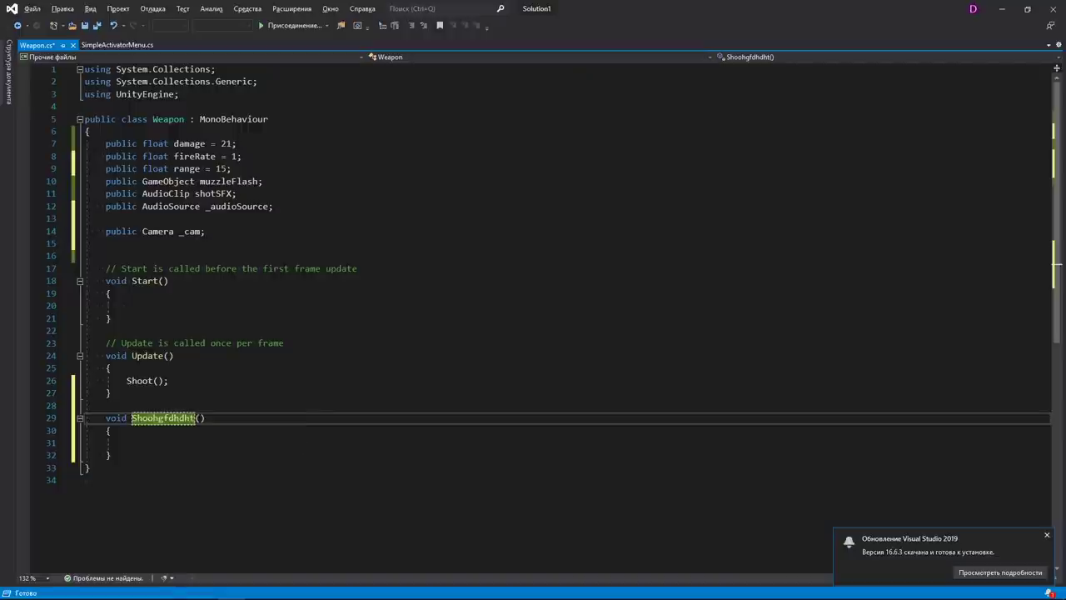
pyautogui.hotkey('ctrl', 'z')
# Comment out the Shoot() call in Update and switch back to the Unity editor.
pyautogui.click(168, 380)
pyautogui.hotkey('ctrl', 'k')
pyautogui.hotkey('ctrl', 'c')
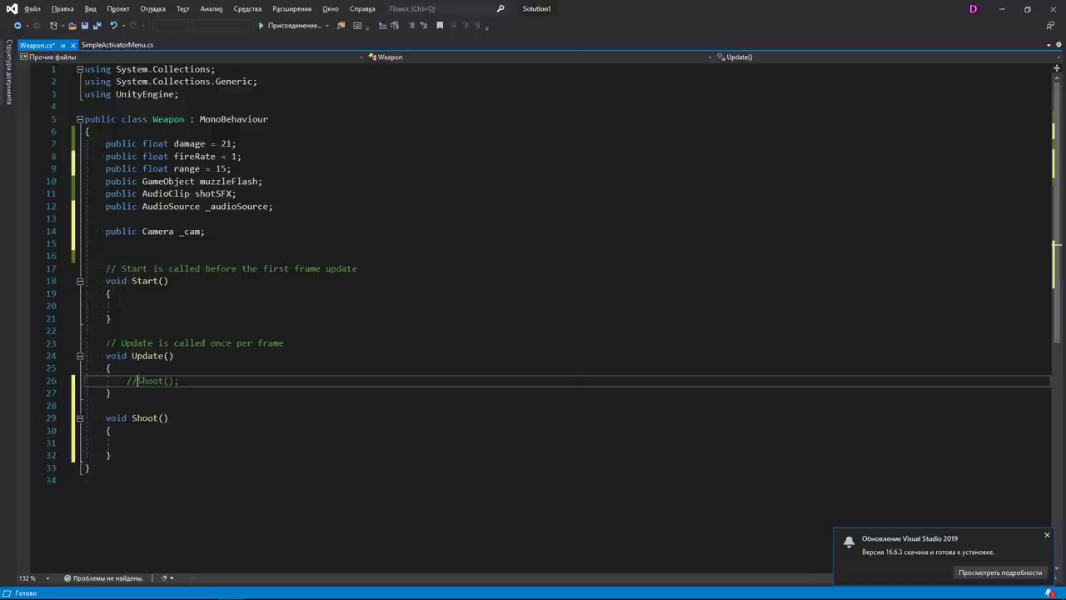
pyautogui.click(154, 443)
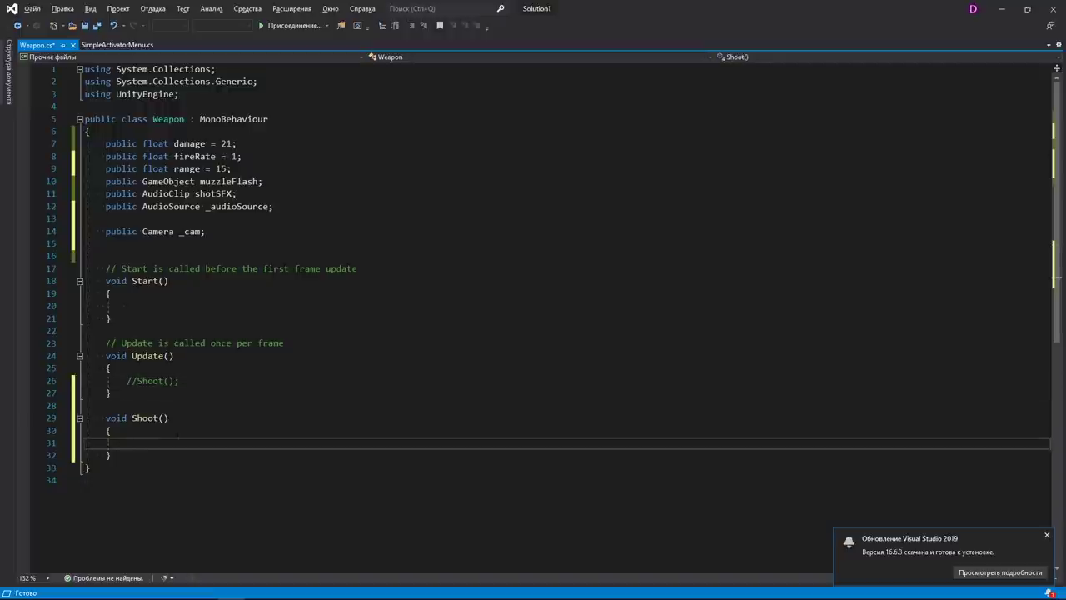
pyautogui.hotkey('alt', 'Tab')
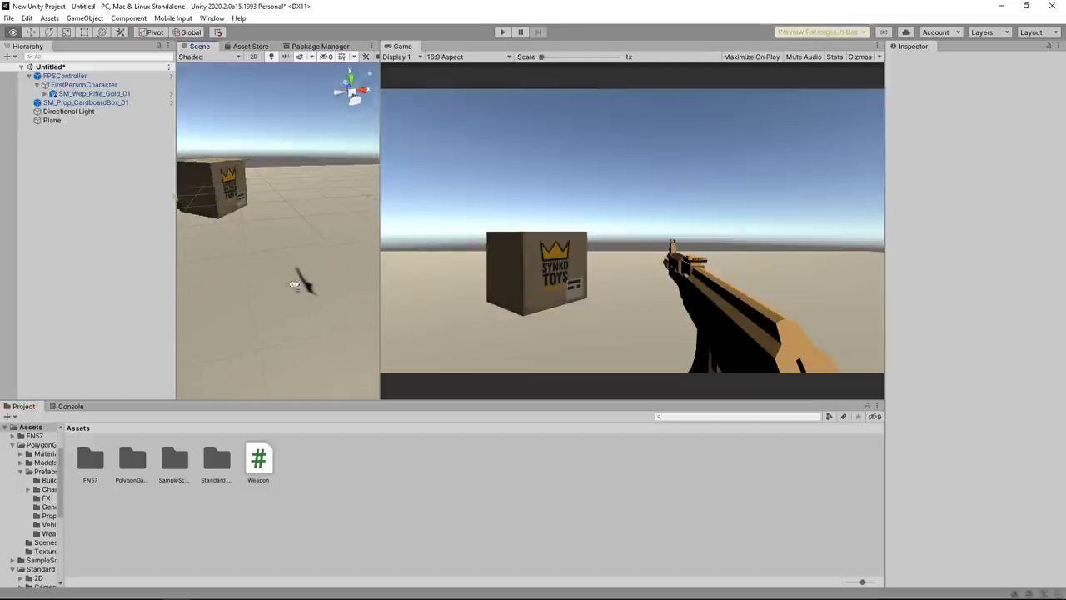
# Rotate the Scene view to bring the rifle and cardboard box into view.
pyautogui.moveTo(328, 273); pyautogui.dragTo(155, 235, button='right')
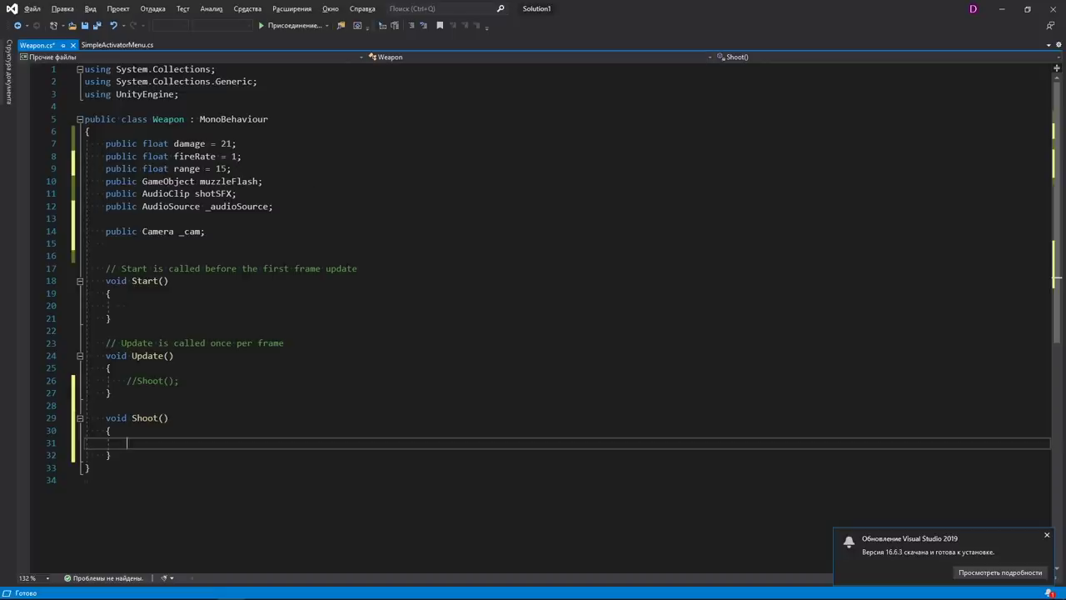
pyautogui.moveTo(232, 168)
pyautogui.mouseDown()
pyautogui.moveTo(170, 180)
pyautogui.moveTo(173, 168)
pyautogui.mouseUp()
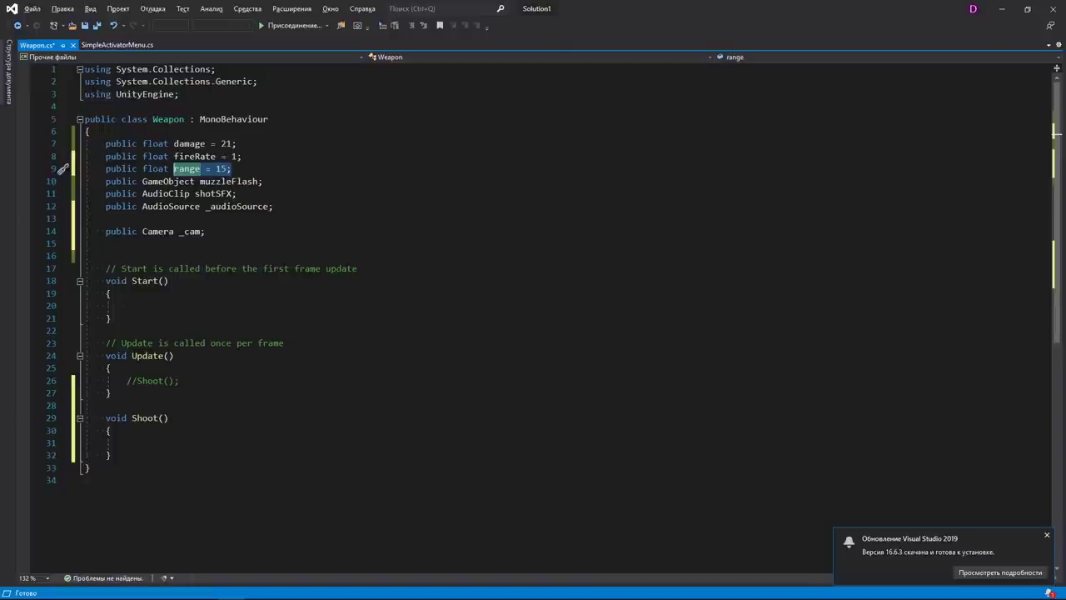
pyautogui.click(231, 169)
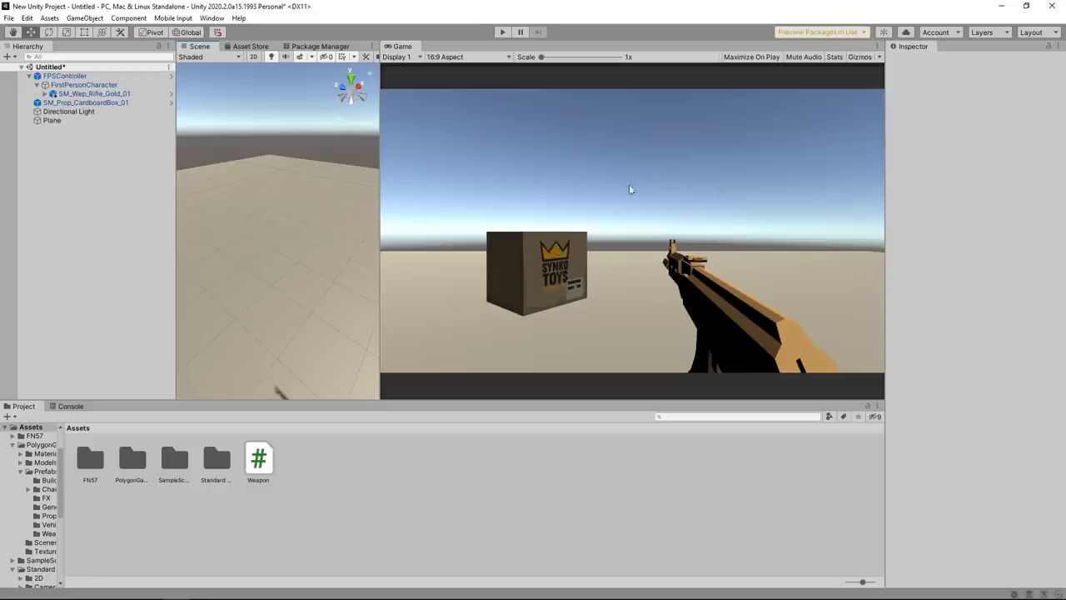
pyautogui.moveTo(256, 269); pyautogui.dragTo(333, 265, button='right')
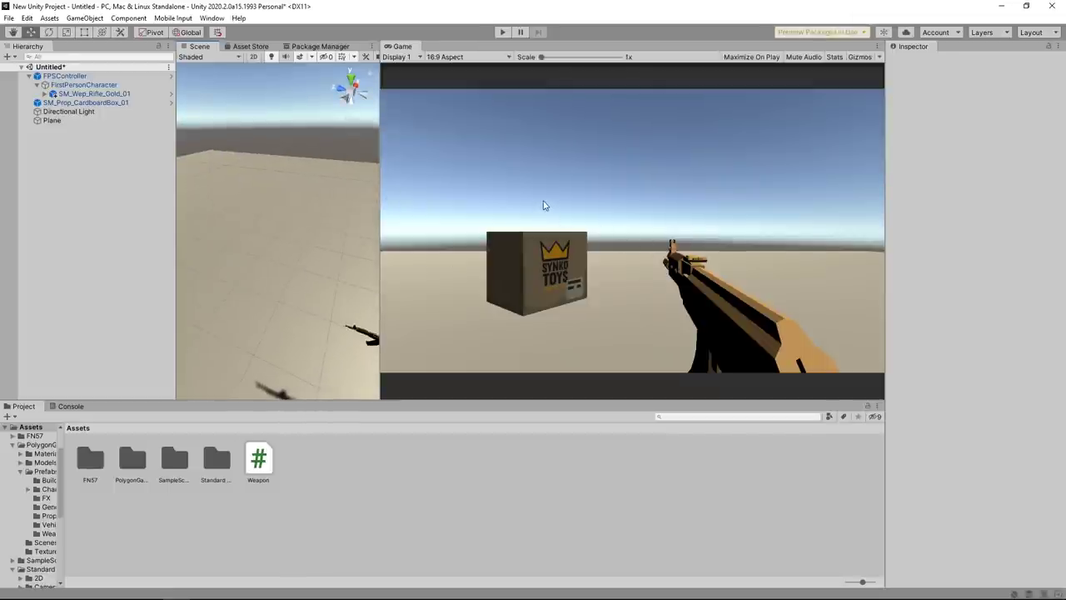
# Select SM_Prop_CardboardBox_01, add a Box Collider component to it, and frame it in the Scene view.
pyautogui.doubleClick(86, 102)
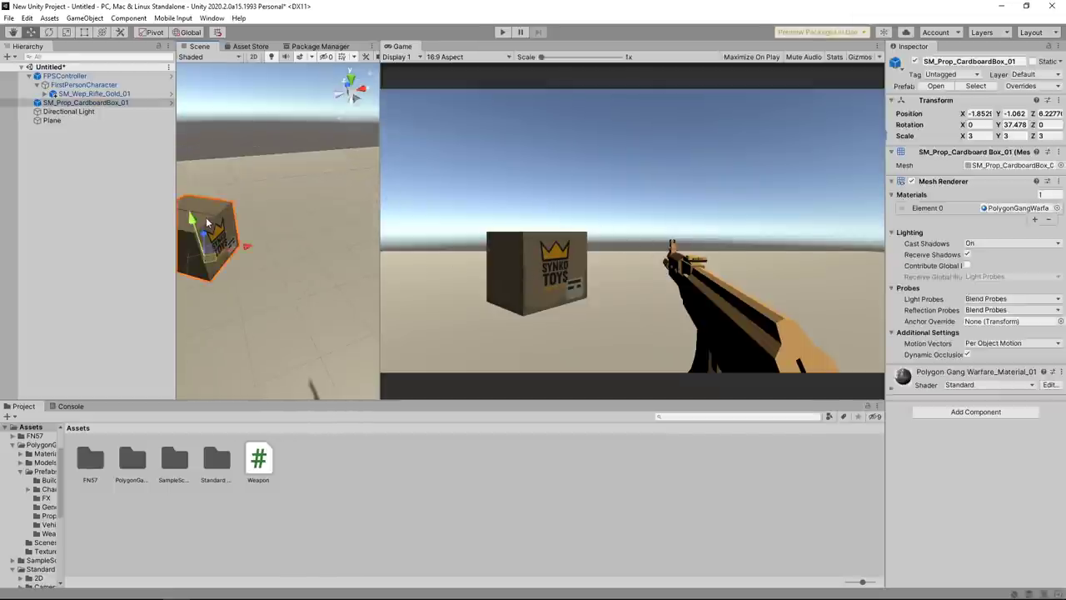
pyautogui.click(958, 413)
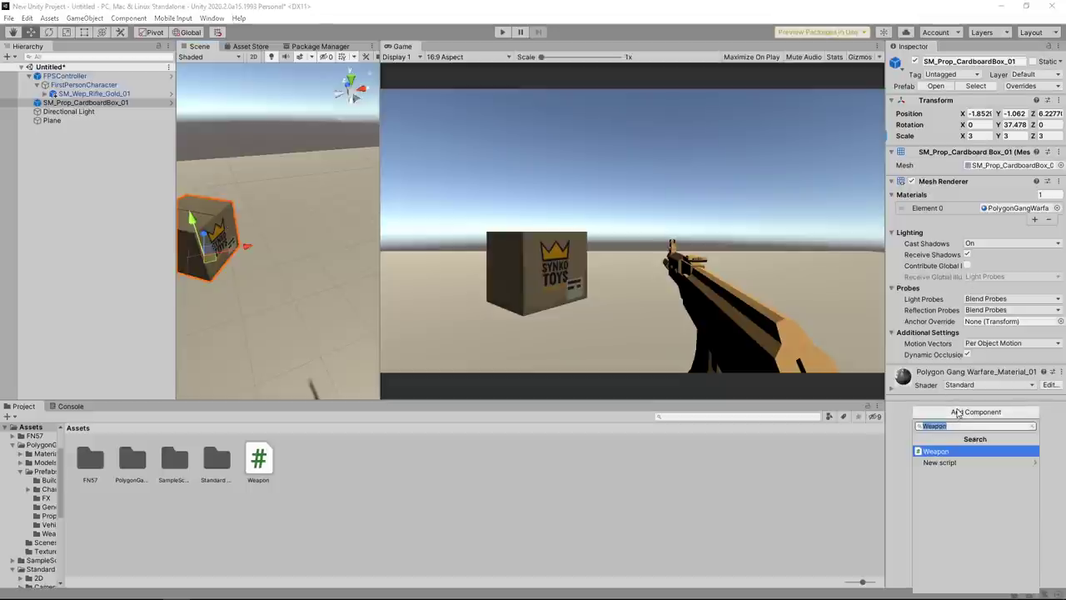
pyautogui.write('w')
pyautogui.press('BackSpace')
pyautogui.write('box')
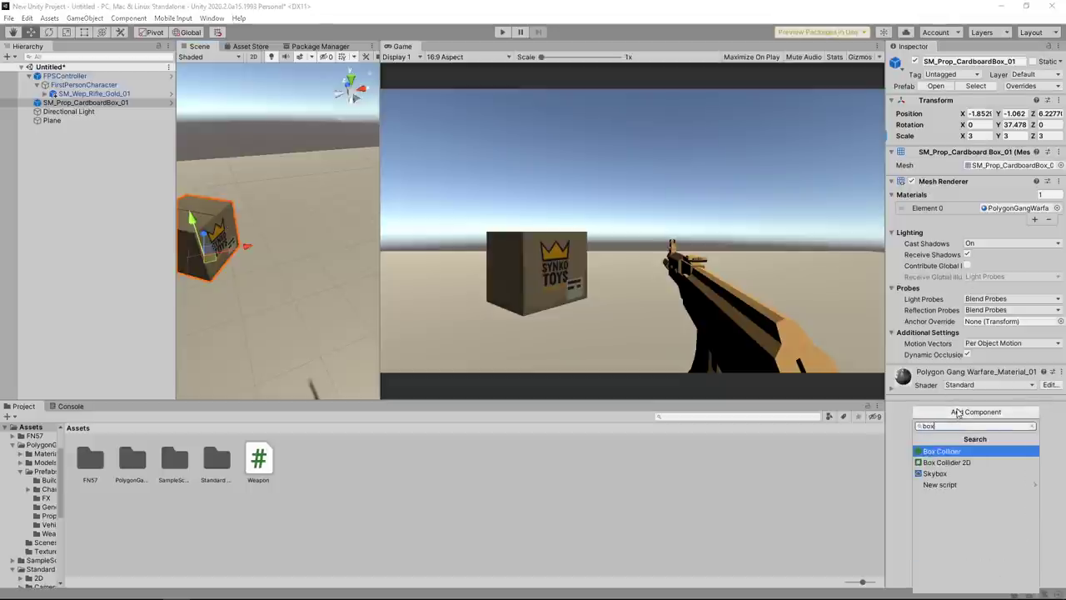
pyautogui.press('Return')
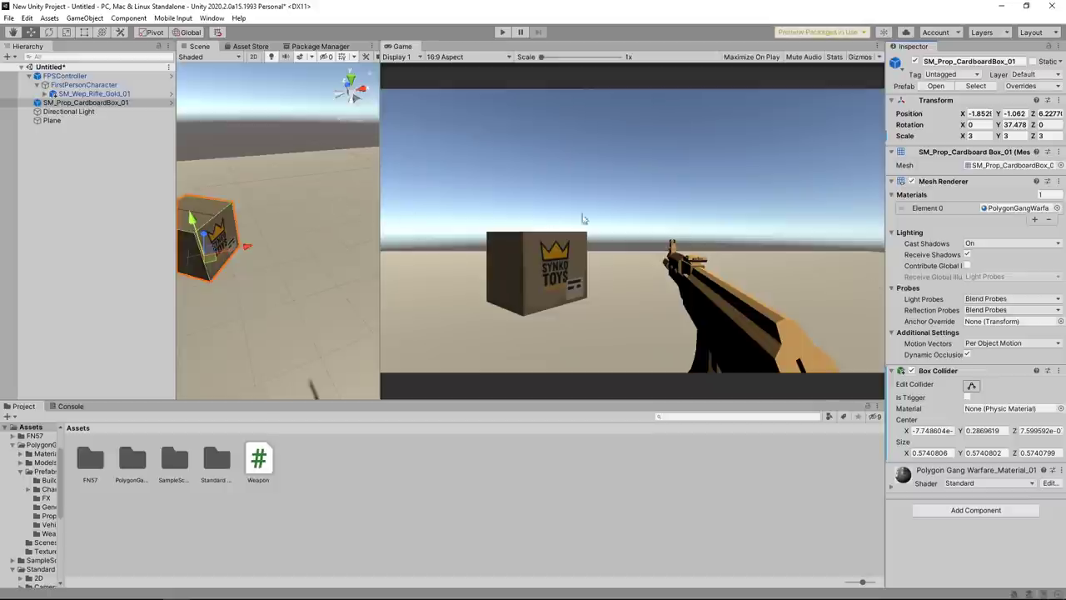
pyautogui.press('f')
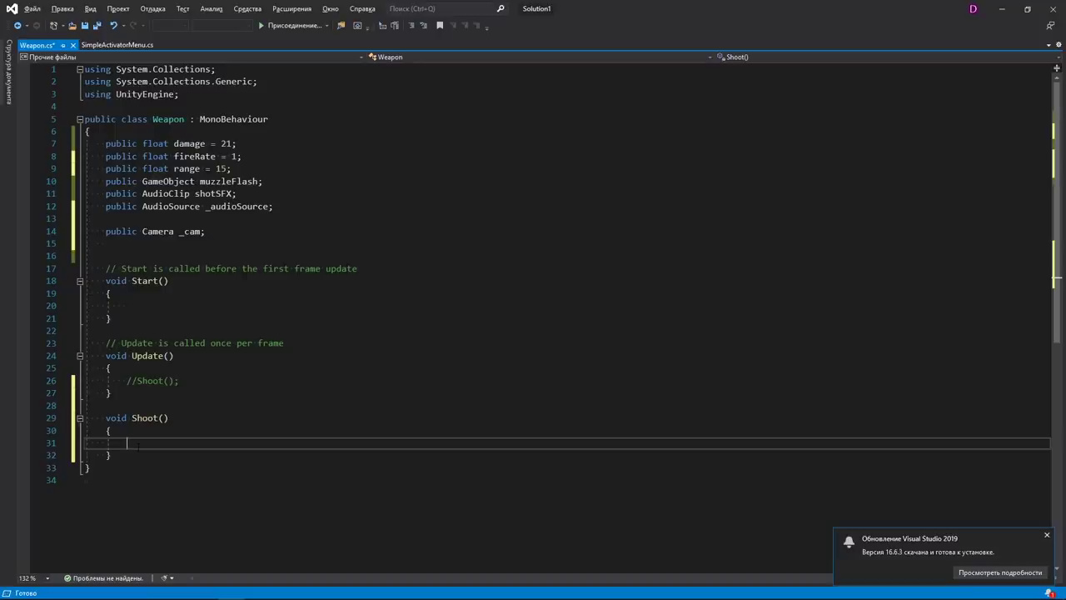
# Declare 'Raycasthit hit;' in Shoot() and add an if block whose condition starts with Physics.Raycast(.
pyautogui.write('Rayca')
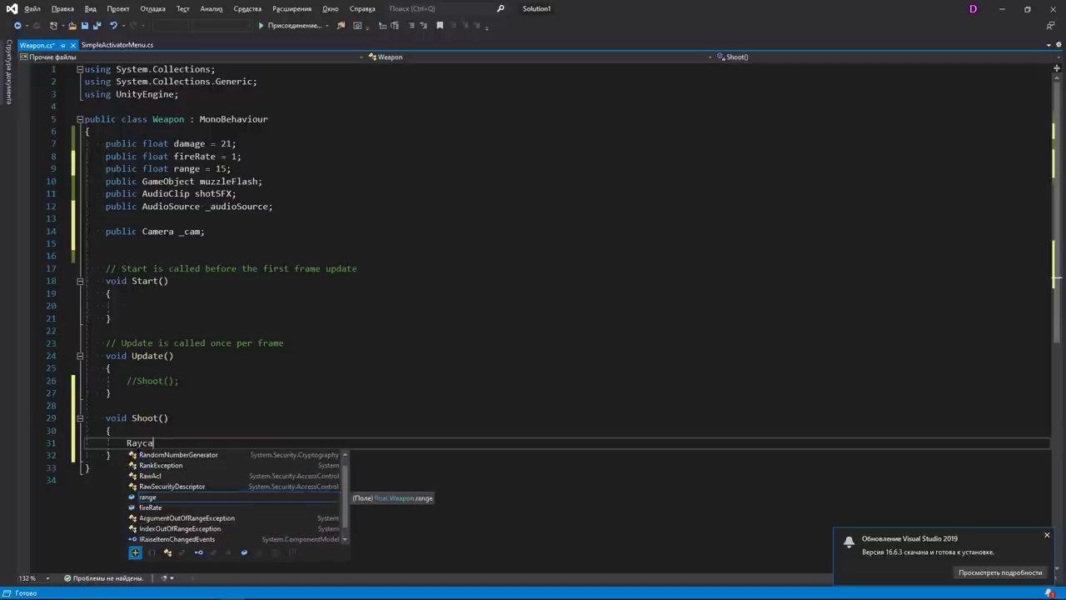
pyautogui.write('sthit')
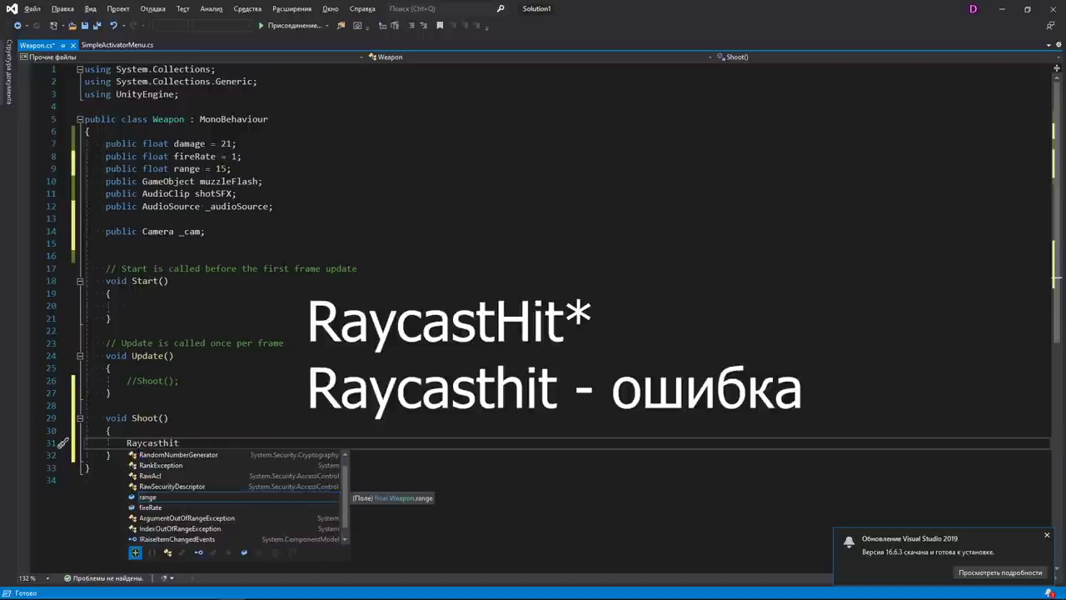
pyautogui.write(' hit;')
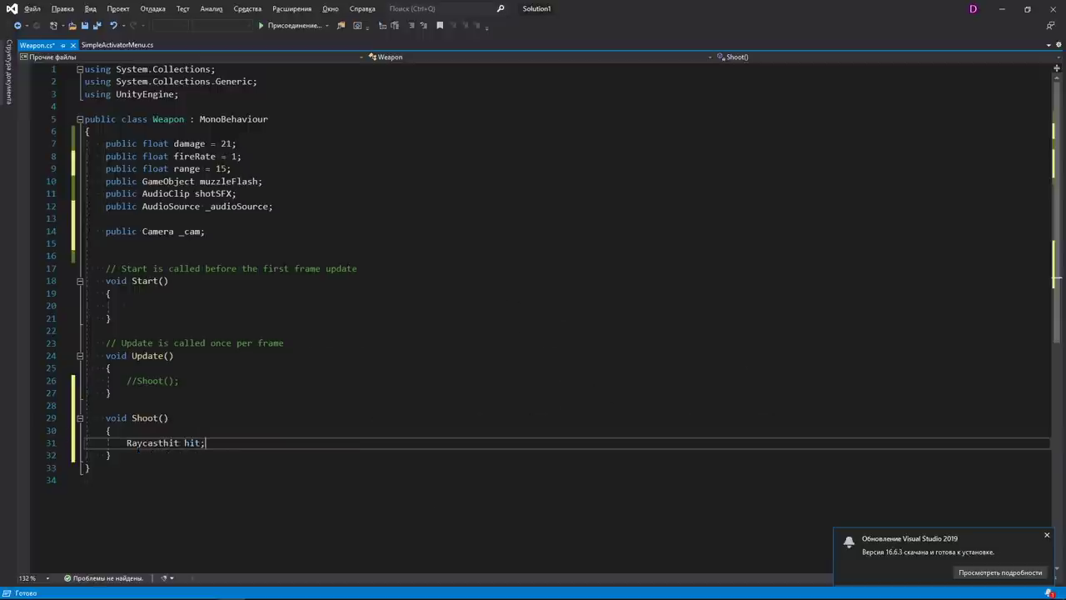
pyautogui.press('Return')
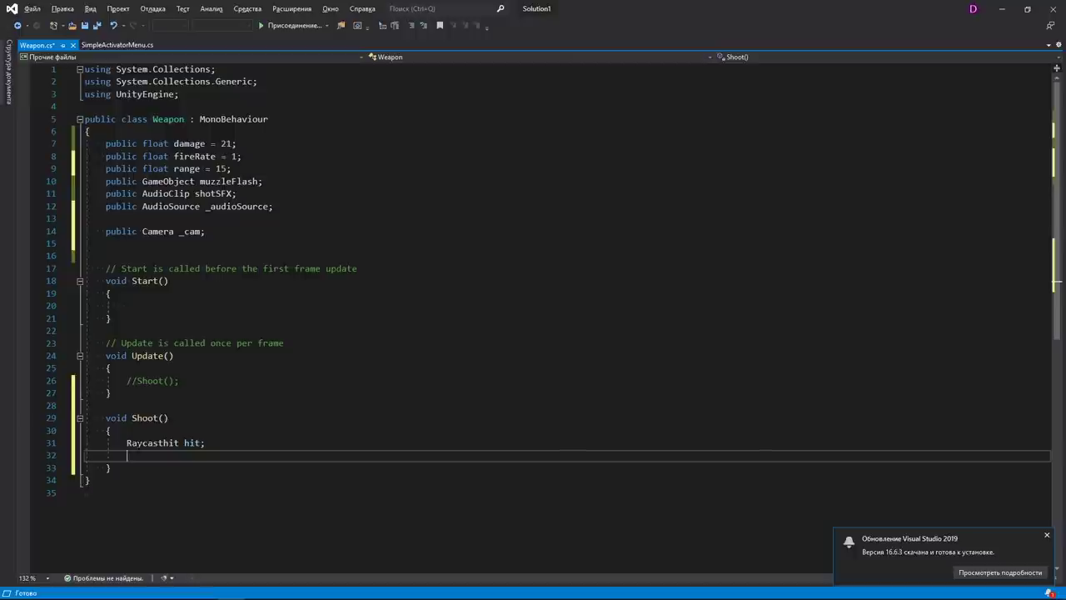
pyautogui.press('Return')
pyautogui.write('if')
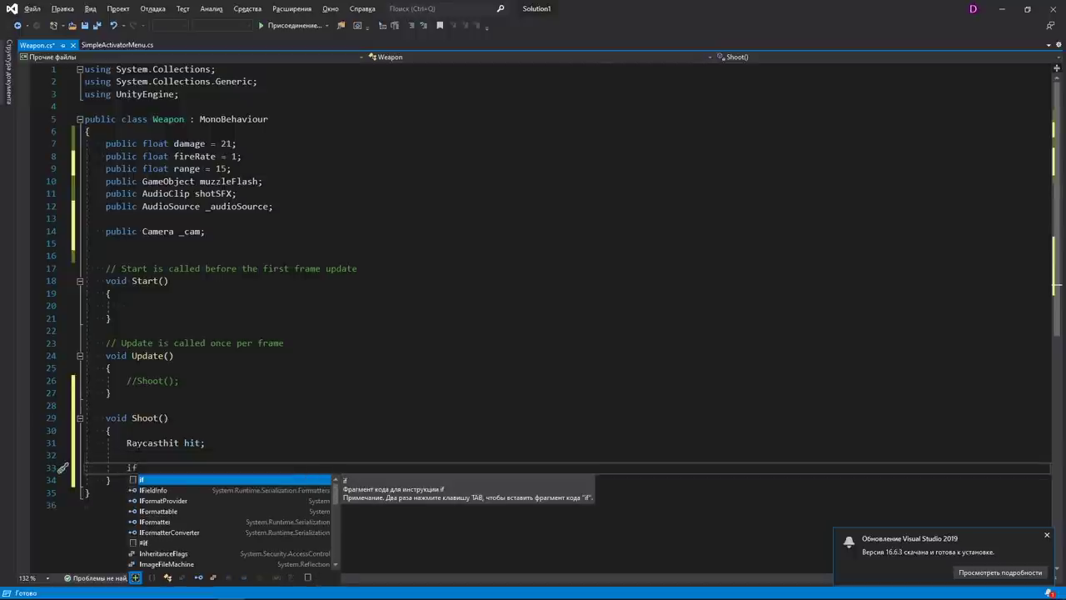
pyautogui.write(' () {')
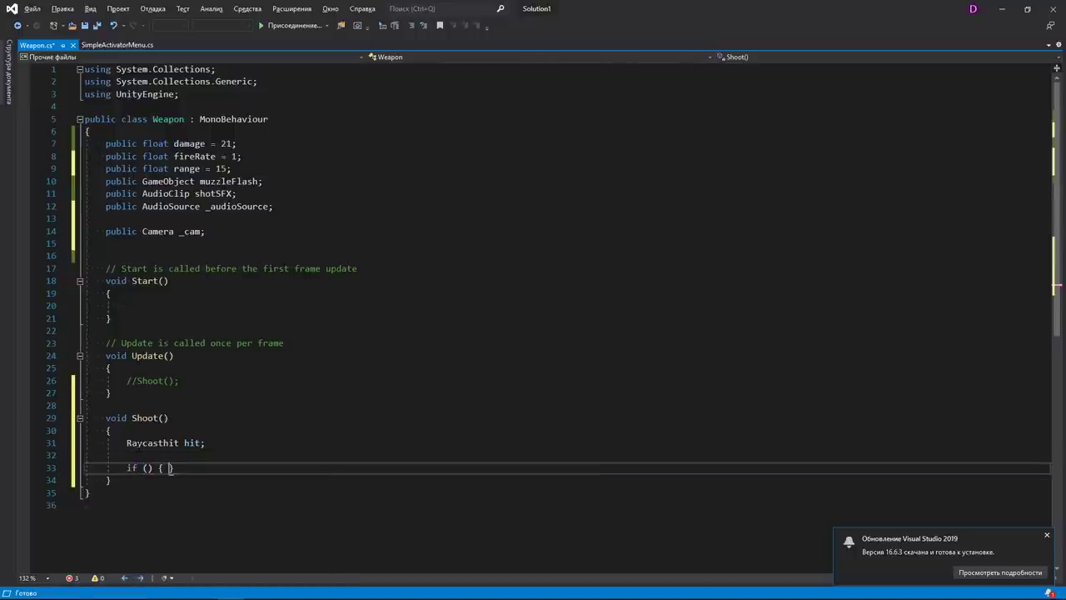
pyautogui.press('Return')
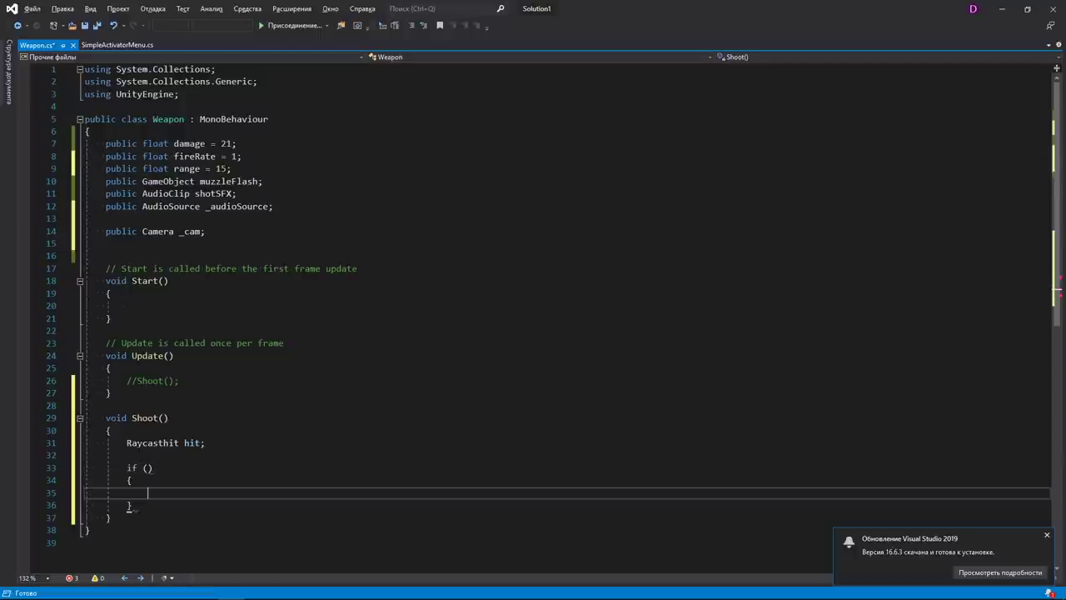
pyautogui.click(147, 468)
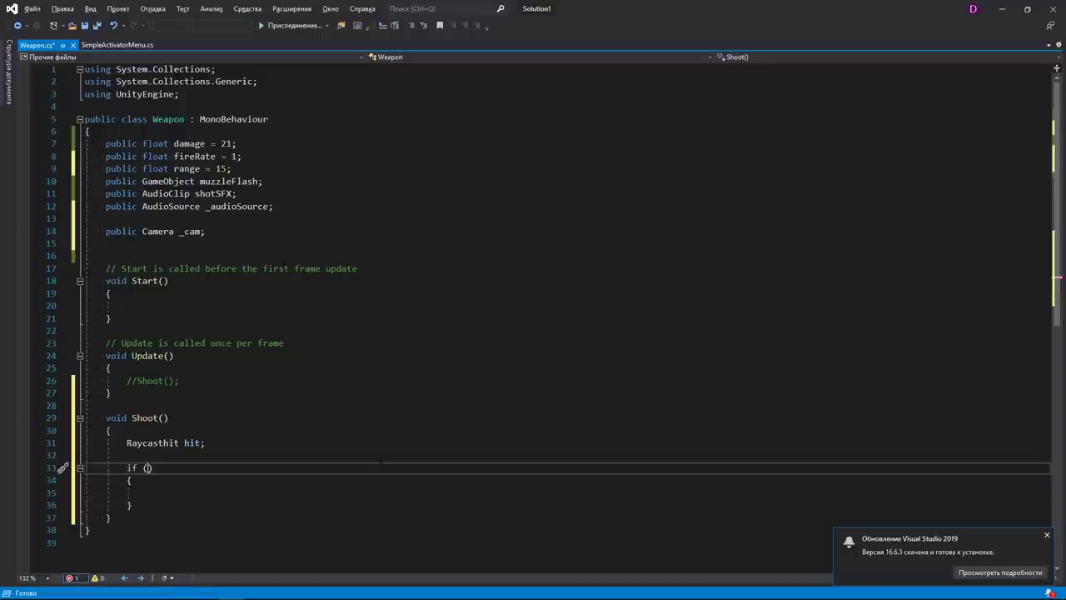
pyautogui.write('P')
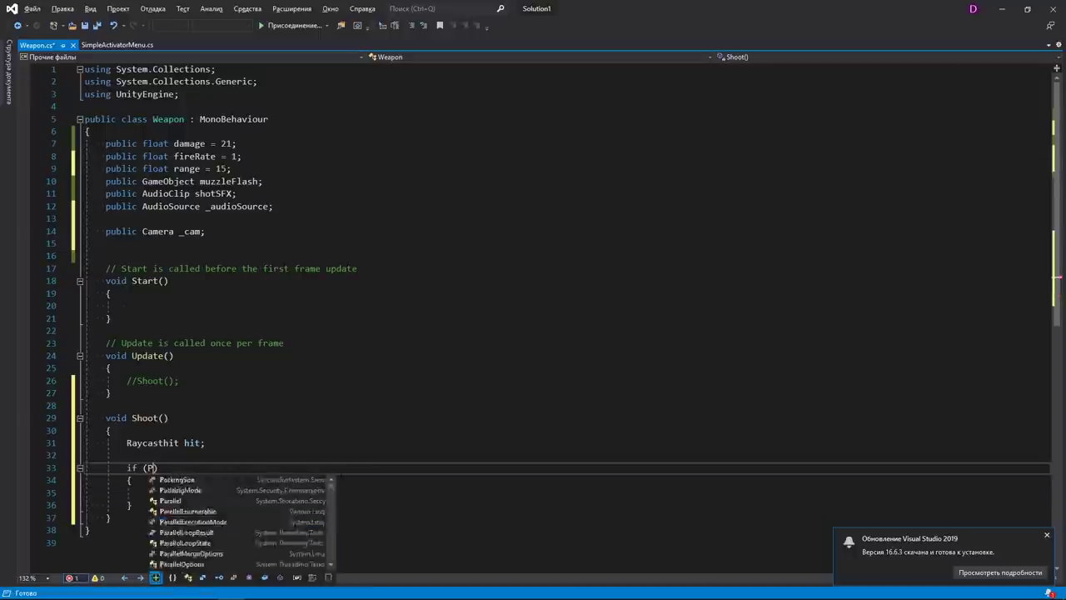
pyautogui.write('hy')
pyautogui.write('shi')
pyautogui.press('BackSpace')
pyautogui.press('BackSpace')
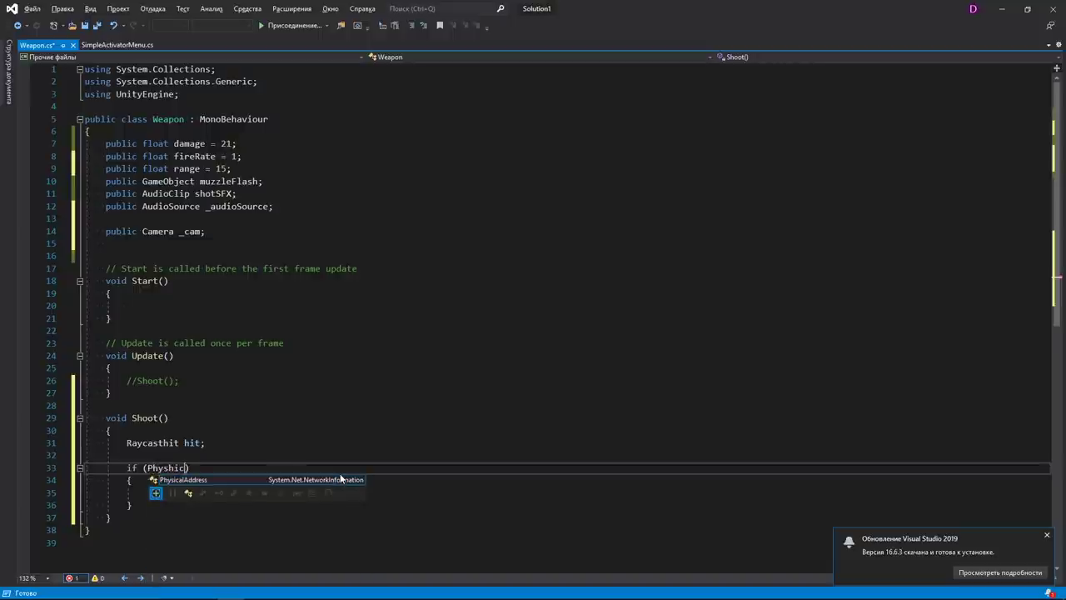
pyautogui.write('ics.Raycast')
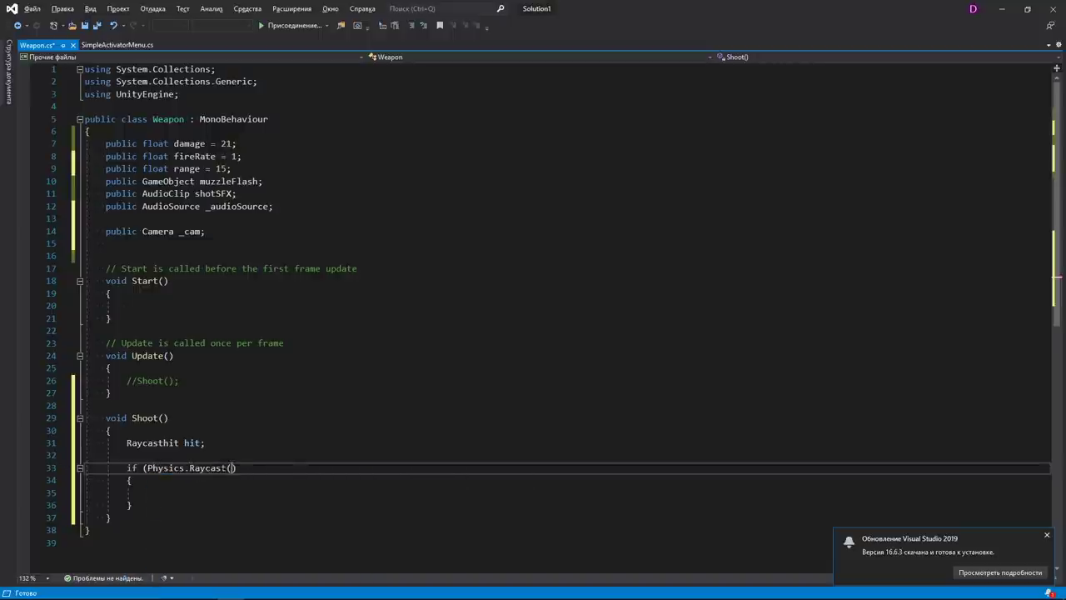
pyautogui.write('(')
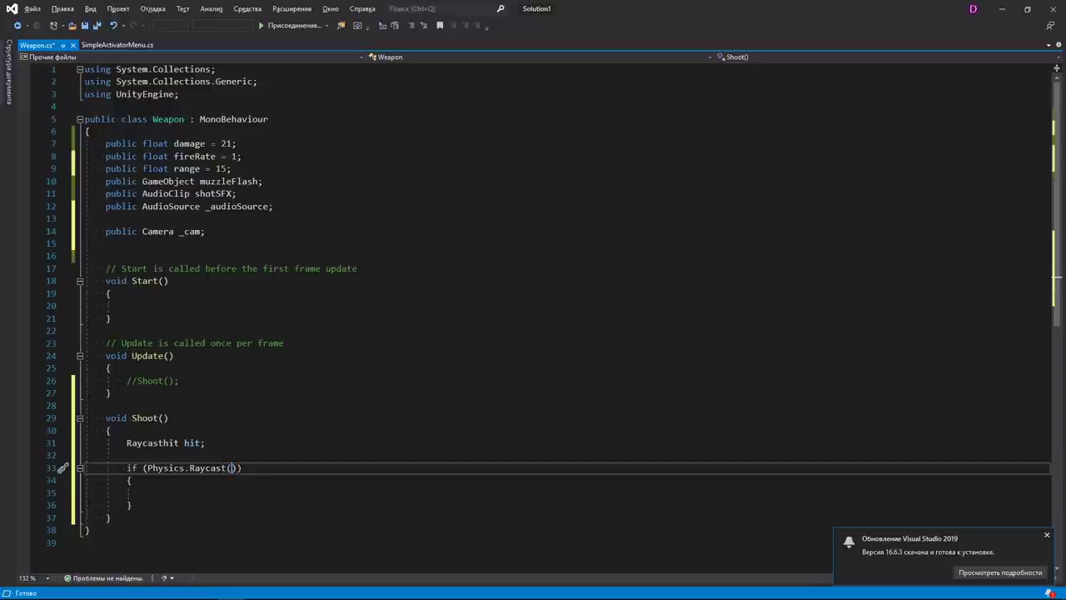
pyautogui.click(190, 231)
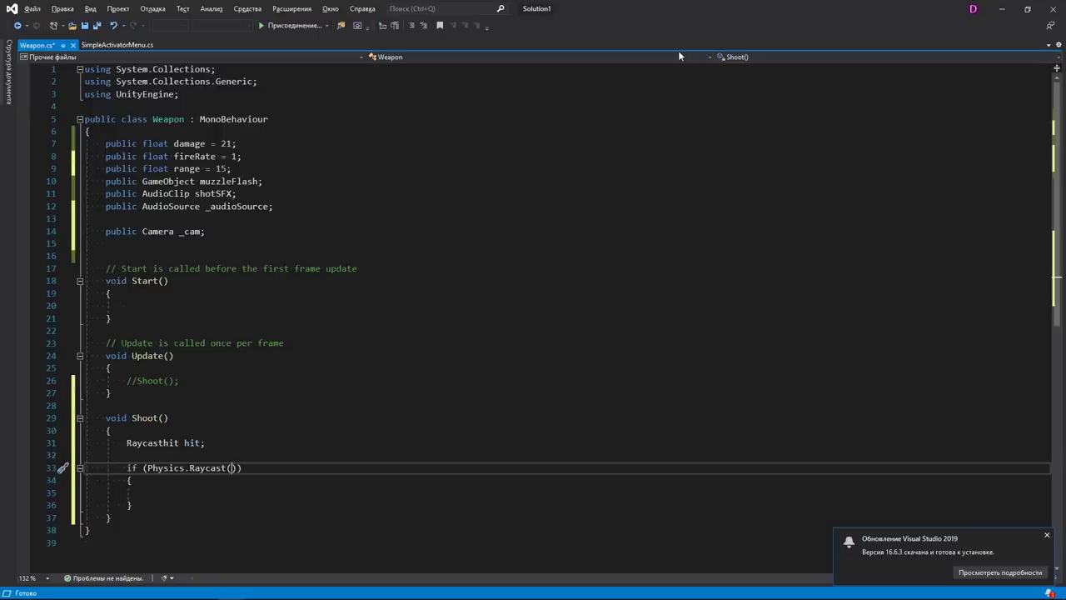
# Fill the Raycast arguments with _cam.transform.position, _cam.transform.forward, out hit, and range.
pyautogui.write('_cam')
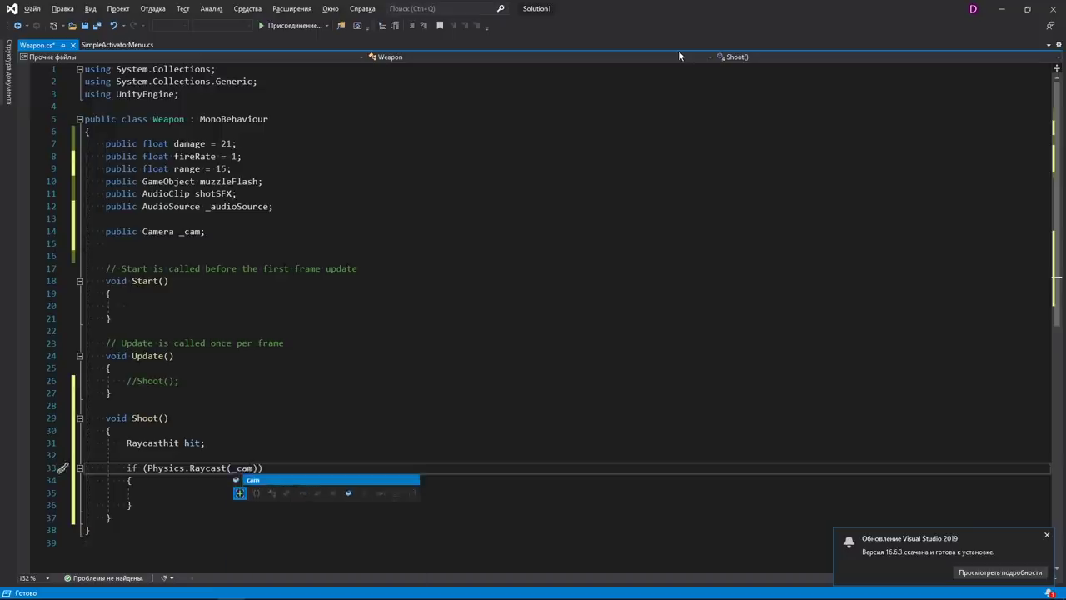
pyautogui.write('.tran')
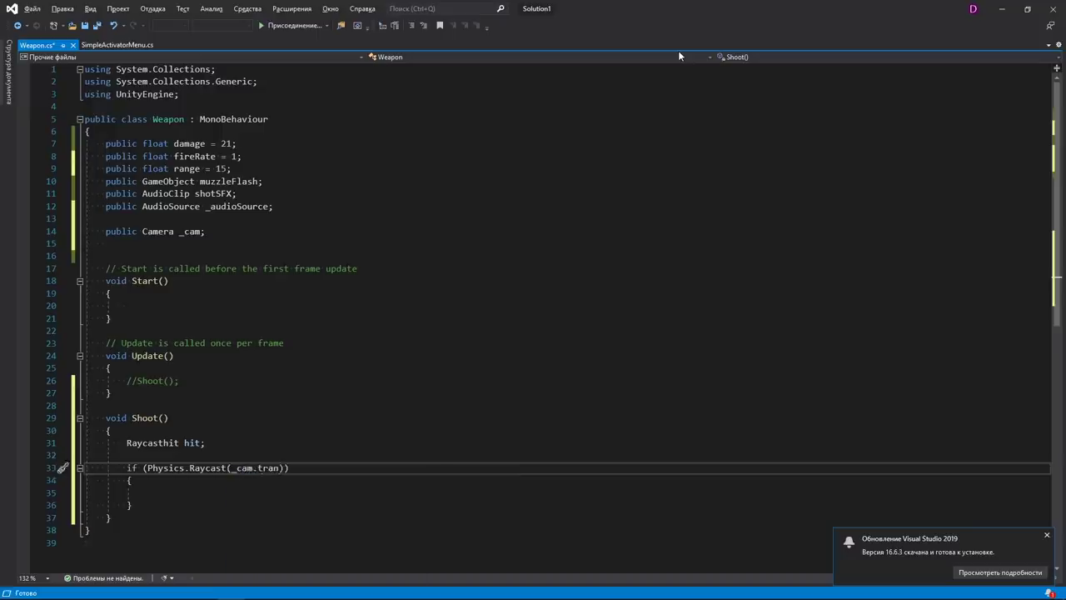
pyautogui.write('sform.')
pyautogui.write('position,')
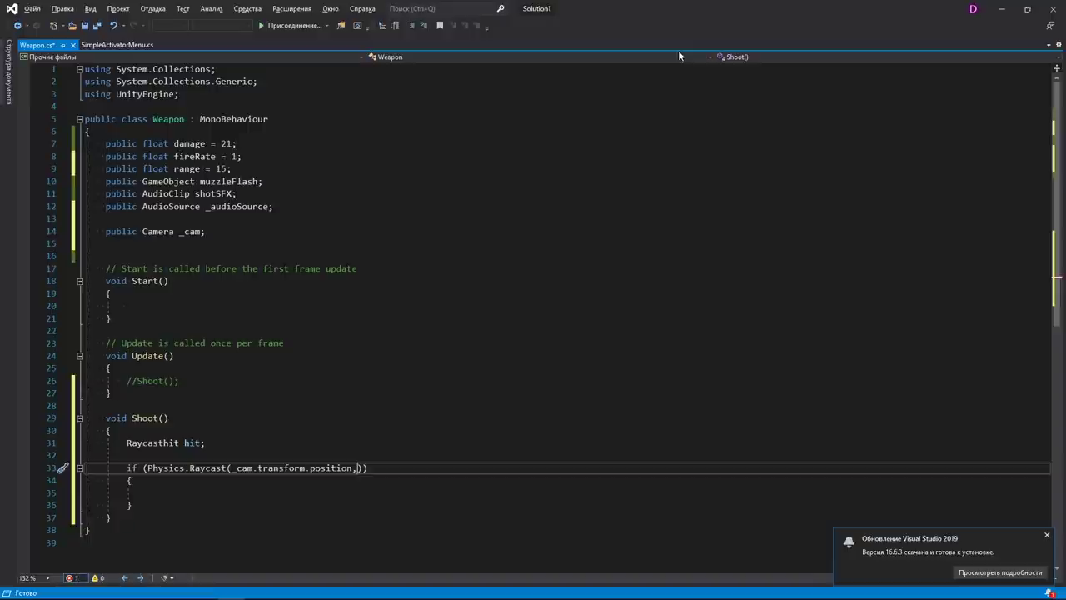
pyautogui.write(' _')
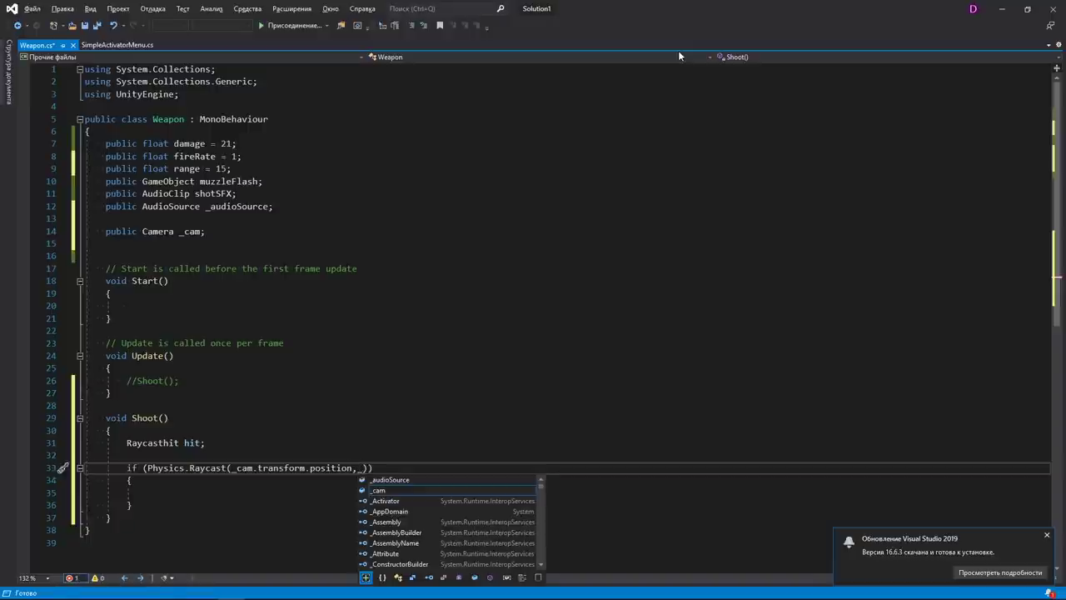
pyautogui.write('cam')
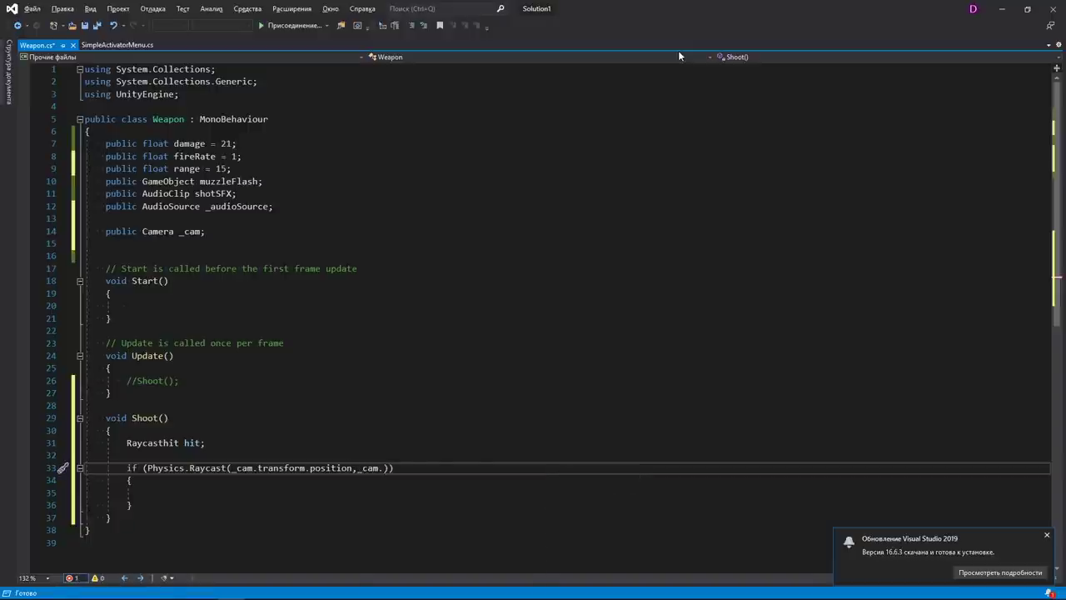
pyautogui.write('.transform.forward,')
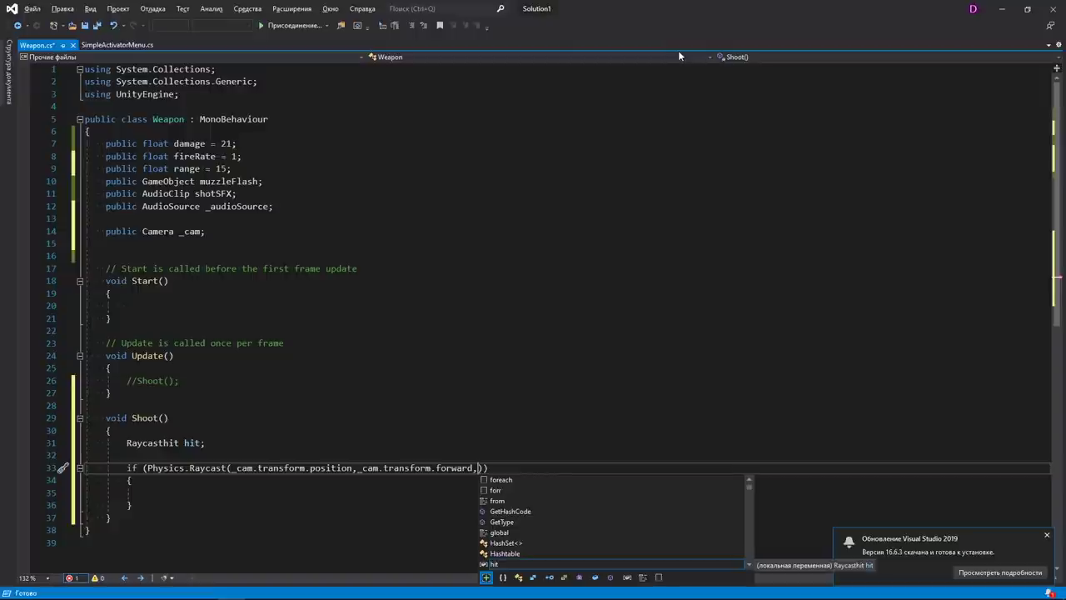
pyautogui.write('out h')
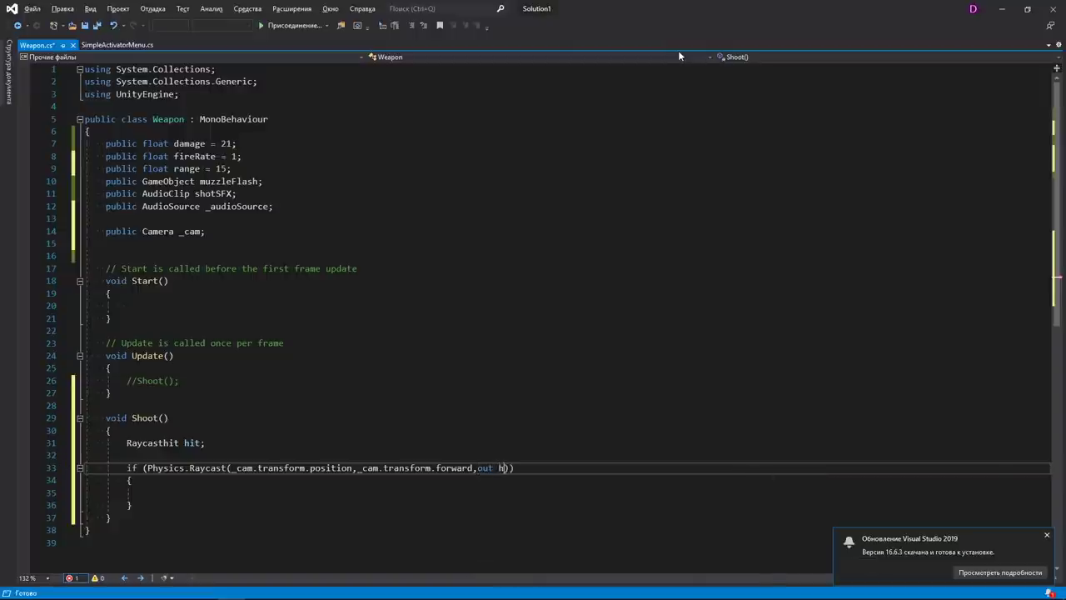
pyautogui.write('it')
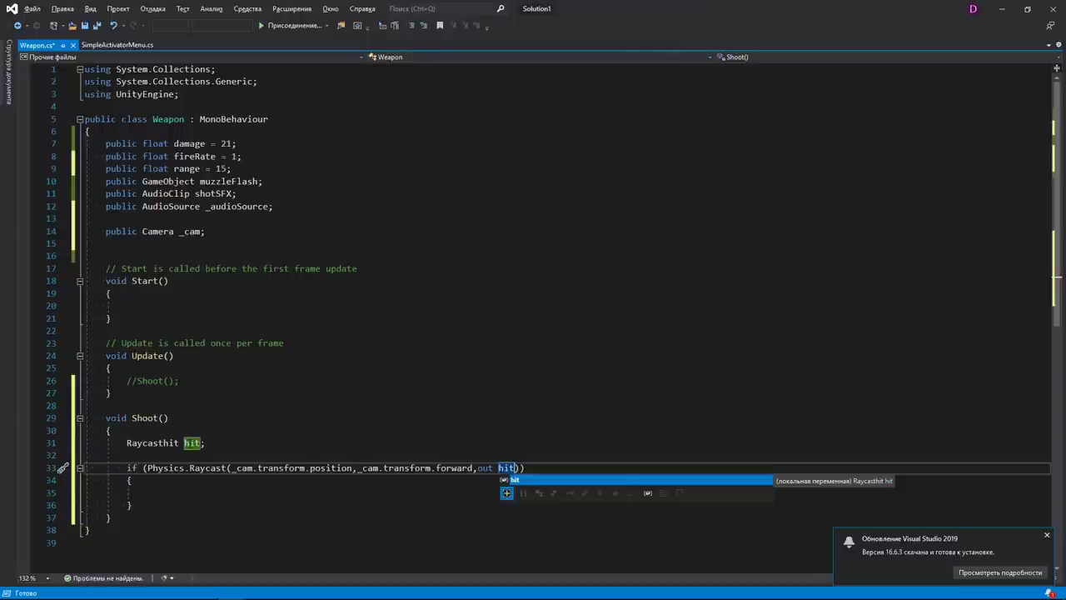
pyautogui.write(',')
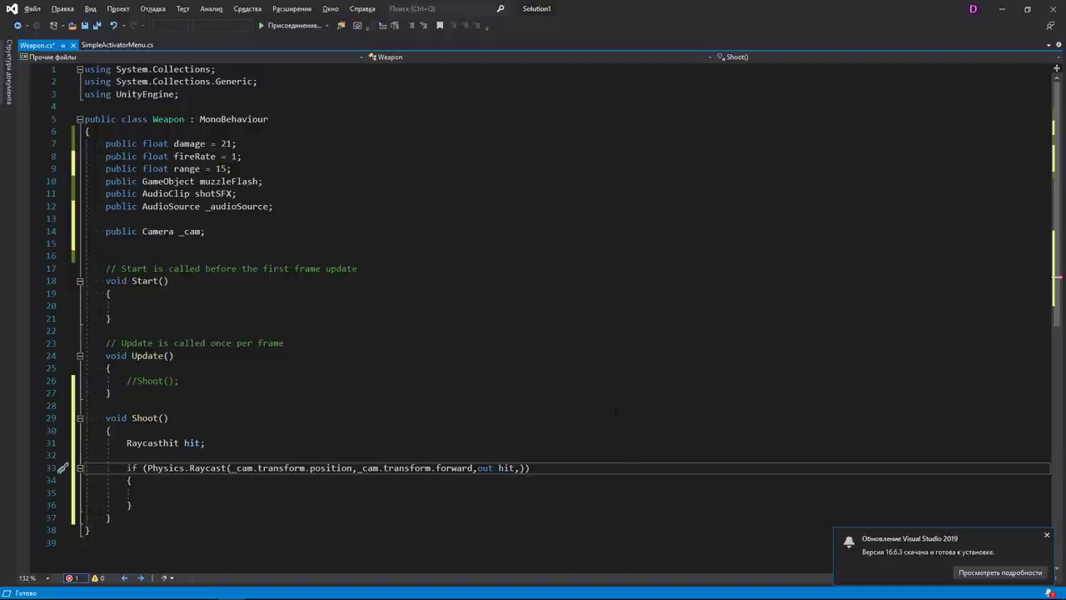
pyautogui.write('range')
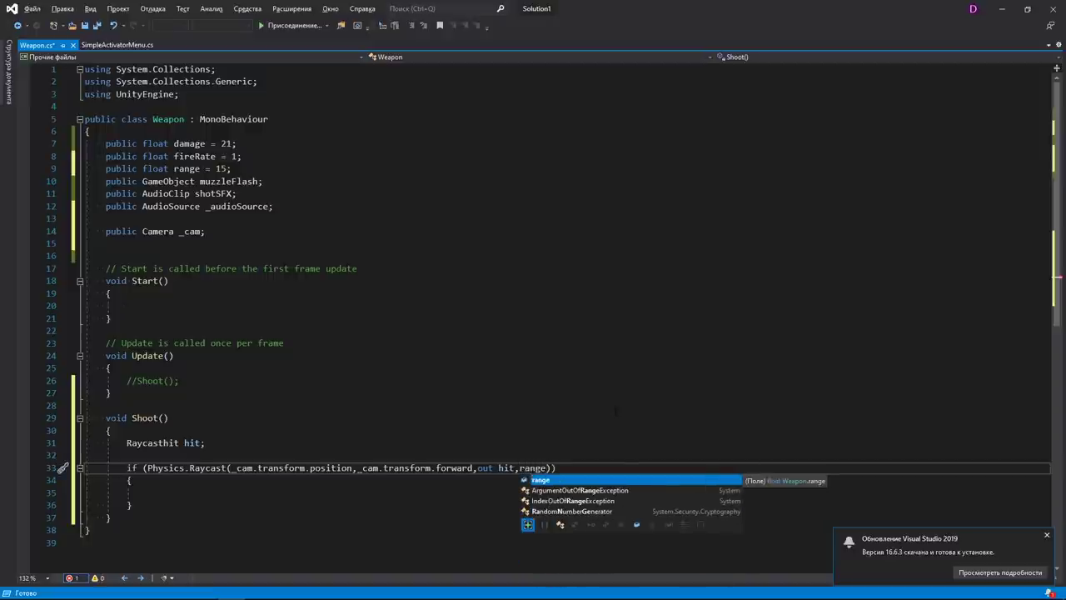
pyautogui.click(146, 492)
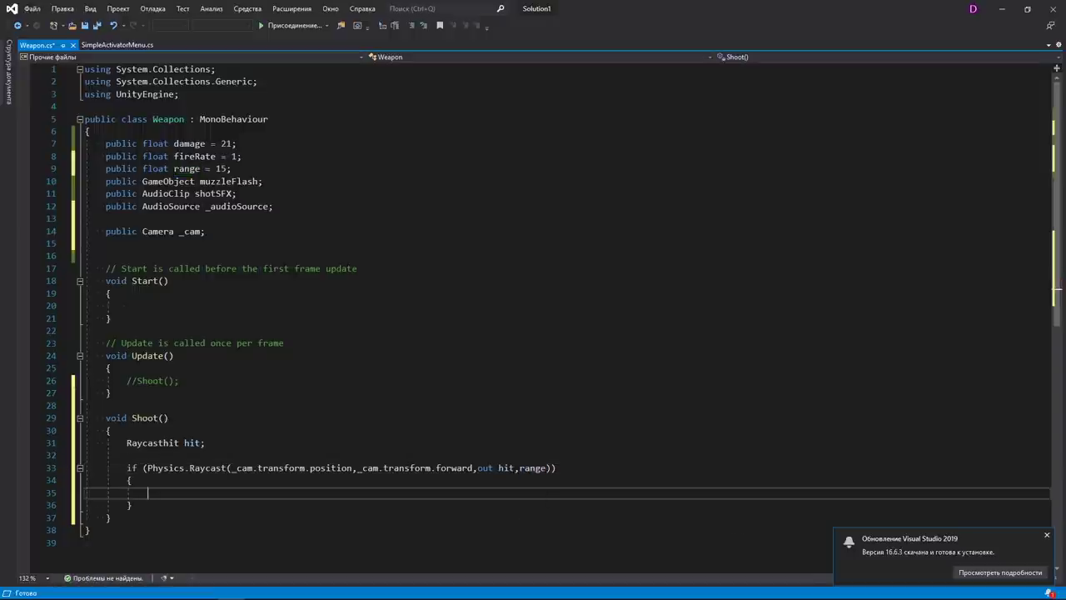
# Log "Пиу пиу я попал" on a Raycast hit, save, and uncomment the Shoot() call in Update.
pyautogui.write('Debug')
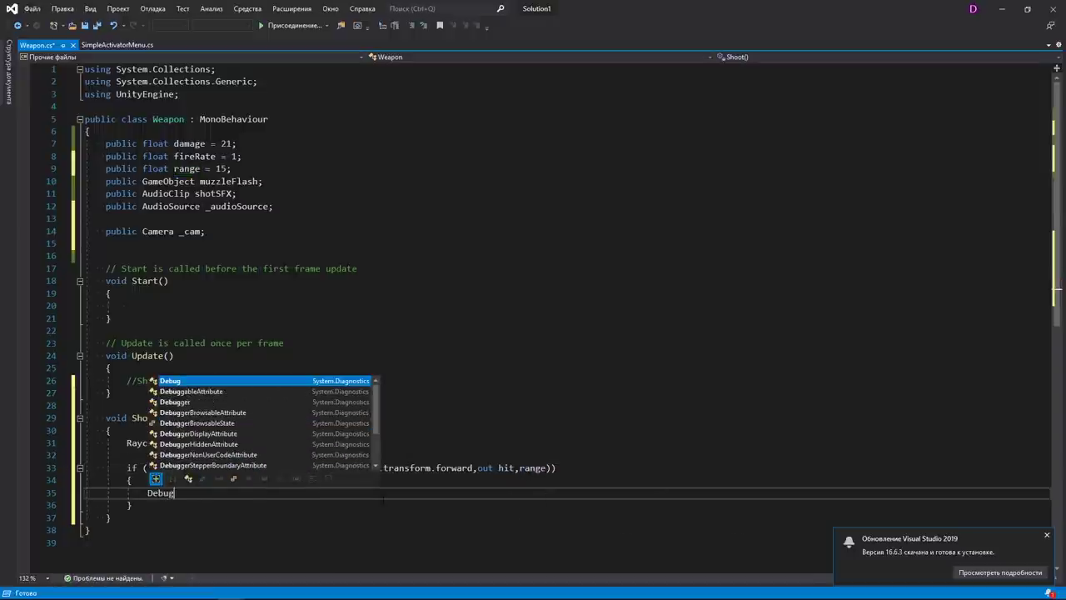
pyautogui.write('.')
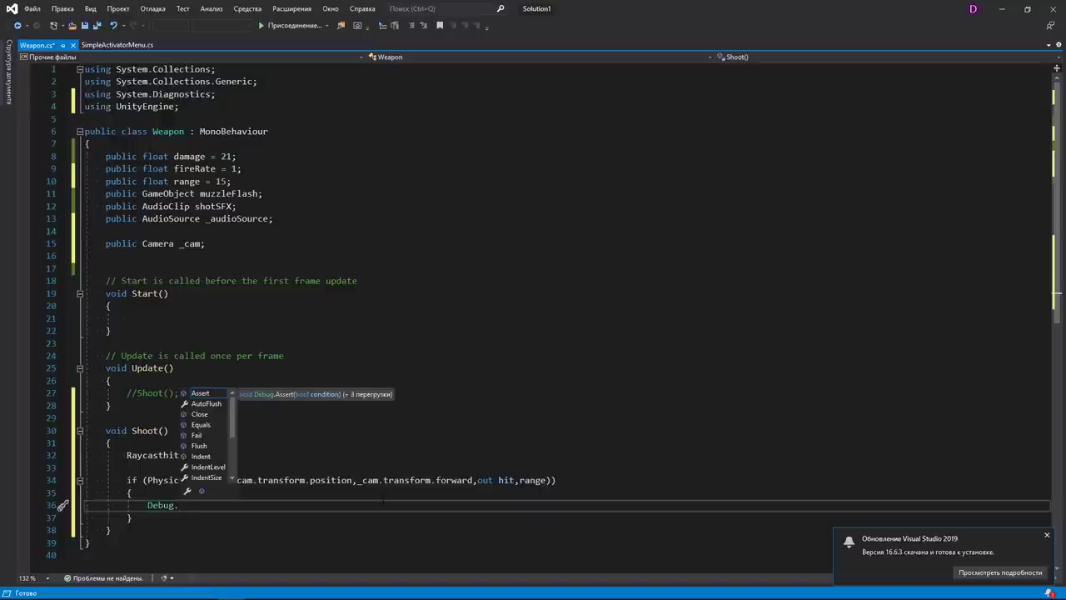
pyautogui.write('Log')
pyautogui.write('("Пиу пиу я попал");')
pyautogui.hotkey('ctrl', 's')
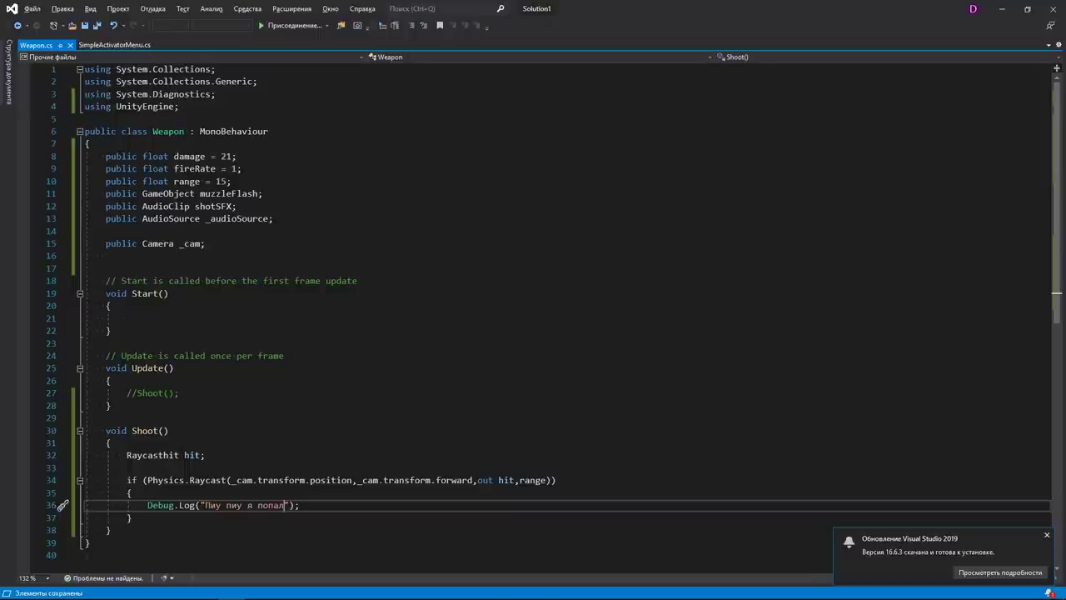
pyautogui.click(137, 392)
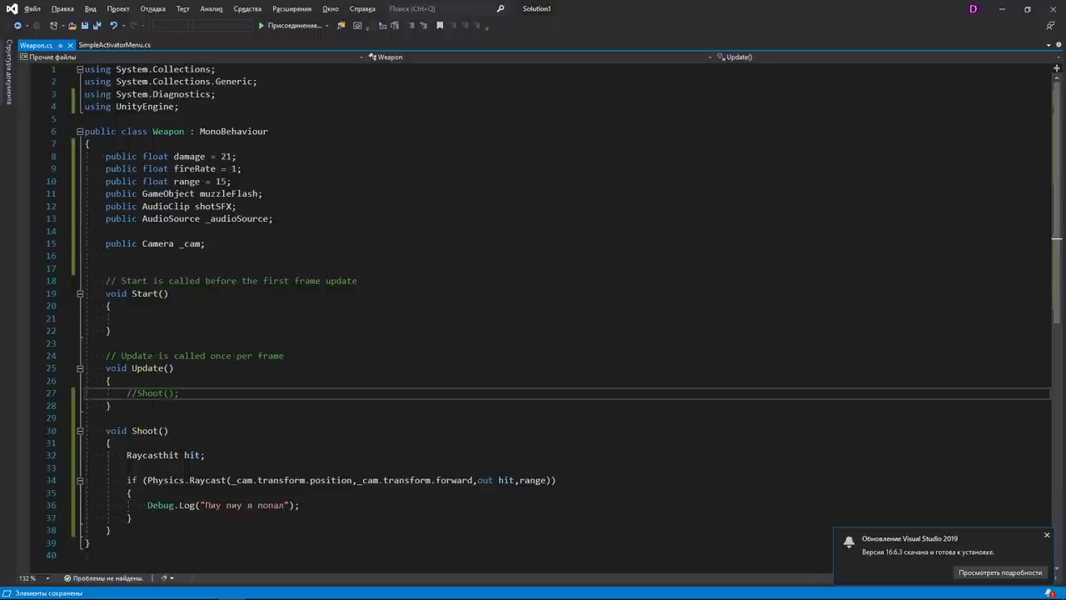
pyautogui.press('BackSpace')
pyautogui.press('BackSpace')
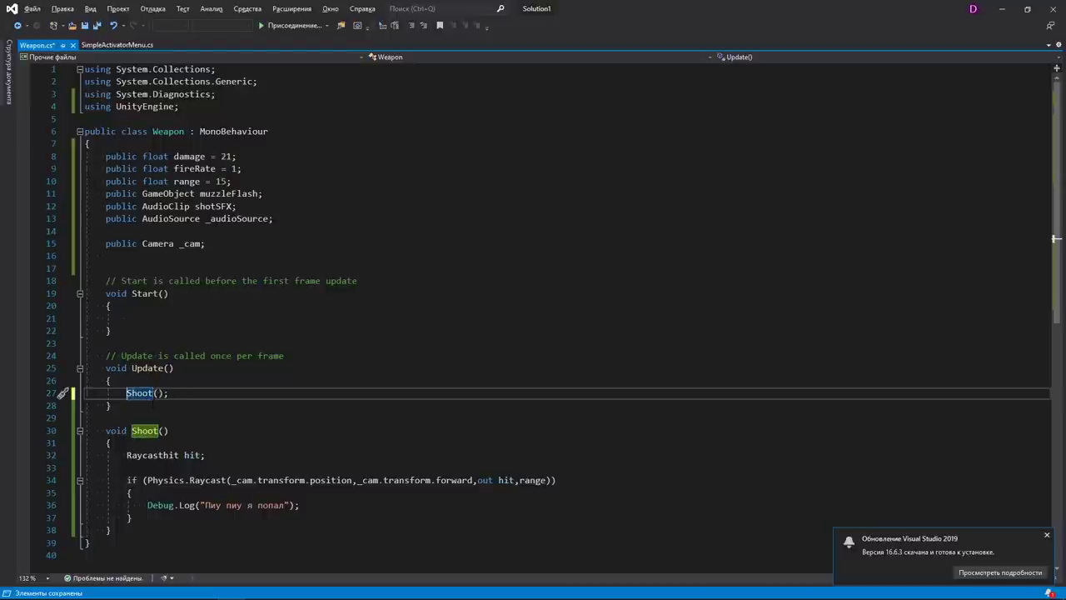
# Start an if (Input.GetButton condition above the Shoot() call in Update.
pyautogui.press('Return')
pyautogui.write('If')
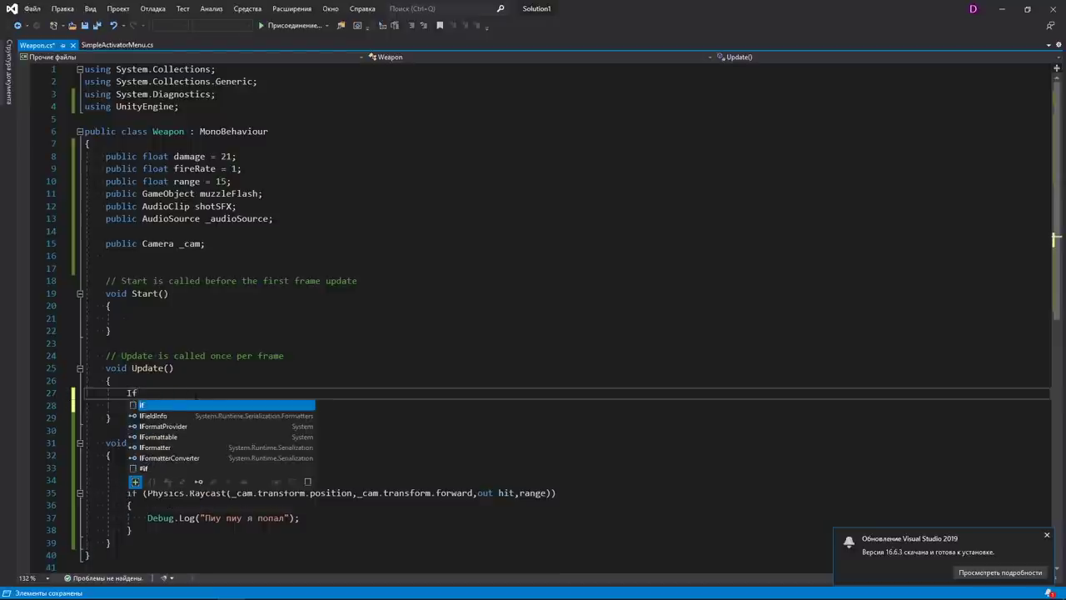
pyautogui.press('BackSpace')
pyautogui.press('BackSpace')
pyautogui.write('if (')
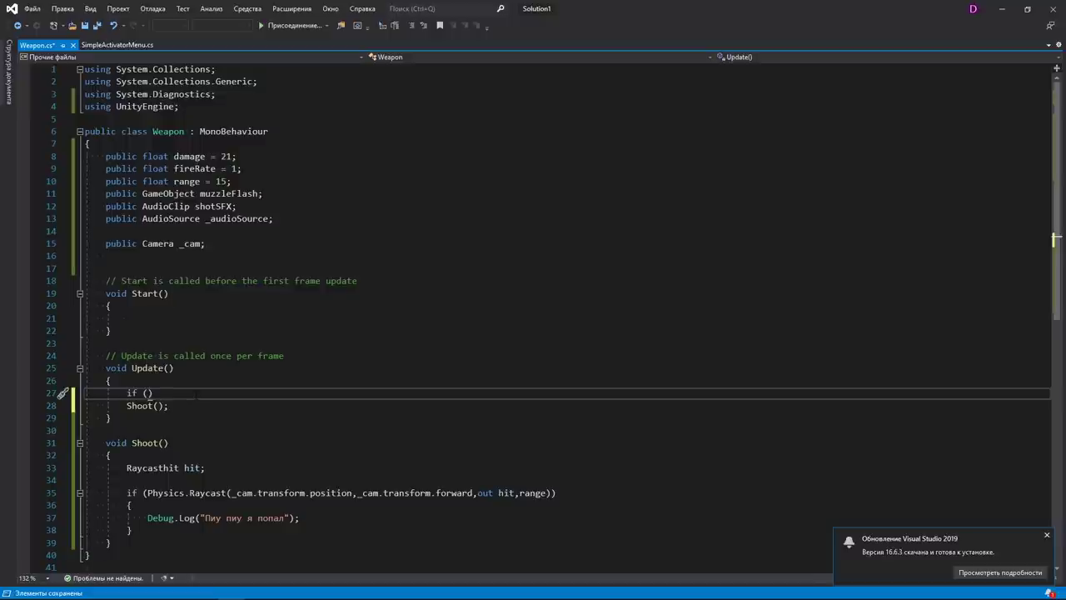
pyautogui.write('Input')
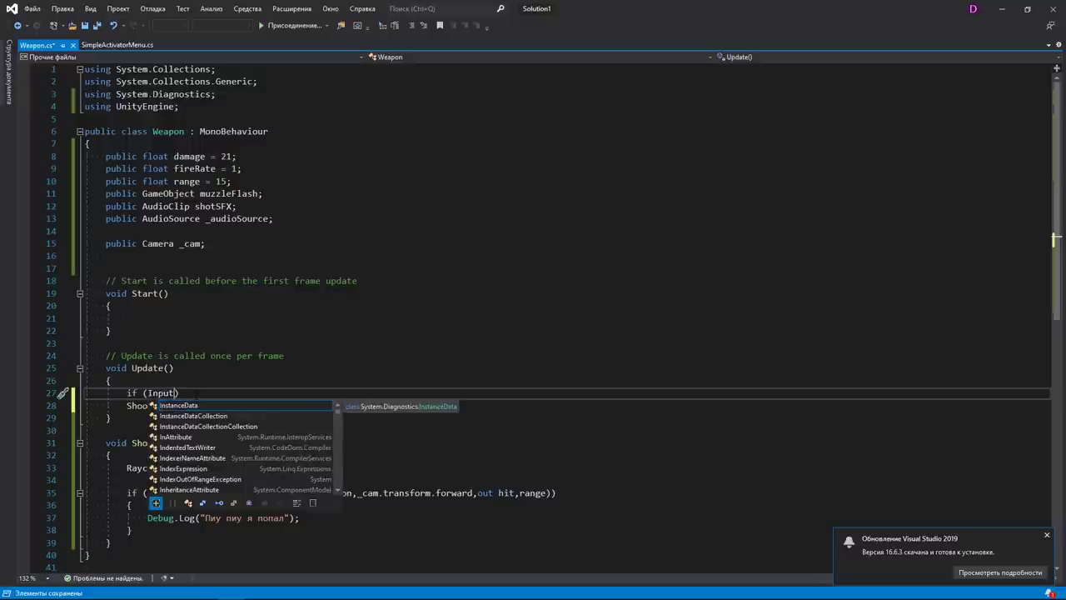
pyautogui.write('.Ge')
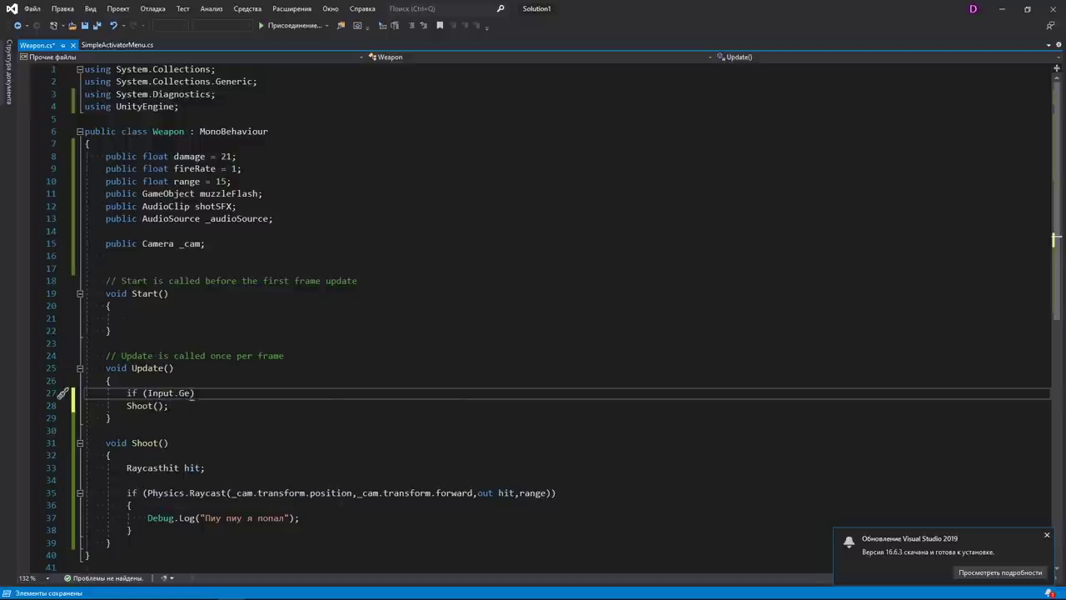
pyautogui.write('tButton')
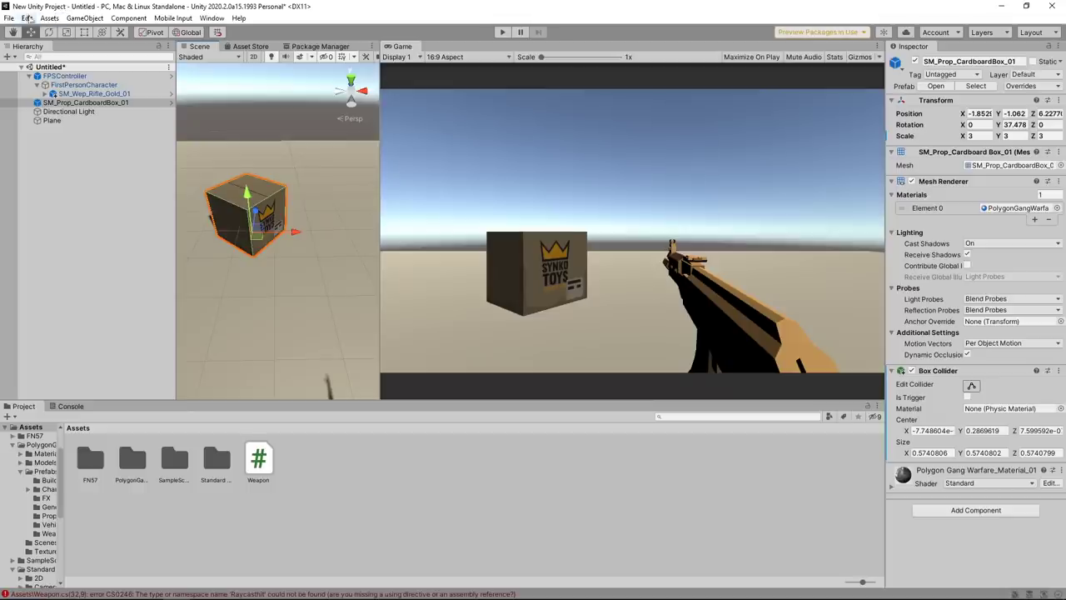
pyautogui.click(26, 18)
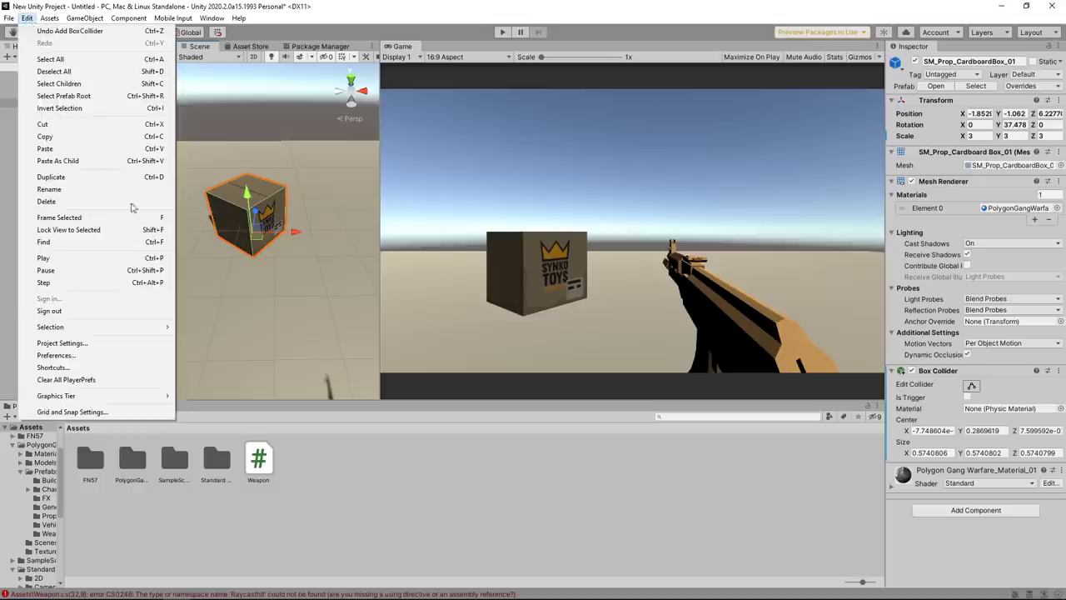
# Show the Input Manager's Fire1 axis, leaving its positive button as left ctrl.
pyautogui.click(126, 343)
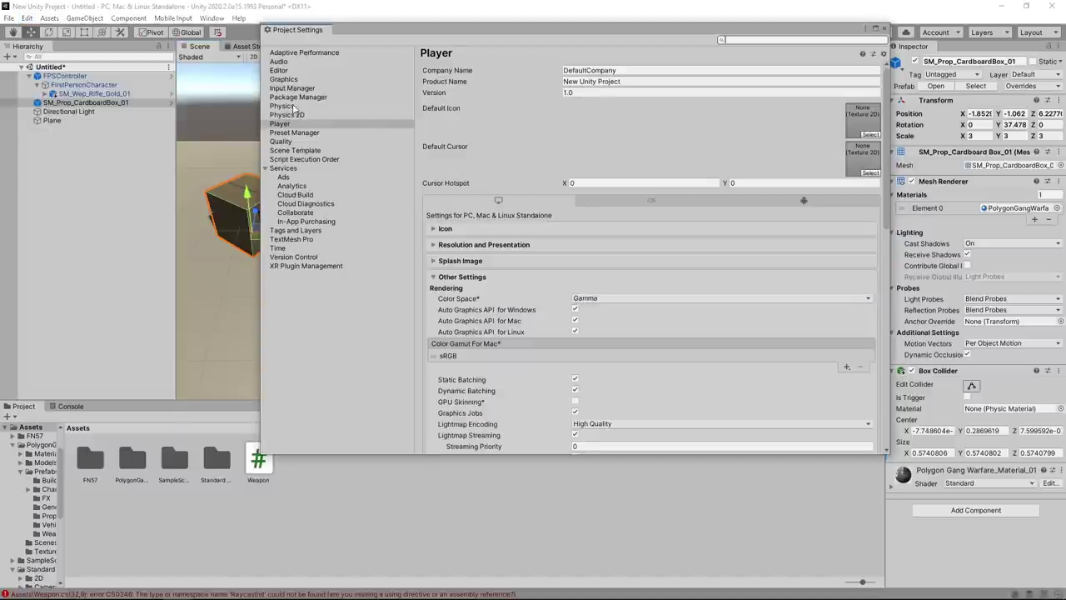
pyautogui.click(291, 88)
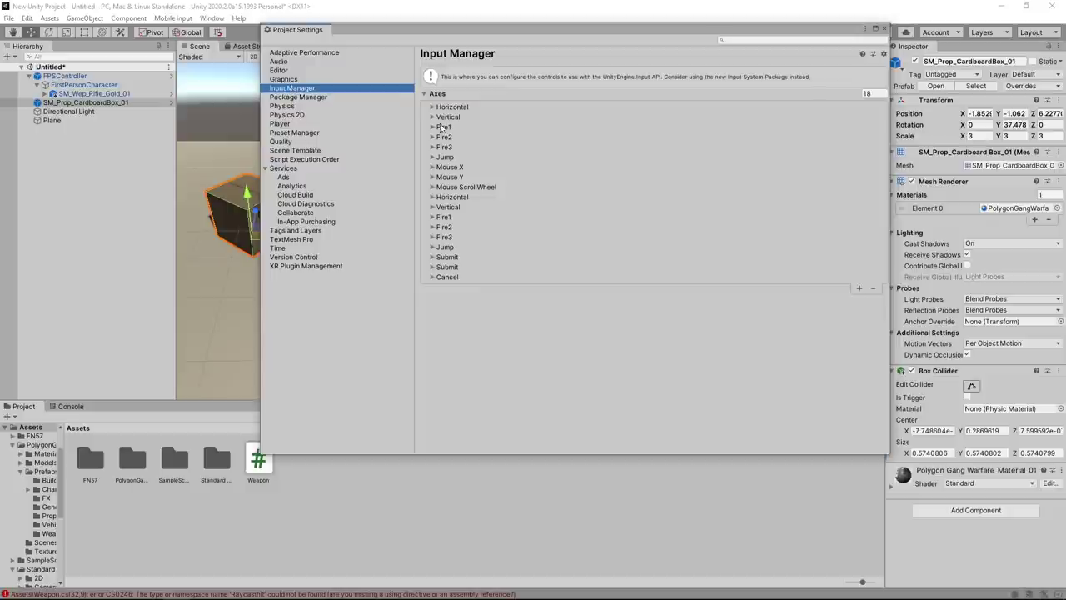
pyautogui.click(432, 127)
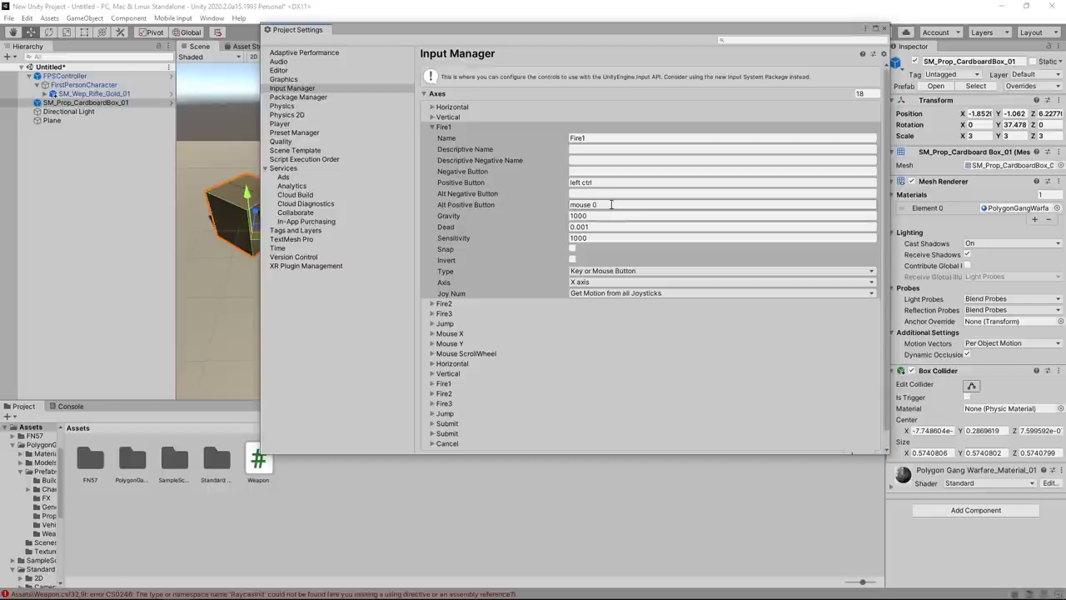
pyautogui.click(594, 182)
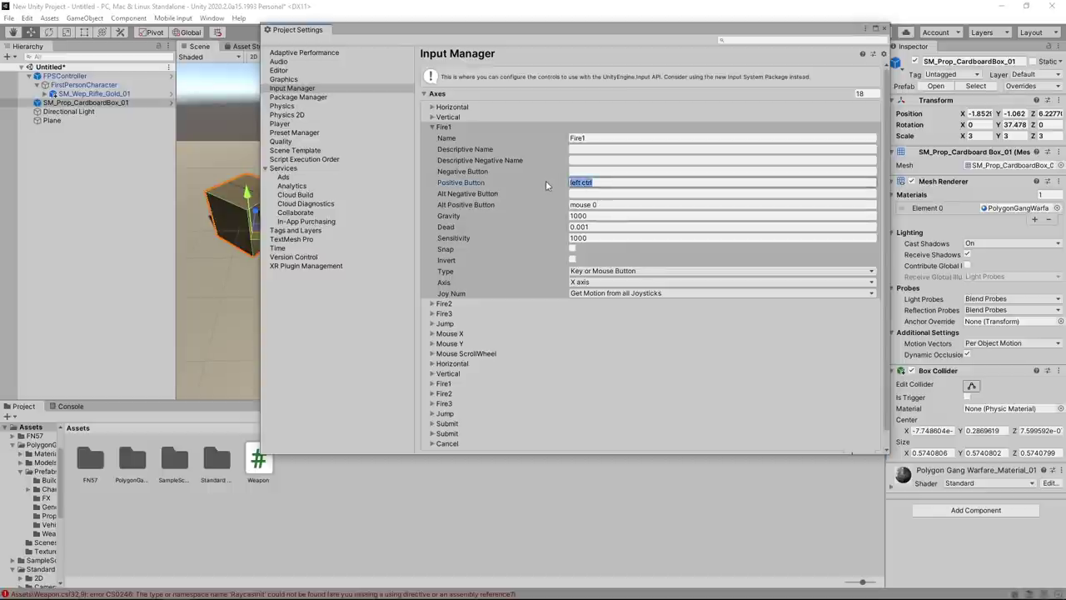
pyautogui.write('f')
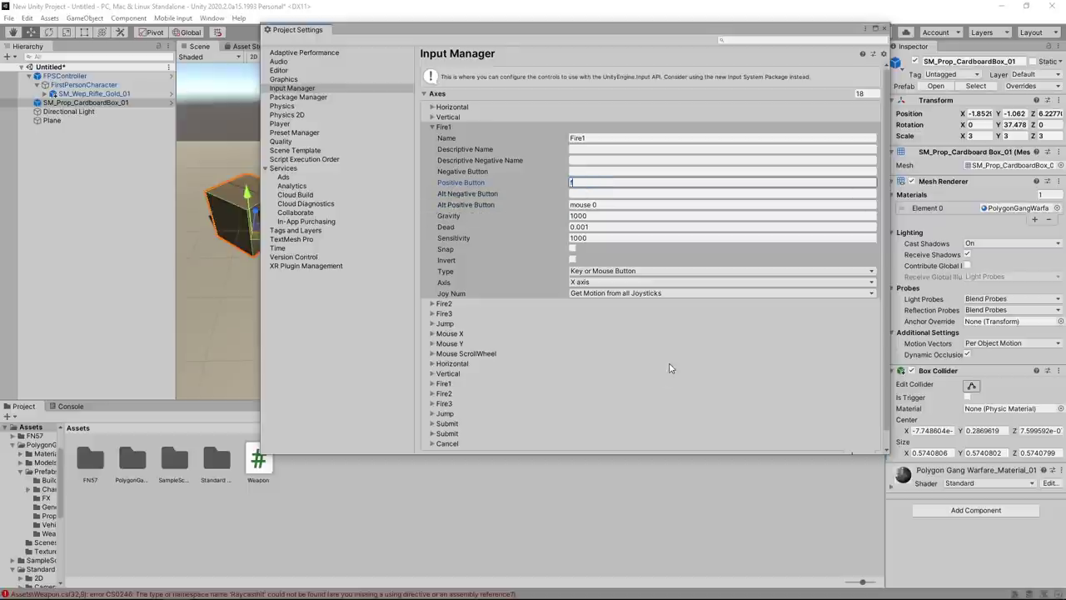
pyautogui.press('Escape')
# Complete the button name as "Fire1" and open a brace block under the if.
pyautogui.hotkey('alt', 'Tab')
pyautogui.write('ire')
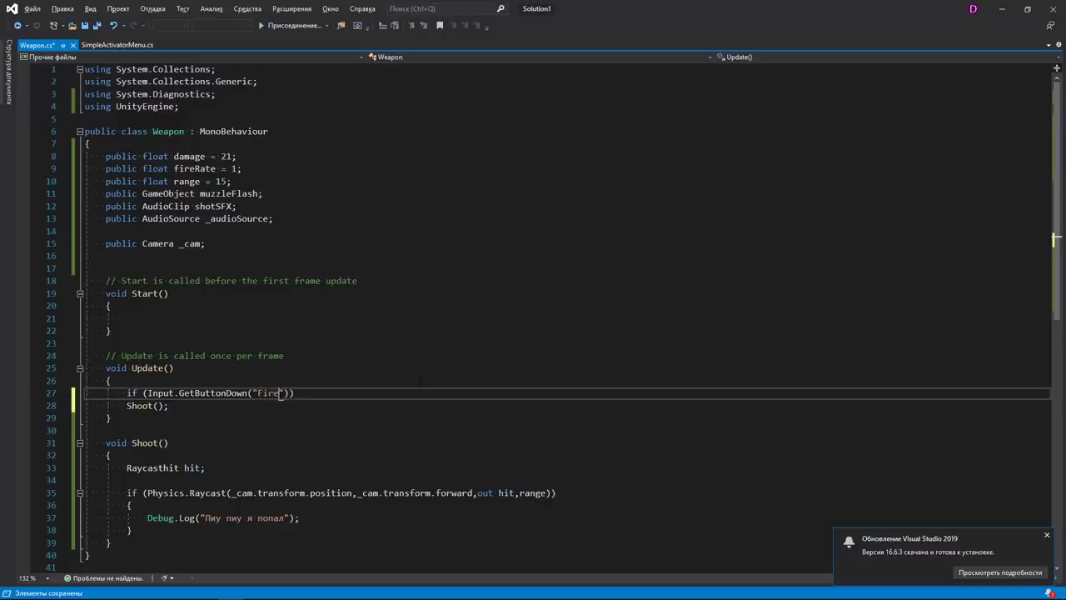
pyautogui.write('1')
pyautogui.press('Right')
pyautogui.press('Right')
pyautogui.press('Right')
pyautogui.press('Return')
pyautogui.write('{')
pyautogui.press('Return')
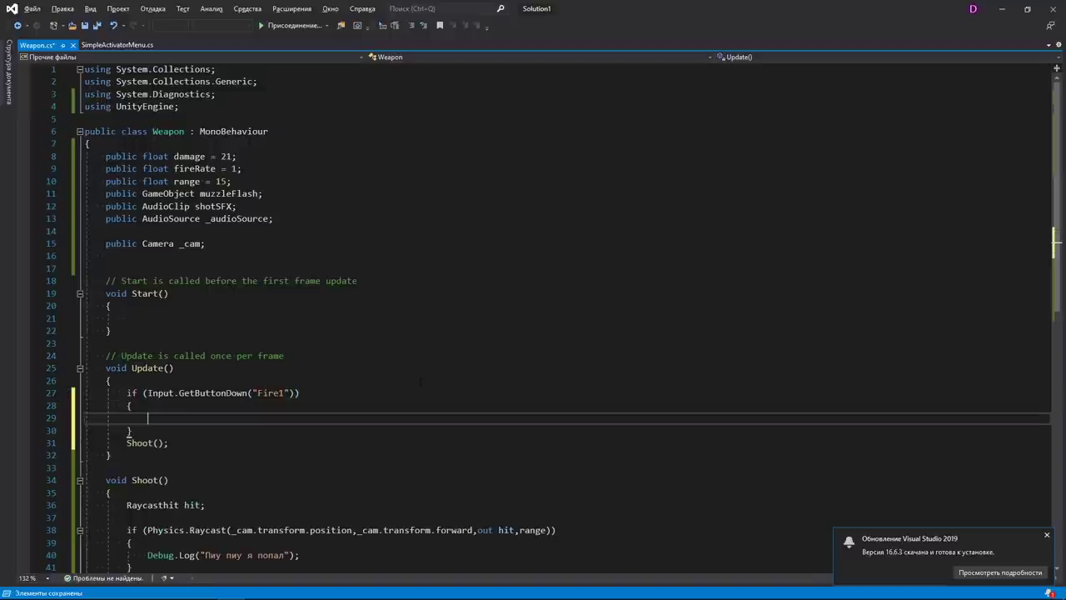
# Move the Shoot() call inside the Fire1 block and delete the empty Start method.
pyautogui.press('Down')
pyautogui.press('Down')
pyautogui.hotkey('shift', 'Home')
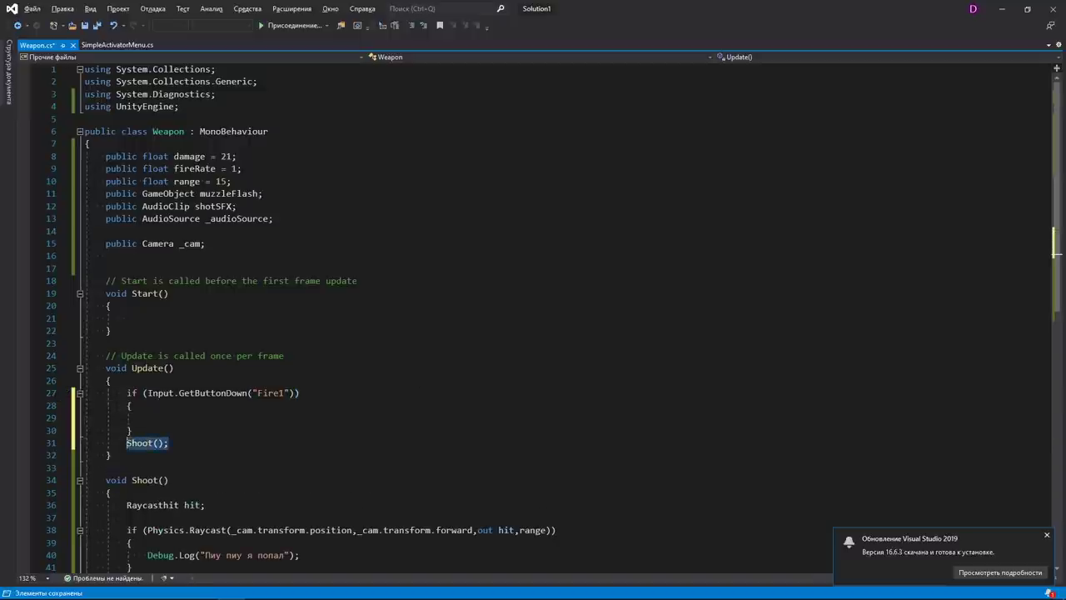
pyautogui.hotkey('ctrl', 'x')
pyautogui.press('Up')
pyautogui.press('Up')
pyautogui.hotkey('ctrl', 'v')
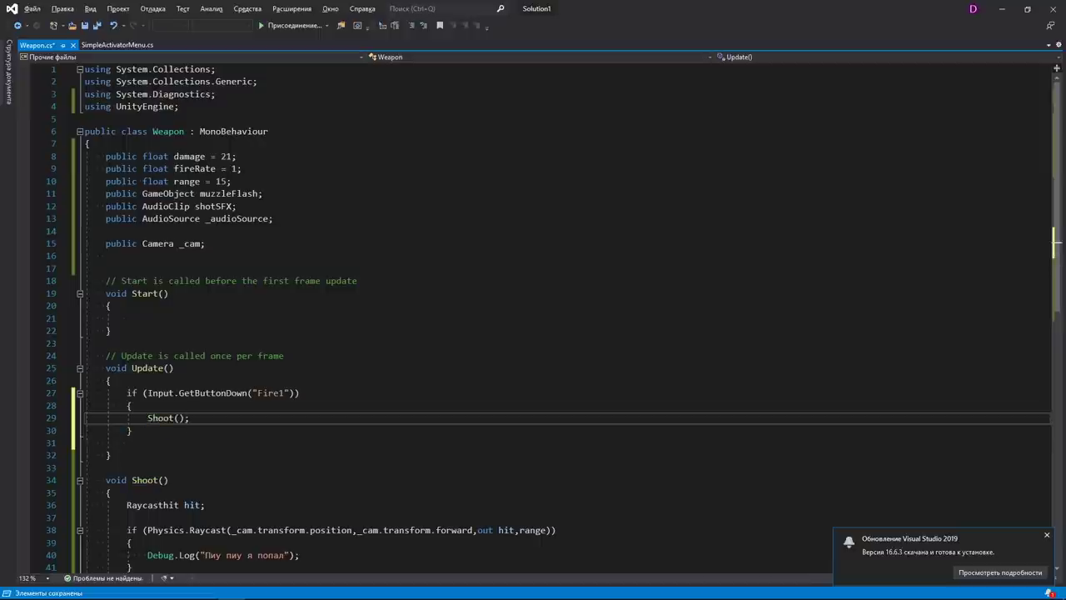
pyautogui.press('BackSpace')
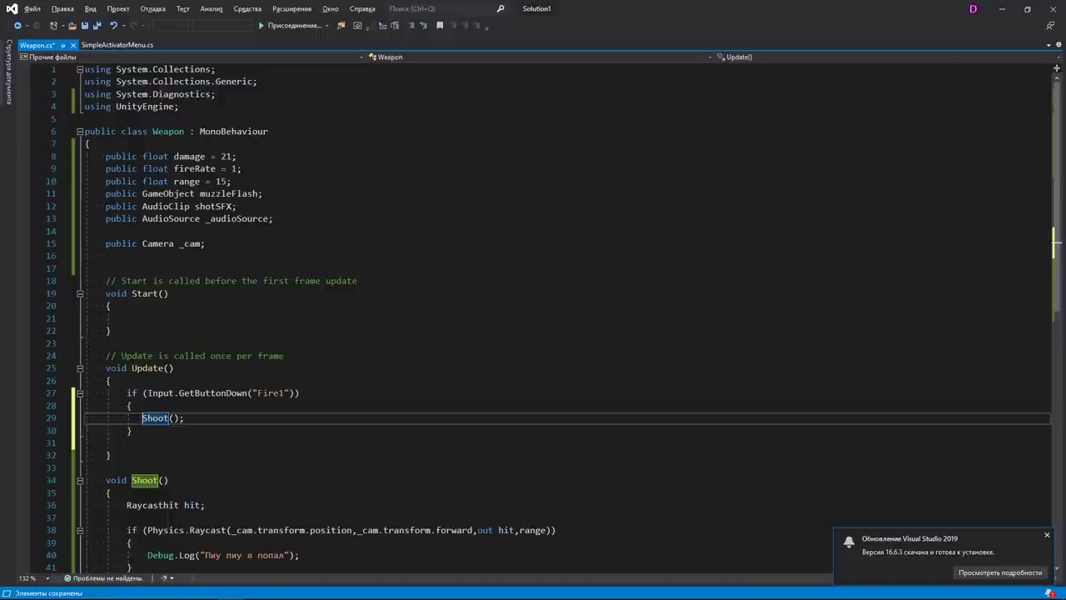
pyautogui.press('Delete')
pyautogui.press('BackSpace')
# Correct the misspelled Raycasthit to RaycastHit on line 29 of Weapon.cs.
pyautogui.hotkey('alt', 'Tab')
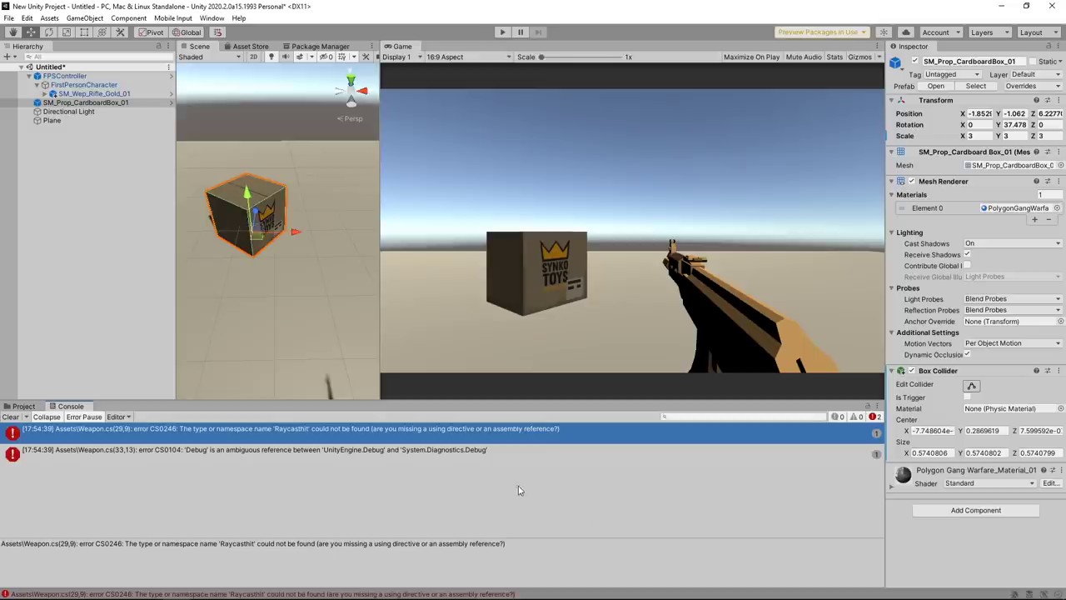
pyautogui.doubleClick(305, 429)
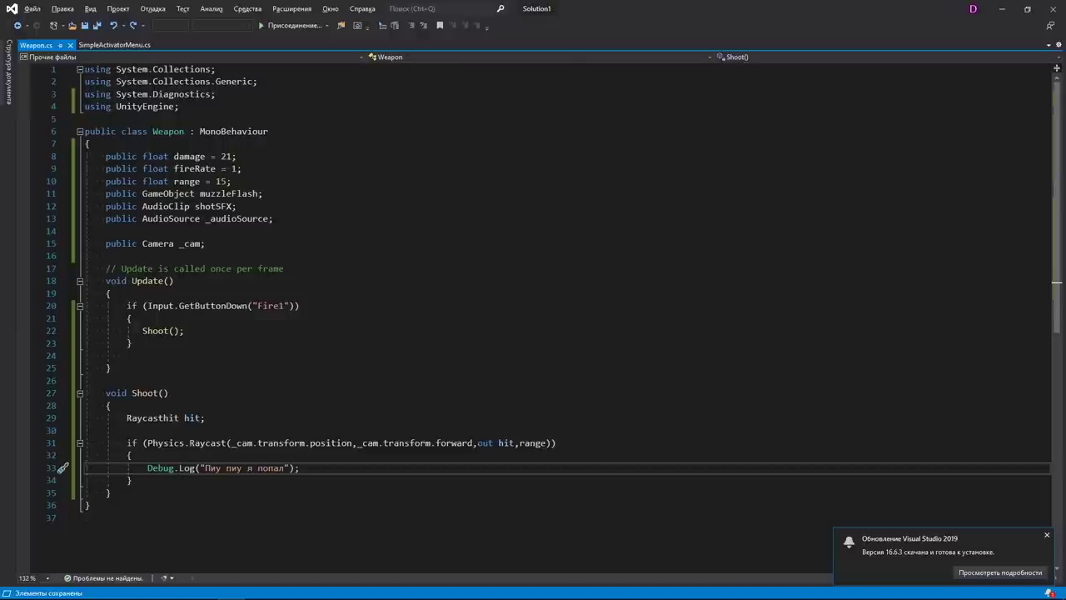
pyautogui.click(170, 418)
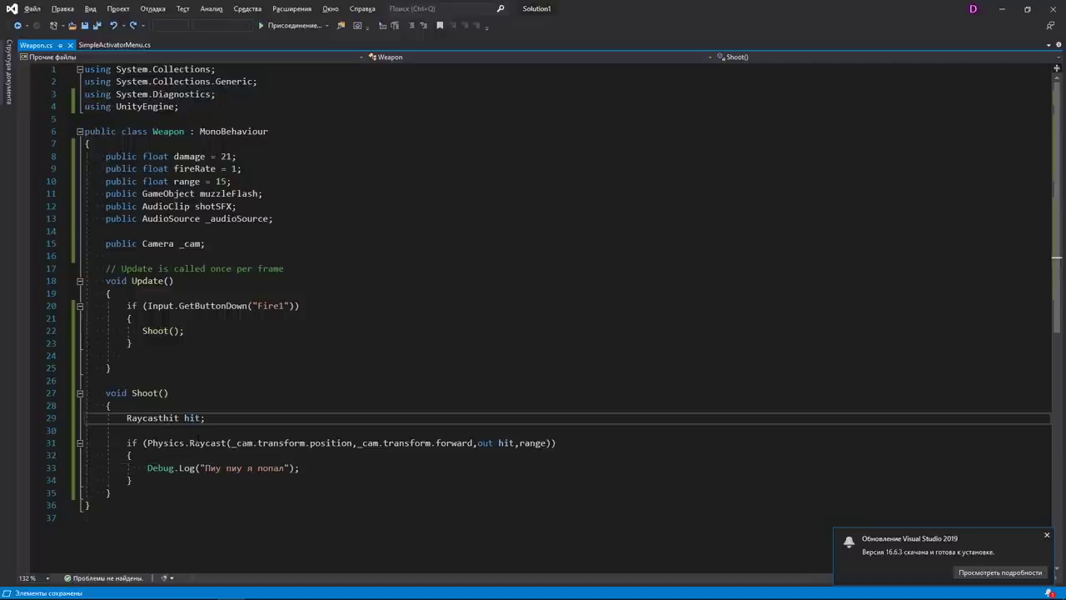
pyautogui.press('BackSpace')
pyautogui.write('H')
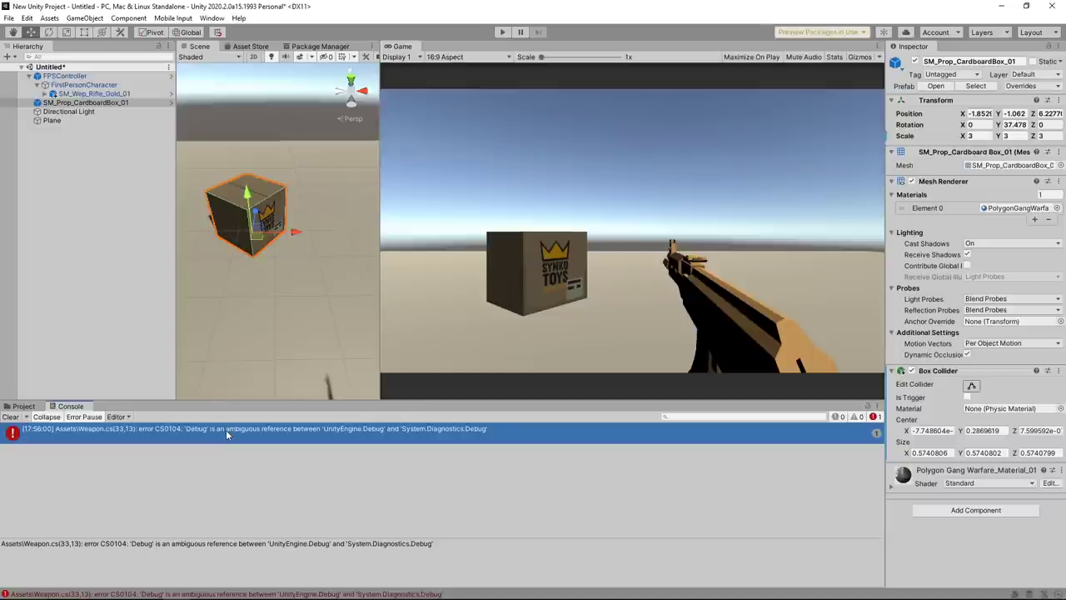
# Delete the using System.Diagnostics line to clear the ambiguous Debug error, and save.
pyautogui.doubleClick(225, 430)
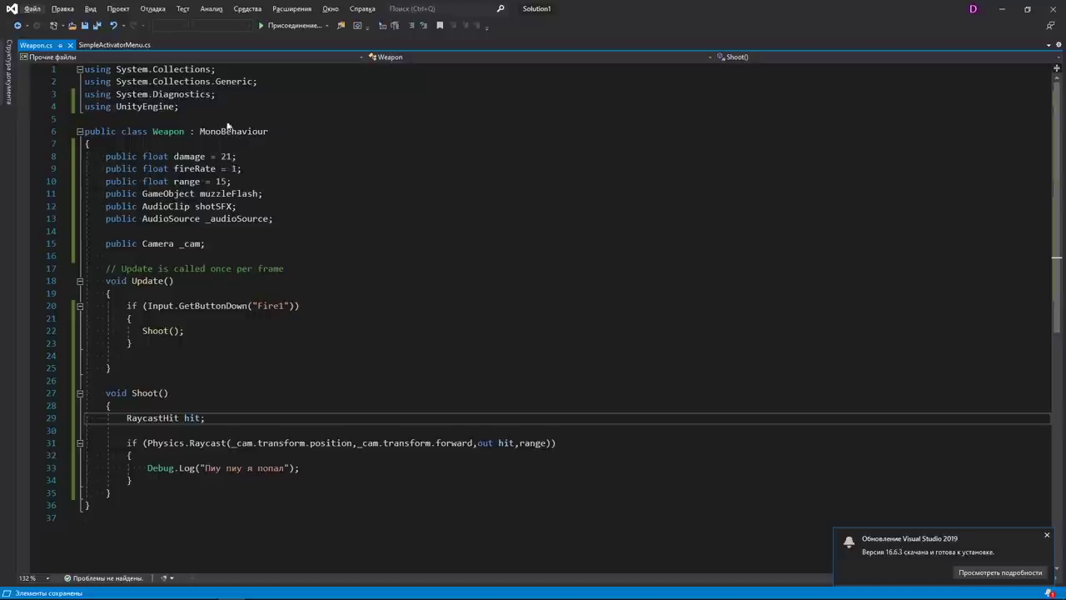
pyautogui.moveTo(220, 94); pyautogui.dragTo(84, 93)
pyautogui.press('BackSpace')
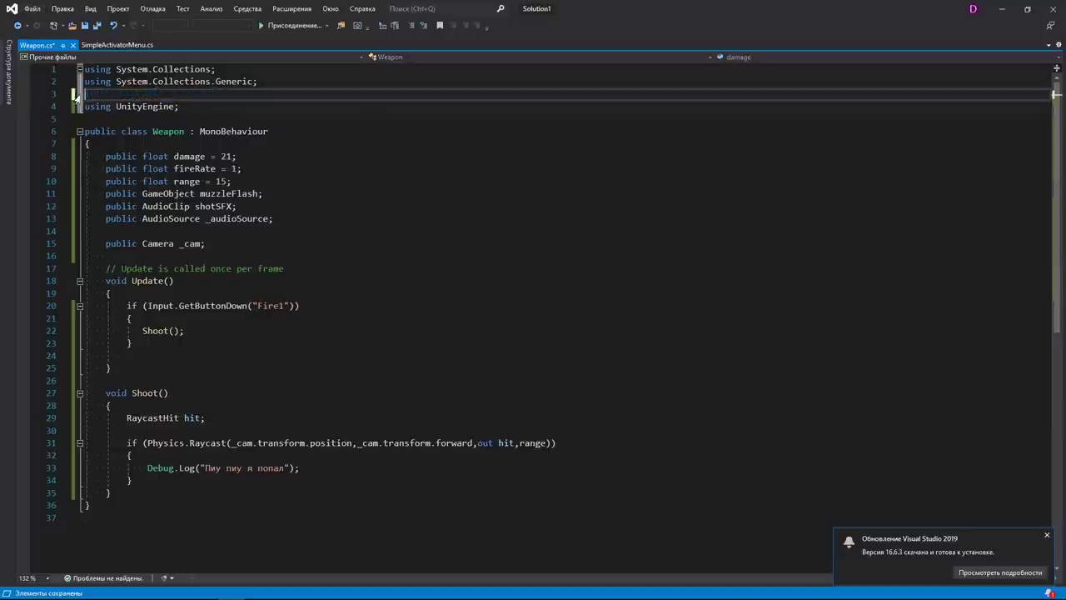
pyautogui.press('BackSpace')
pyautogui.hotkey('ctrl', 's')
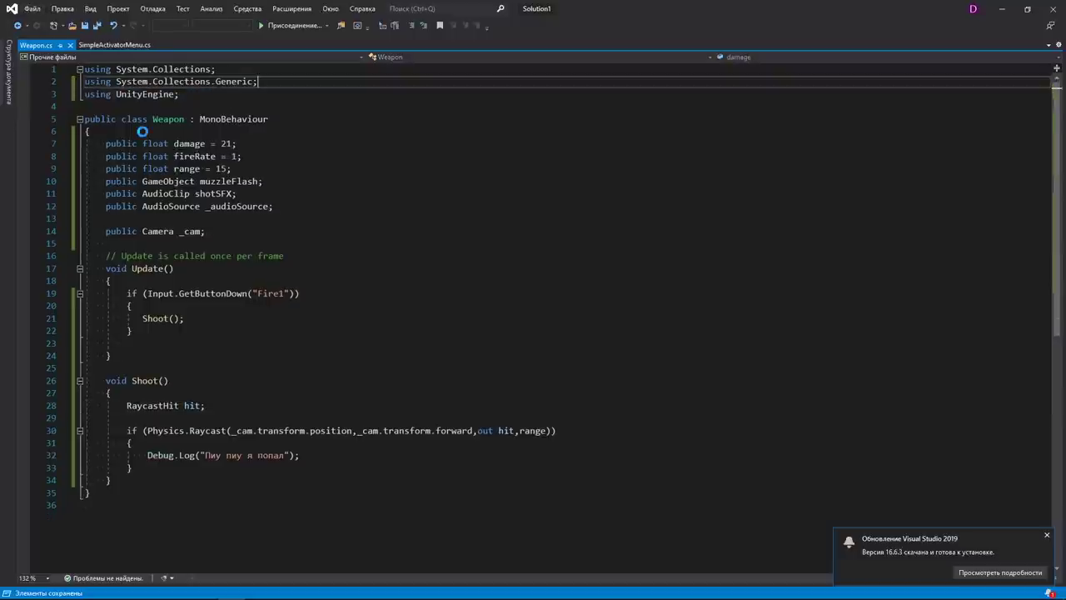
pyautogui.hotkey('alt', 'Tab')
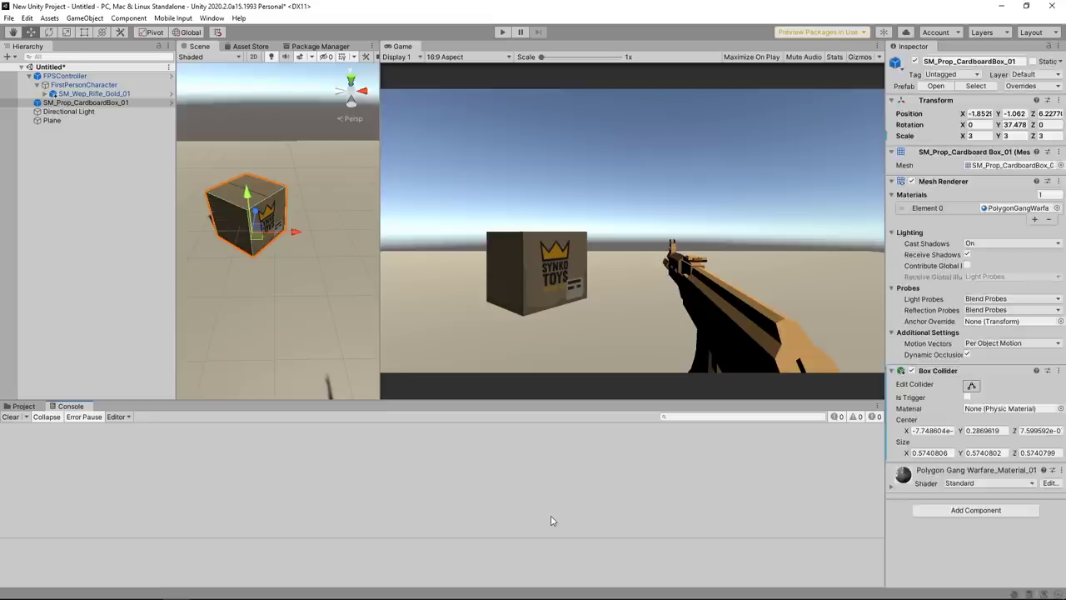
# Assign FirstPersonCharacter as the gold rifle's Cam and wire in a new Audio Source.
pyautogui.click(83, 93)
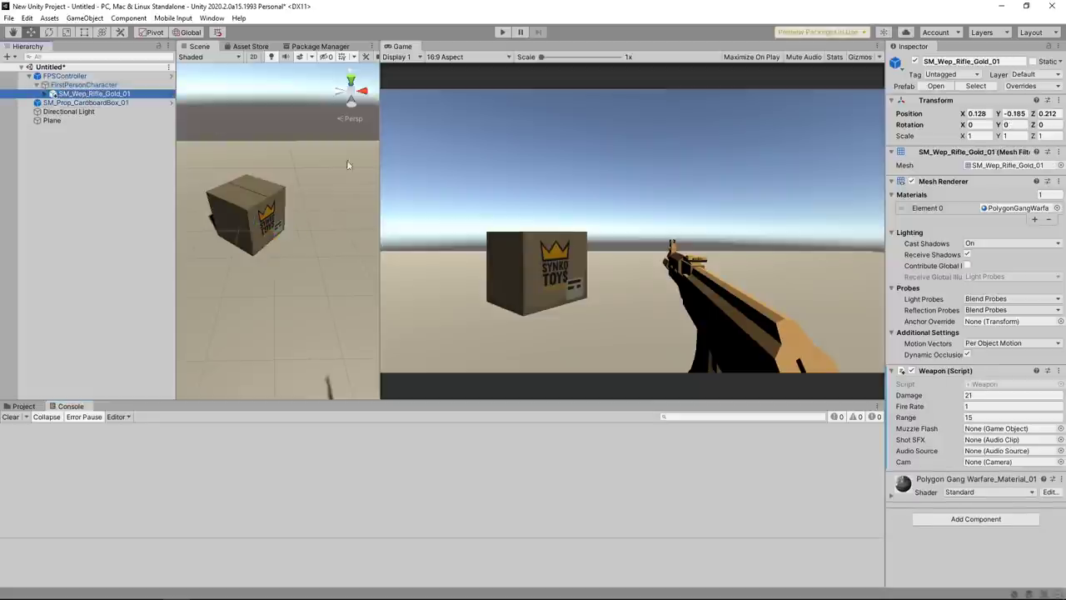
pyautogui.moveTo(83, 85)
pyautogui.mouseDown()
pyautogui.moveTo(906, 453)
pyautogui.moveTo(993, 464)
pyautogui.mouseUp()
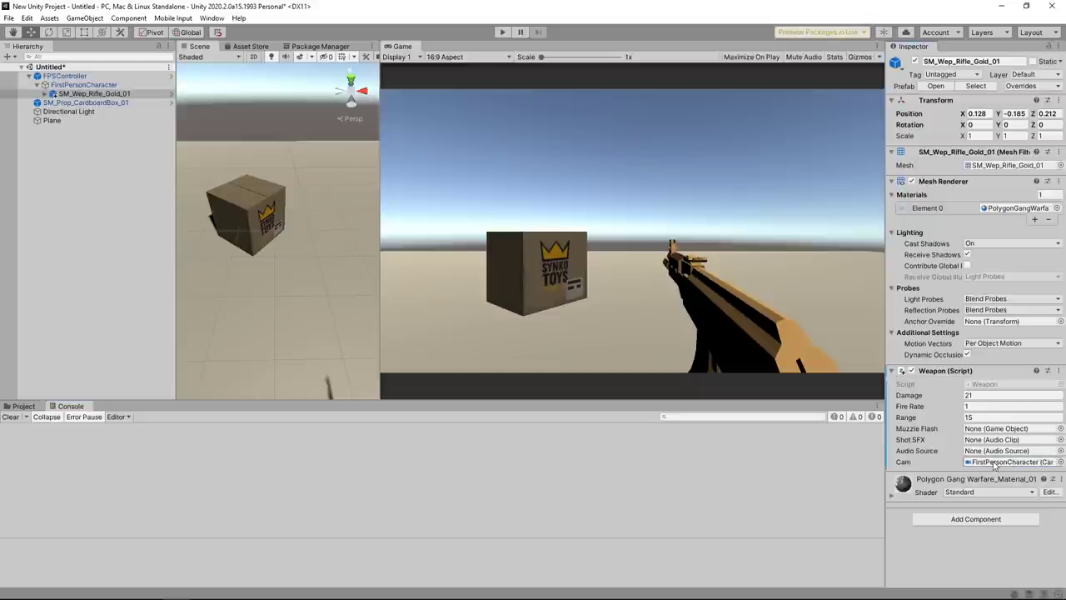
pyautogui.click(979, 520)
pyautogui.write('a')
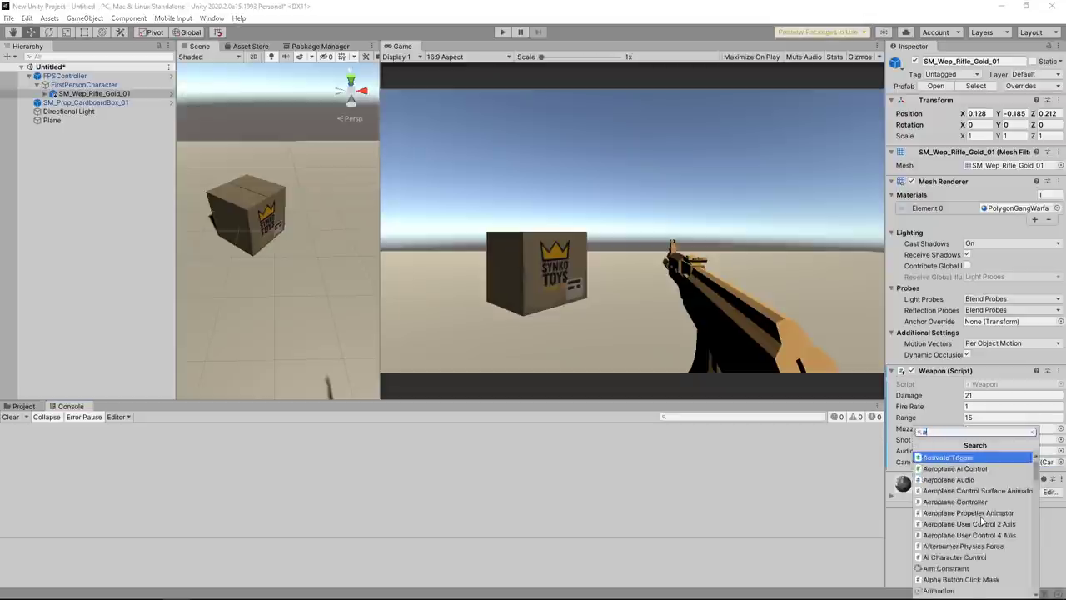
pyautogui.write('udio')
pyautogui.click(943, 545)
pyautogui.moveTo(940, 477); pyautogui.dragTo(988, 455)
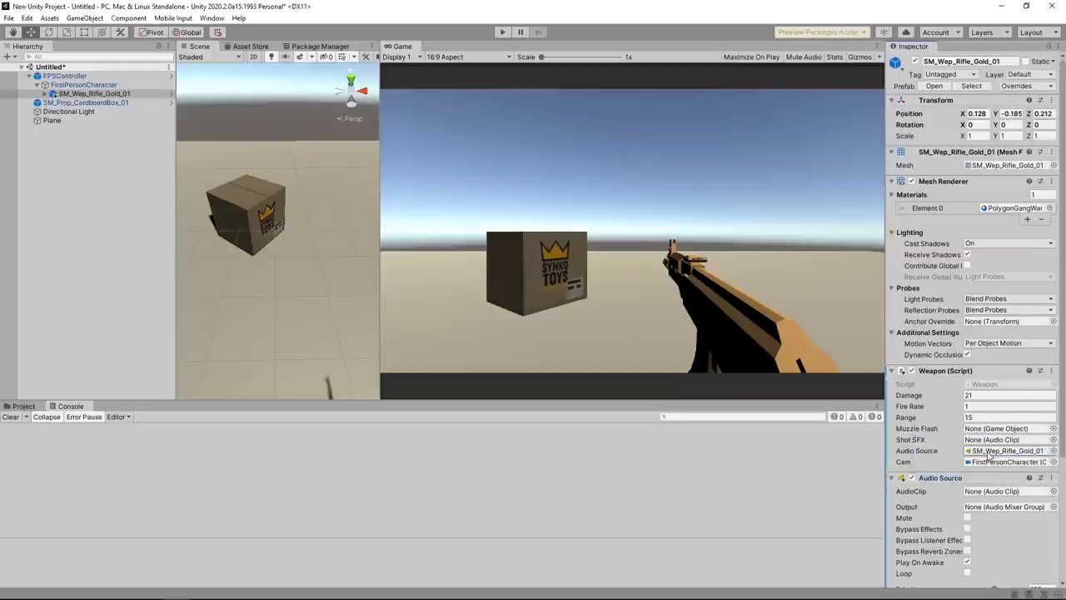
# Set the Weapon's Shot SFX to the Jump clip and enter play mode.
pyautogui.click(1053, 440)
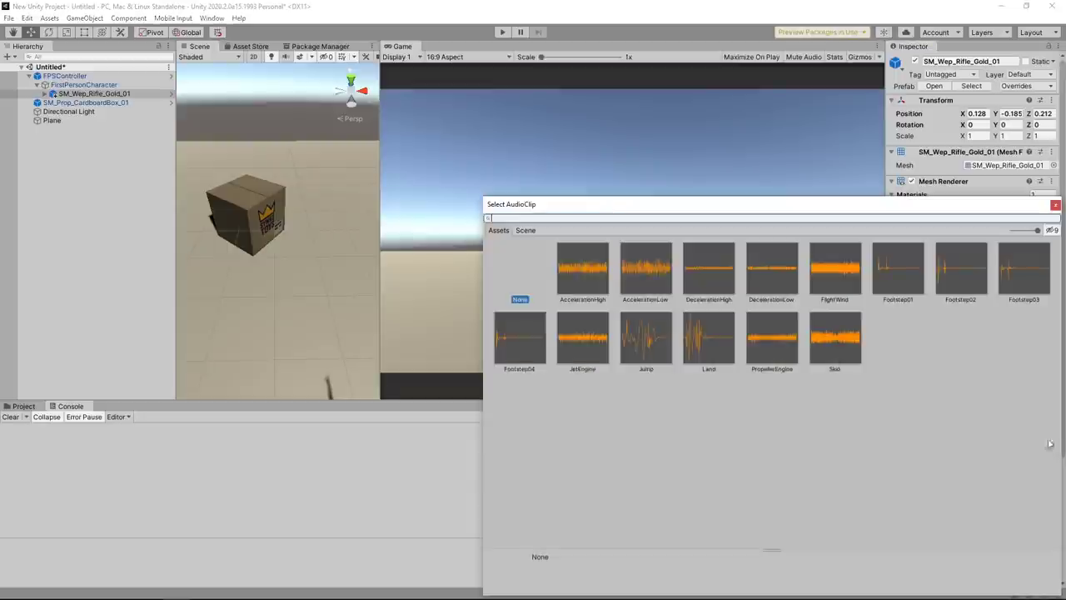
pyautogui.click(646, 352)
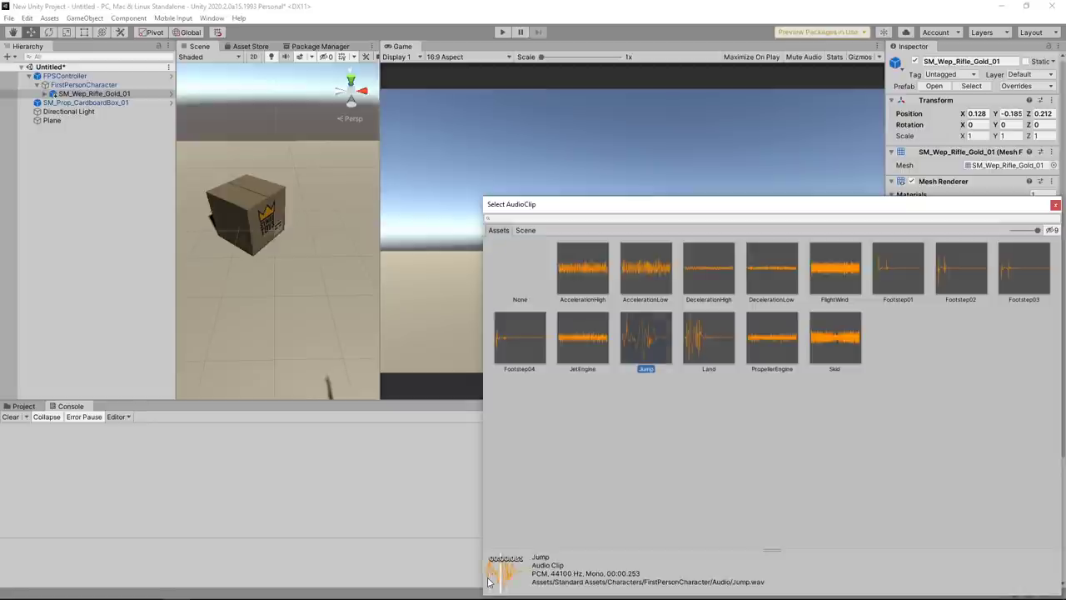
pyautogui.doubleClick(657, 345)
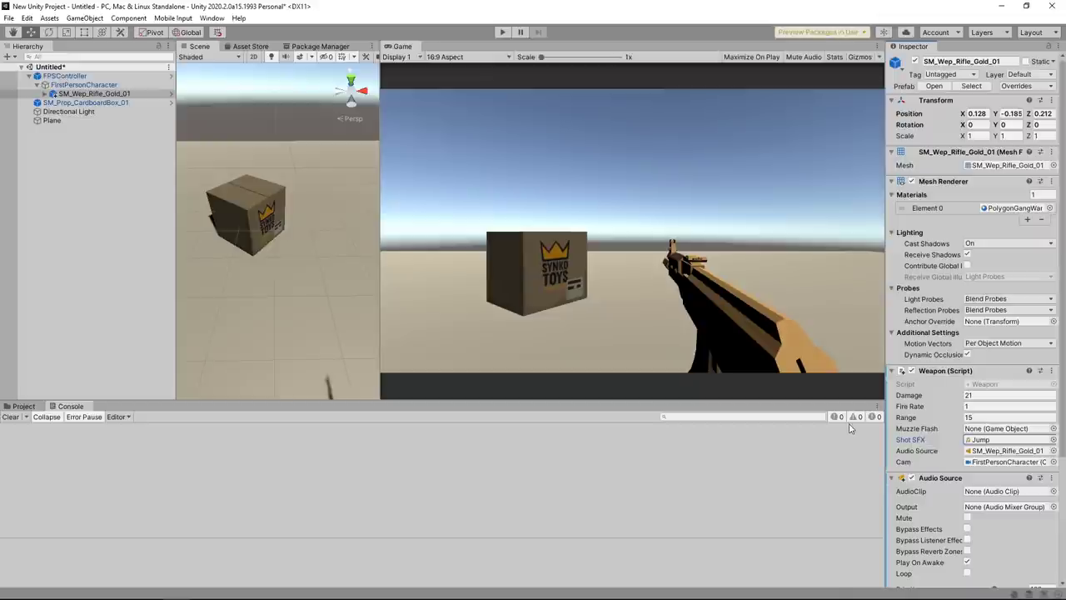
pyautogui.click(502, 32)
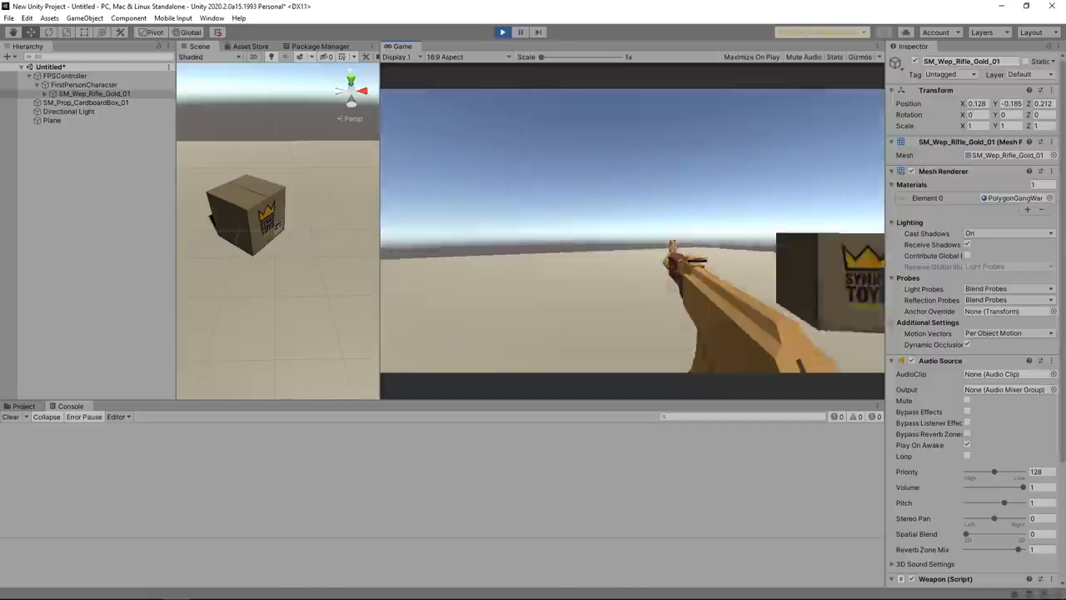
# Fire five test shots at the floor and cardboard box, then stop play mode.
pyautogui.click(632, 231)
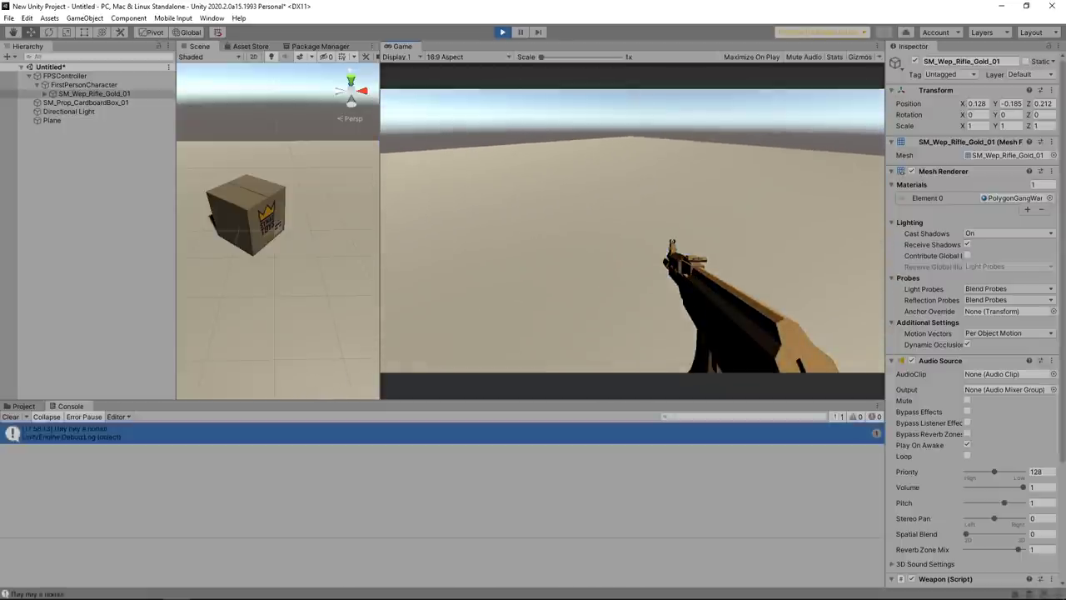
pyautogui.click(632, 231)
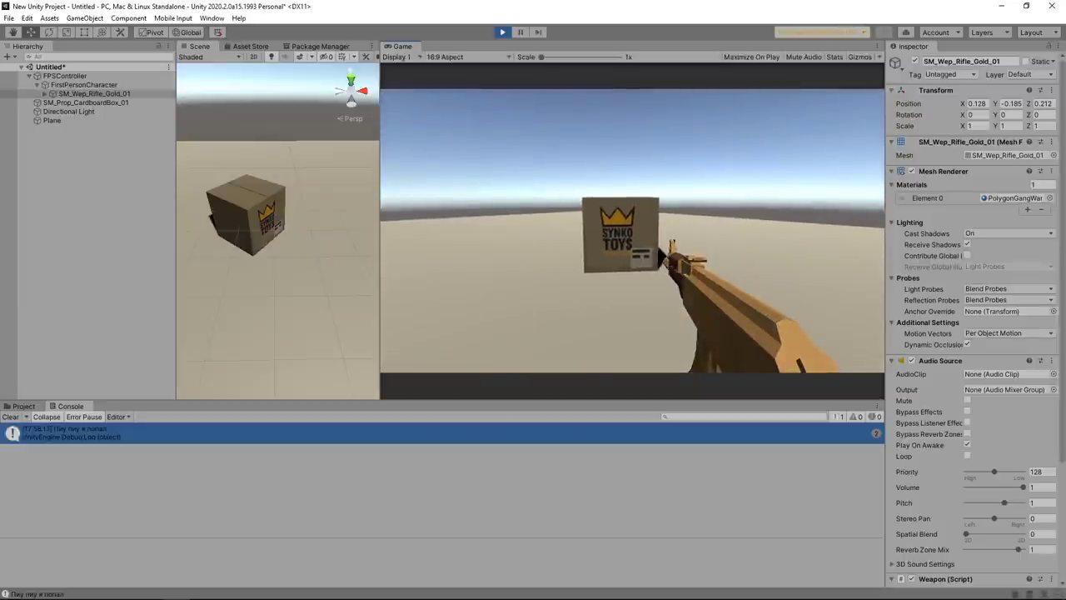
pyautogui.click(632, 231)
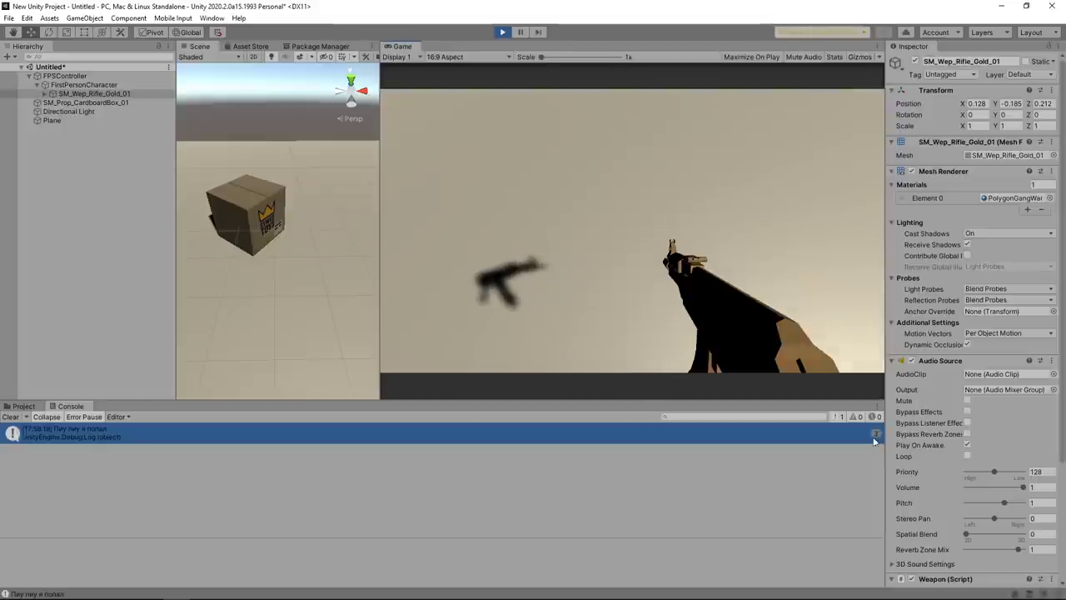
pyautogui.click(632, 231)
pyautogui.click(632, 231)
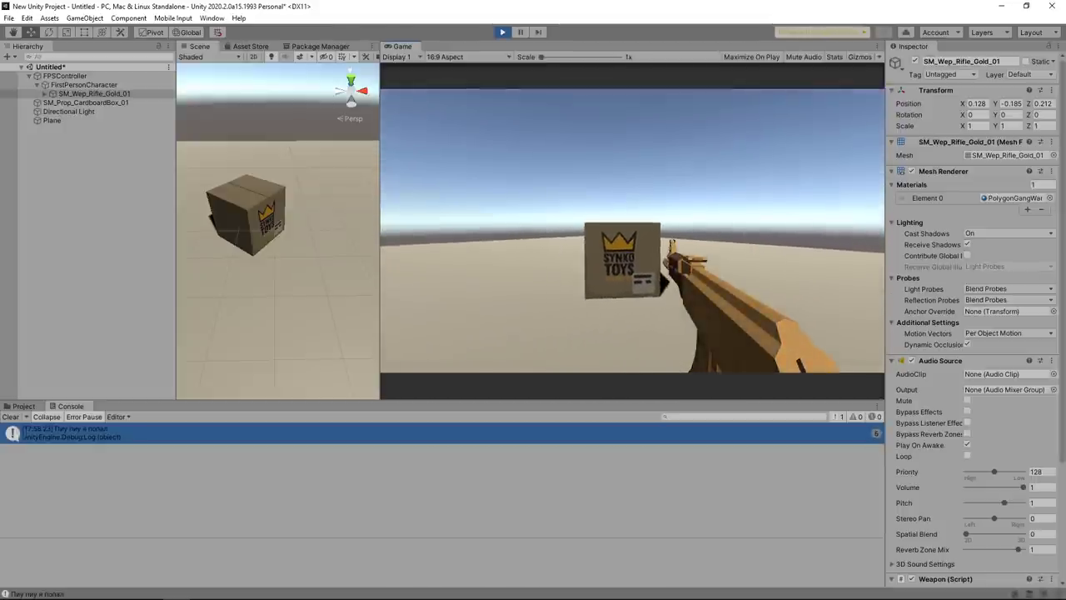
pyautogui.click(502, 32)
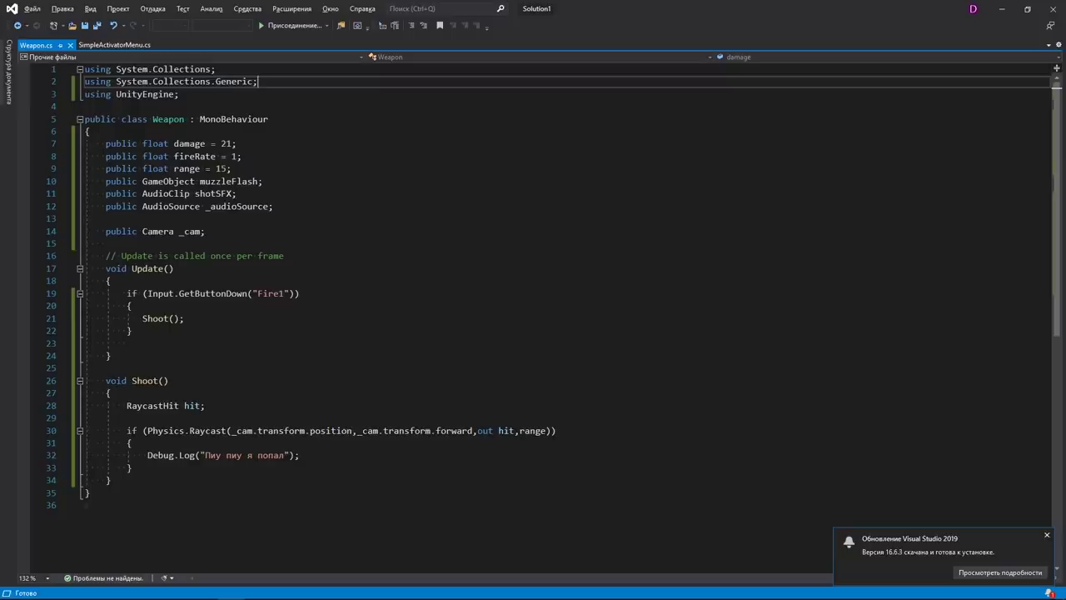
# Append + hit.collider, with a separating space, to the hit log message and save.
pyautogui.click(286, 454)
pyautogui.write('+')
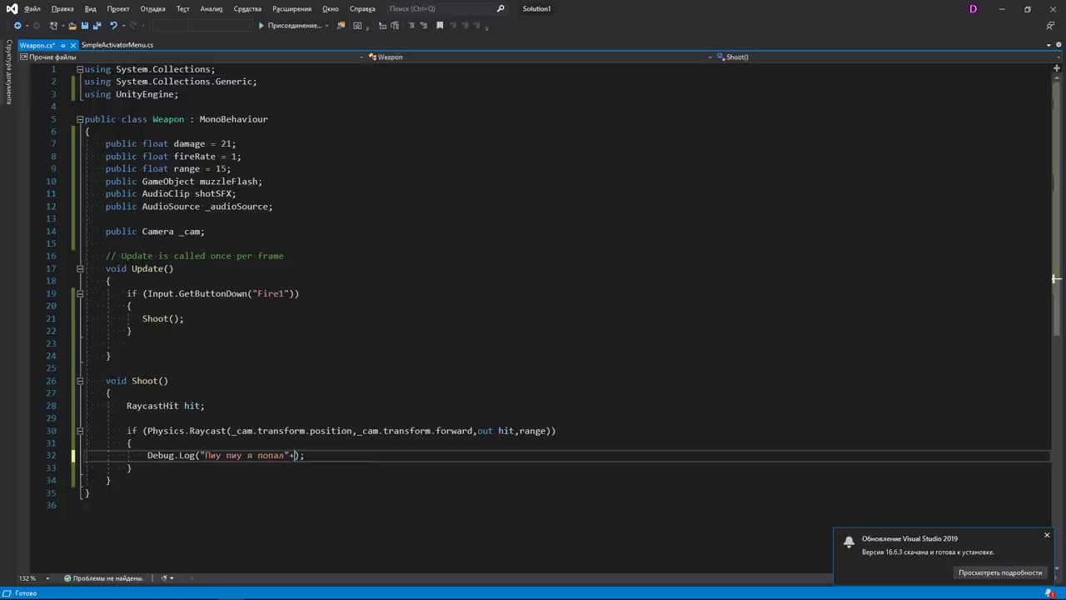
pyautogui.write('hit.')
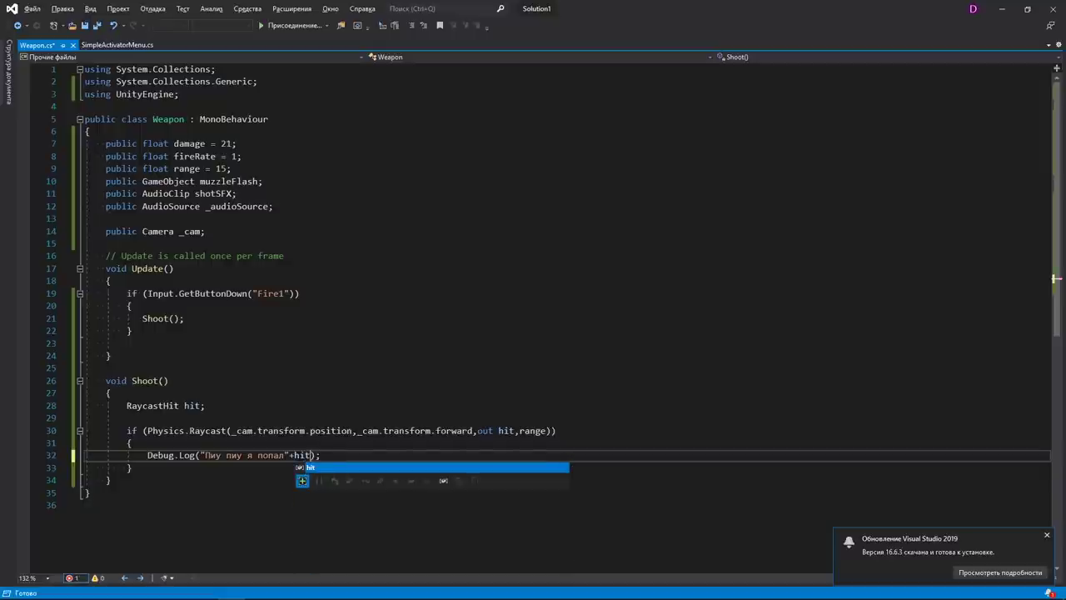
pyautogui.write('collider')
pyautogui.hotkey('ctrl', 's')
pyautogui.click(293, 455)
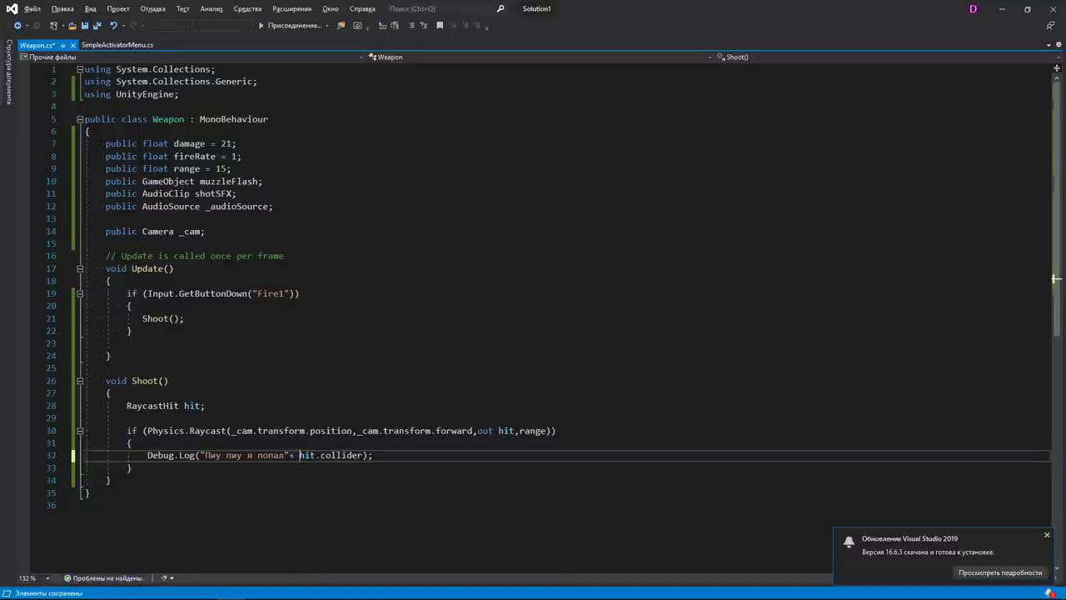
pyautogui.hotkey('ctrl', 's')
pyautogui.hotkey('alt', 'Tab')
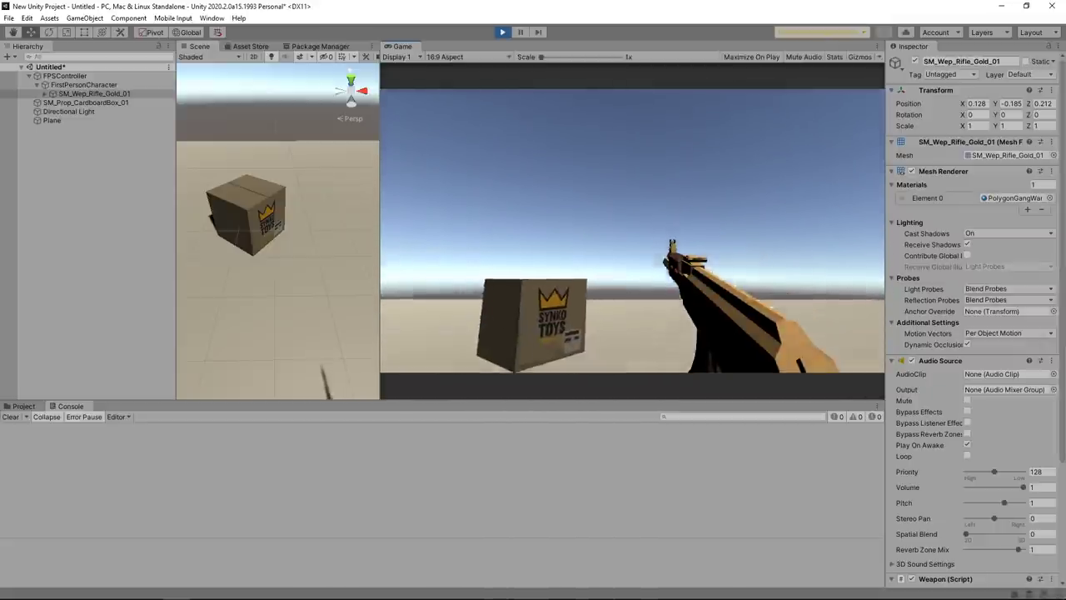
# Fire two shots at the cardboard box to log the hit collider.
pyautogui.click(632, 230)
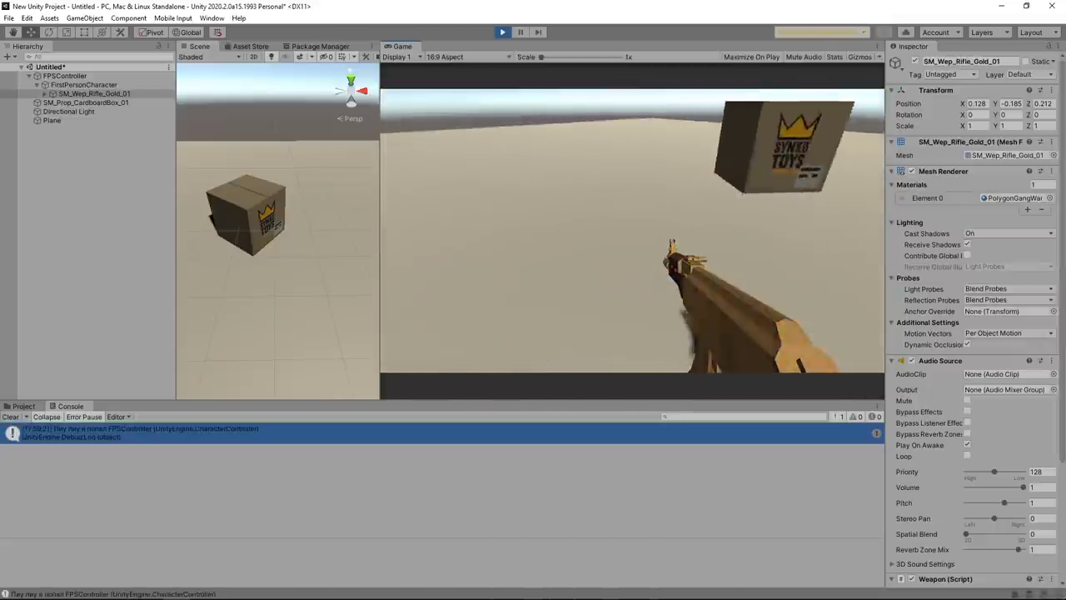
pyautogui.click(632, 231)
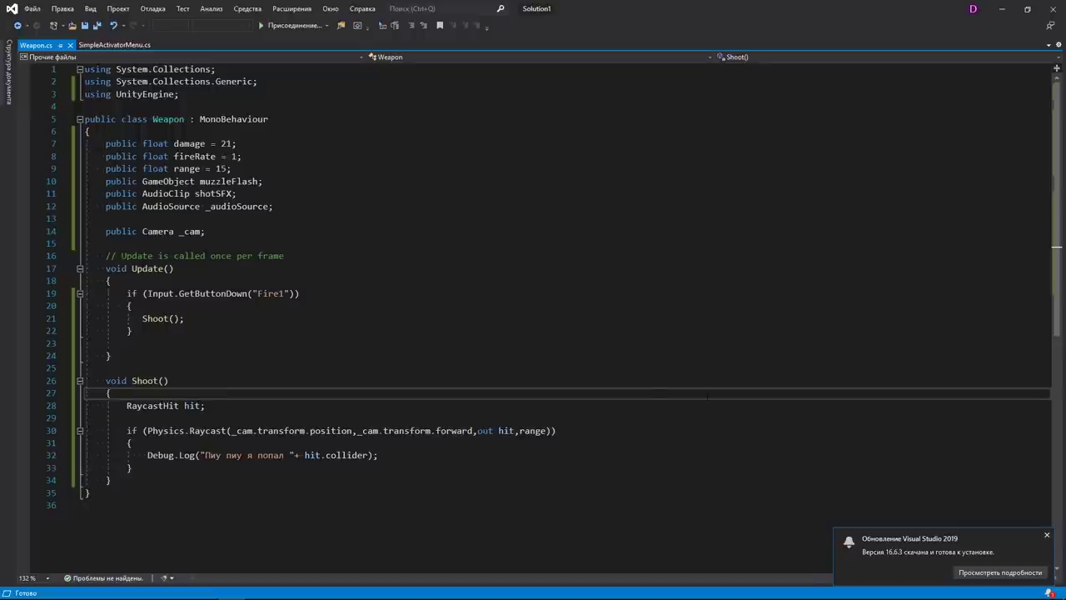
# Add _audioSource.PlayOneShot(shotSFX); as the first line of Shoot().
pyautogui.press('Return')
pyautogui.press('Return')
pyautogui.press('Up')
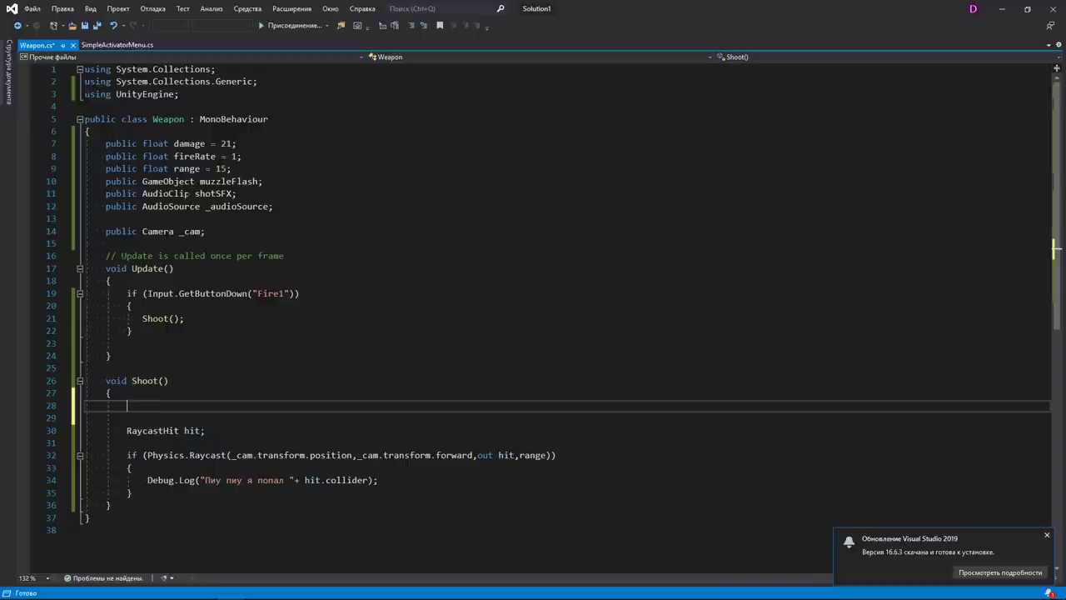
pyautogui.doubleClick(213, 193)
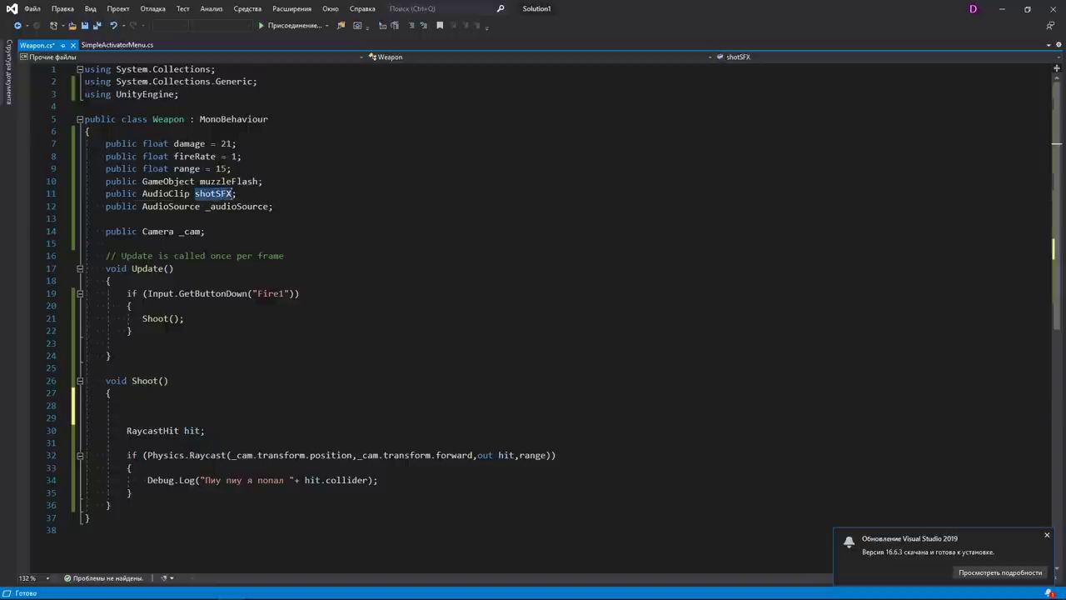
pyautogui.click(213, 218)
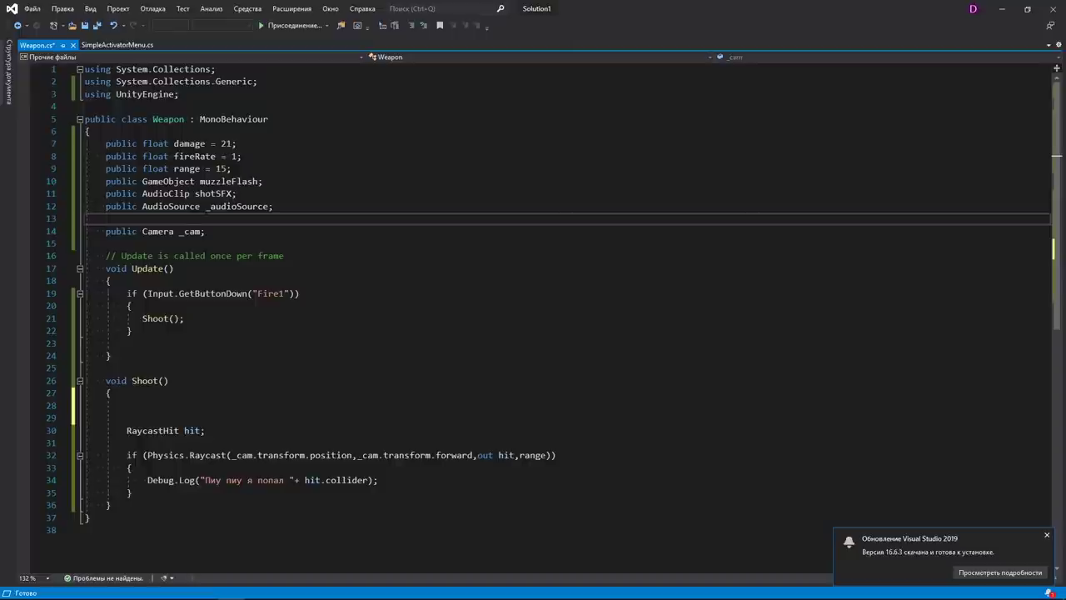
pyautogui.moveTo(207, 207); pyautogui.dragTo(268, 208)
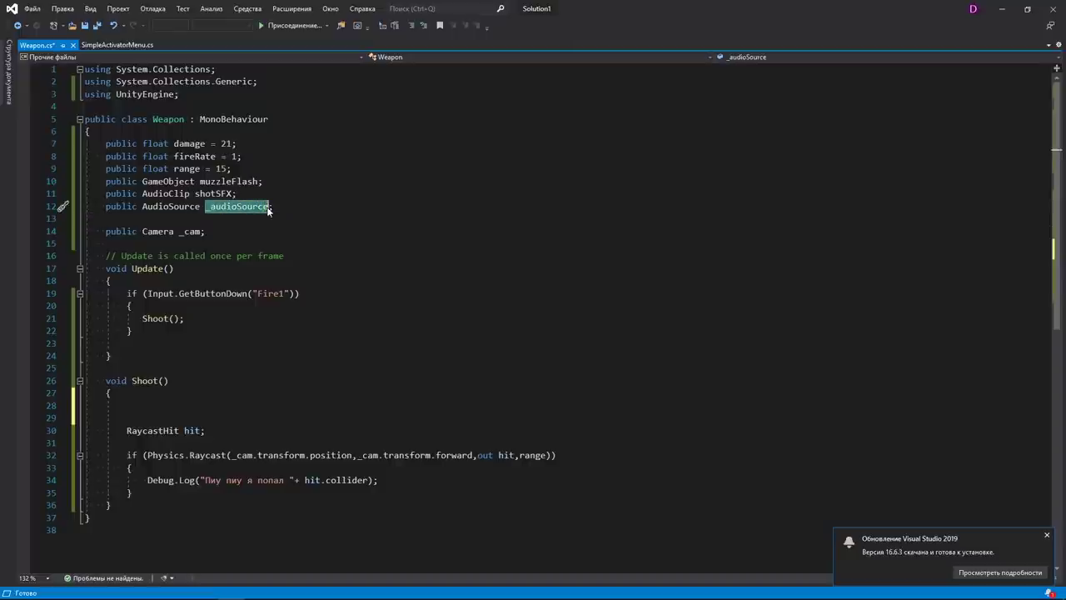
pyautogui.hotkey('ctrl', 'c')
pyautogui.click(400, 405)
pyautogui.hotkey('ctrl', 'v')
pyautogui.write('.')
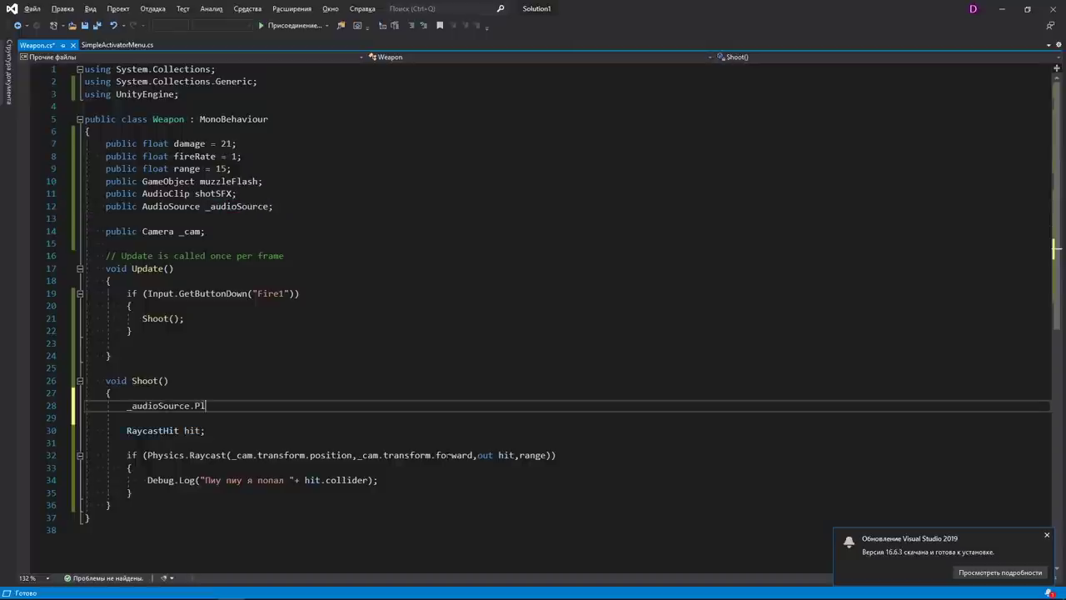
pyautogui.write('On')
pyautogui.write('();')
pyautogui.press('Left')
pyautogui.press('Left')
pyautogui.write('"')
pyautogui.press('BackSpace')
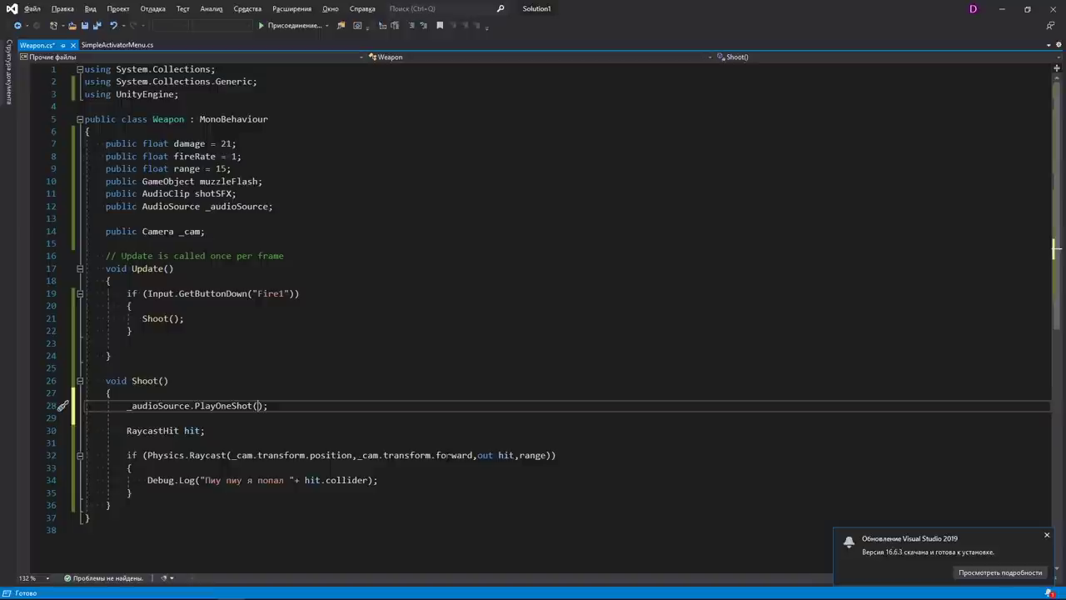
pyautogui.write('shotSFX')
pyautogui.press('End')
pyautogui.press('Return')
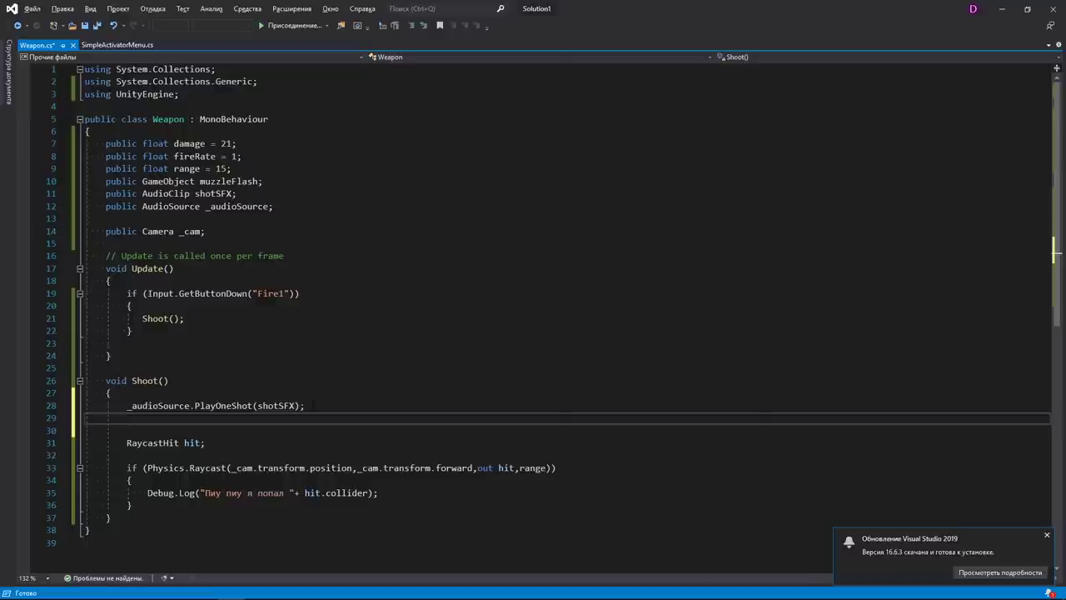
# Start an Instantiate(muzzleFlash, call on the next line of Shoot().
pyautogui.click(241, 181)
pyautogui.doubleClick(231, 181)
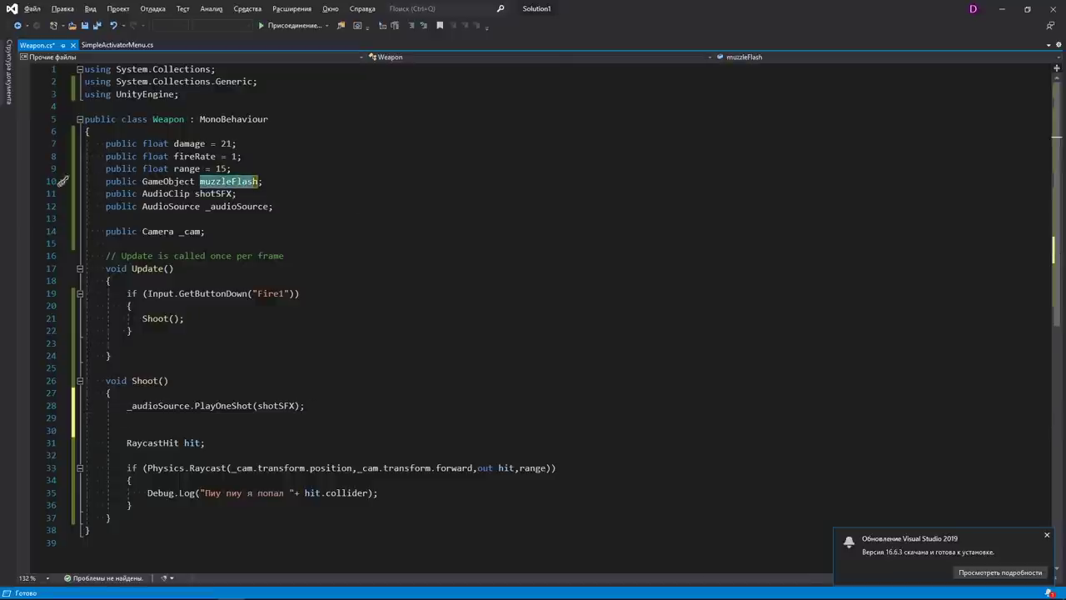
pyautogui.click(250, 418)
pyautogui.write('Insta')
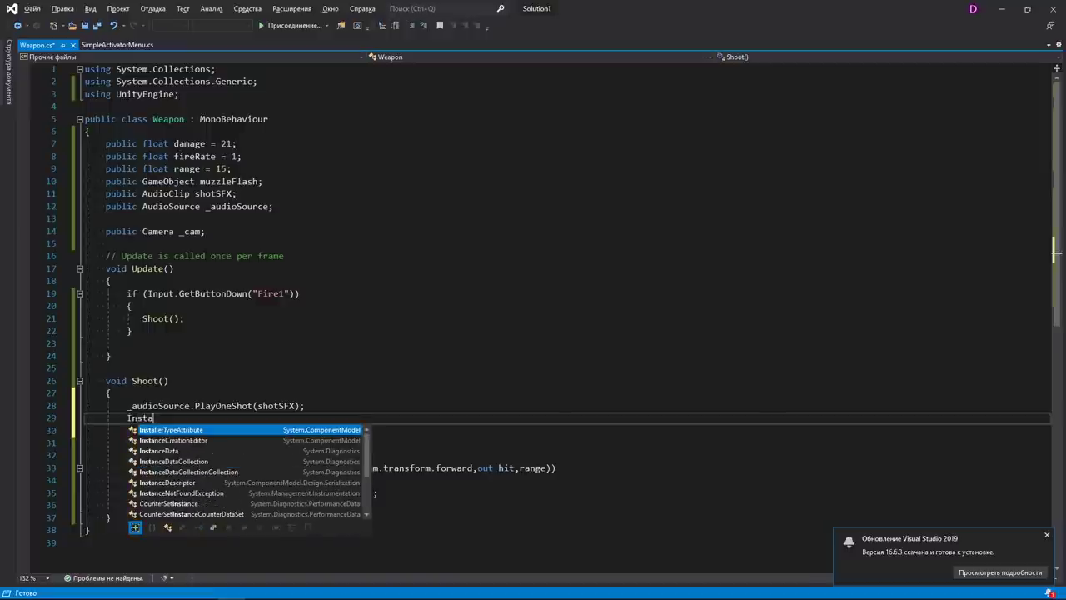
pyautogui.write('ntiate')
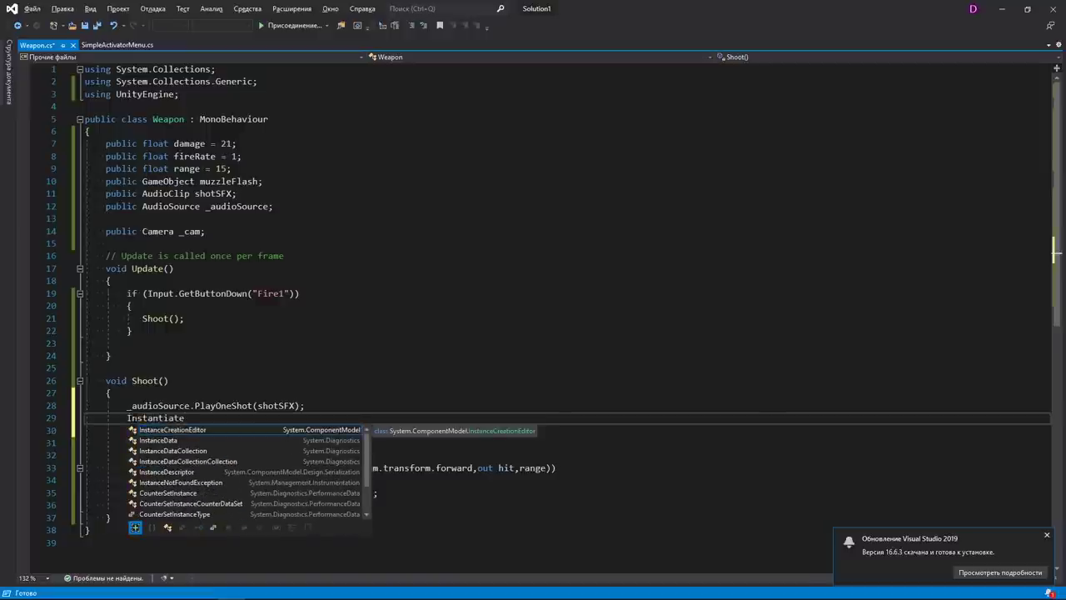
pyautogui.write('(')
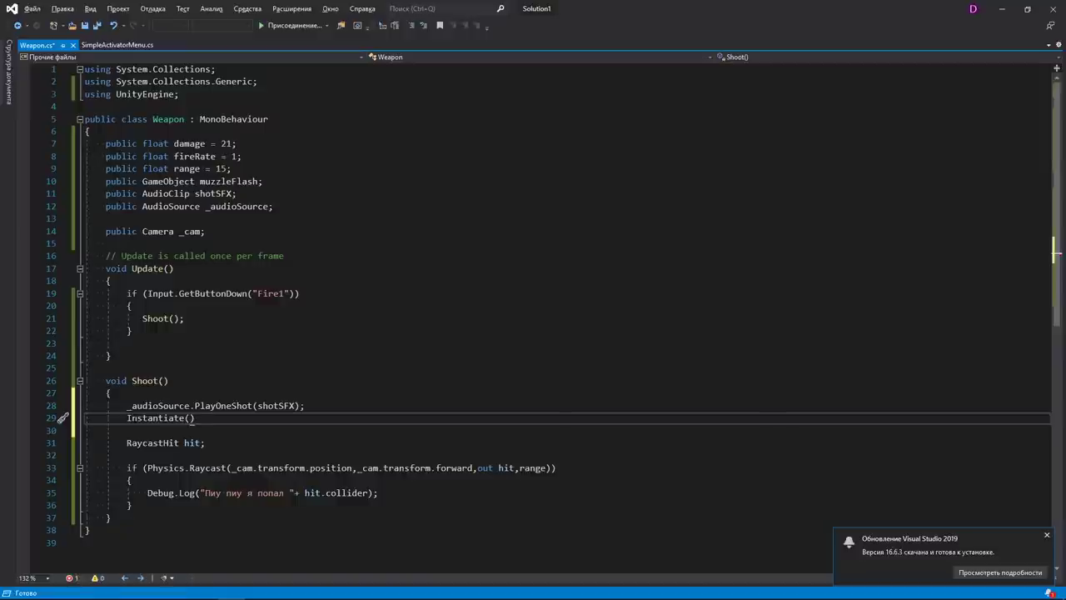
pyautogui.write('muzzleFlash')
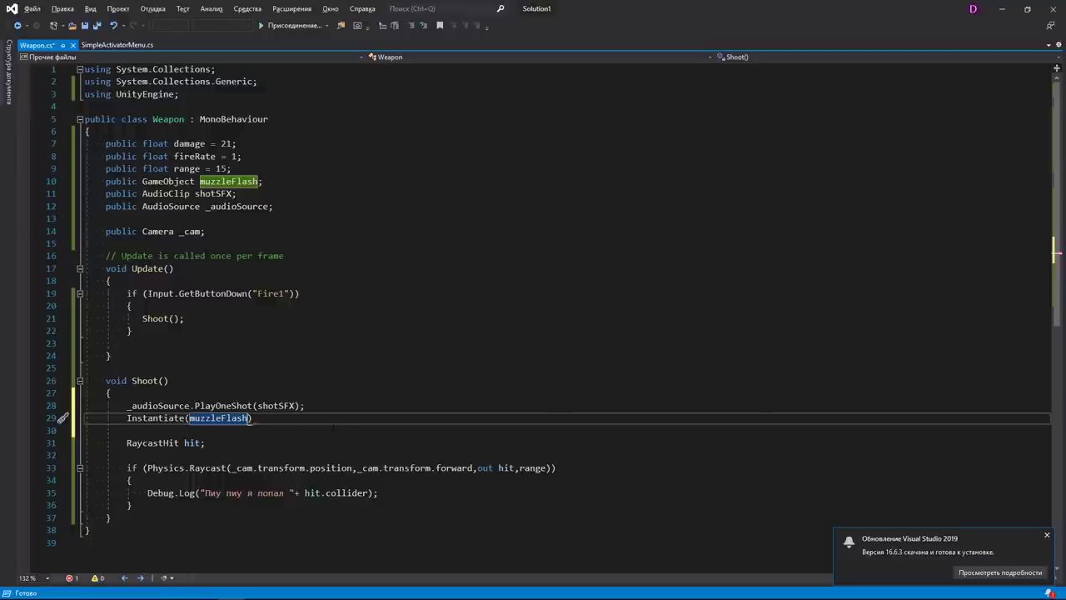
pyautogui.write(',')
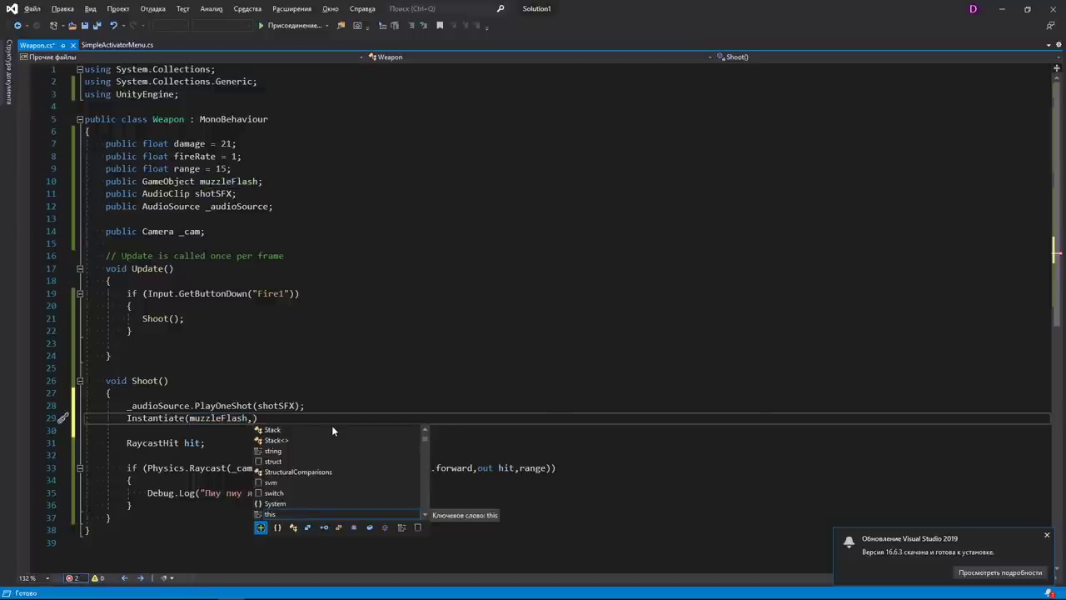
# Declare public Transform bulletSpawn; and pass bulletSpawn.position and bulletSpawn to Instantiate.
pyautogui.click(277, 181)
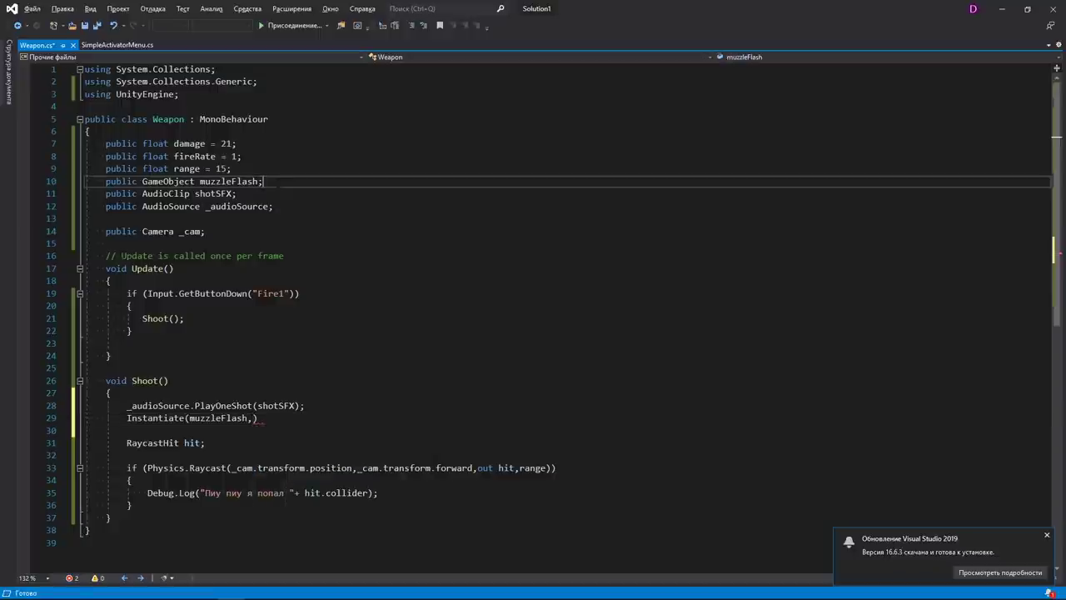
pyautogui.press('Return')
pyautogui.write('pu')
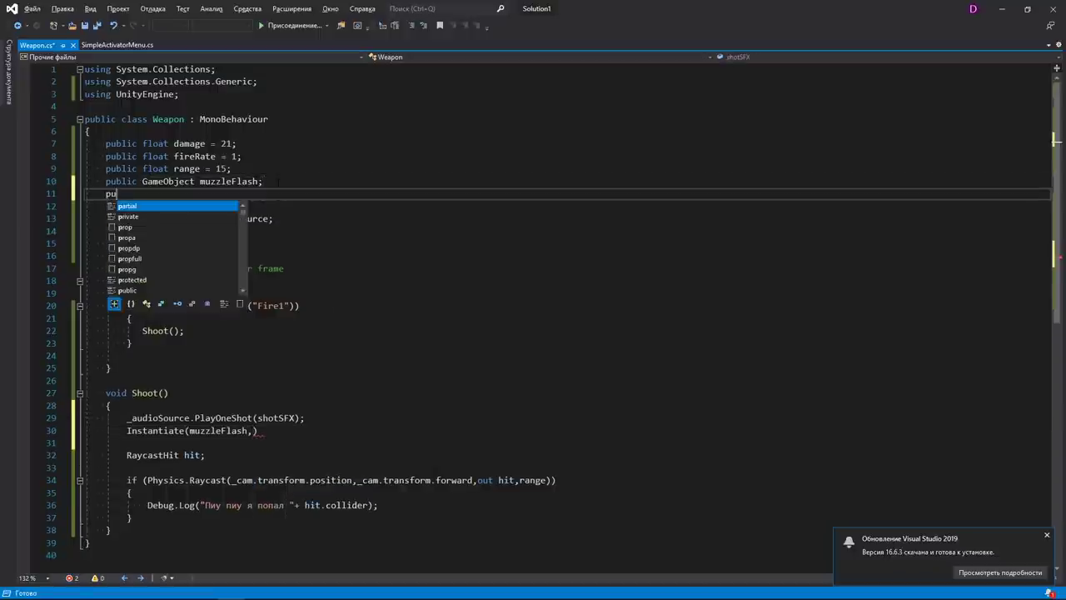
pyautogui.write('blic Transform bu')
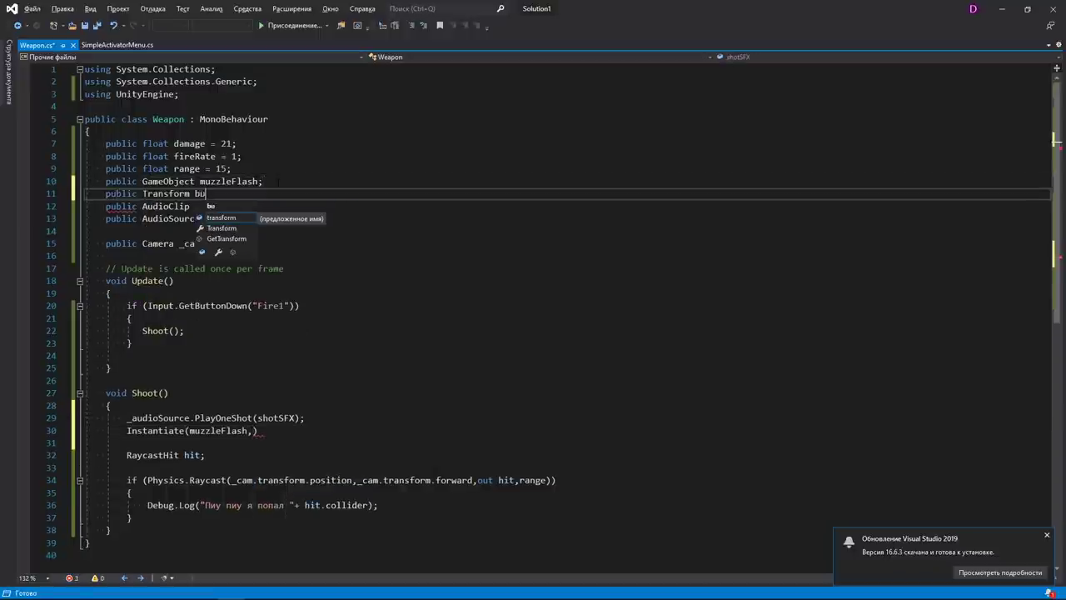
pyautogui.write('lletSp')
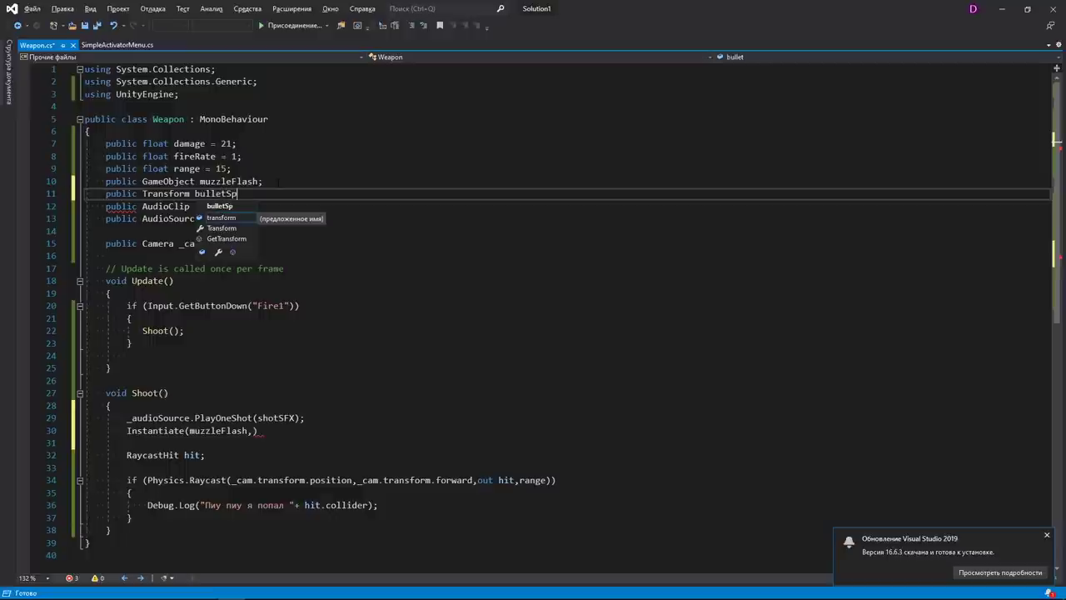
pyautogui.write('awn;')
pyautogui.click(254, 430)
pyautogui.write('bullet')
pyautogui.press('Tab')
pyautogui.write('.p')
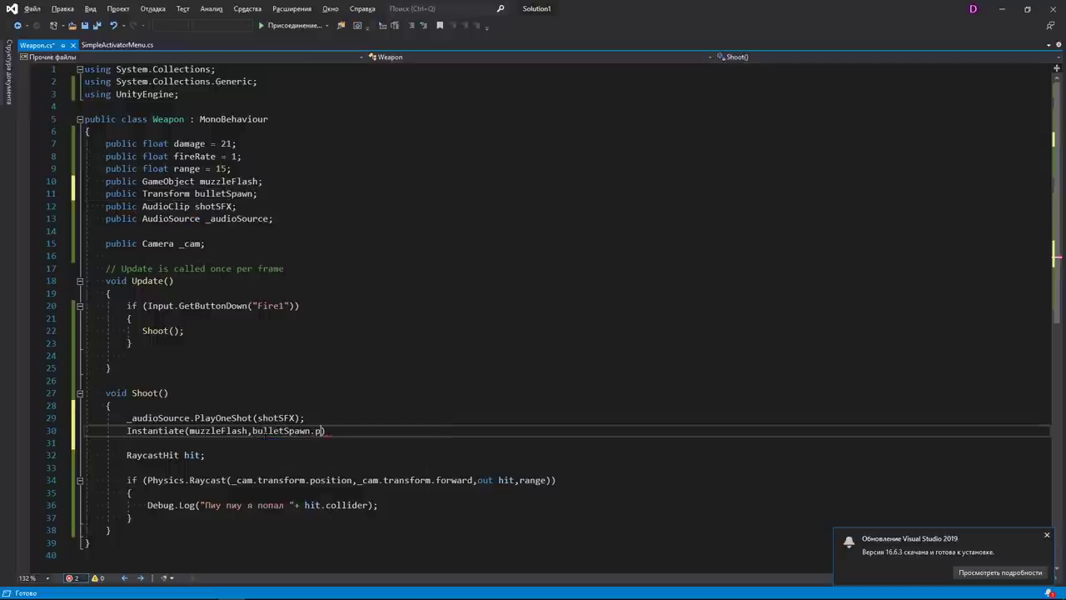
pyautogui.write('osition,')
pyautogui.write('bull')
pyautogui.press('Tab')
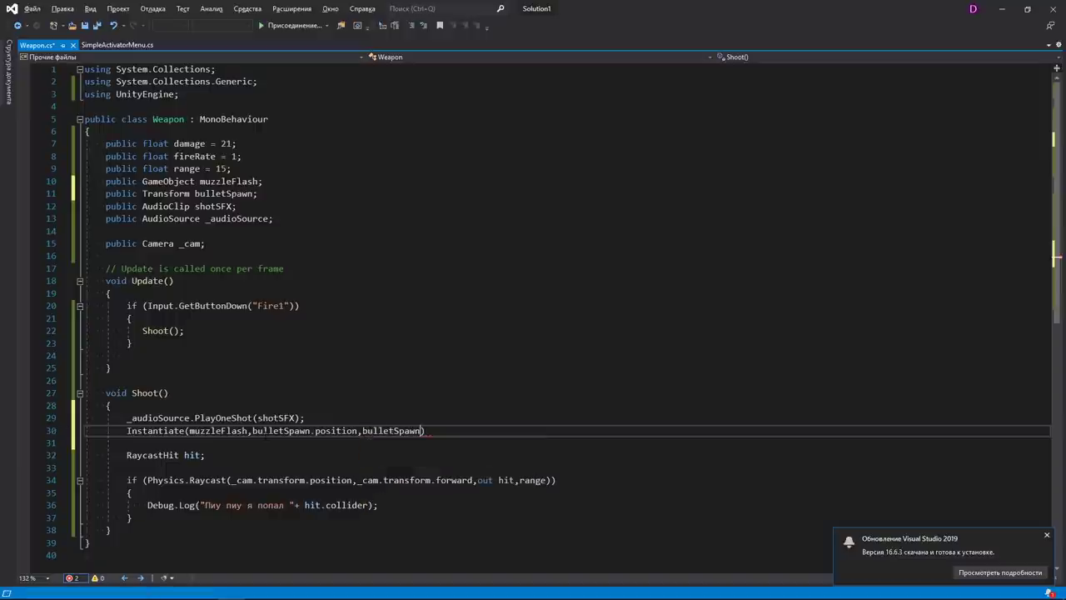
# Add .rot to the Instantiate call, then browse the rifle's Muzzle Flash picker without choosing.
pyautogui.write('.rot')
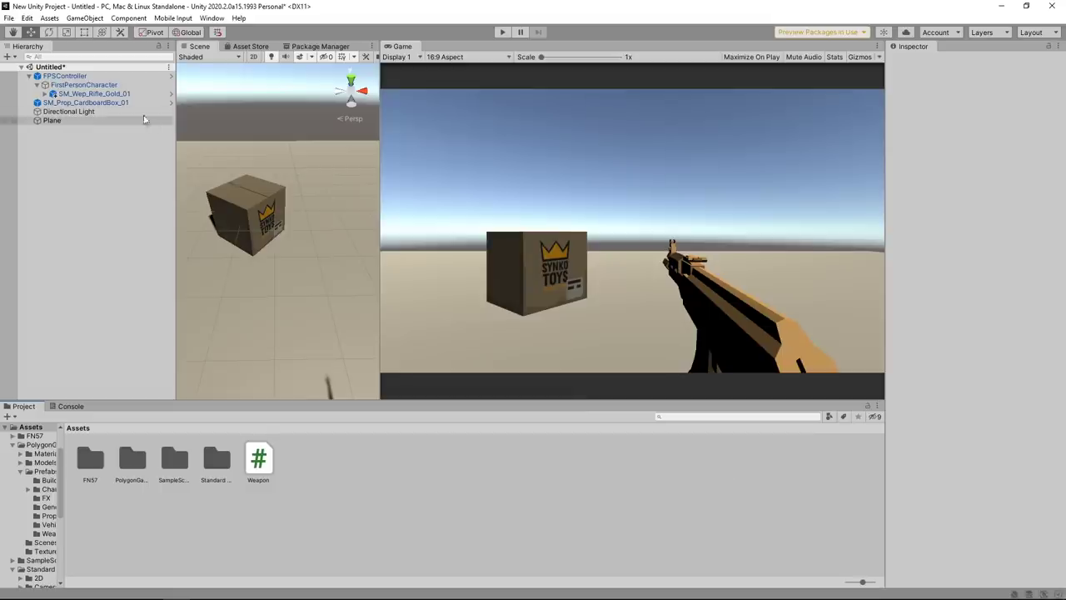
pyautogui.click(119, 102)
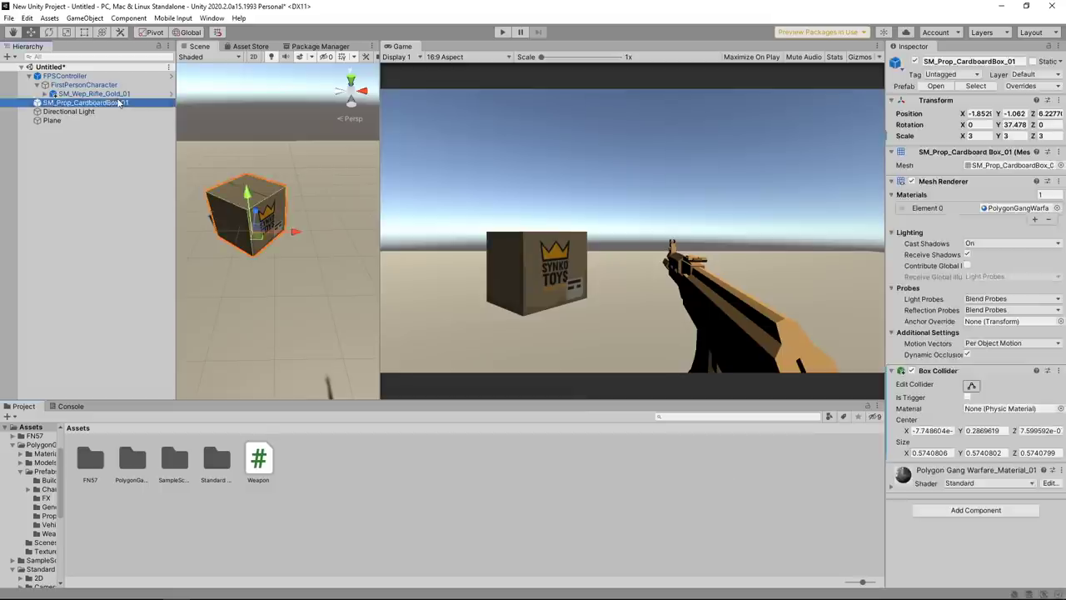
pyautogui.click(93, 93)
pyautogui.scroll(-5, 1007, 392)
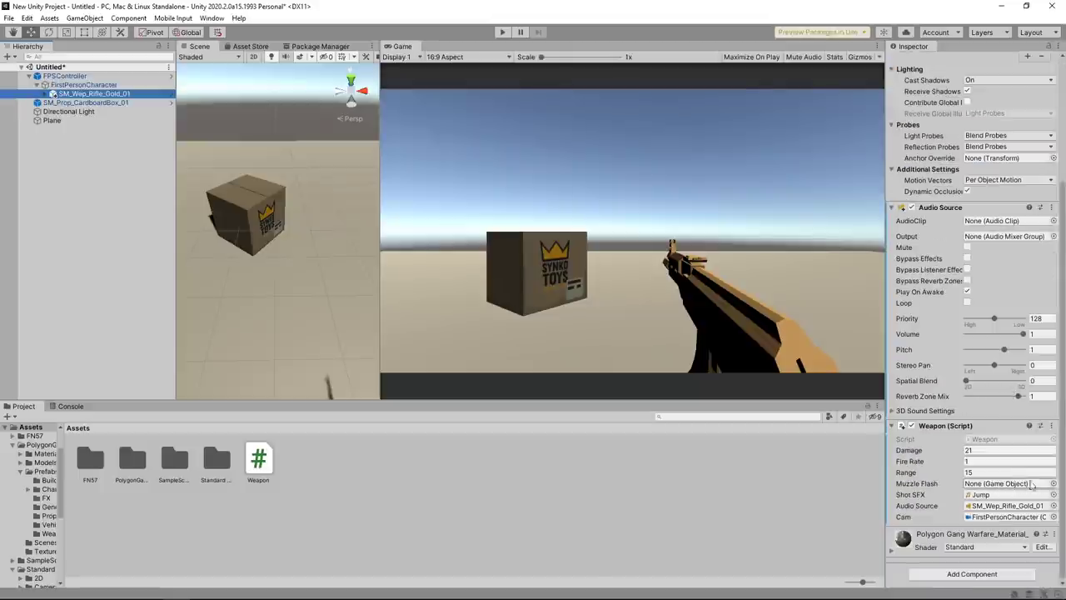
pyautogui.click(1053, 483)
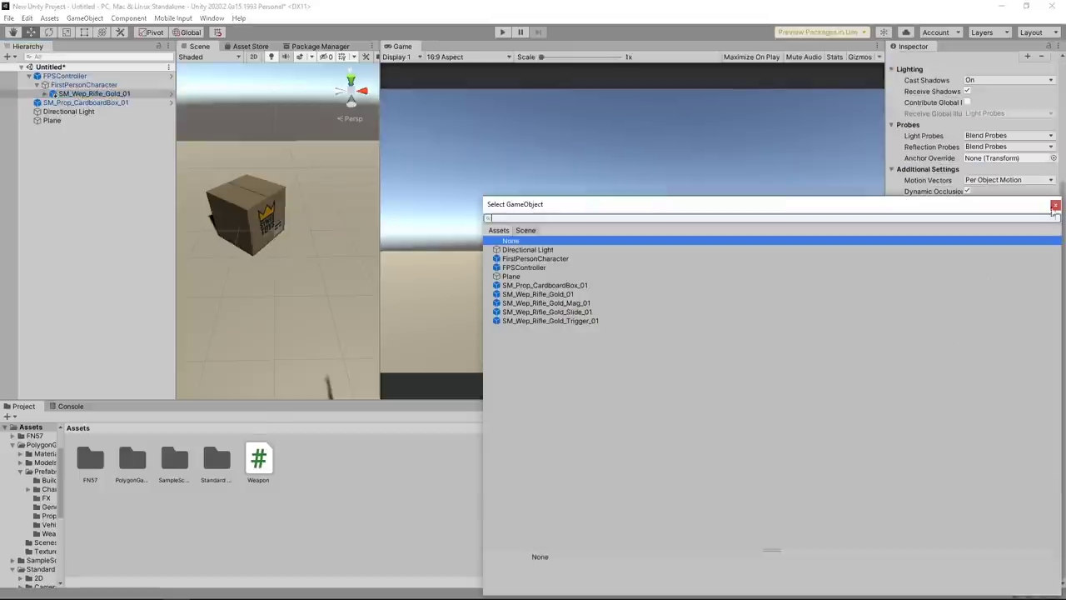
pyautogui.click(1054, 206)
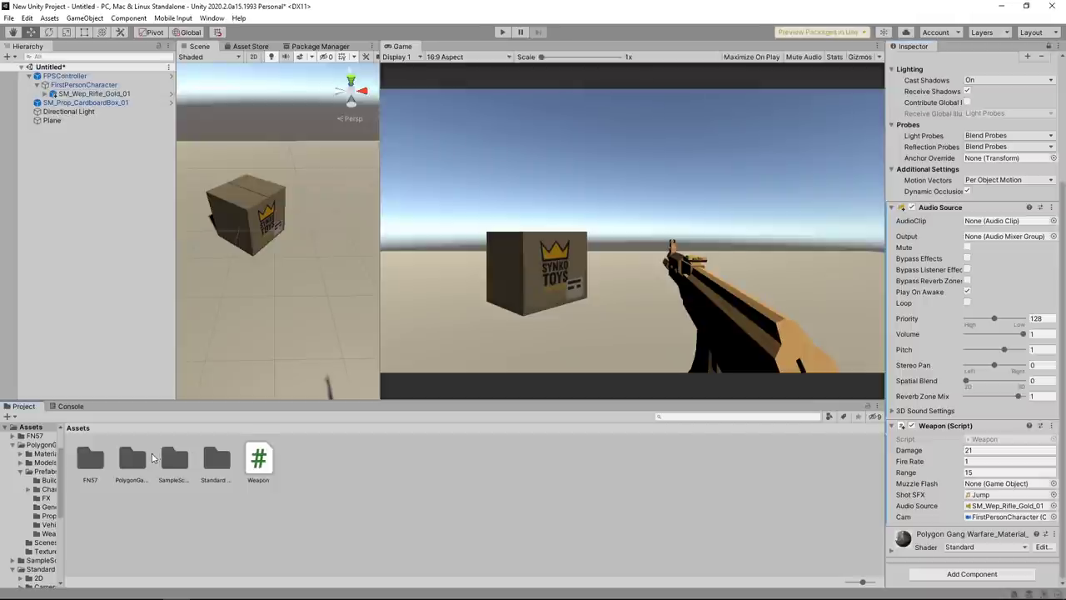
# Browse to PolygonGangWarfare > Prefabs > FX and drop FX_Gunshot into the scene.
pyautogui.doubleClick(136, 457)
pyautogui.doubleClick(174, 457)
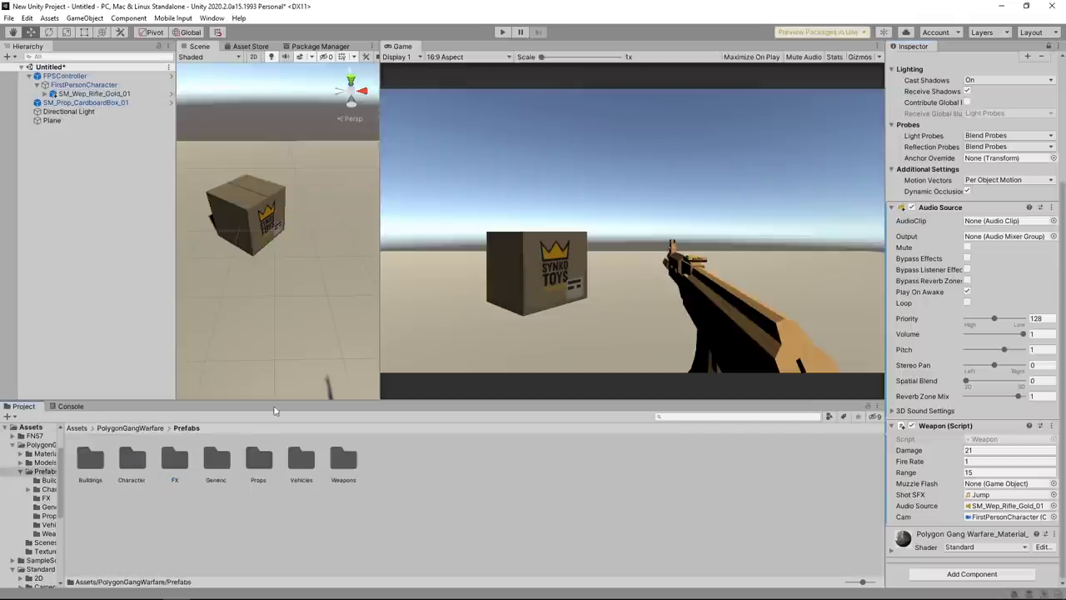
pyautogui.doubleClick(179, 466)
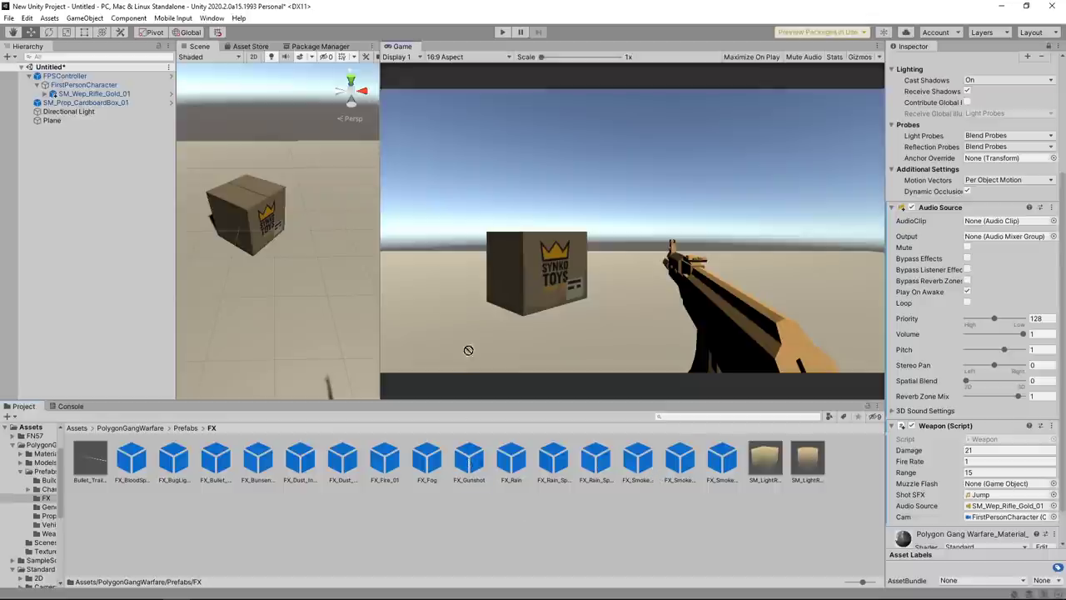
pyautogui.moveTo(469, 462); pyautogui.dragTo(300, 302)
# Inspect the FX_Gunshot test copy up close, then delete it from the scene.
pyautogui.click(304, 287)
pyautogui.press('f')
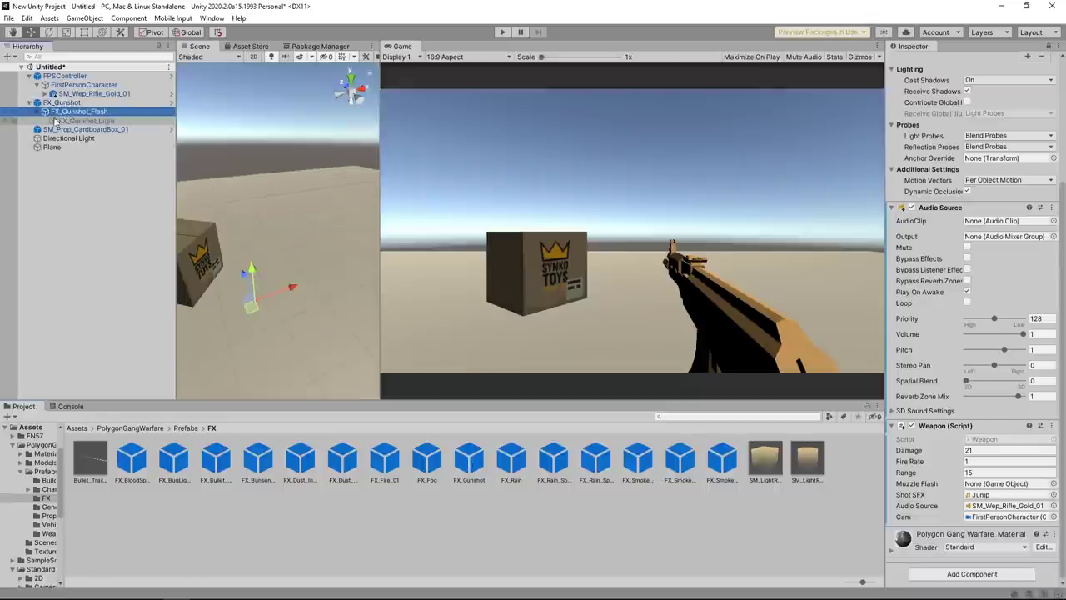
pyautogui.moveTo(41, 116); pyautogui.dragTo(45, 115)
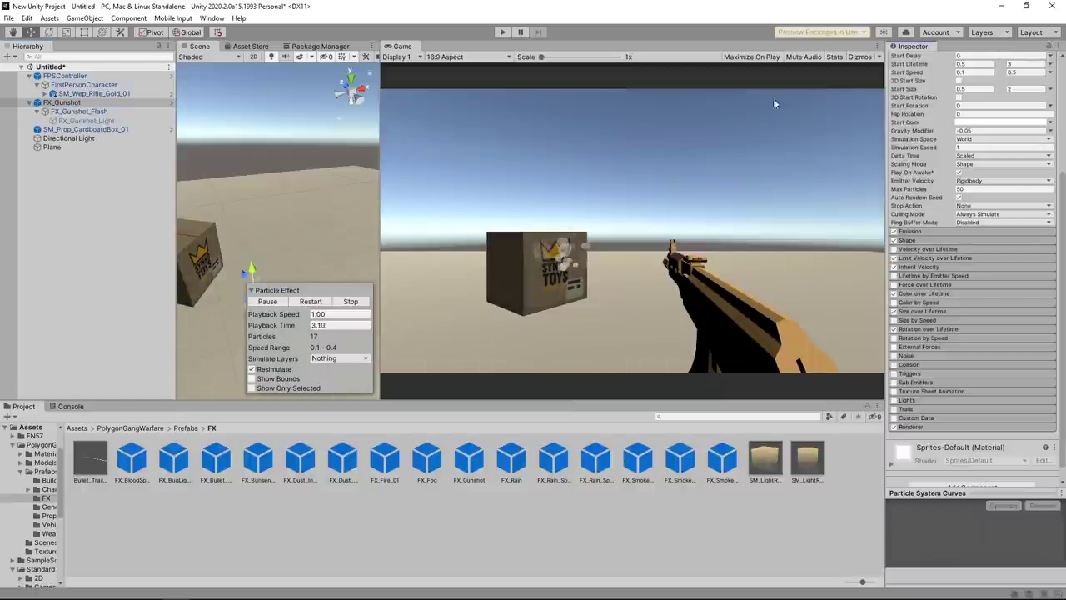
pyautogui.keyDown('alt'); pyautogui.moveTo(252, 258); pyautogui.dragTo(283, 225); pyautogui.keyUp('alt')
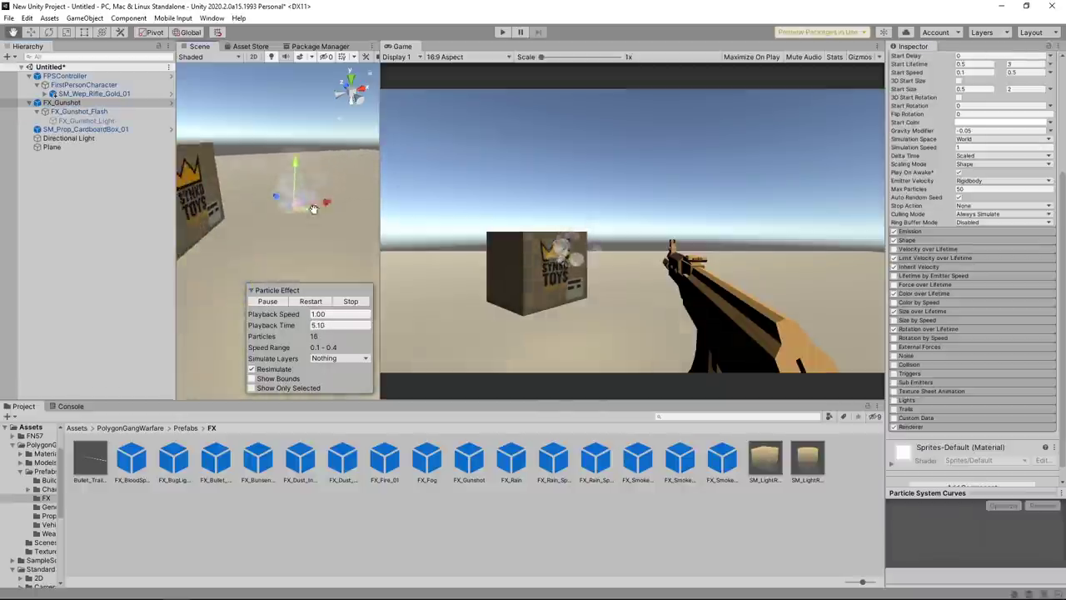
pyautogui.click(67, 102)
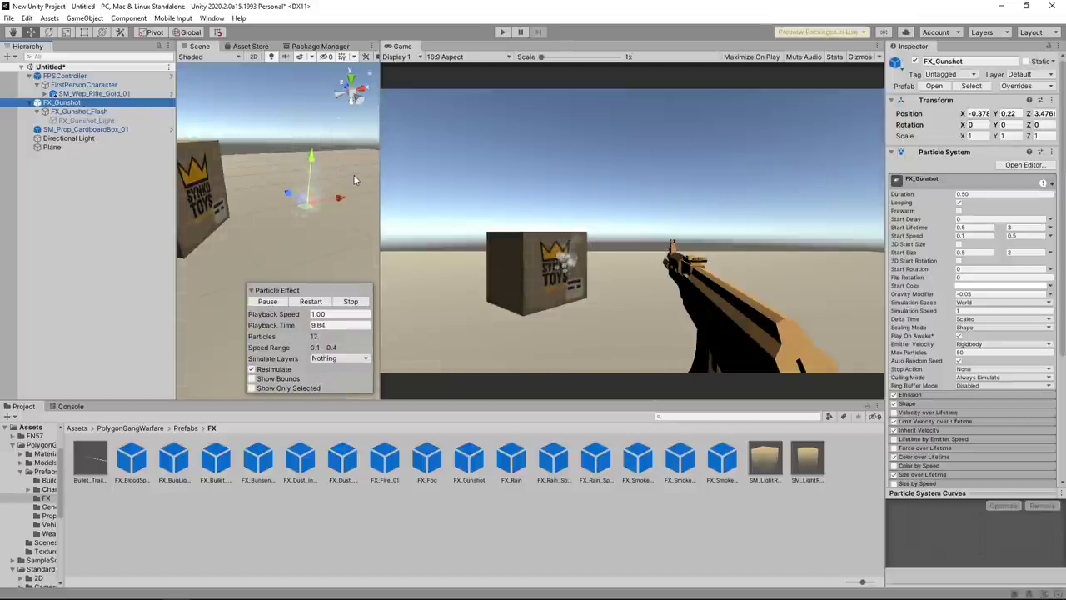
pyautogui.press('Delete')
# Assign FX_Gunshot to the gold rifle's Muzzle Flash and widen the Scene view.
pyautogui.click(92, 93)
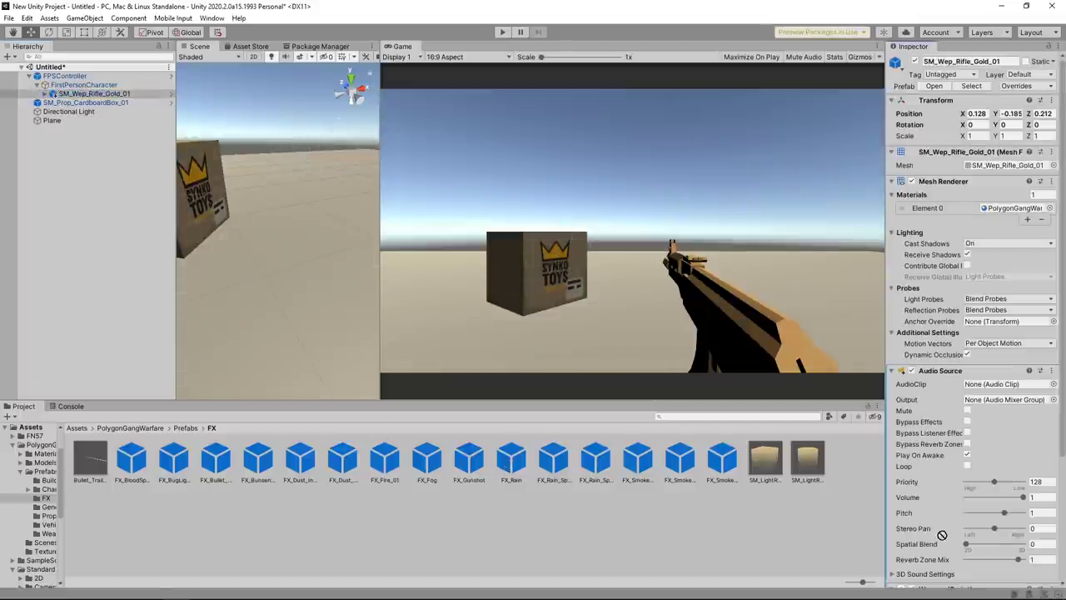
pyautogui.scroll(-4, 941, 536)
pyautogui.moveTo(938, 565); pyautogui.dragTo(1000, 512)
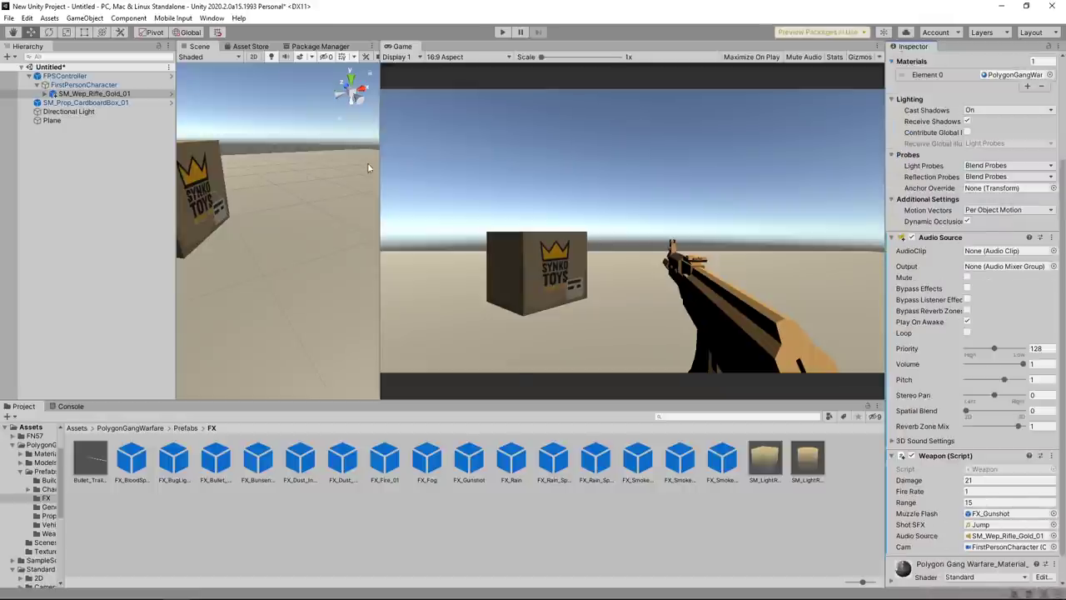
pyautogui.moveTo(379, 163); pyautogui.dragTo(517, 158)
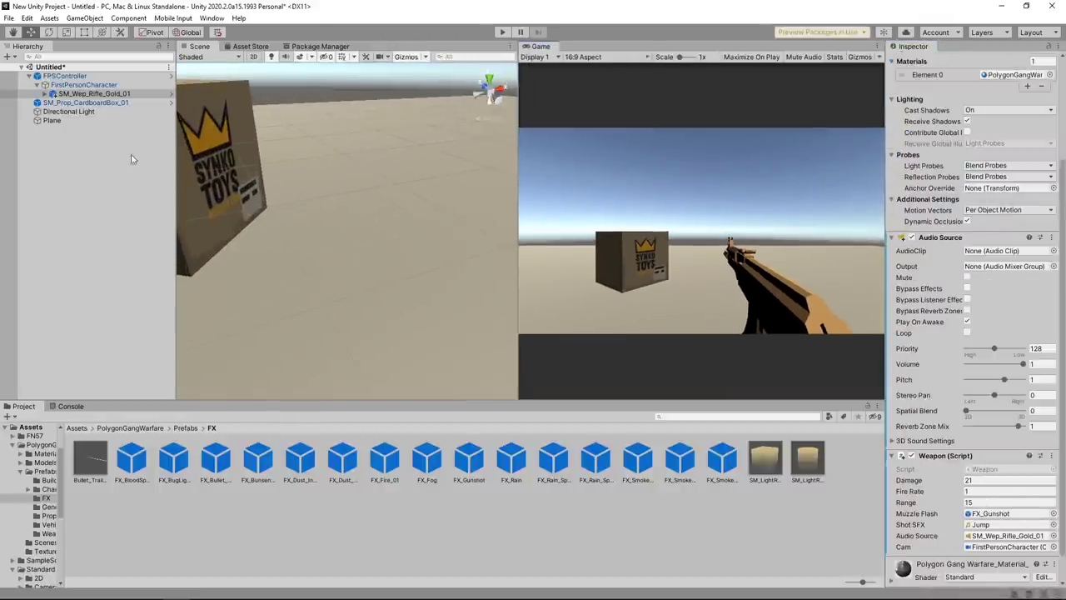
# Create a new Particle System from the Hierarchy's Effects menu.
pyautogui.rightClick(84, 197)
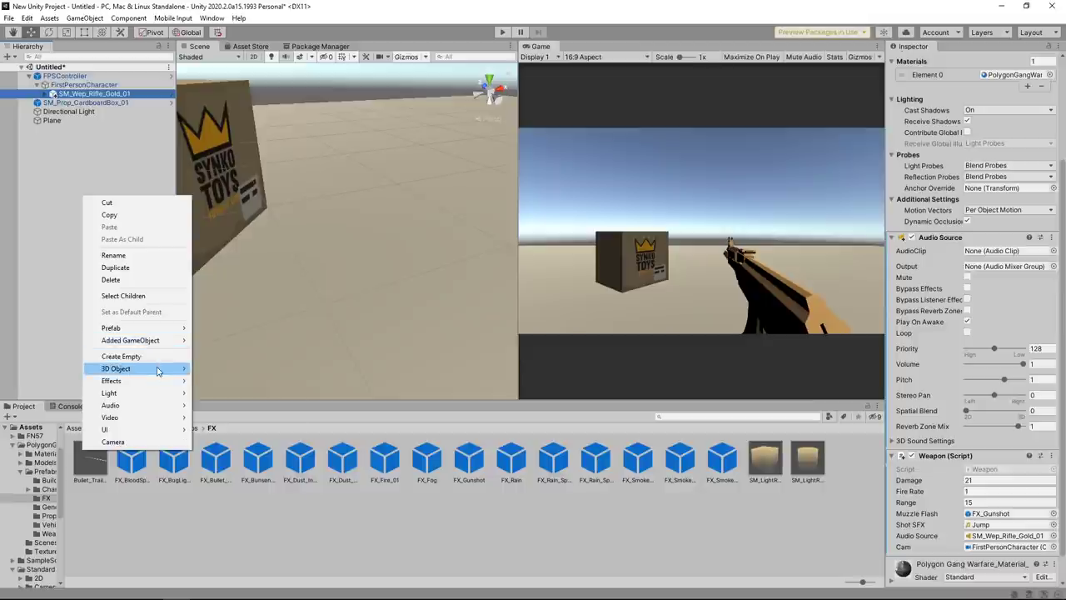
pyautogui.moveTo(160, 371)
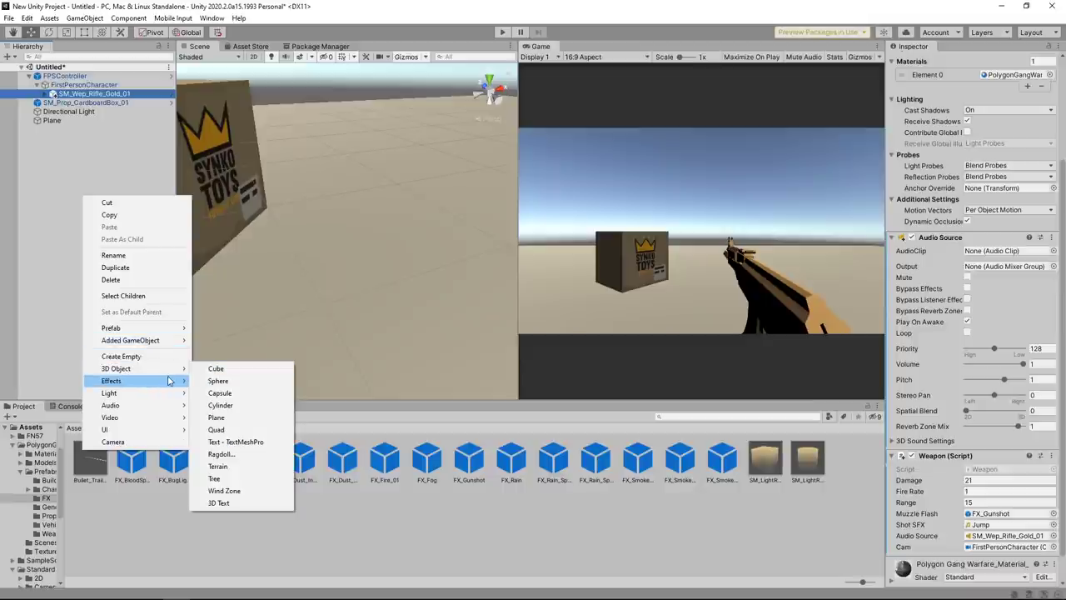
pyautogui.moveTo(168, 380)
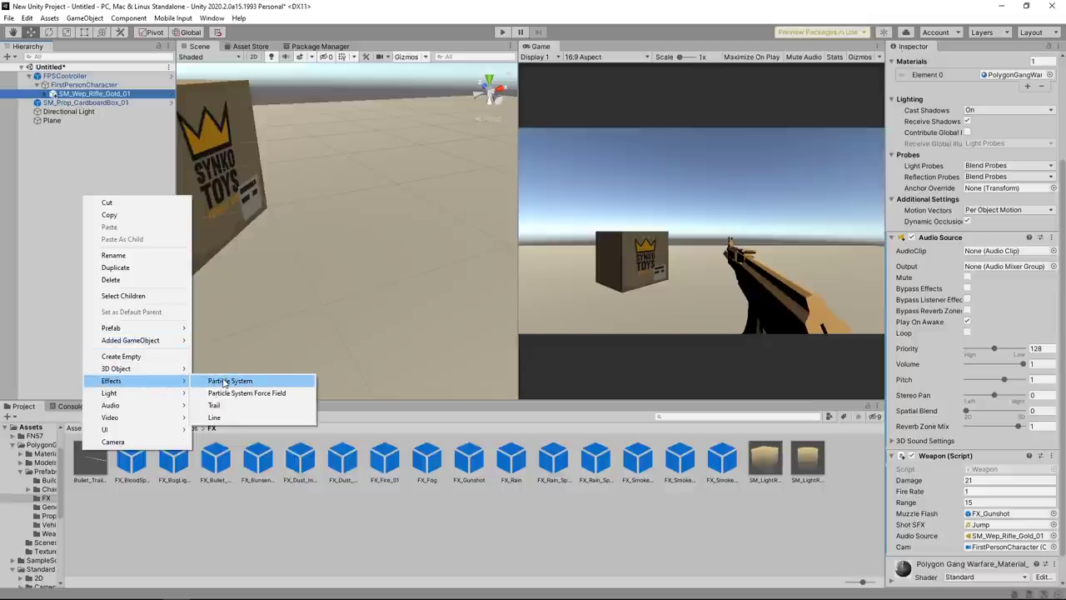
pyautogui.click(223, 382)
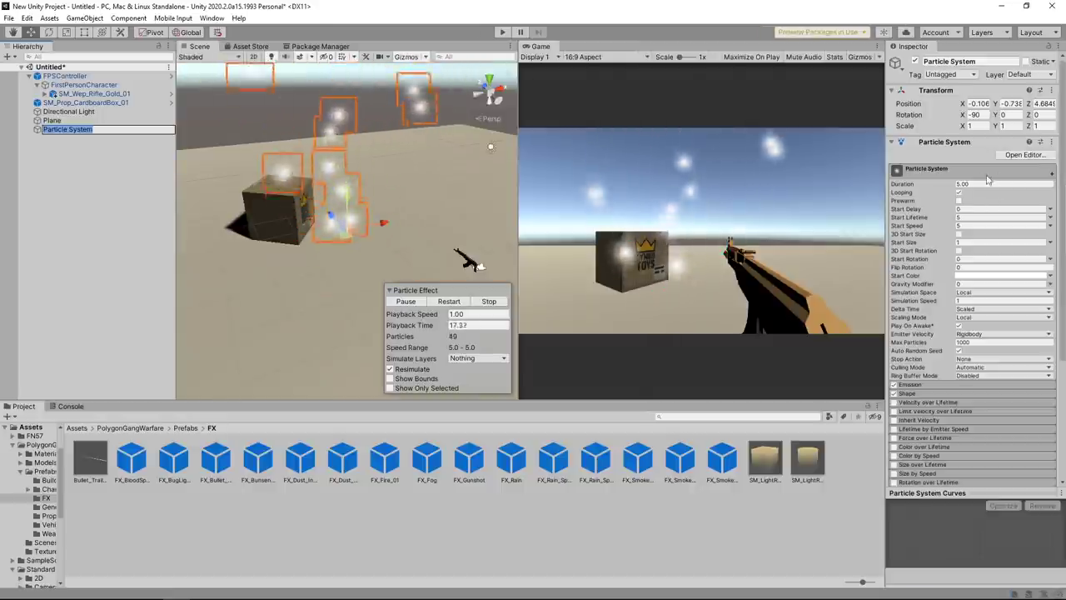
# Set duration to 0.05, add an emission burst, and turn off looping.
pyautogui.moveTo(943, 183); pyautogui.dragTo(790, 198)
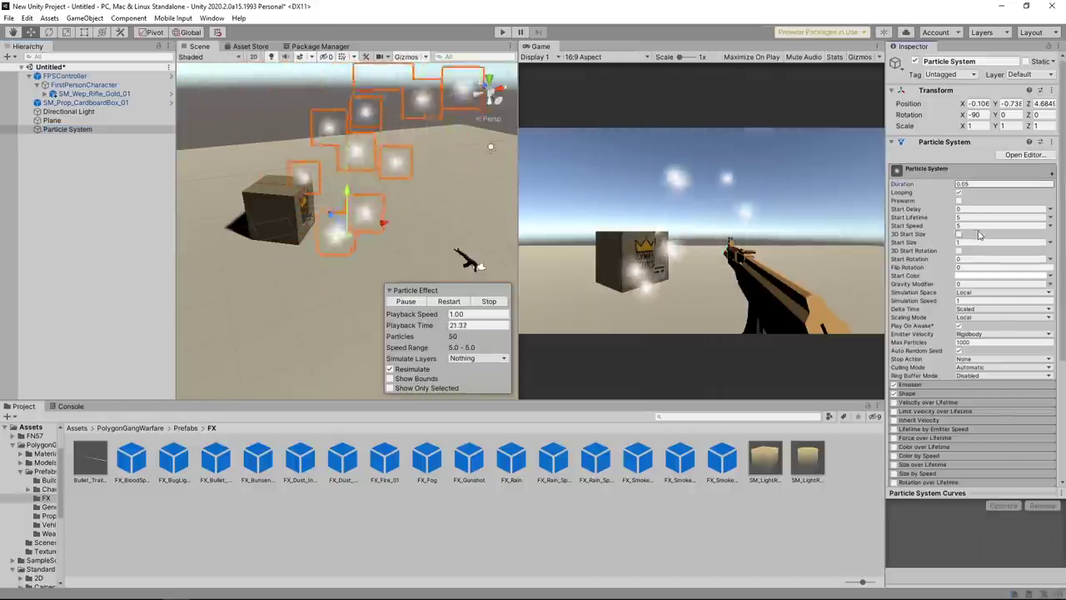
pyautogui.click(911, 384)
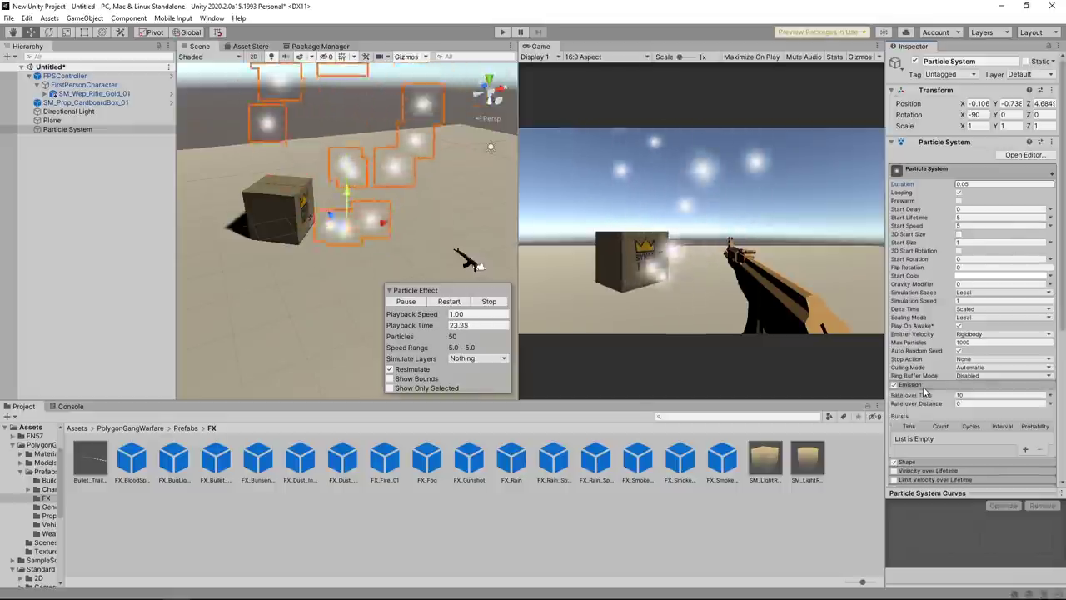
pyautogui.click(1024, 450)
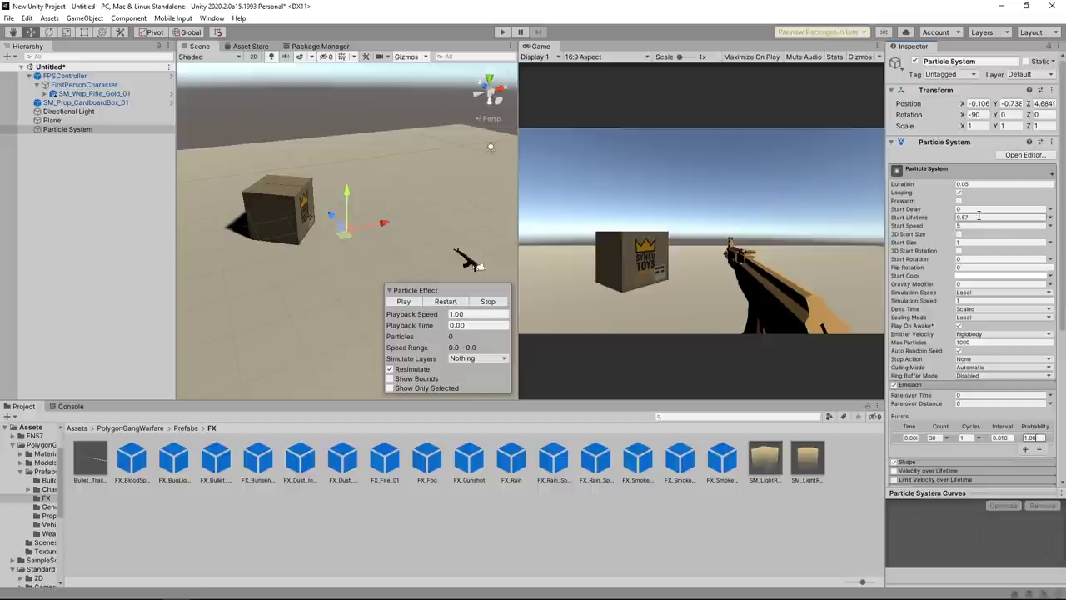
pyautogui.click(959, 192)
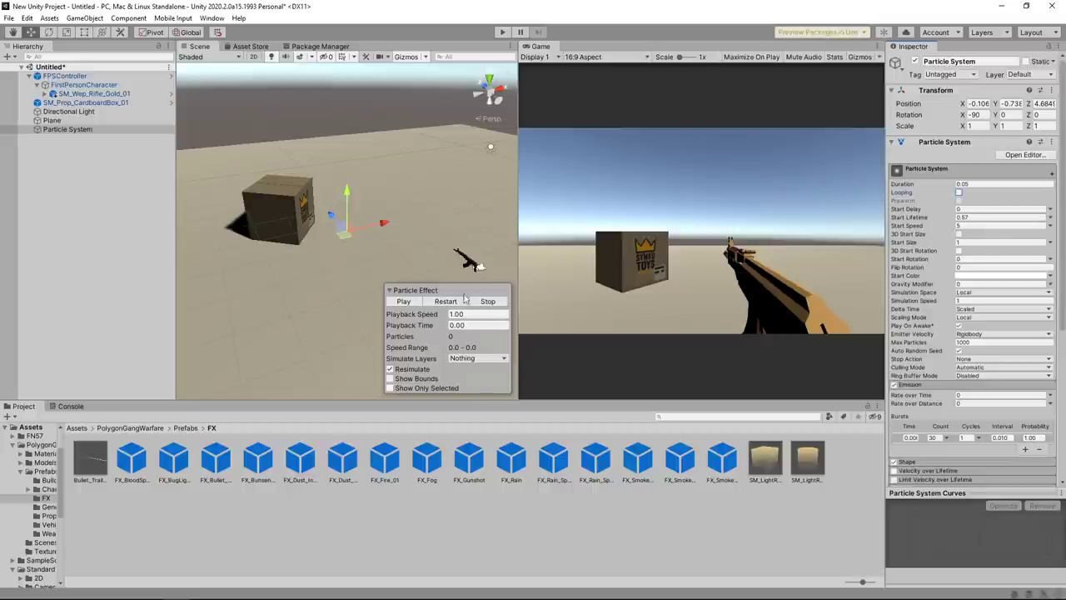
pyautogui.click(405, 303)
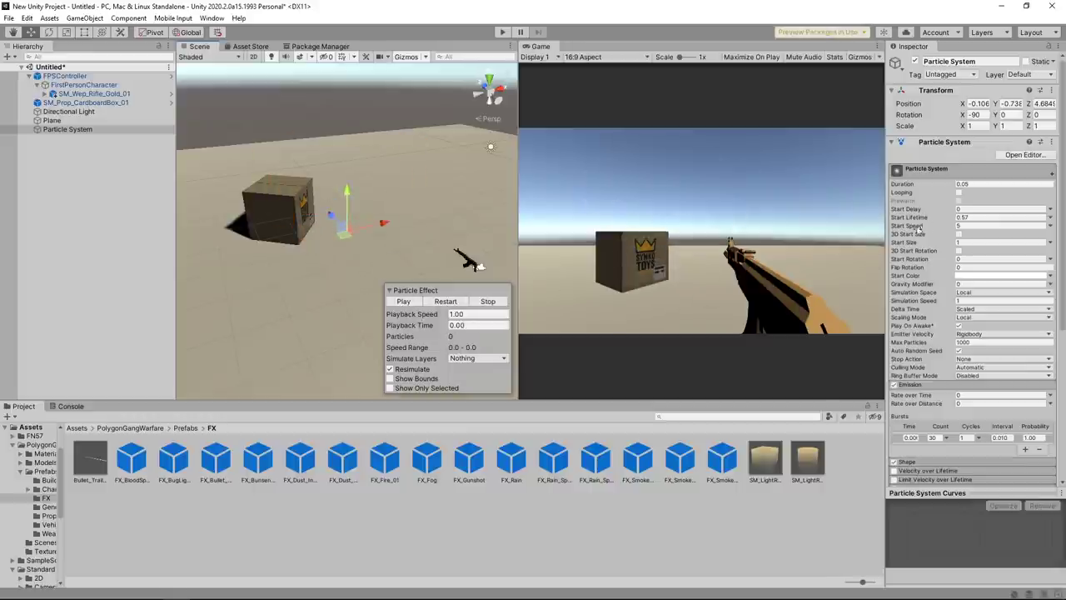
# Set start speed to 15, adjust start size, and cap max particles at 100.
pyautogui.click(979, 226)
pyautogui.write('15')
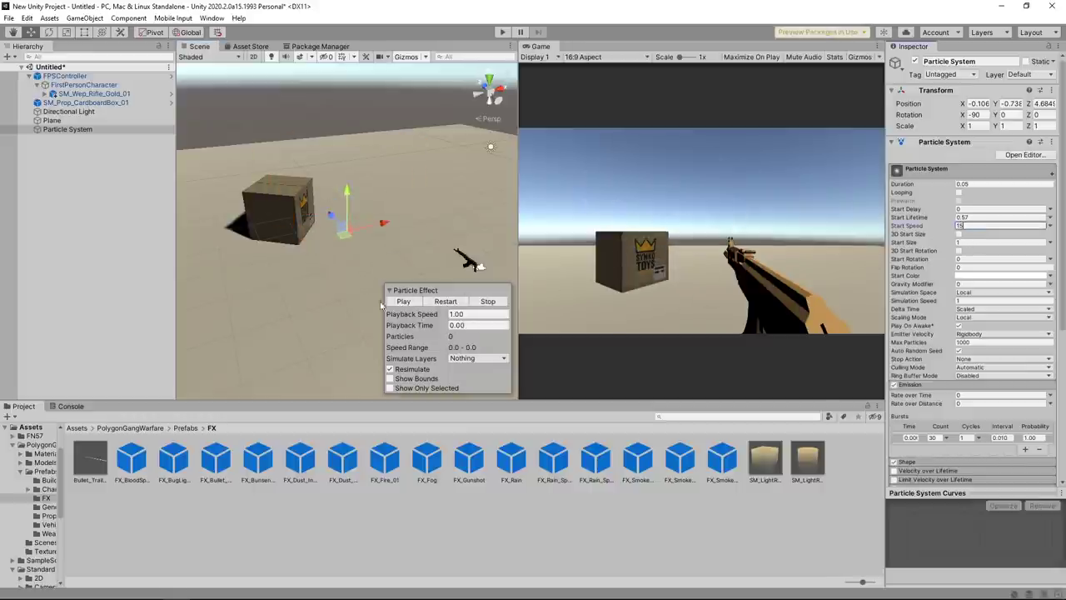
pyautogui.click(403, 301)
pyautogui.click(939, 244)
pyautogui.write('0.4')
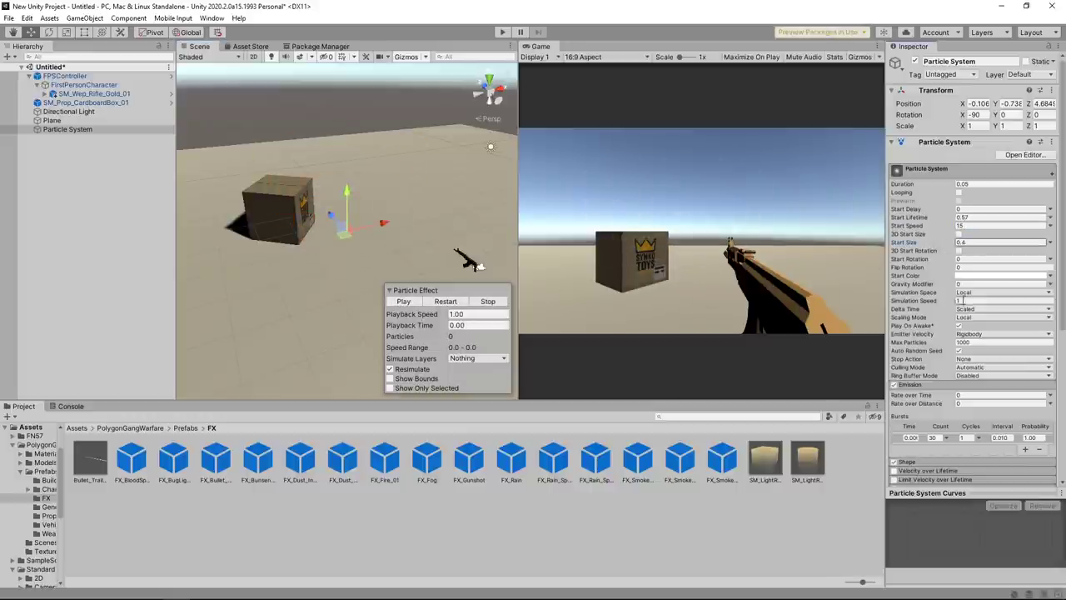
pyautogui.click(964, 342)
pyautogui.write('100')
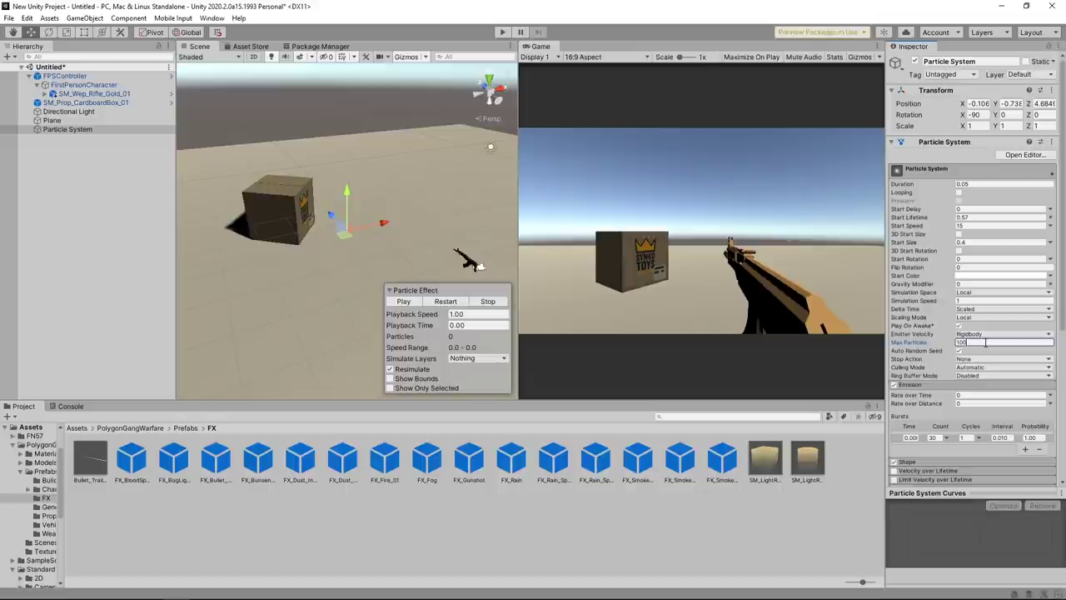
pyautogui.press('Return')
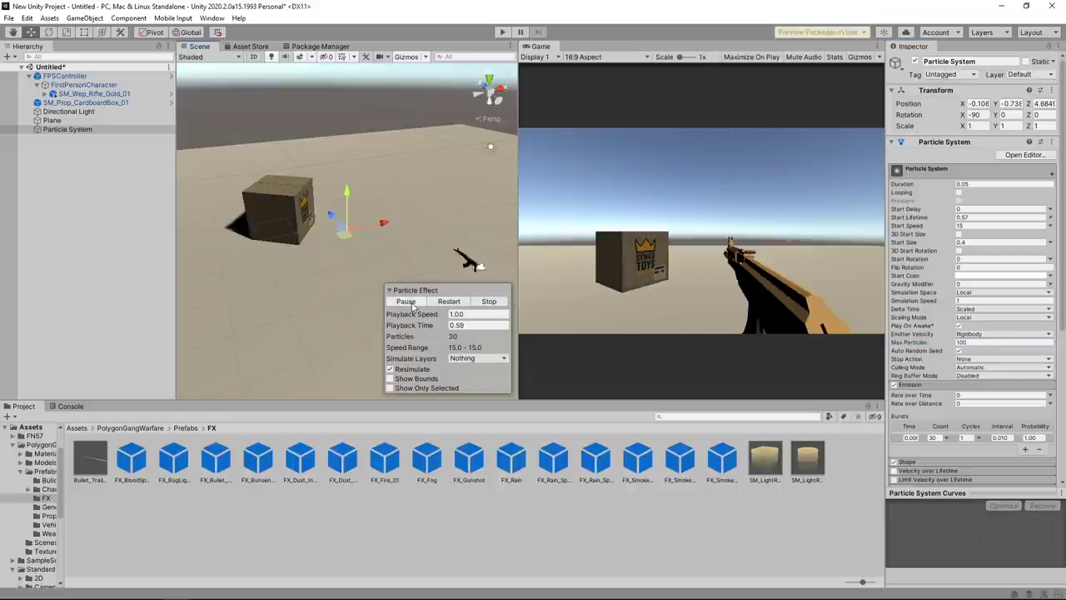
# Change the emitter shape to Sphere and preview the burst.
pyautogui.click(908, 463)
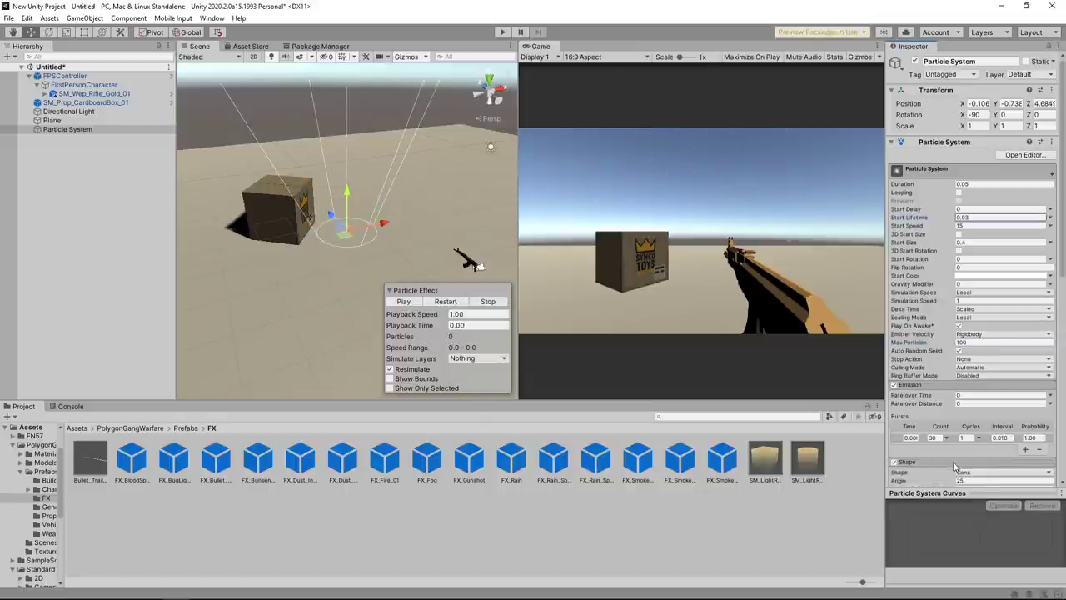
pyautogui.scroll(-3, 938, 450)
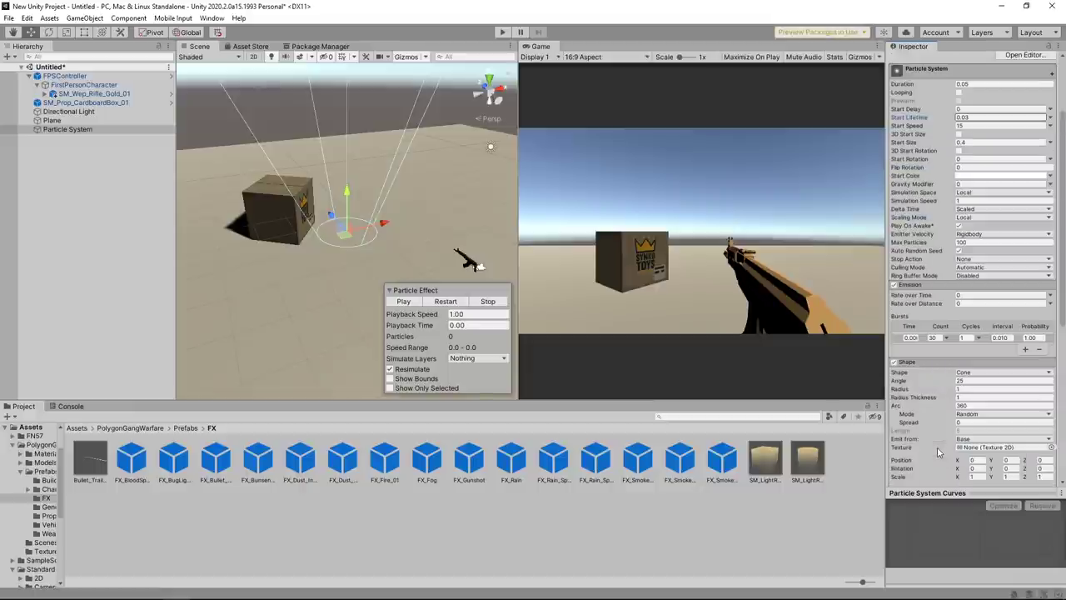
pyautogui.click(974, 372)
pyautogui.click(978, 381)
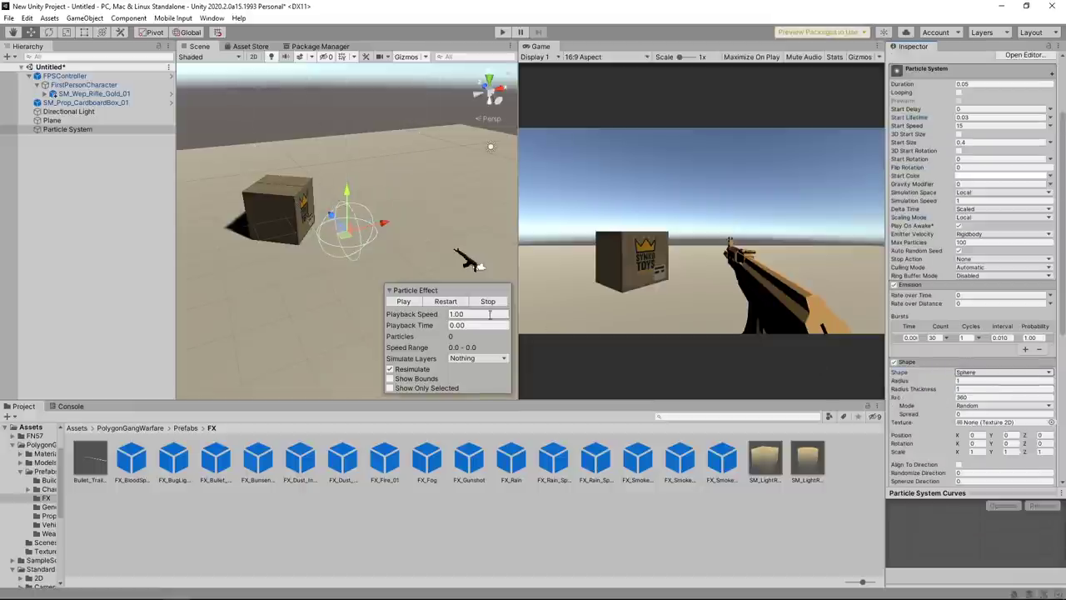
pyautogui.click(407, 305)
pyautogui.click(406, 305)
# Render particles as Stretched Billboard and enable Color over Lifetime.
pyautogui.scroll(-8, 935, 415)
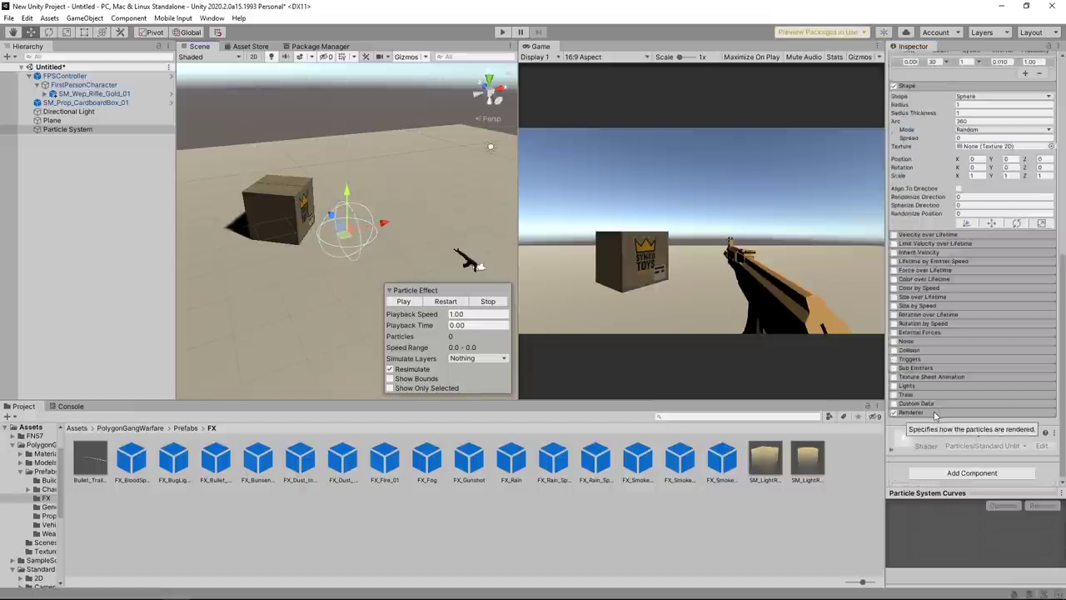
pyautogui.click(934, 414)
pyautogui.scroll(-3, 1008, 392)
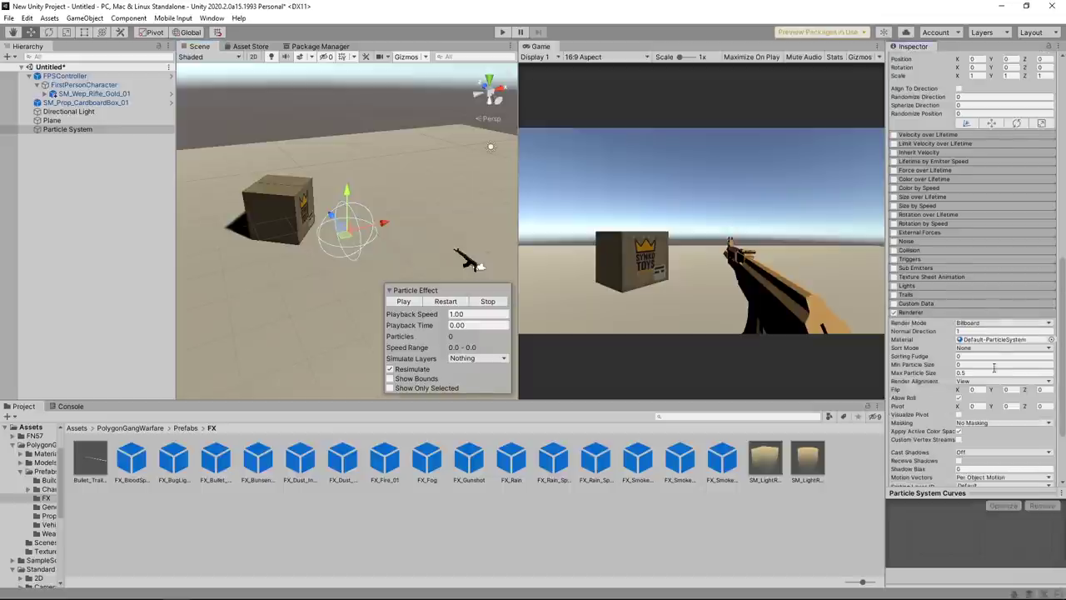
pyautogui.click(1000, 323)
pyautogui.click(1001, 345)
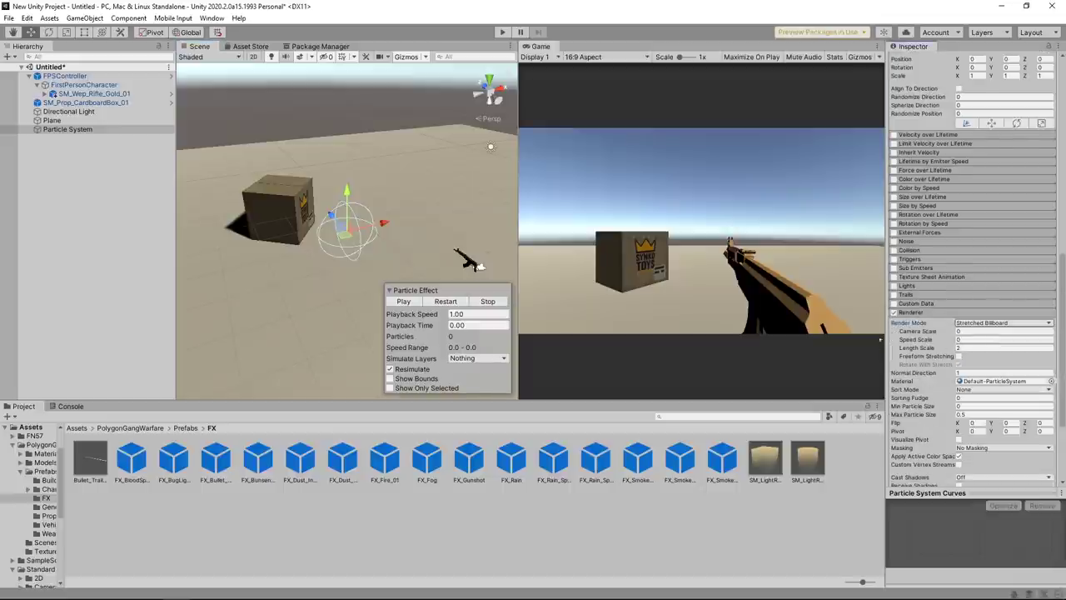
pyautogui.click(403, 301)
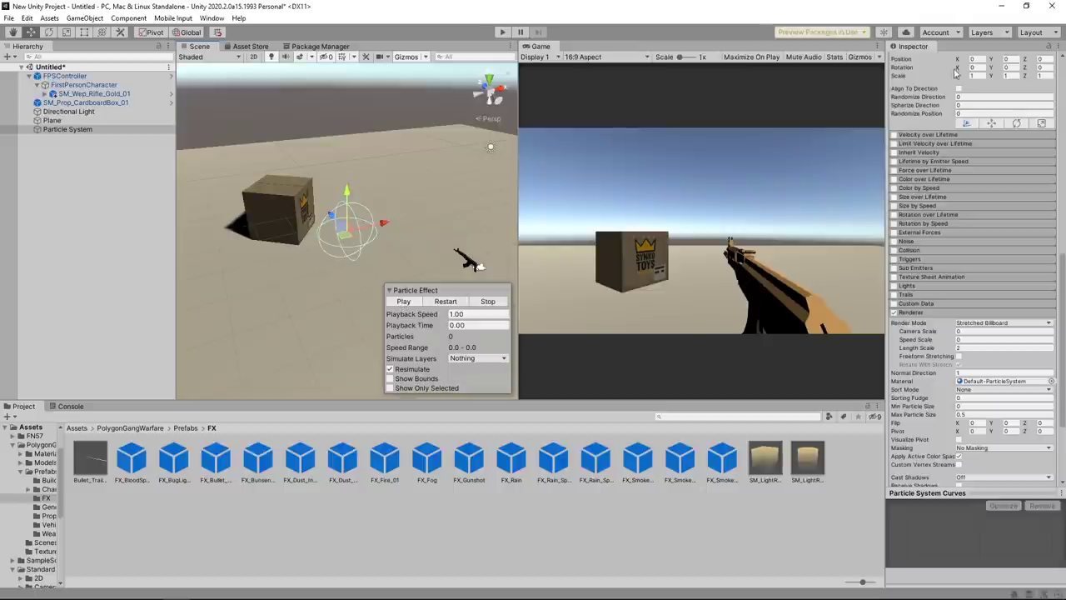
pyautogui.click(908, 179)
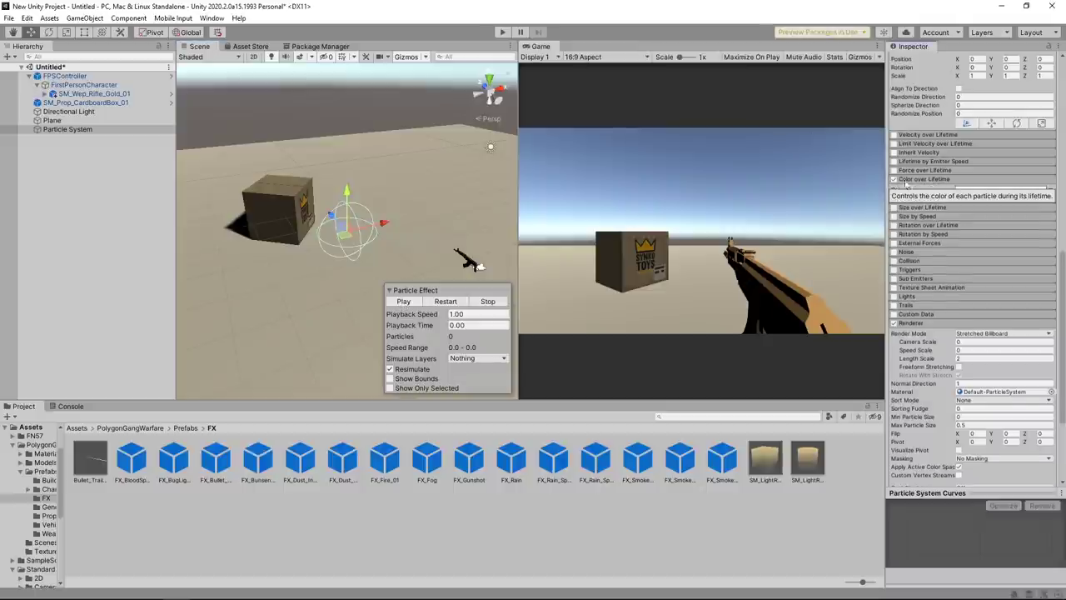
# Set the colour-over-lifetime gradient from orange to dark red 791818.
pyautogui.click(978, 190)
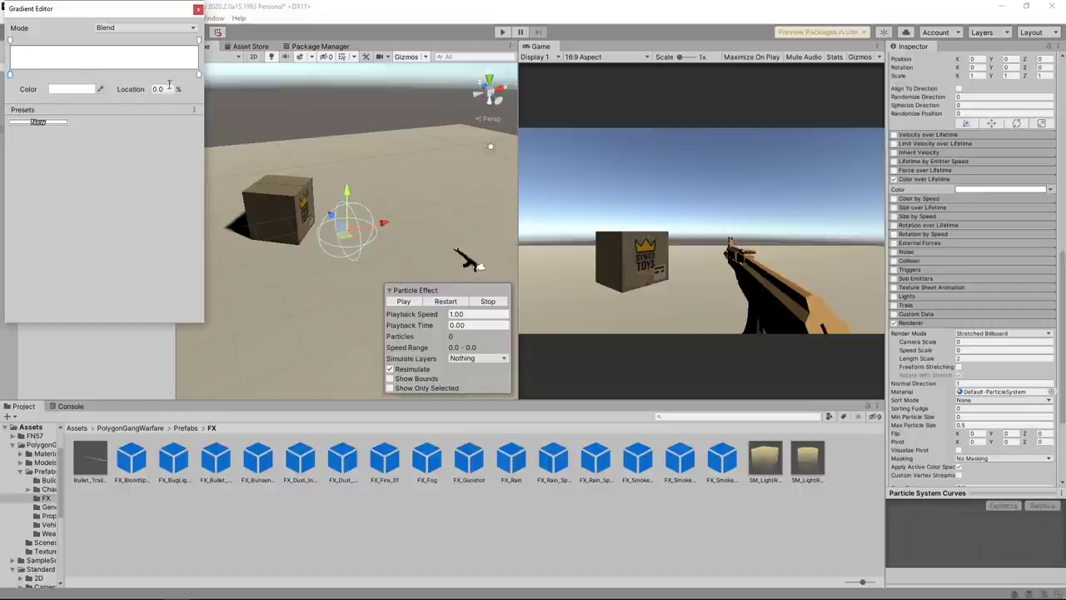
pyautogui.doubleClick(10, 75)
pyautogui.click(132, 65)
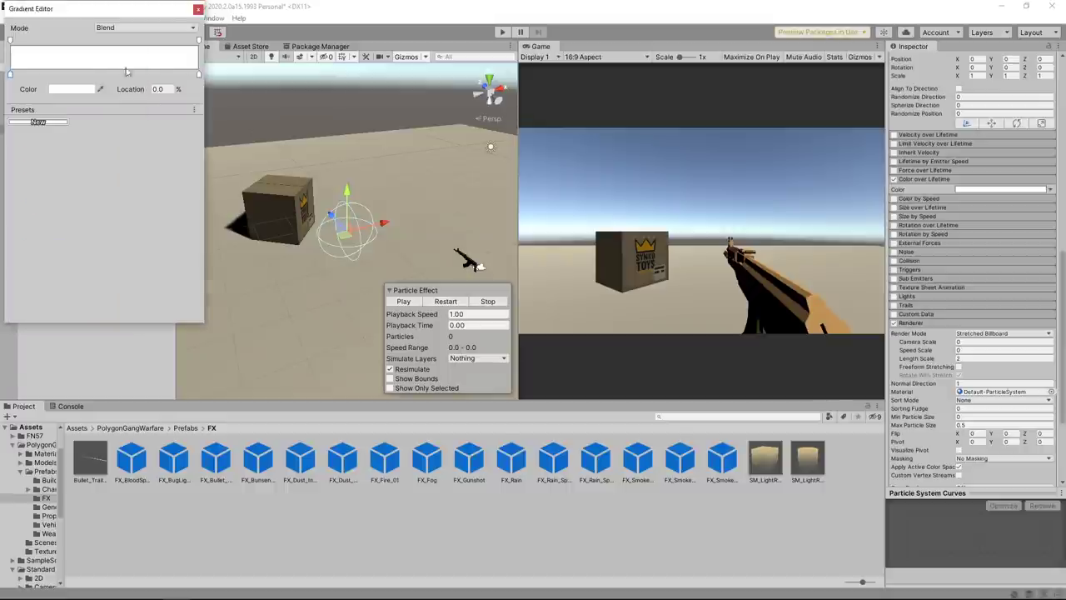
pyautogui.click(87, 85)
pyautogui.click(178, 130)
pyautogui.click(171, 133)
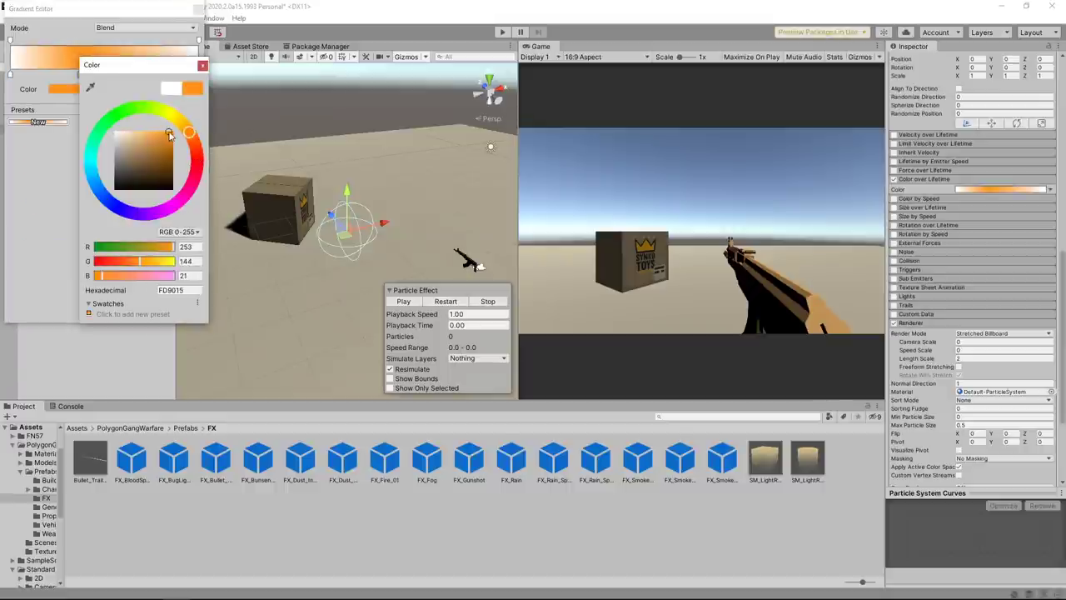
pyautogui.click(202, 67)
pyautogui.doubleClick(200, 74)
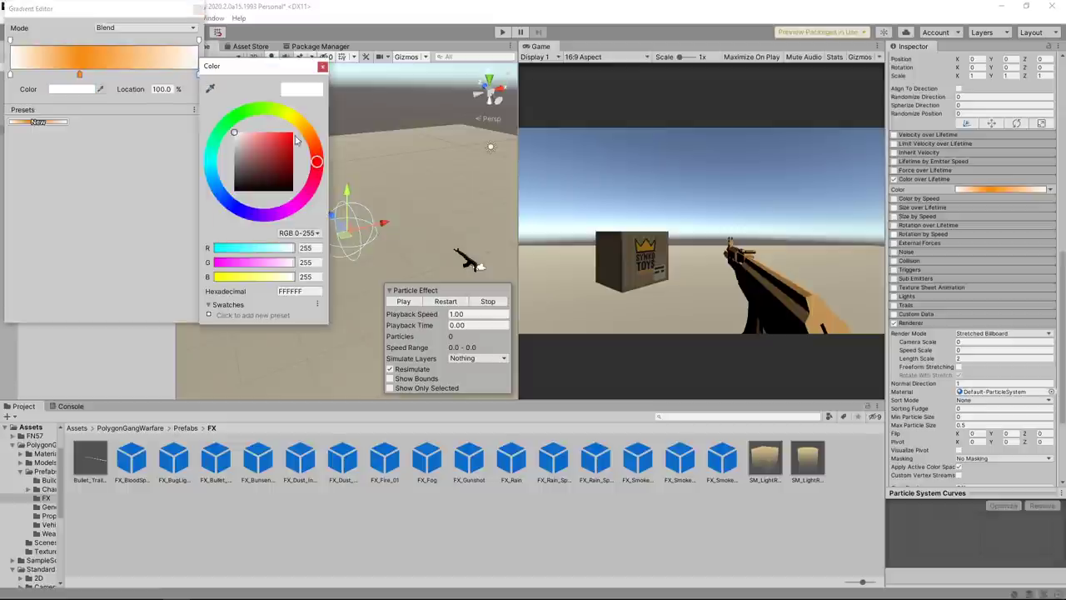
pyautogui.moveTo(298, 140); pyautogui.dragTo(283, 152)
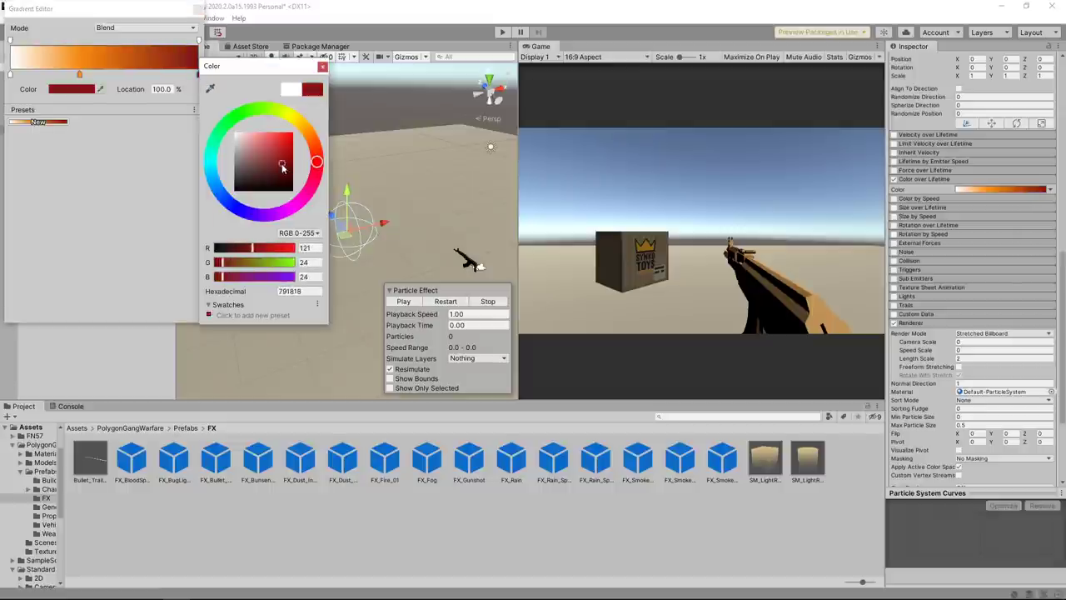
pyautogui.click(323, 68)
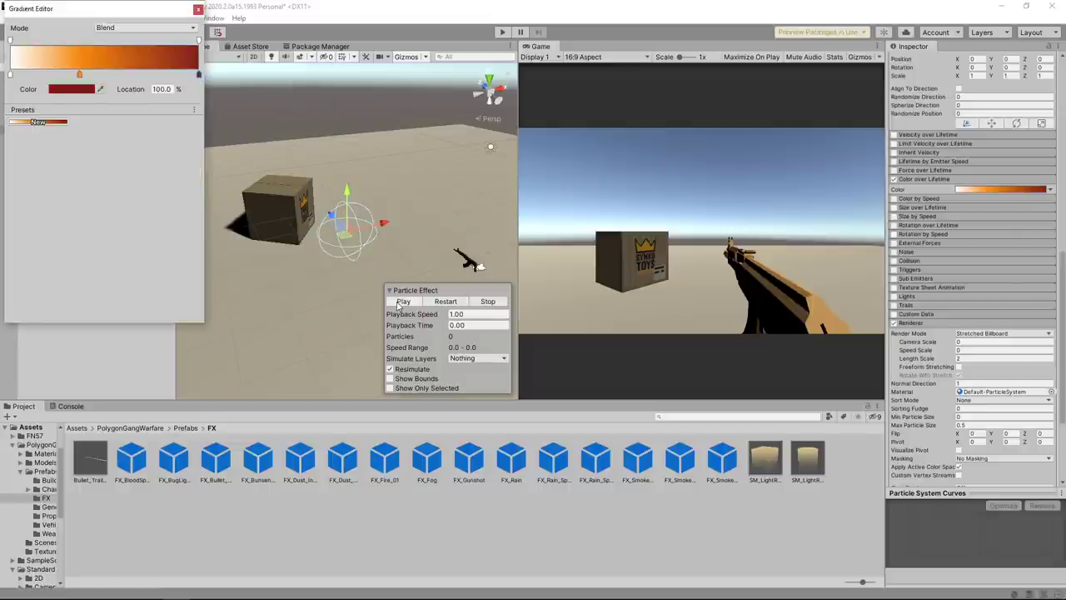
pyautogui.click(398, 305)
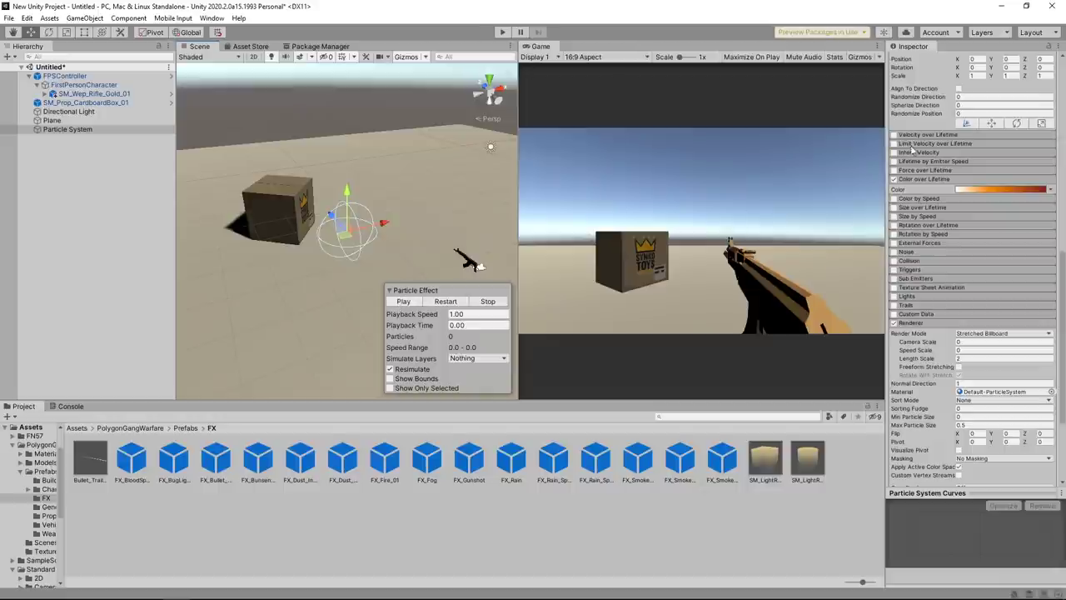
# Shift the gradient toward yellow-orange, then show the top-level Assets folder.
pyautogui.click(1018, 190)
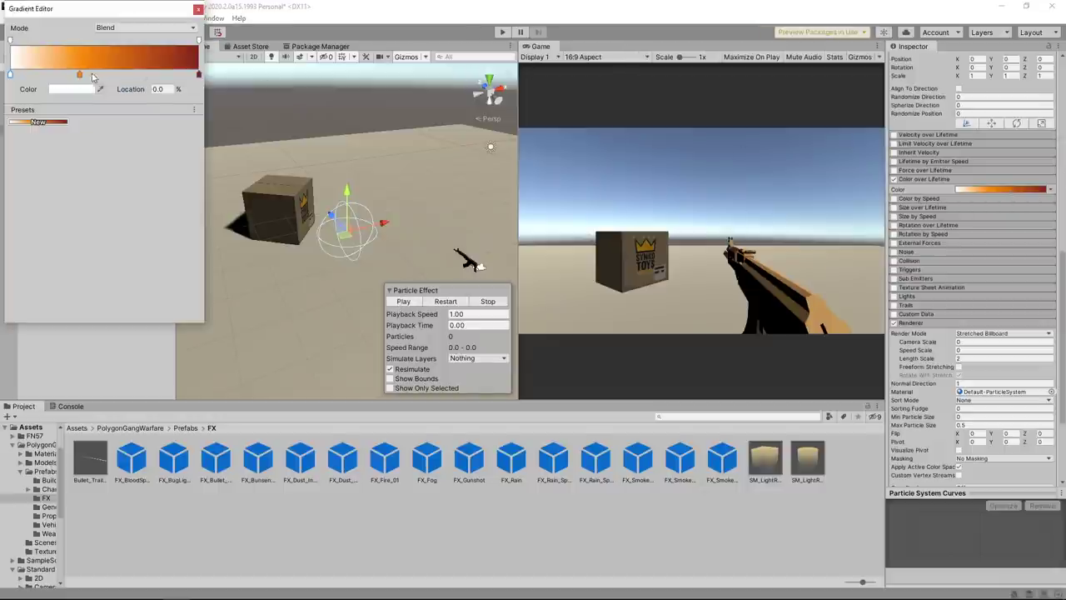
pyautogui.moveTo(79, 74); pyautogui.dragTo(167, 74)
pyautogui.click(402, 304)
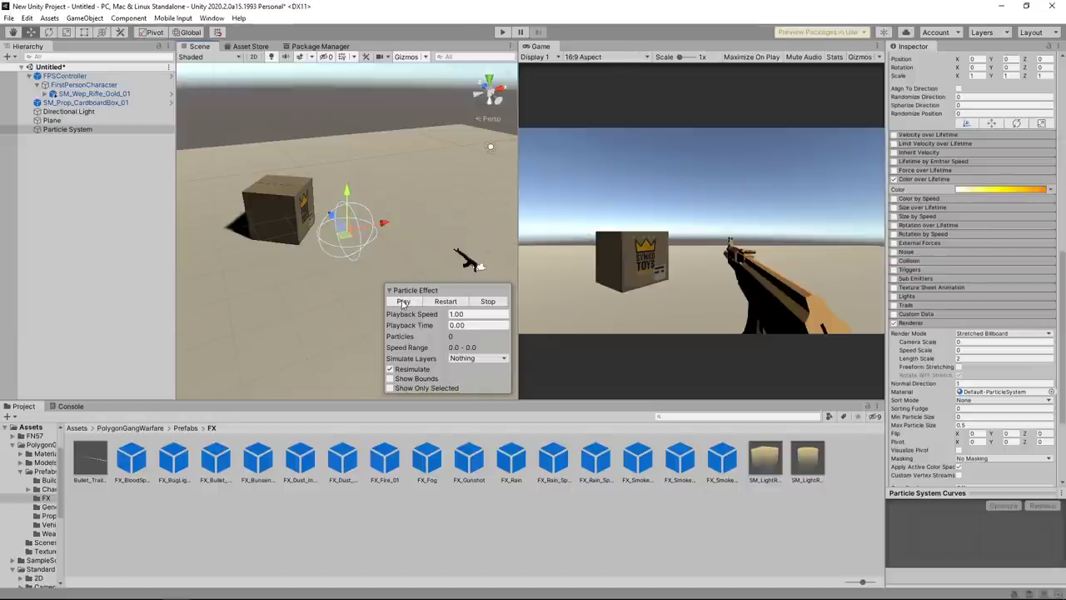
pyautogui.click(80, 492)
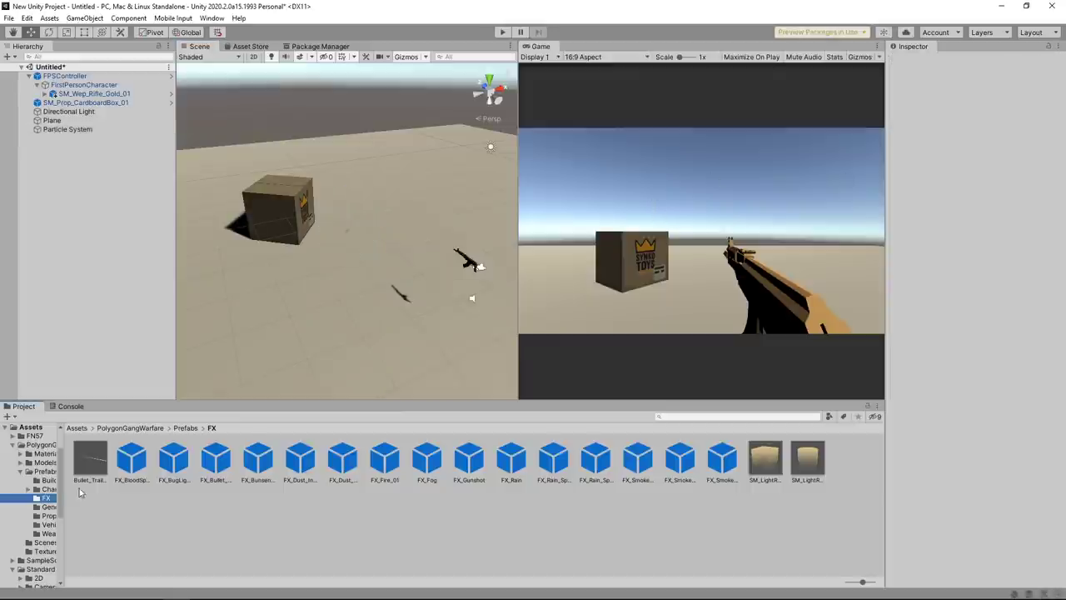
pyautogui.click(77, 429)
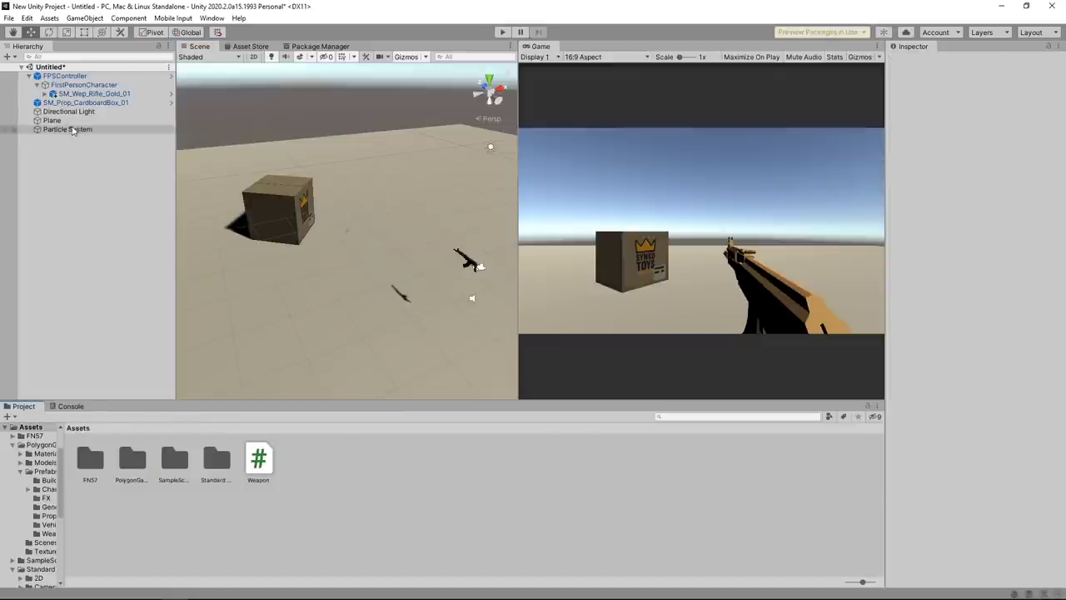
# Rename the Particle System to GunShot and save it as a prefab in Assets.
pyautogui.click(73, 130)
pyautogui.click(970, 63)
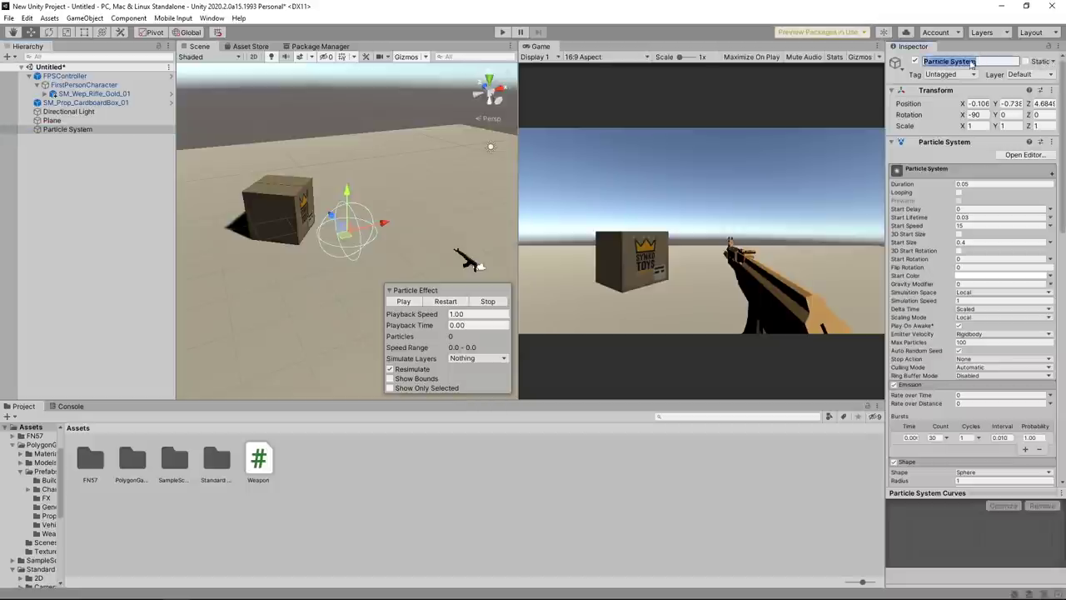
pyautogui.click(971, 63)
pyautogui.write('GunShot')
pyautogui.press('Return')
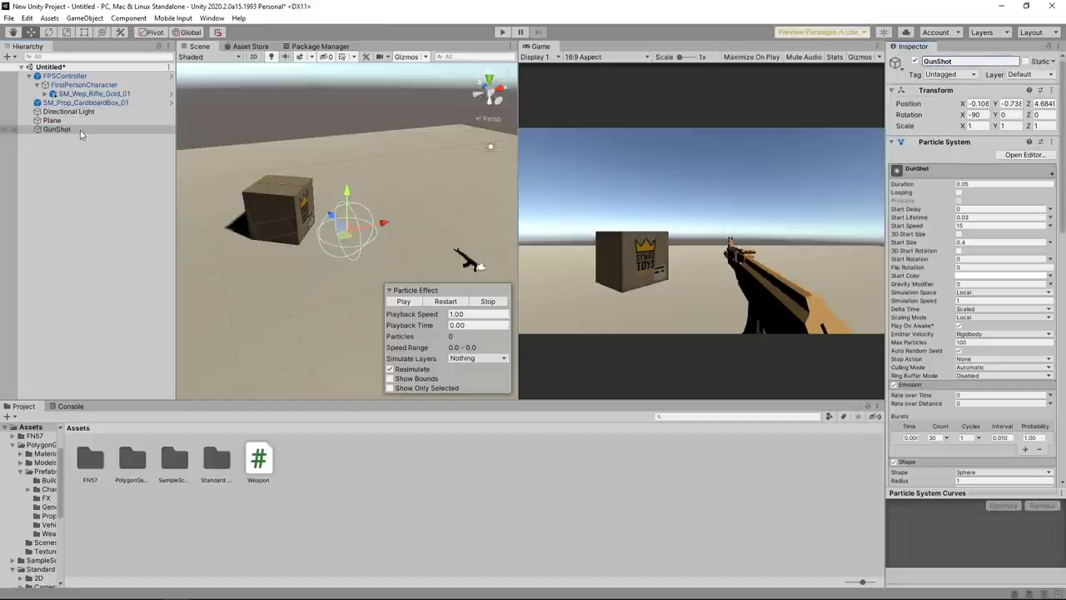
pyautogui.moveTo(317, 492); pyautogui.dragTo(316, 492)
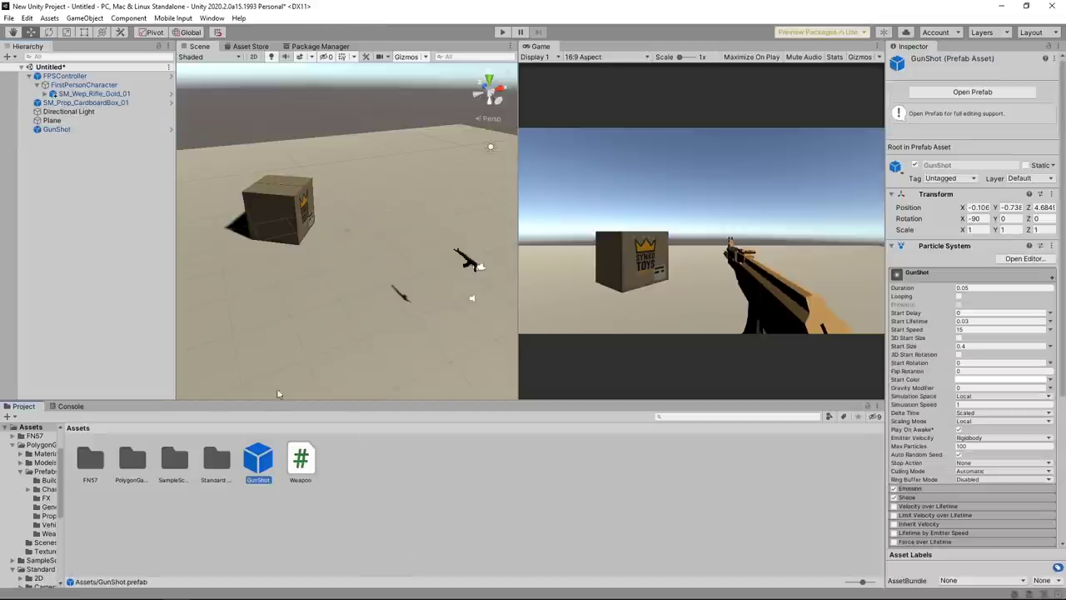
# Select SM_Wep_Rifle_Gold_01 and collapse its mesh components in the Inspector.
pyautogui.click(75, 94)
pyautogui.click(941, 181)
pyautogui.click(958, 152)
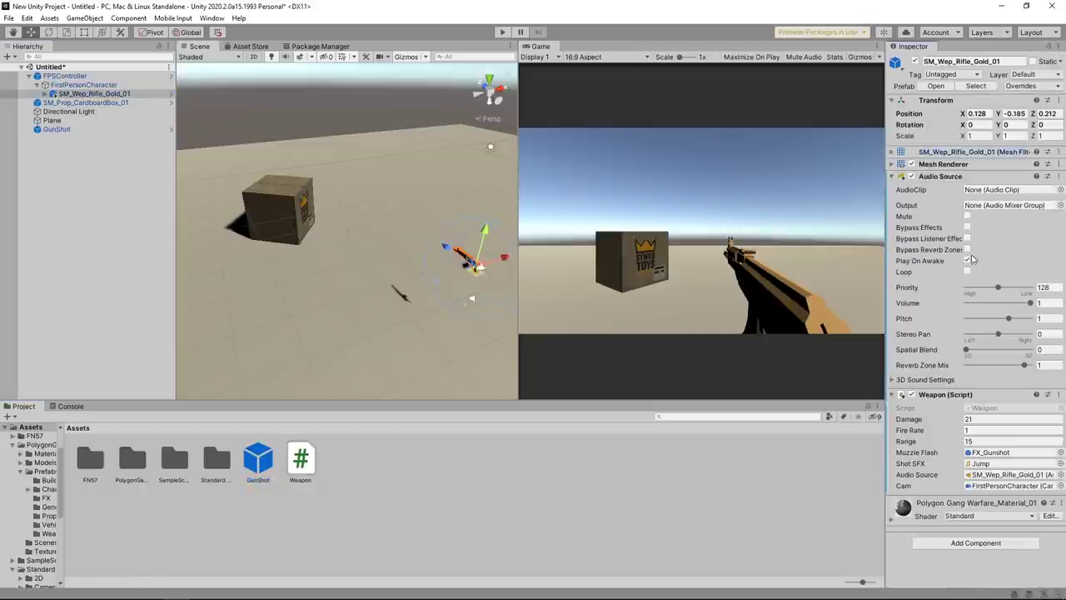
# Assign the GunShot prefab to the gold rifle's Weapon Muzzle Flash field.
pyautogui.click(907, 176)
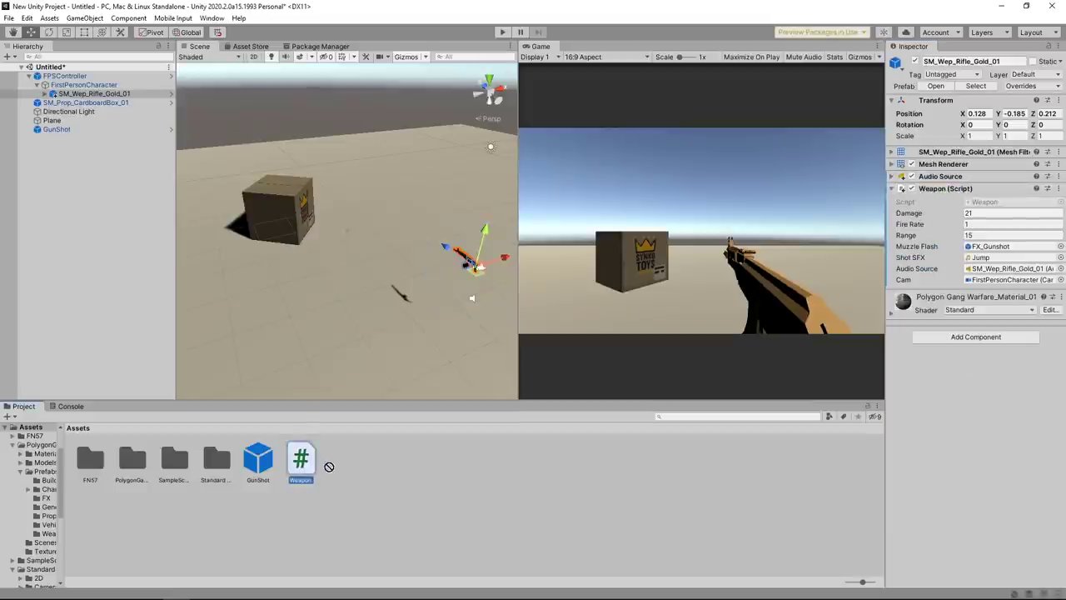
pyautogui.moveTo(263, 454); pyautogui.dragTo(999, 250)
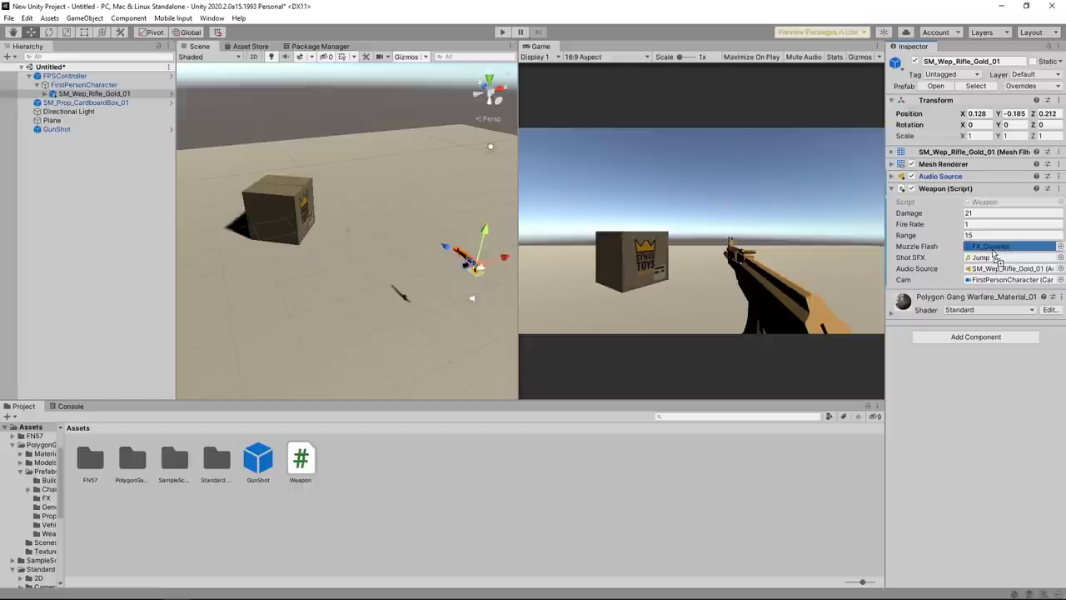
pyautogui.moveTo(999, 250); pyautogui.dragTo(1000, 250)
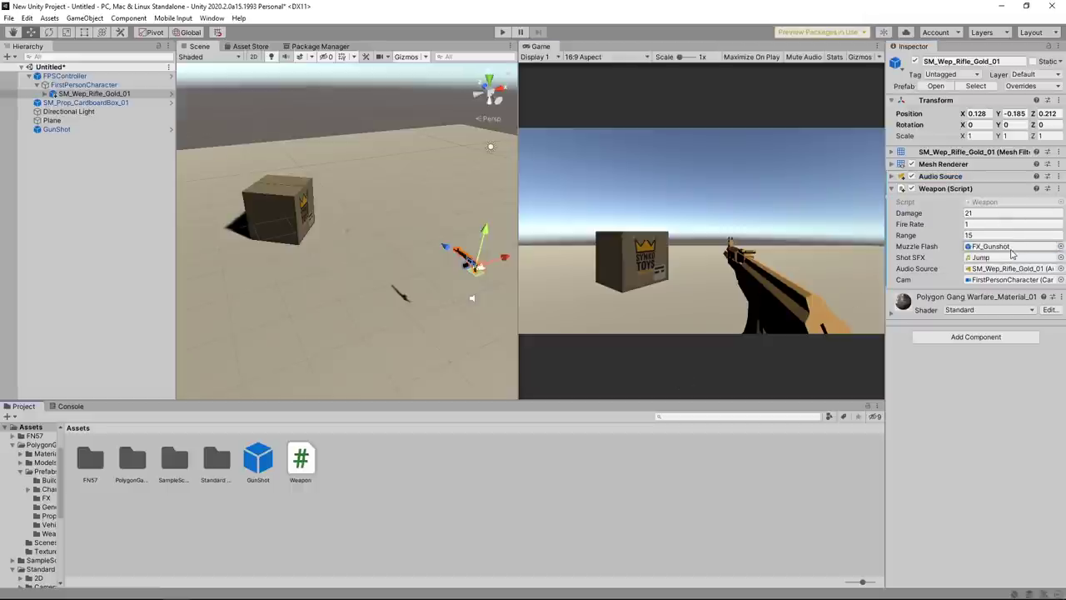
# Widen the Game view and run the scene briefly to test the muzzle flash.
pyautogui.moveTo(516, 120); pyautogui.dragTo(475, 119)
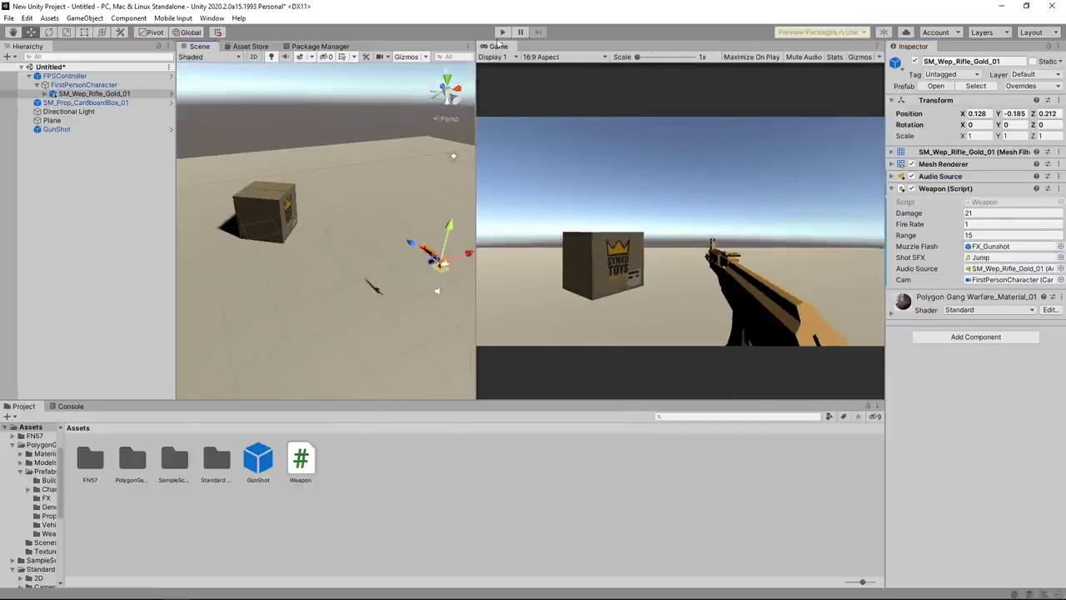
pyautogui.click(502, 34)
pyautogui.click(501, 34)
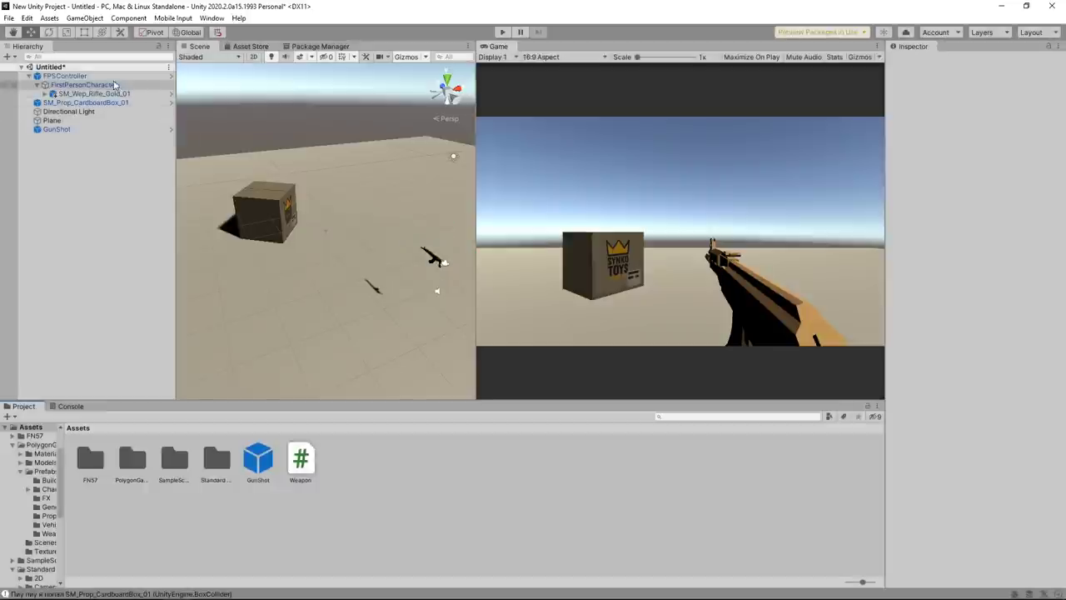
pyautogui.click(117, 93)
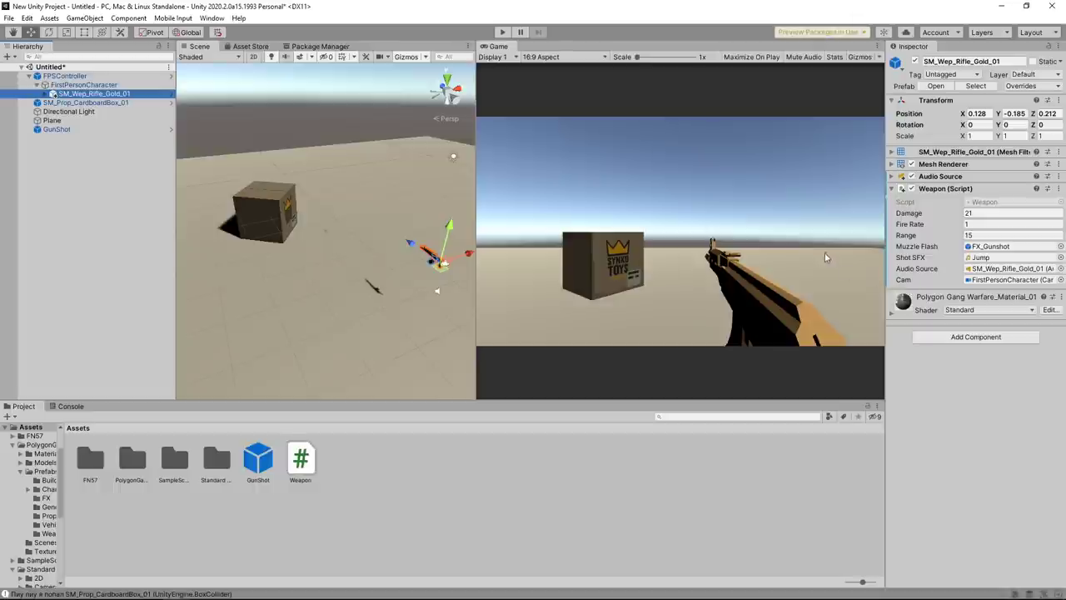
# Save Weapon.cs in Visual Studio 2019 and return to the Unity editor.
pyautogui.hotkey('alt', 'Tab')
pyautogui.hotkey('alt', 'Tab')
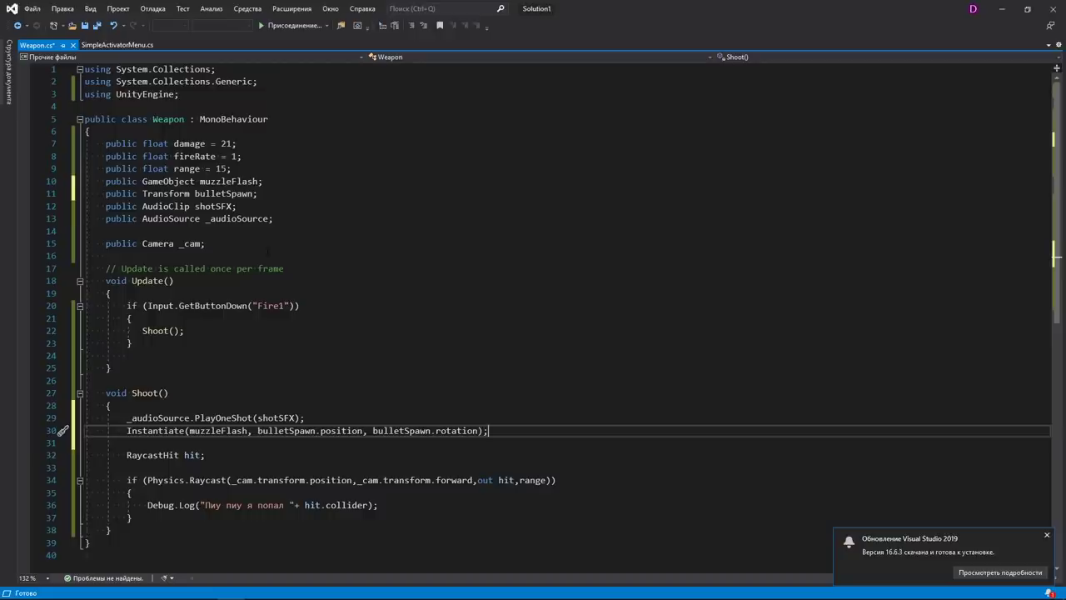
pyautogui.hotkey('ctrl', 's')
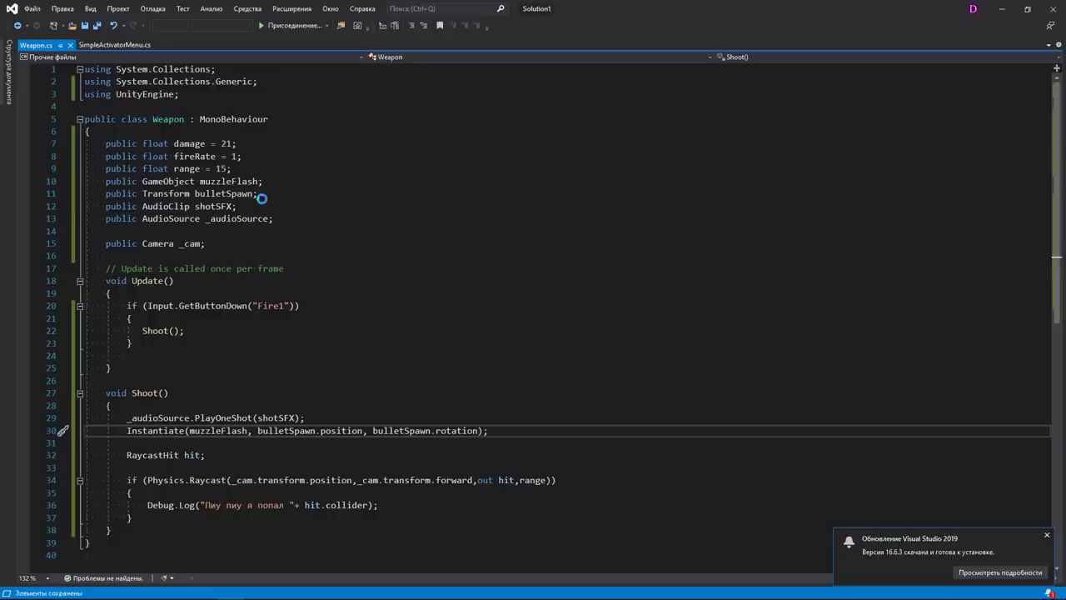
pyautogui.hotkey('alt', 'Tab')
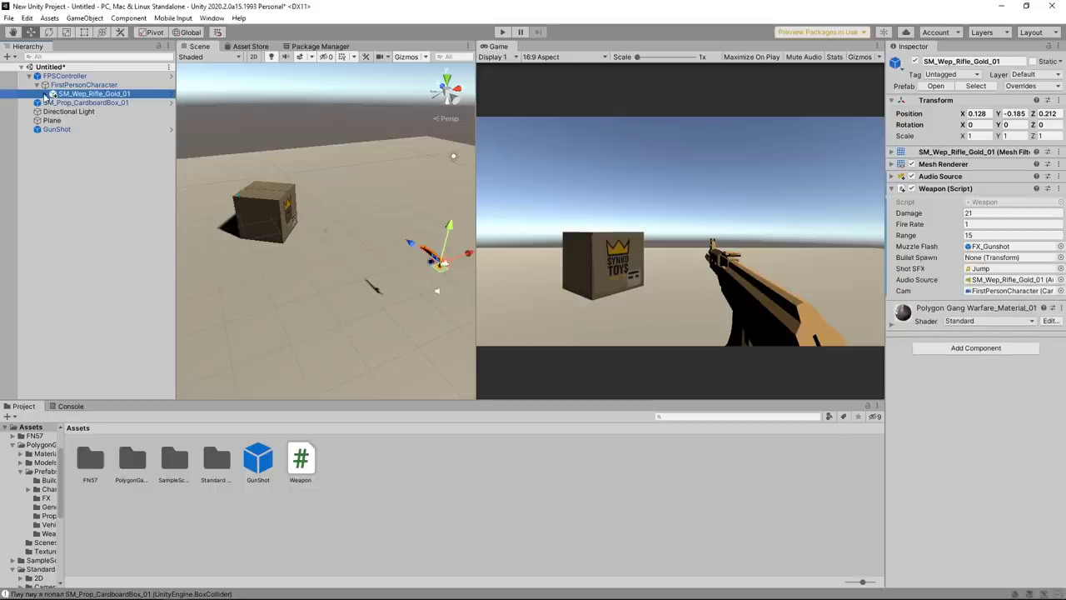
# Create an empty child named Bullet Spawner under SM_Wep_Rifle_Gold_01.
pyautogui.click(51, 94)
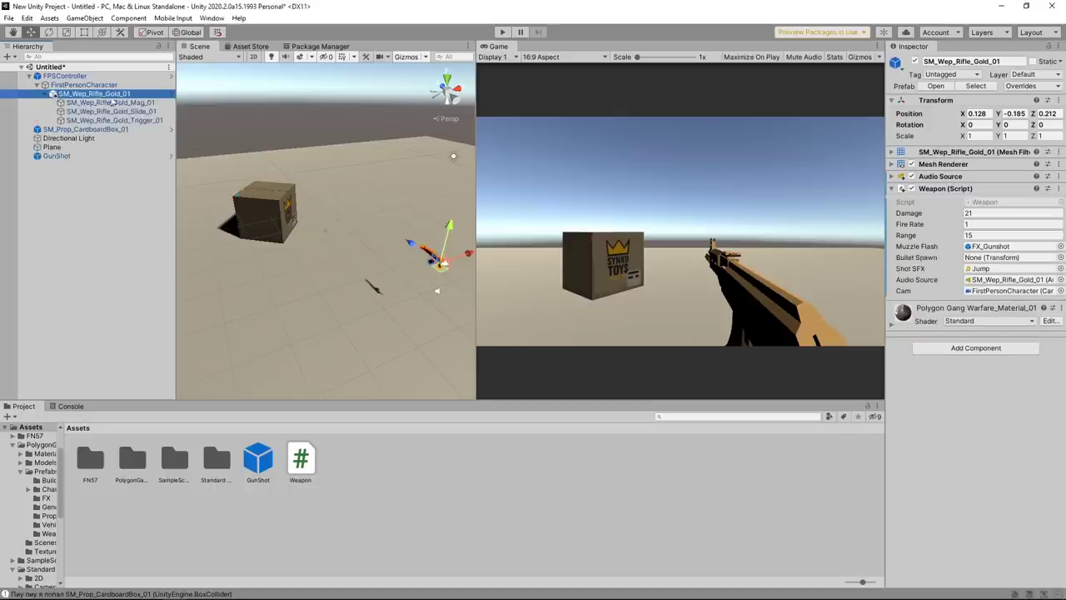
pyautogui.rightClick(109, 97)
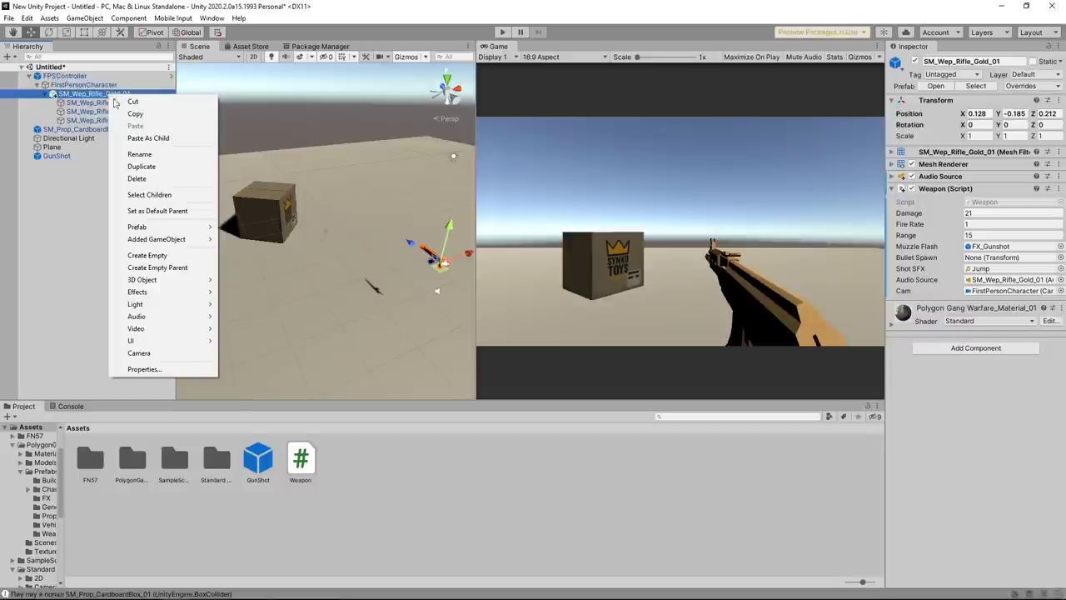
pyautogui.click(150, 254)
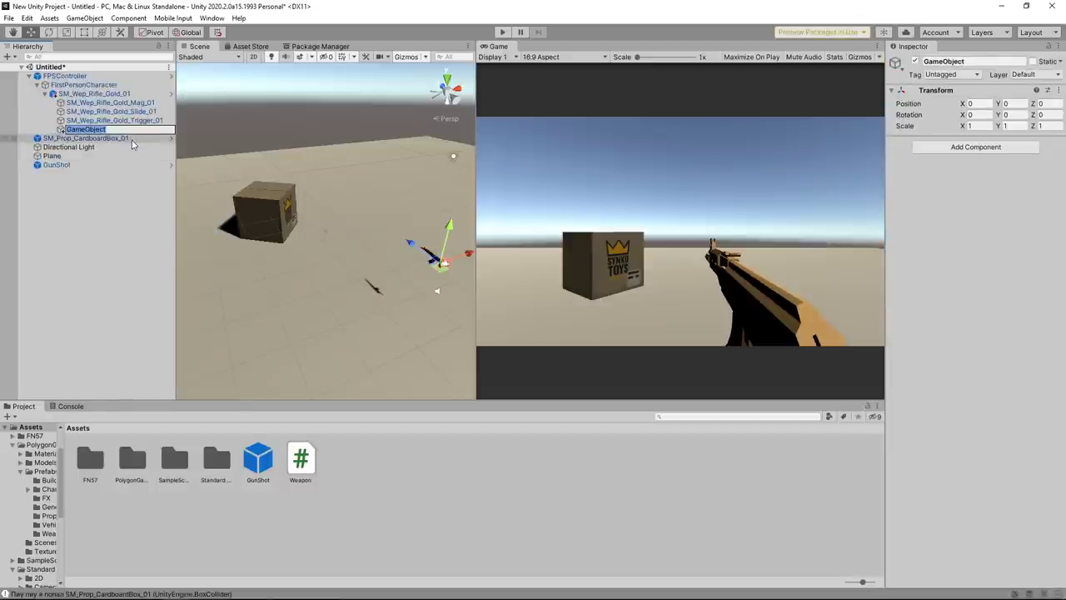
pyautogui.write('Bullet Spawner')
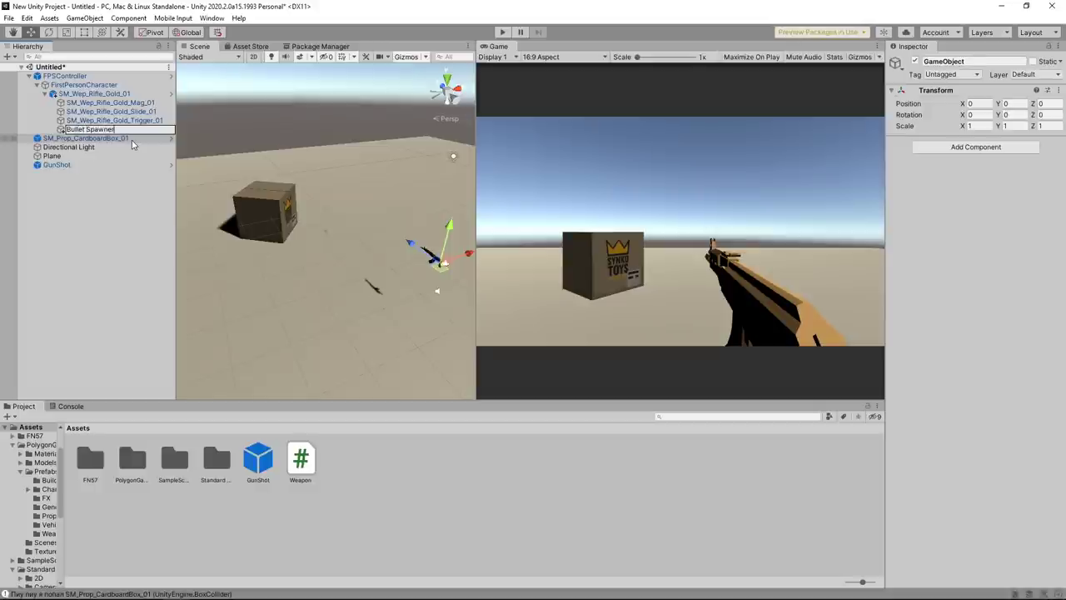
pyautogui.press('Return')
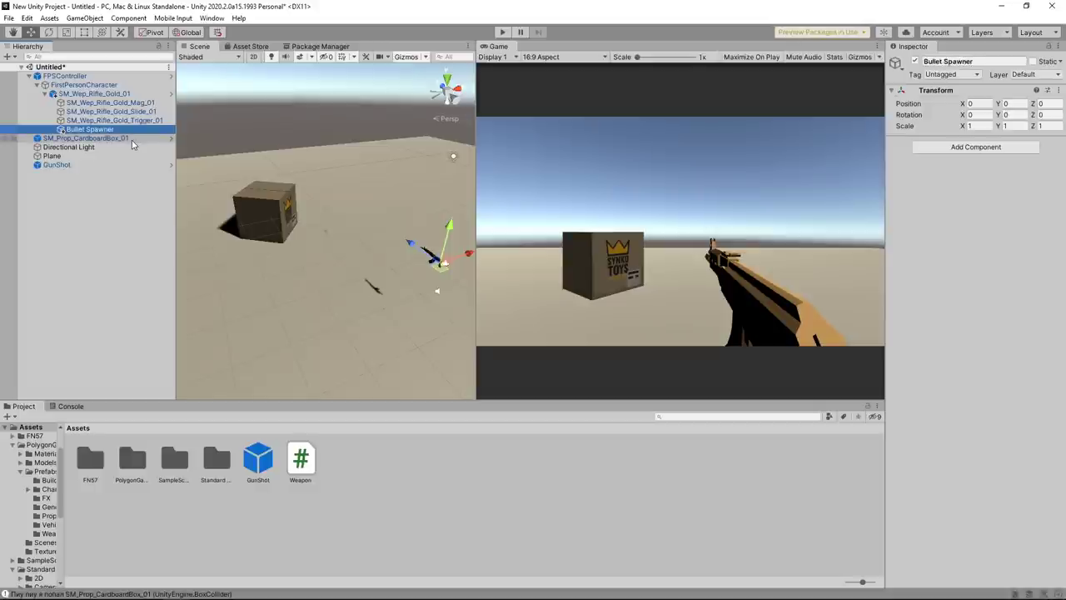
# Frame Bullet Spawner and move it forward to the muzzle, around -0.012, 0.07, 0.638.
pyautogui.press('f')
pyautogui.moveTo(433, 241)
pyautogui.keyDown('alt'); pyautogui.mouseDown()
pyautogui.moveTo(463, 243)
pyautogui.moveTo(403, 285)
pyautogui.moveTo(253, 243)
pyautogui.moveTo(408, 167)
pyautogui.moveTo(434, 198)
pyautogui.mouseUp(); pyautogui.keyUp('alt')
pyautogui.moveTo(434, 198); pyautogui.dragTo(491, 208, button='right')
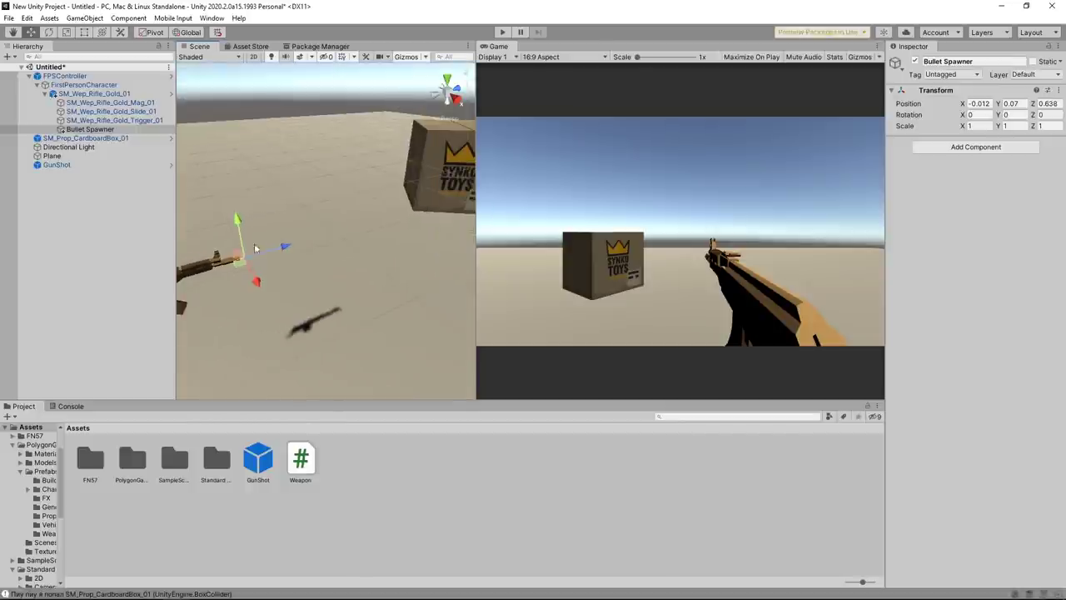
pyautogui.click(96, 94)
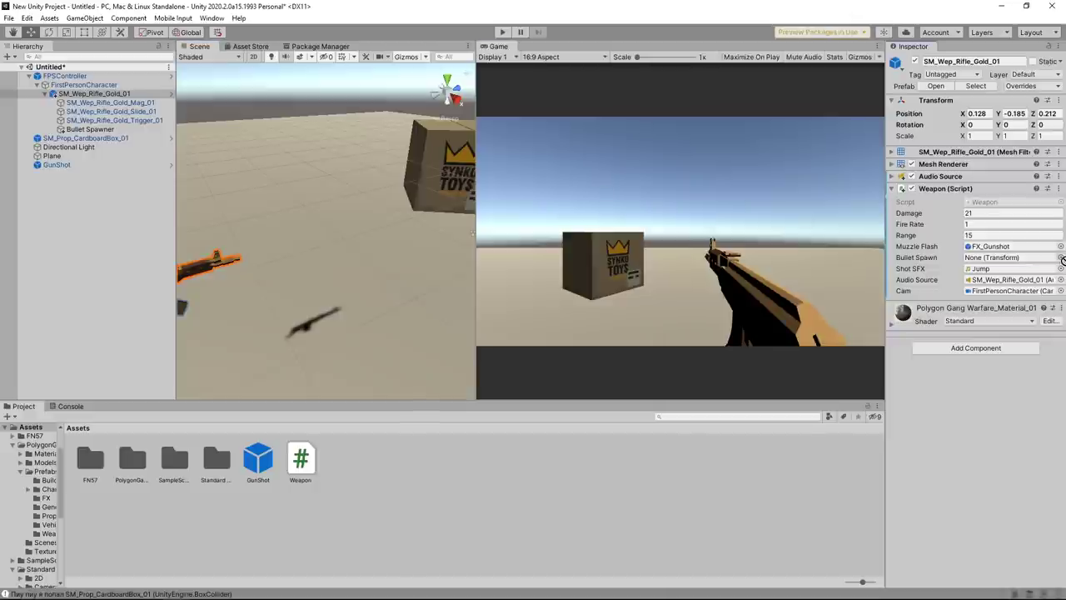
# Set Bullet Spawner as Bullet Spawn, then fire the rifle ten times in Play mode.
pyautogui.click(1029, 247)
pyautogui.moveTo(1032, 259); pyautogui.dragTo(1024, 257)
pyautogui.click(502, 31)
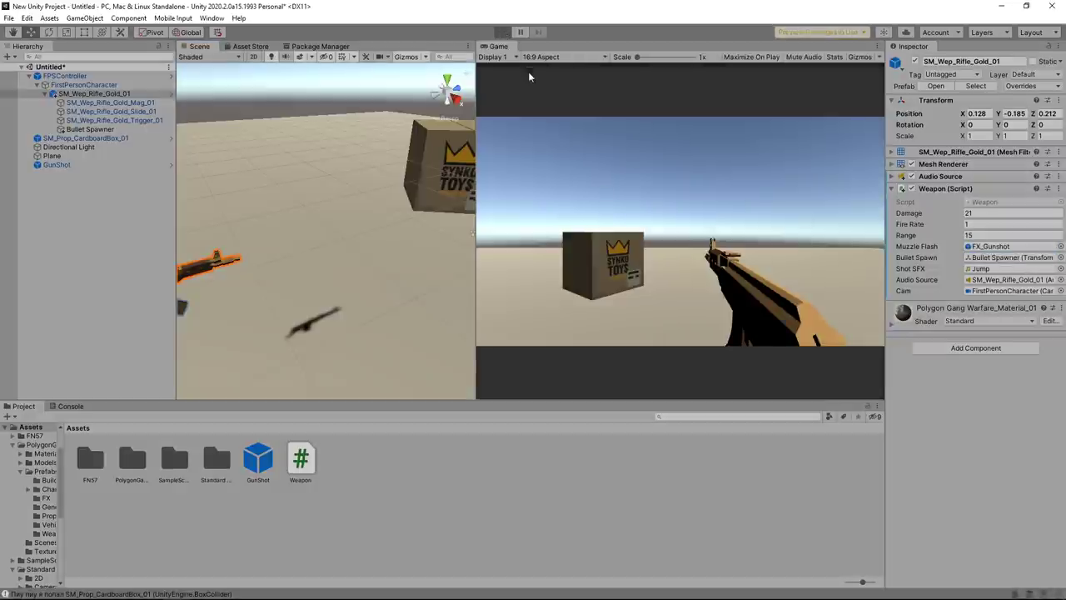
pyautogui.click(680, 231)
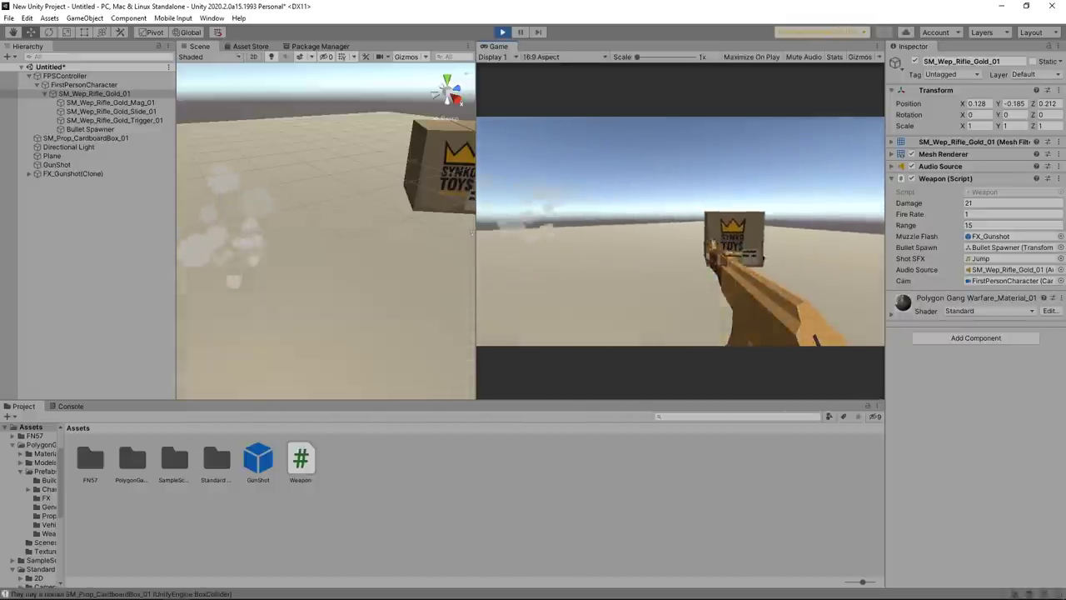
pyautogui.click(681, 231)
pyautogui.click(680, 231)
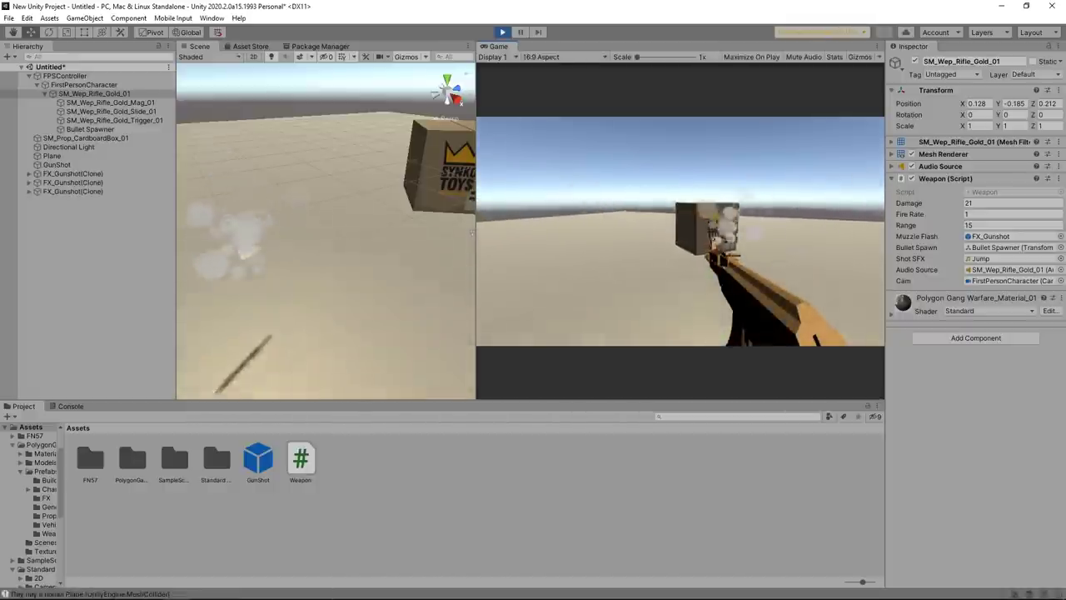
pyautogui.click(680, 231)
pyautogui.click(680, 231)
pyautogui.click(681, 230)
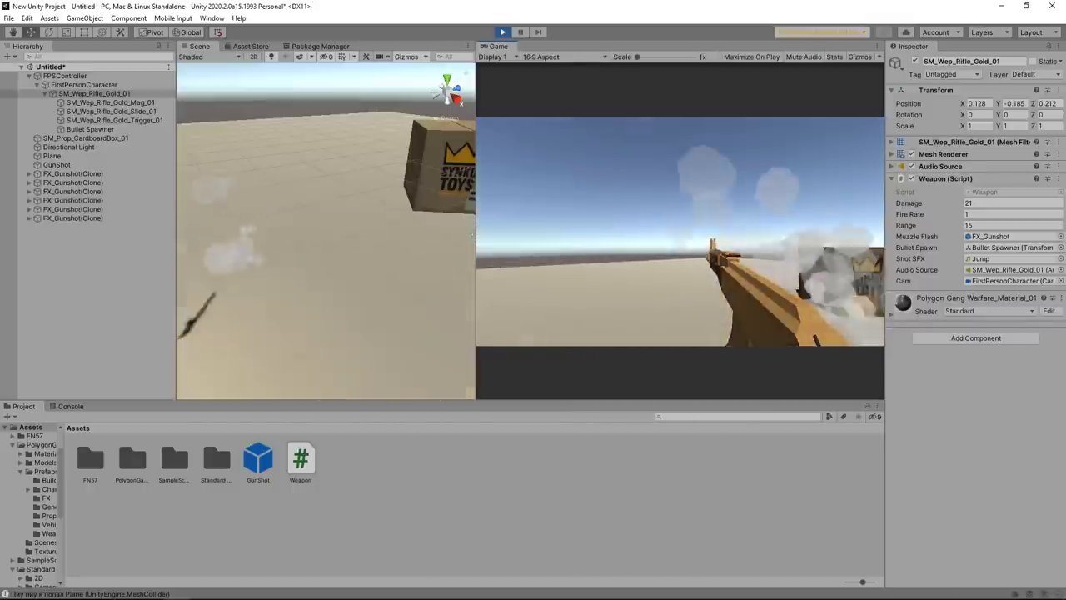
pyautogui.click(681, 231)
pyautogui.click(680, 231)
pyautogui.click(681, 231)
pyautogui.click(680, 231)
pyautogui.click(680, 230)
pyautogui.click(680, 231)
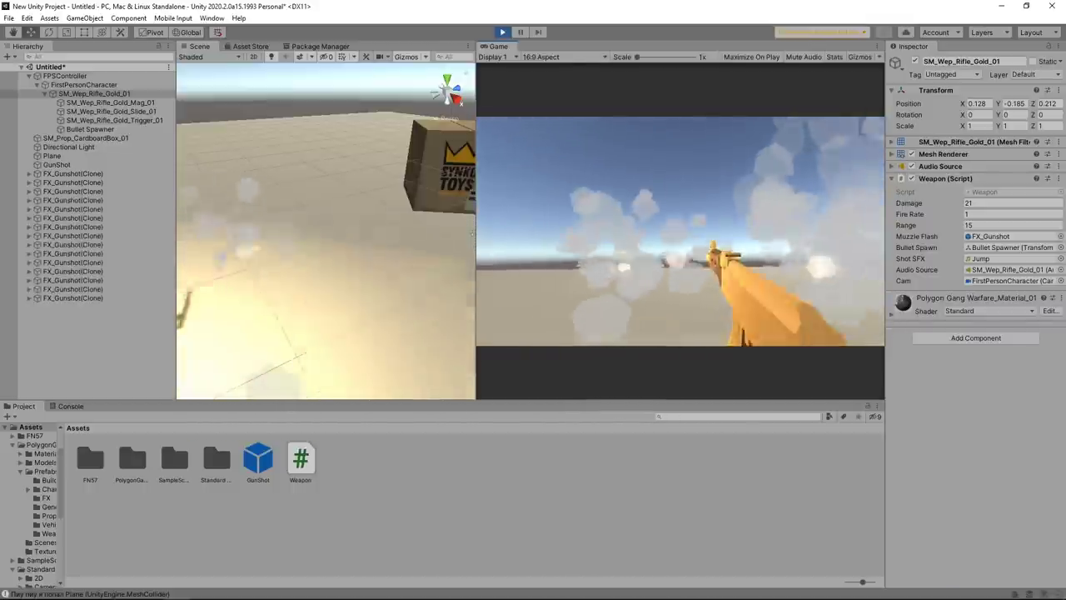
# Stop Play mode and expand GunShot's Particle System settings.
pyautogui.press('Escape')
pyautogui.click(502, 32)
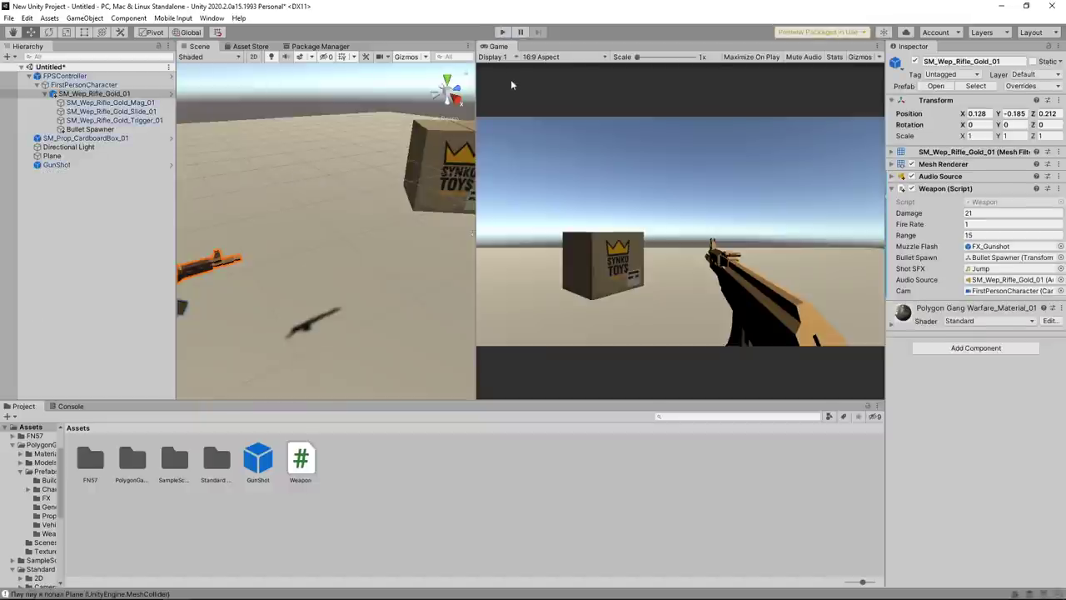
pyautogui.click(893, 153)
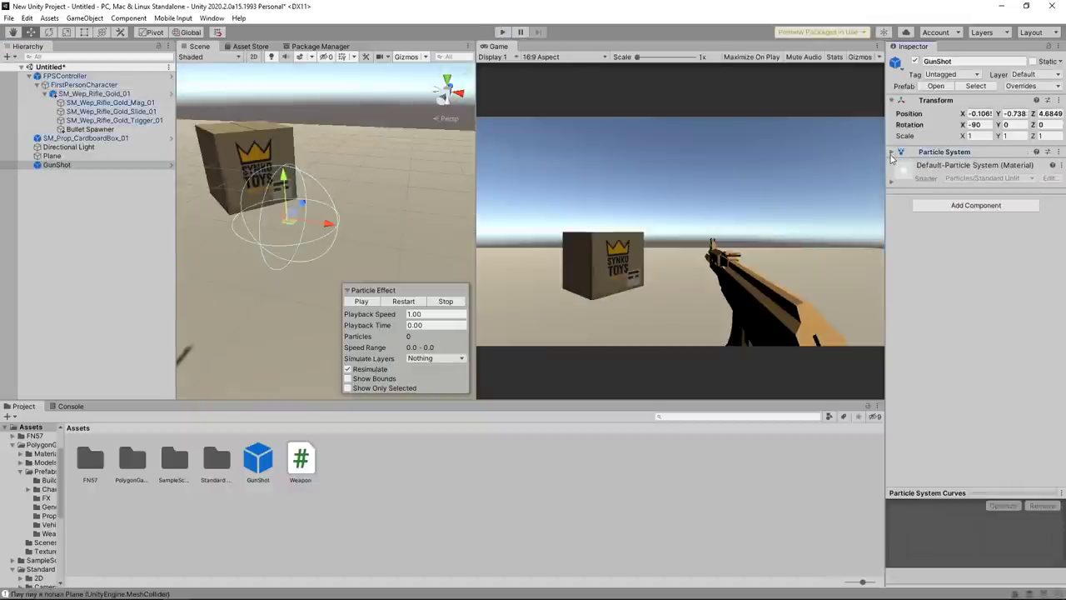
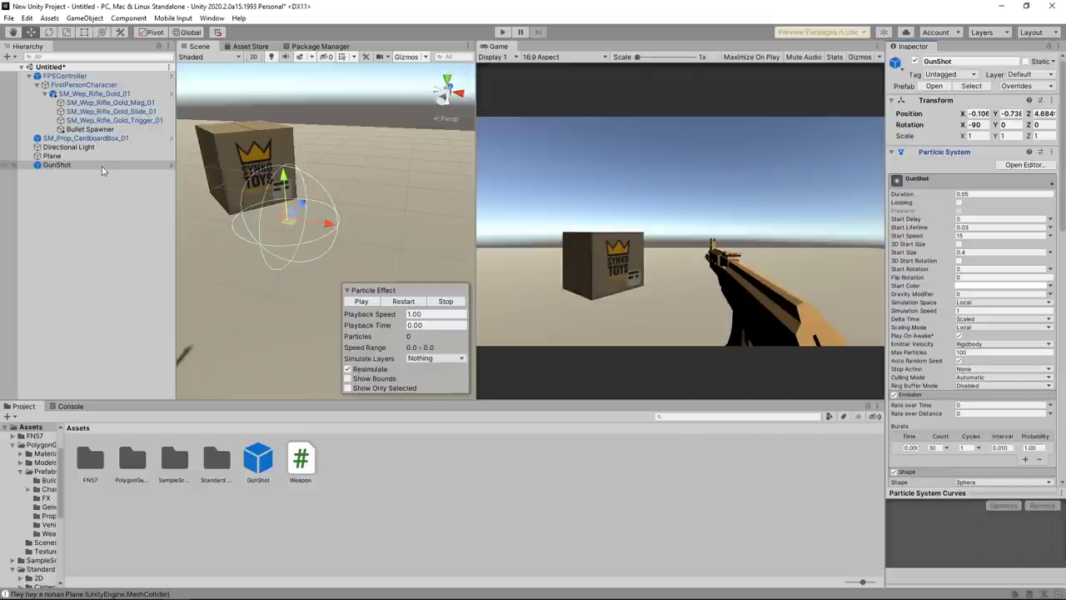
# Parent GunShot under Bullet Spawner and set its position to 0,0,0.
pyautogui.moveTo(51, 166); pyautogui.dragTo(109, 131)
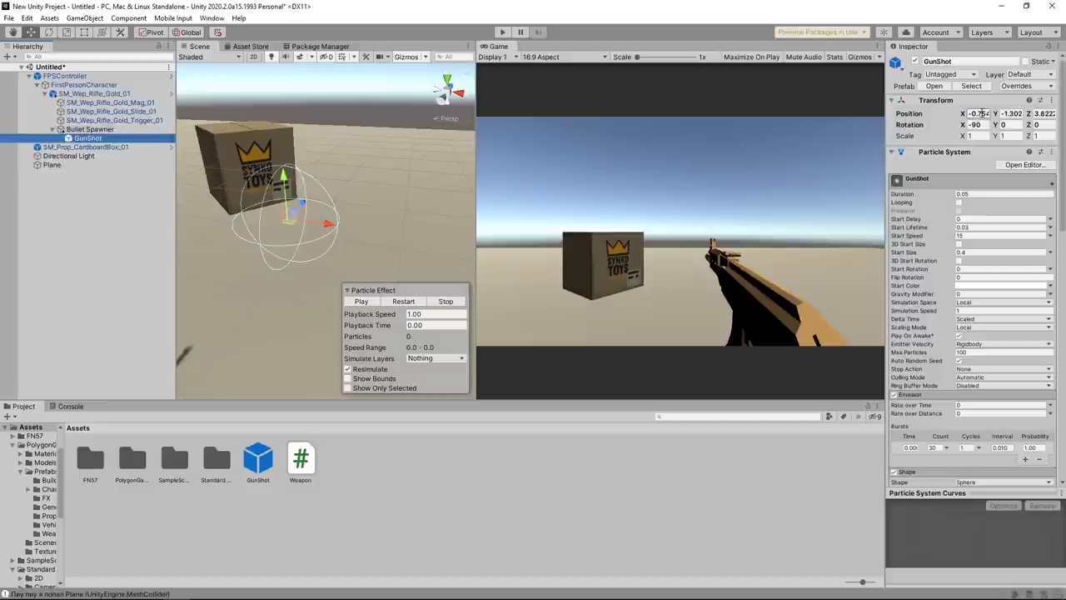
pyautogui.click(986, 114)
pyautogui.write('0')
pyautogui.press('Tab')
pyautogui.write('0')
pyautogui.press('Tab')
pyautogui.write('0')
pyautogui.press('Return')
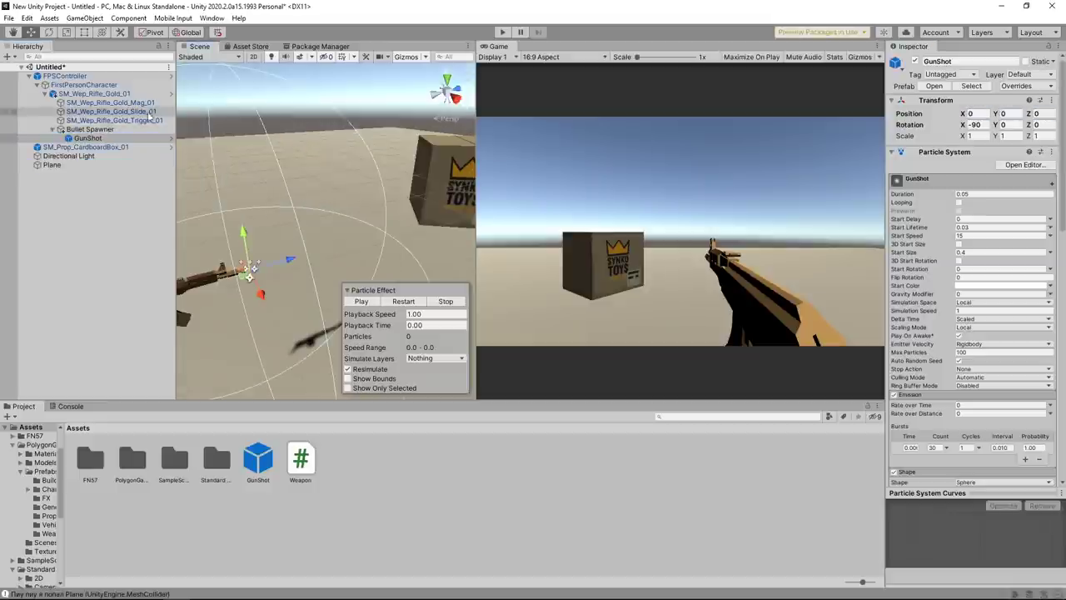
# Place the FX_Gunshot prefab under Bullet Spawner and disable the old GunShot object.
pyautogui.click(89, 95)
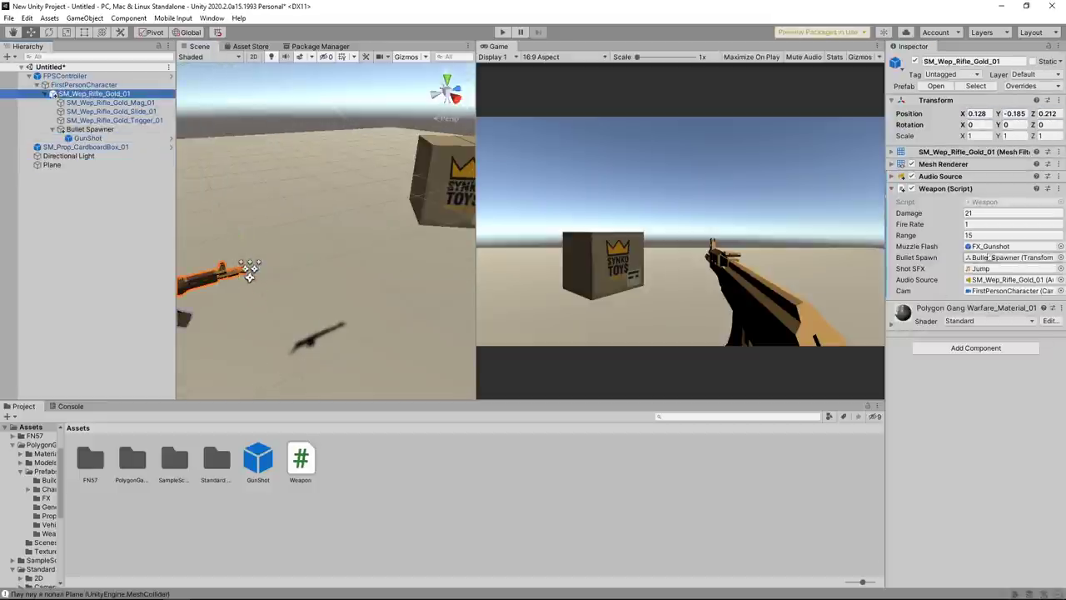
pyautogui.click(990, 247)
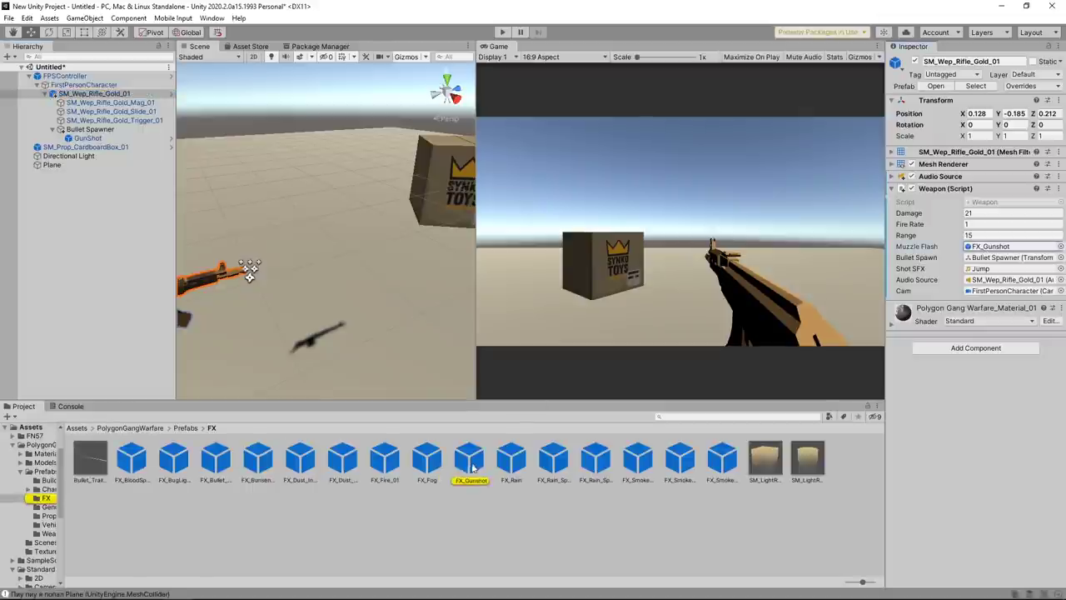
pyautogui.moveTo(471, 468); pyautogui.dragTo(107, 139)
pyautogui.click(915, 62)
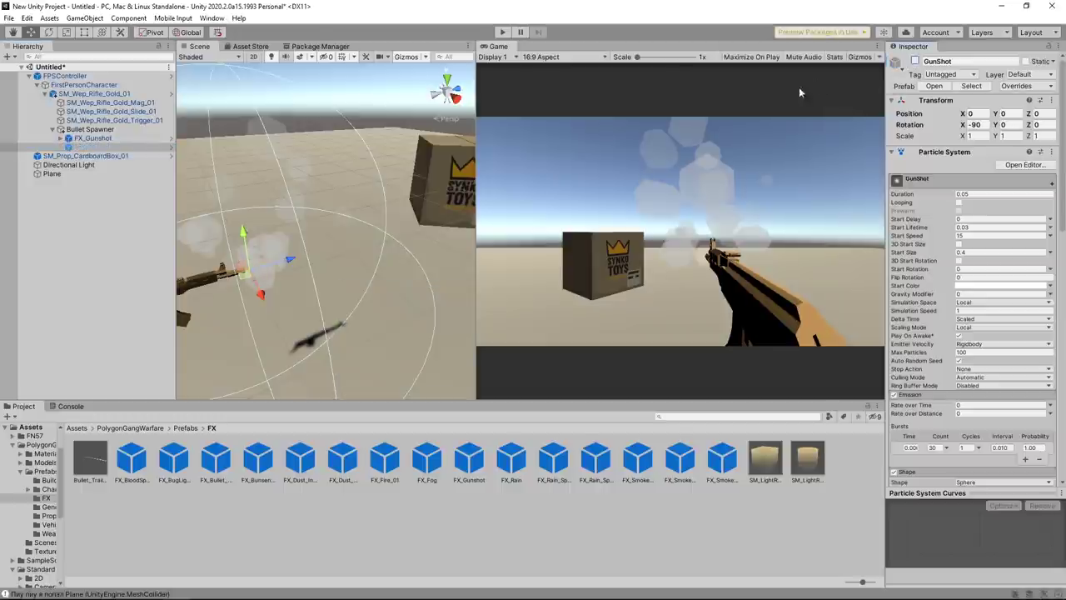
pyautogui.hotkey('alt', 'Tab')
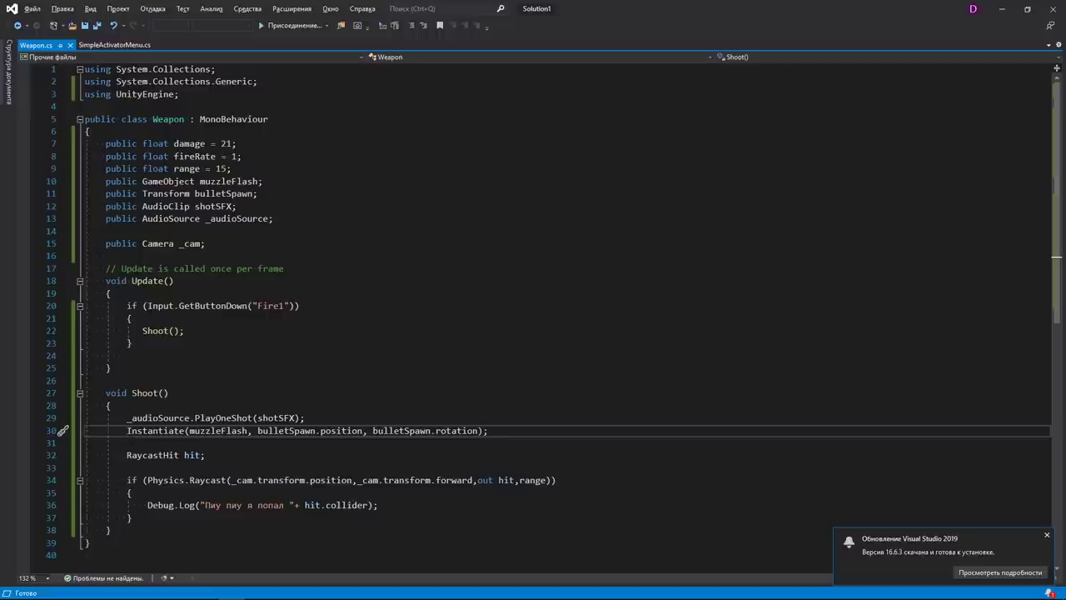
# Comment out the Instantiate line and change muzzleFlash's type from GameObject to ParticleSystem.
pyautogui.write('//')
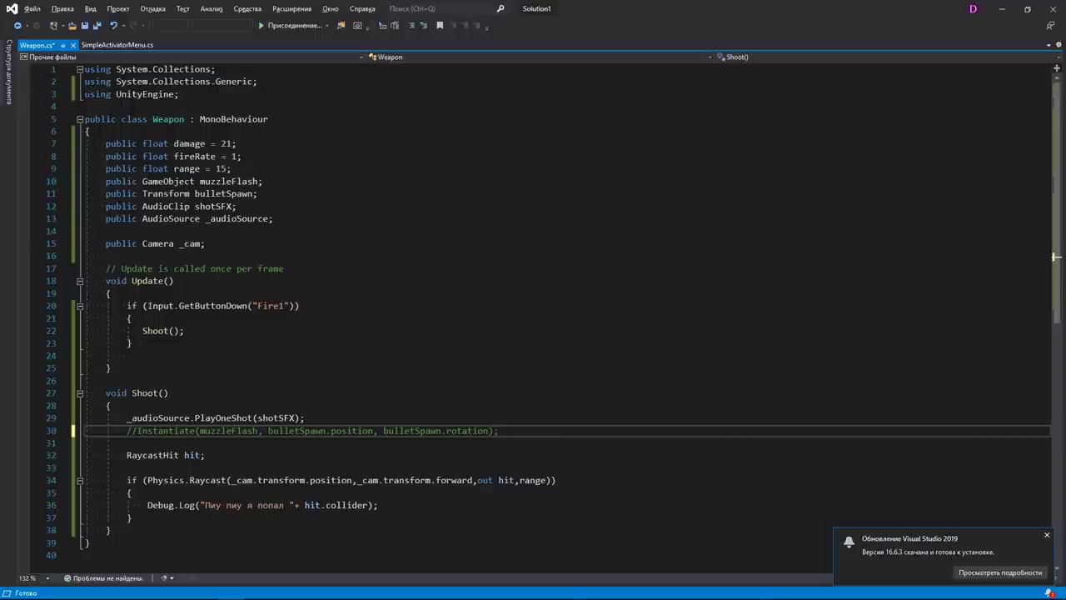
pyautogui.doubleClick(144, 181)
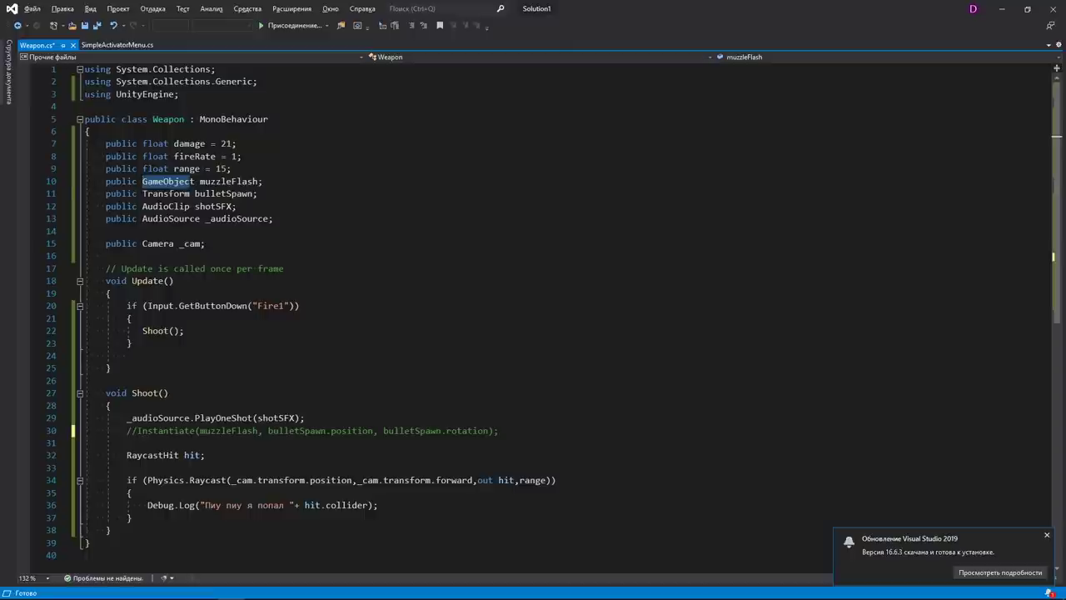
pyautogui.write('Particl')
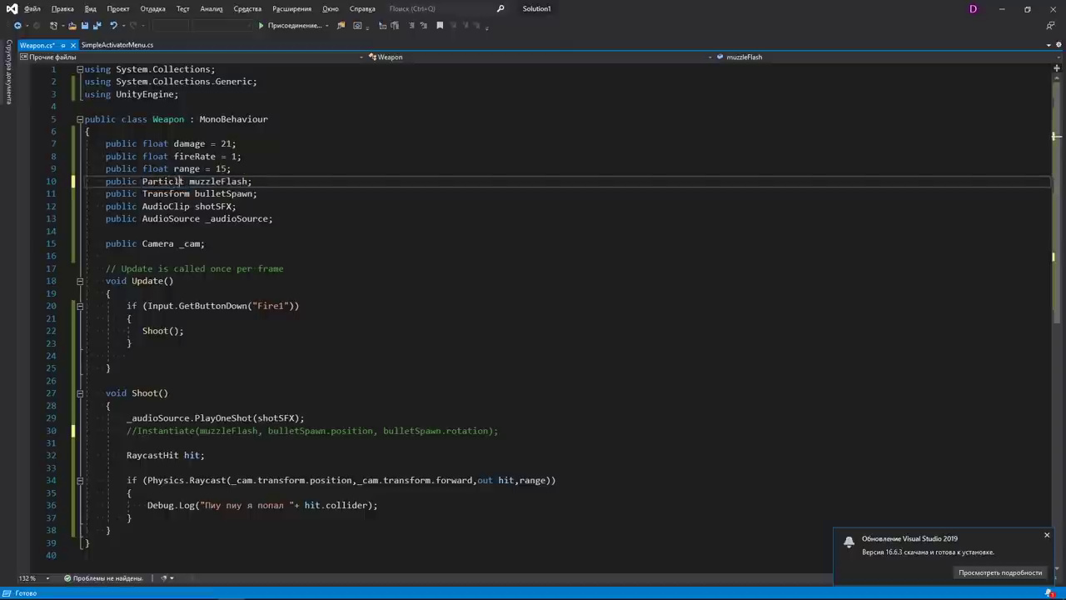
pyautogui.write('eSystem')
# Start a muzzleFlash call on a new line below the commented Instantiate.
pyautogui.click(499, 431)
pyautogui.press('Return')
pyautogui.write('muzzle')
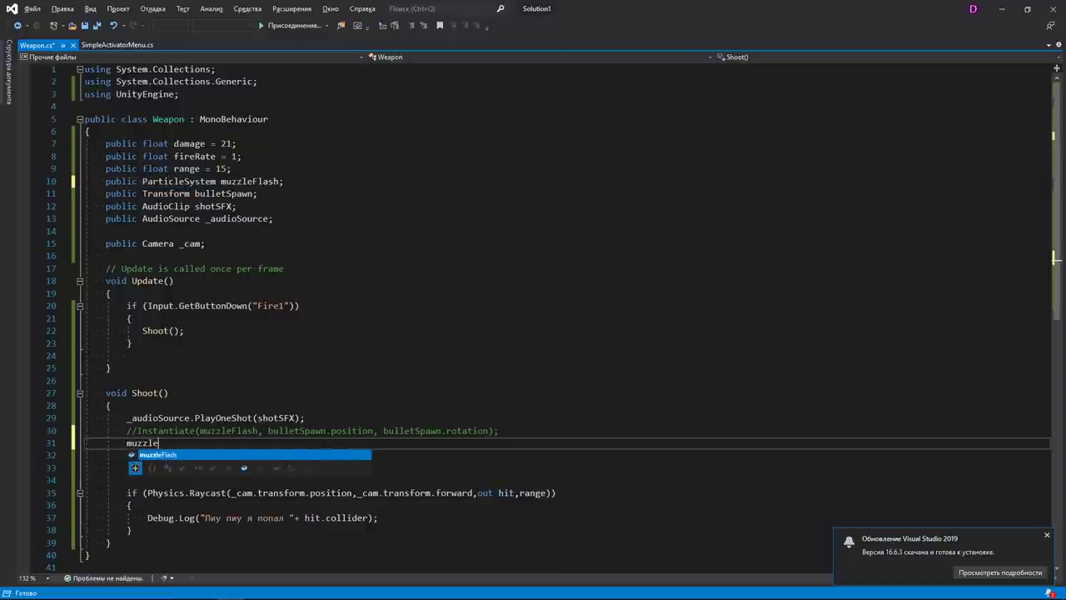
pyautogui.press('Tab')
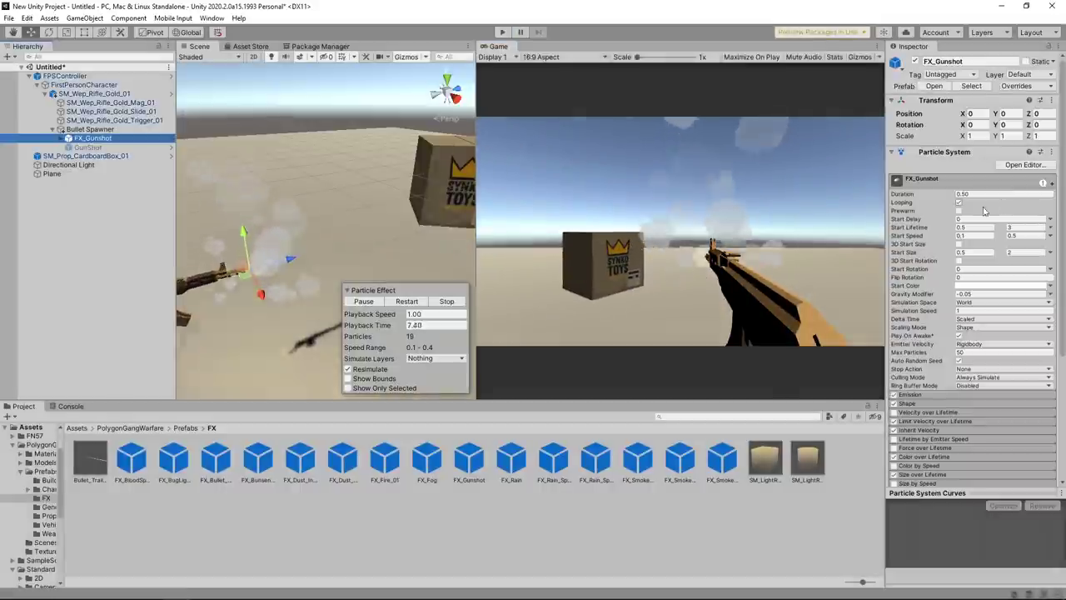
# Turn off Looping on FX_Gunshot and assign it to the rifle's Muzzle Flash field.
pyautogui.click(958, 202)
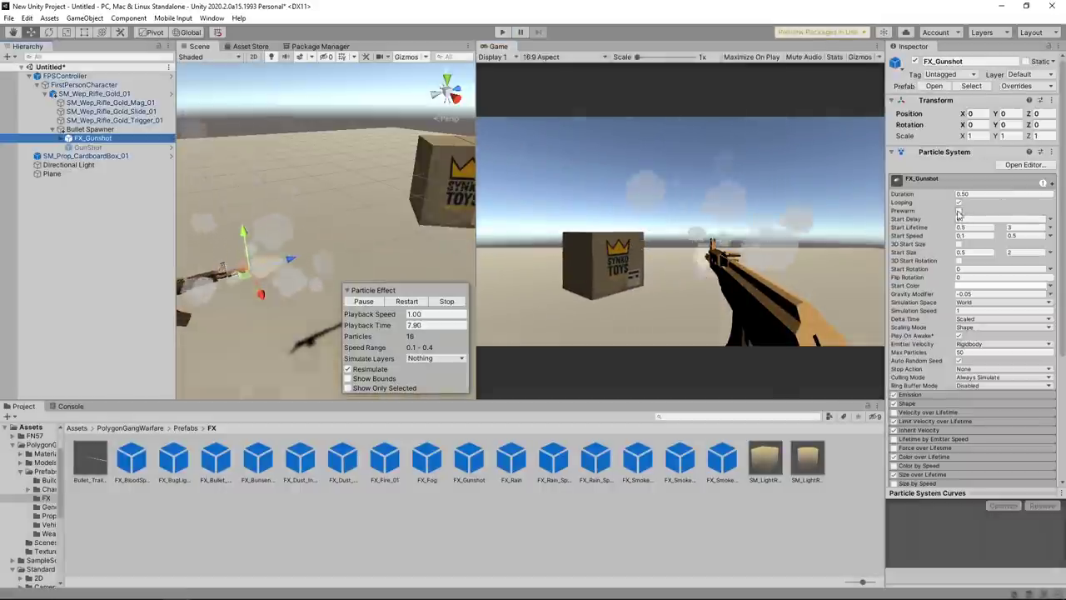
pyautogui.click(97, 94)
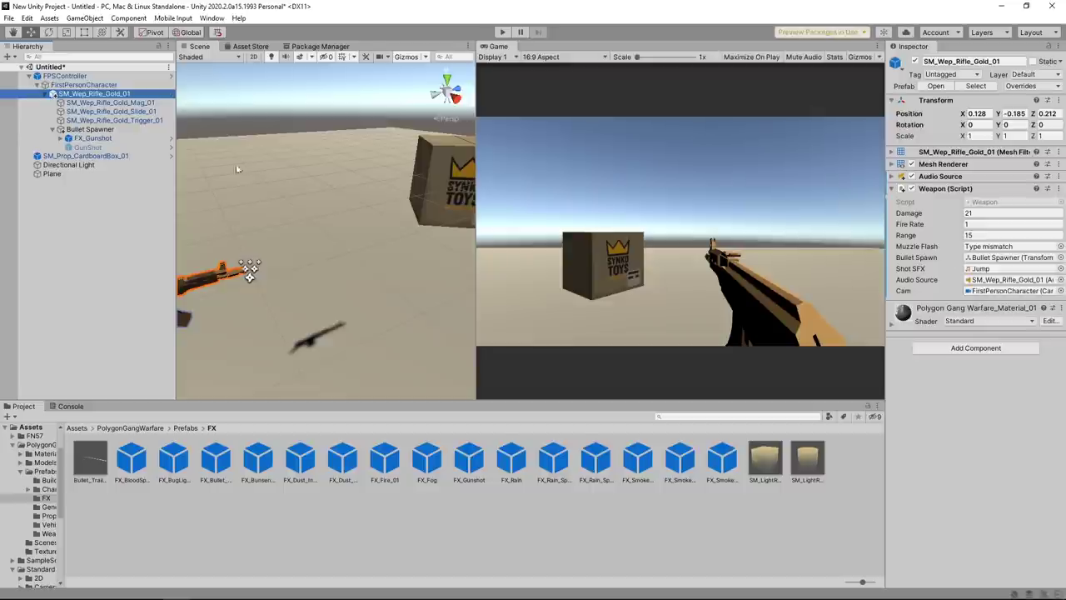
pyautogui.moveTo(105, 148); pyautogui.dragTo(1011, 250)
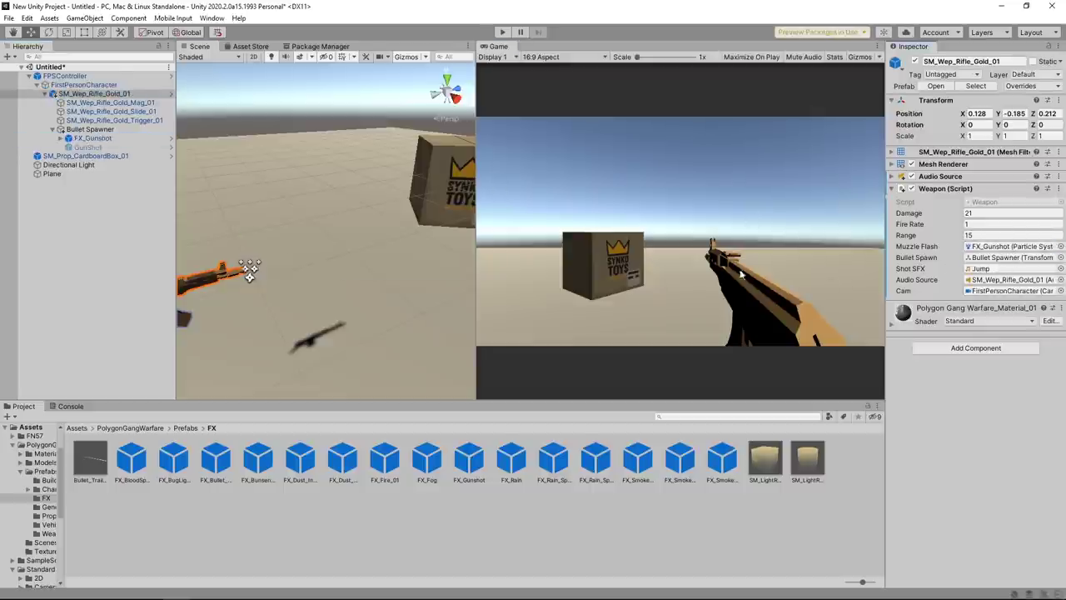
# Turn off Looping on the FX_Gunshot_Flash child effect.
pyautogui.click(79, 138)
pyautogui.click(63, 138)
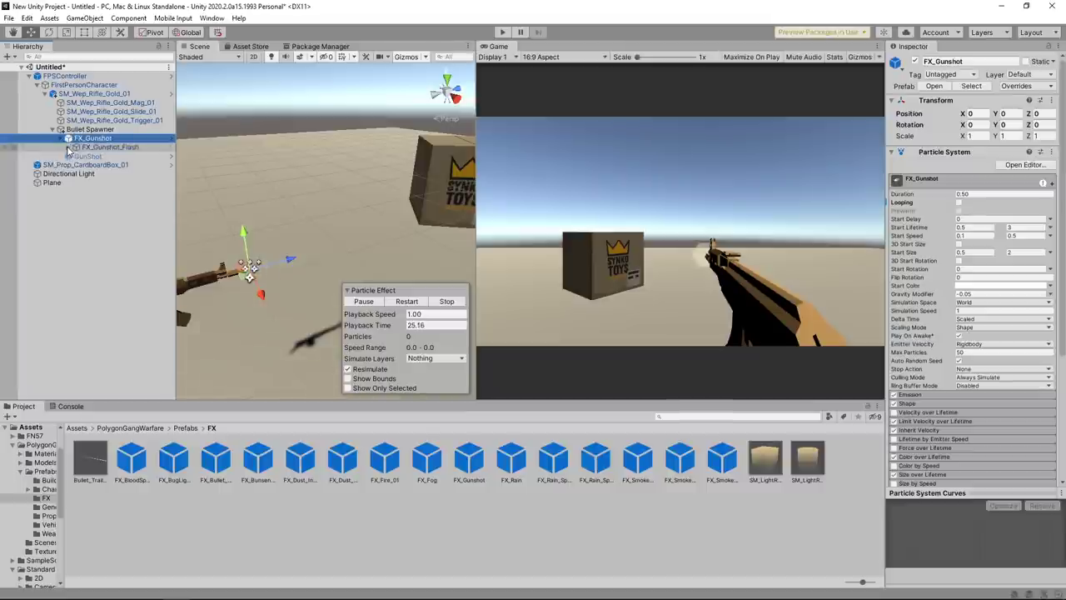
pyautogui.click(110, 147)
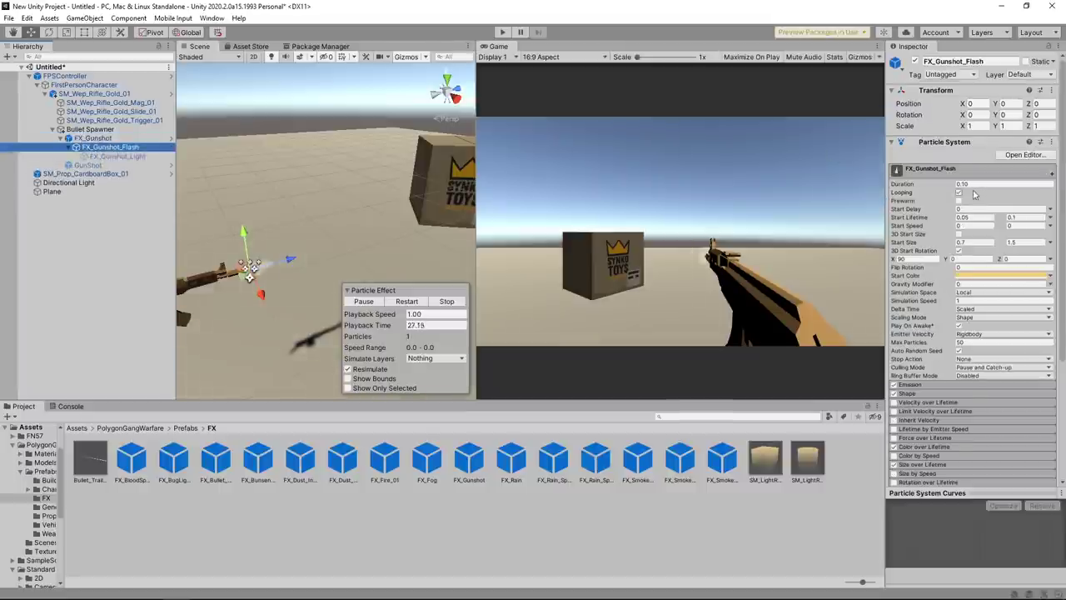
pyautogui.click(959, 192)
# Test-play the game to check the muzzle flash, then stop.
pyautogui.click(503, 32)
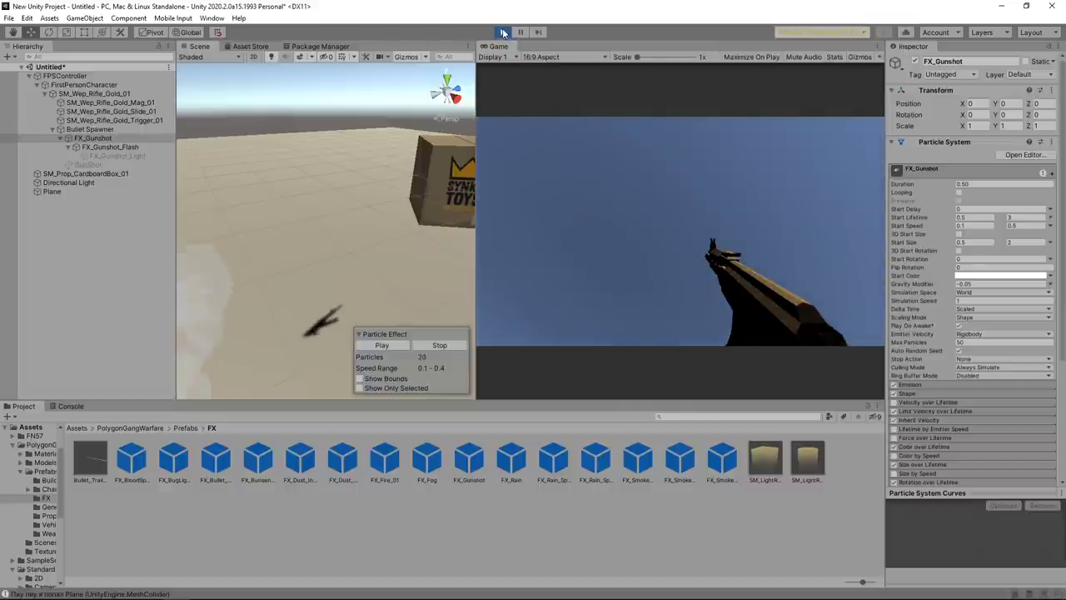
pyautogui.click(502, 32)
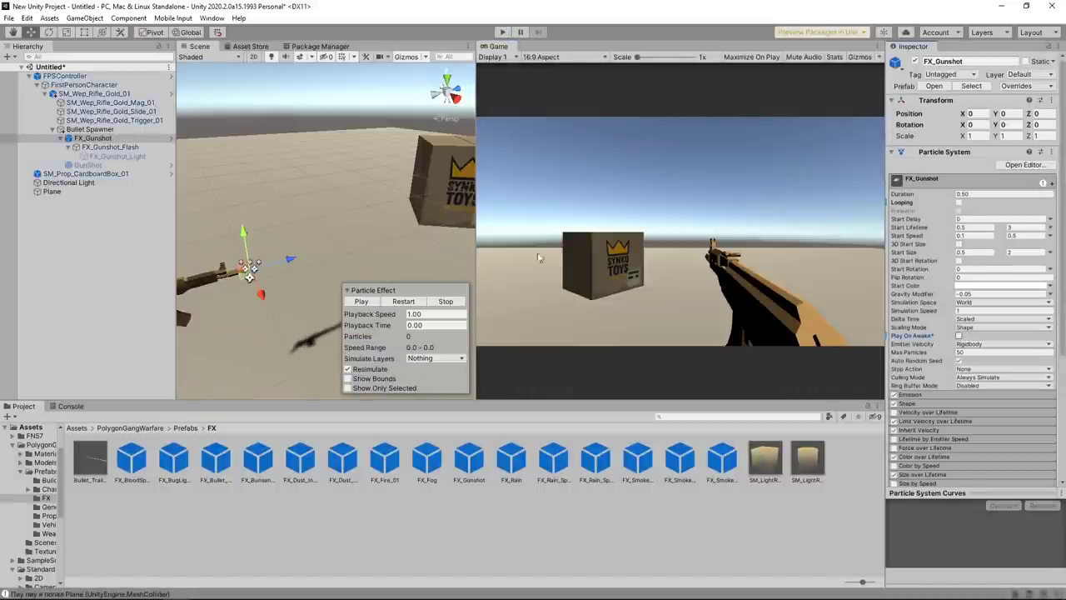
pyautogui.press('Down')
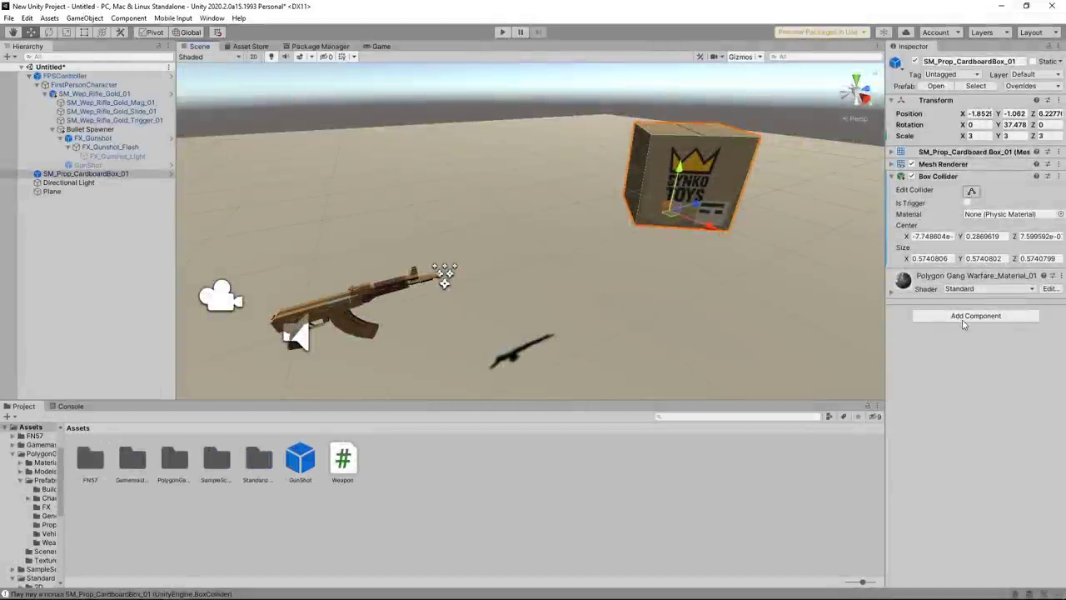
# Add a Rigidbody component to the cardboard box.
pyautogui.click(964, 324)
pyautogui.write('k')
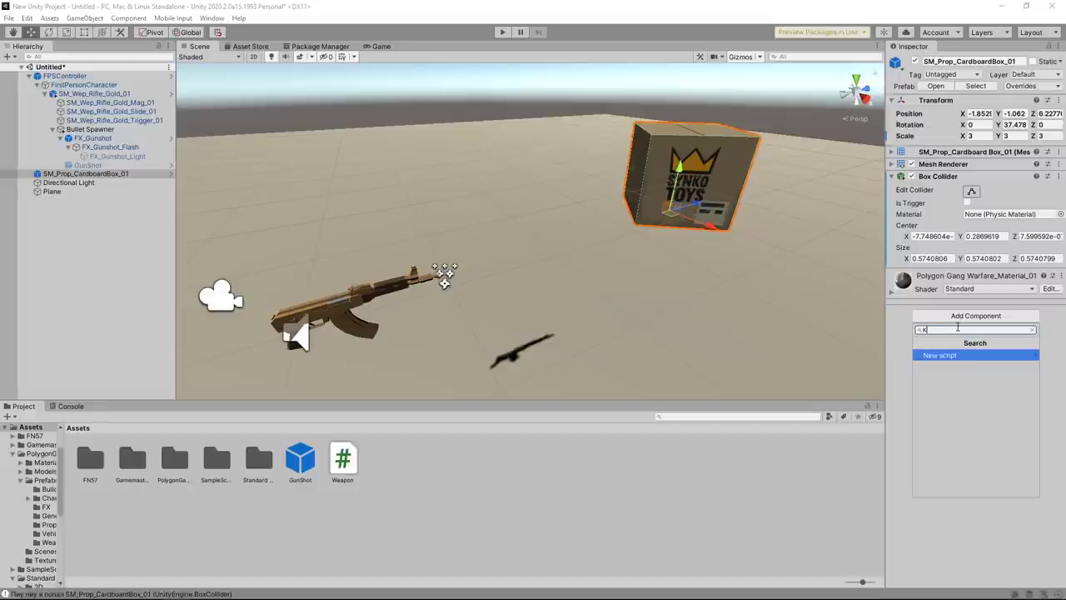
pyautogui.write('igi')
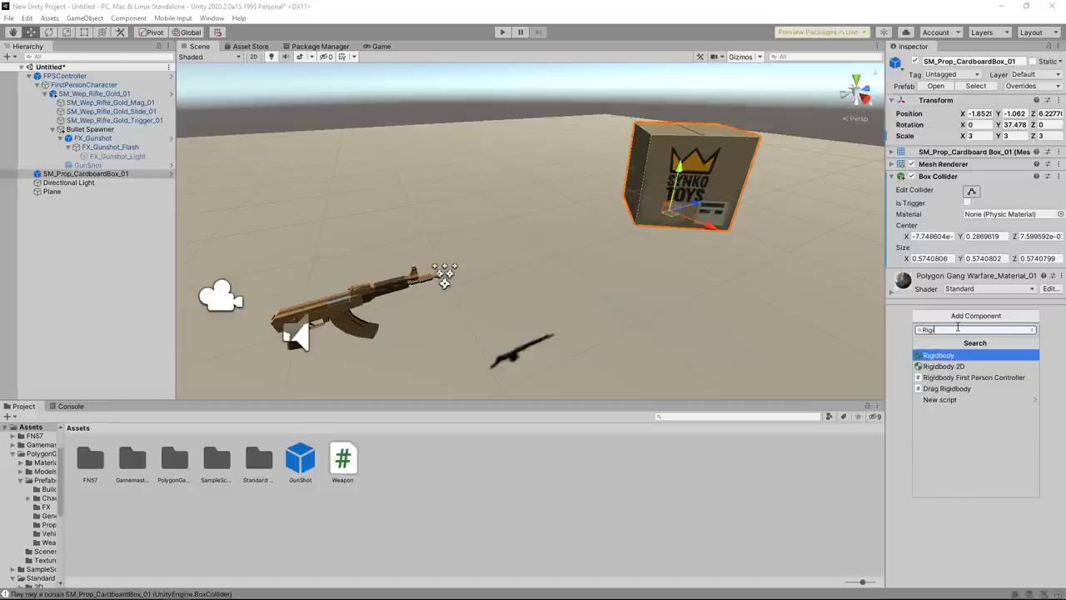
pyautogui.press('Return')
pyautogui.press('f')
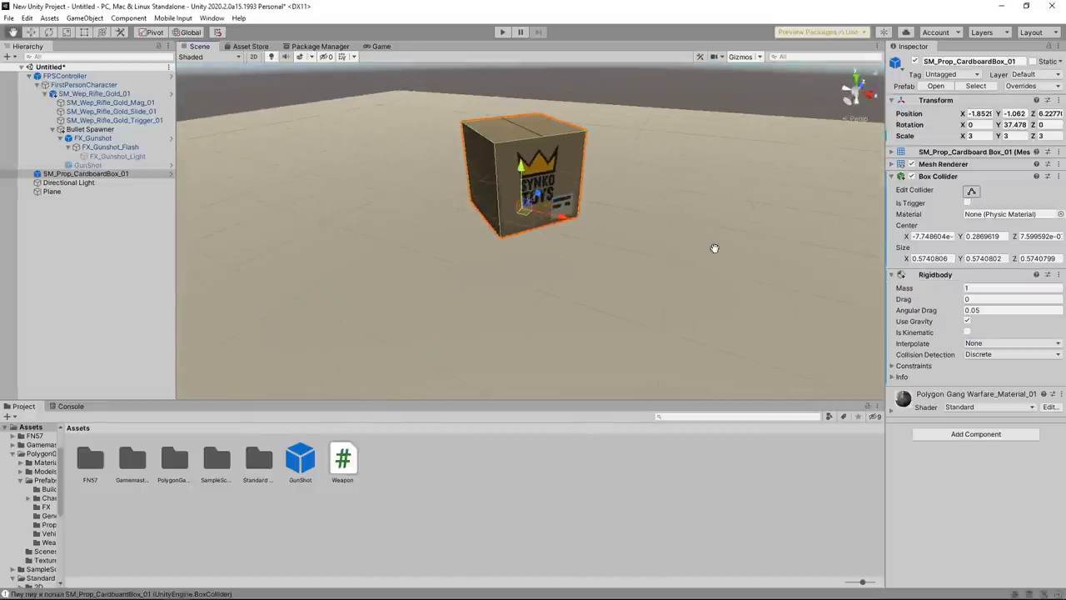
# Duplicate the box twice, moving each copy to the right and rotating it.
pyautogui.hotkey('ctrl', 'd')
pyautogui.moveTo(527, 216); pyautogui.dragTo(693, 219)
pyautogui.press('e')
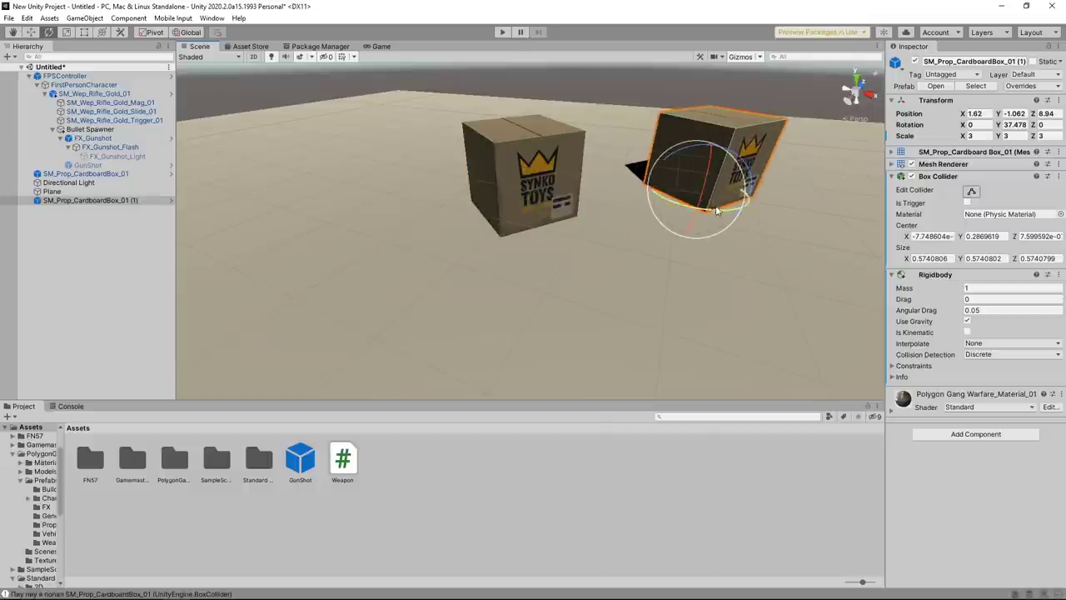
pyautogui.moveTo(745, 194)
pyautogui.mouseDown()
pyautogui.moveTo(716, 238)
pyautogui.moveTo(649, 184)
pyautogui.mouseUp()
pyautogui.press('w')
pyautogui.hotkey('ctrl', 'd')
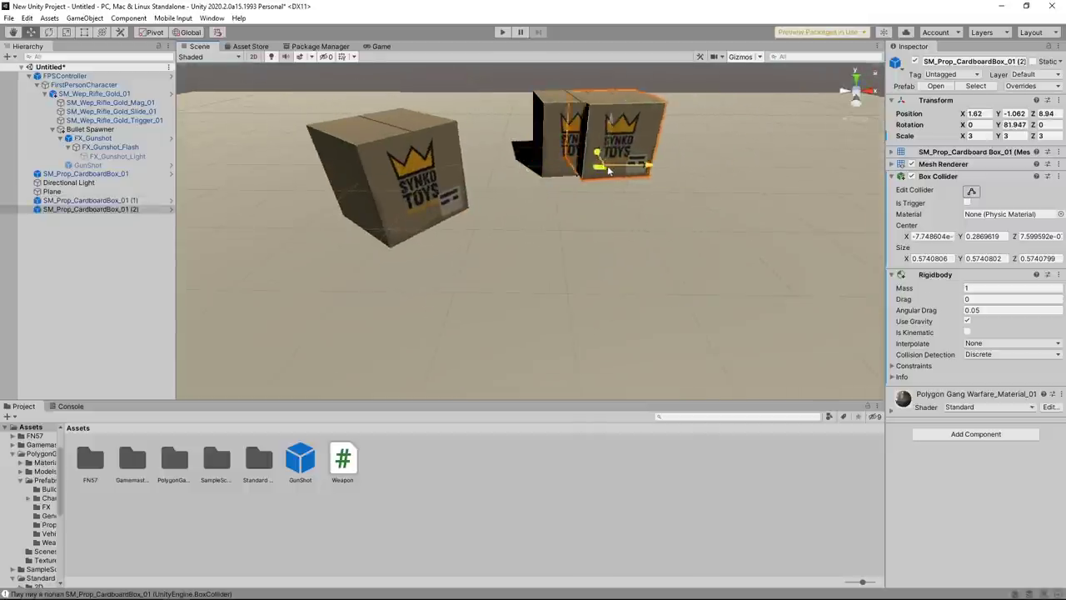
pyautogui.press('e')
pyautogui.moveTo(575, 166)
pyautogui.mouseDown()
pyautogui.moveTo(750, 179)
pyautogui.moveTo(708, 193)
pyautogui.mouseUp()
pyautogui.click(638, 85)
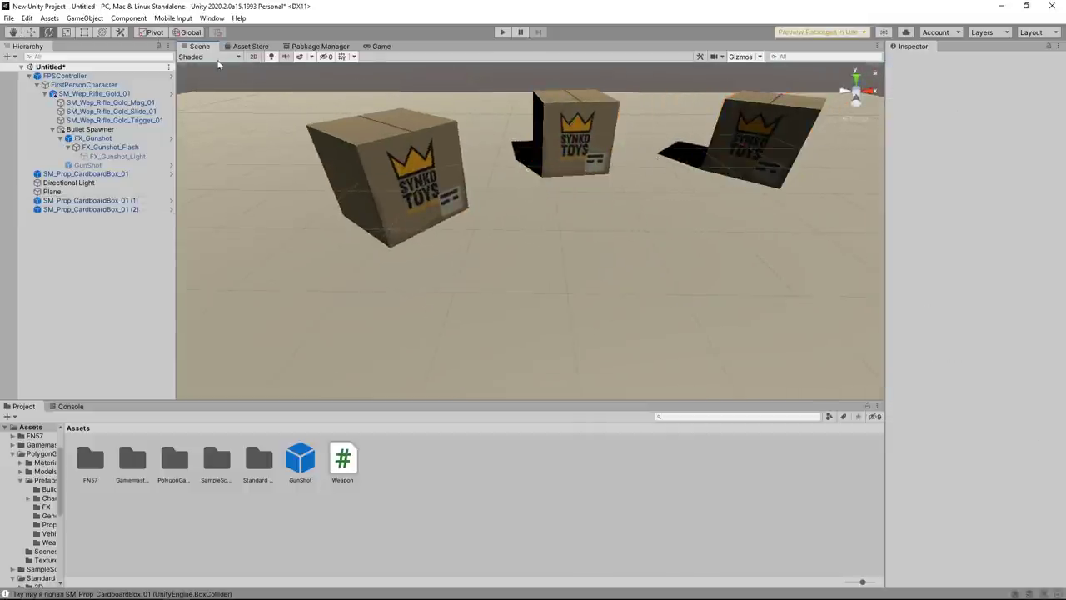
pyautogui.click(86, 17)
pyautogui.moveTo(111, 68)
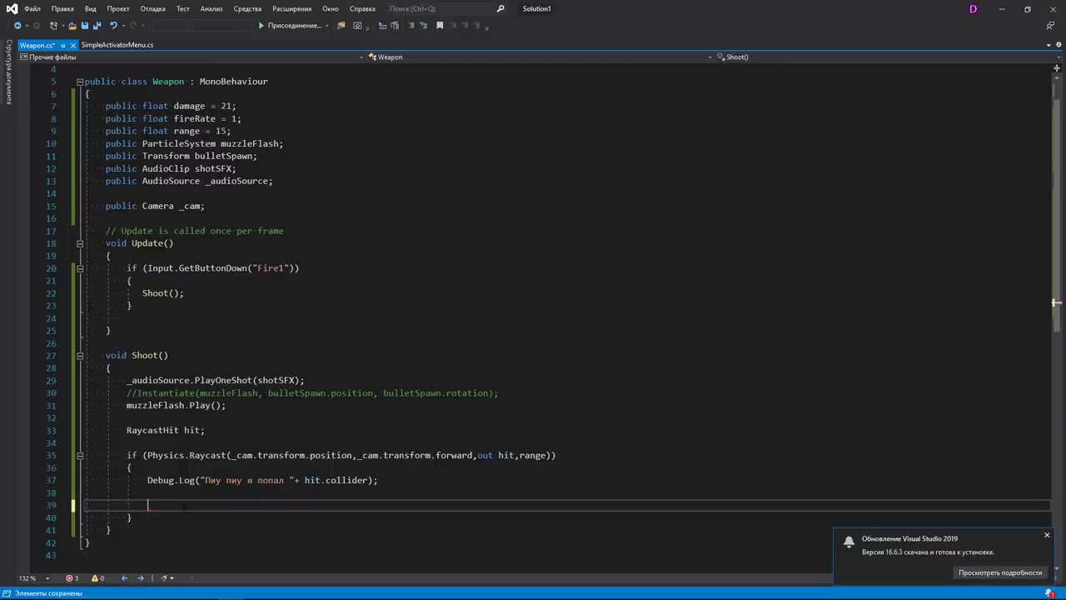
# In Shoot, add a hit.rigidbody null check calling AddForce(-hit.normal * force).
pyautogui.write('if')
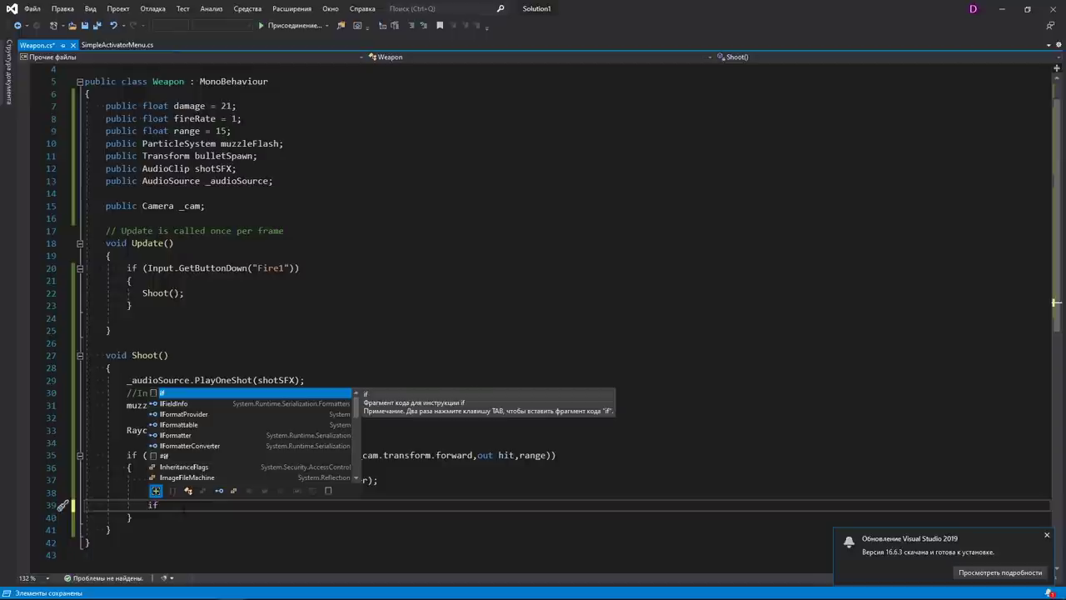
pyautogui.write('(hit.rigidbody')
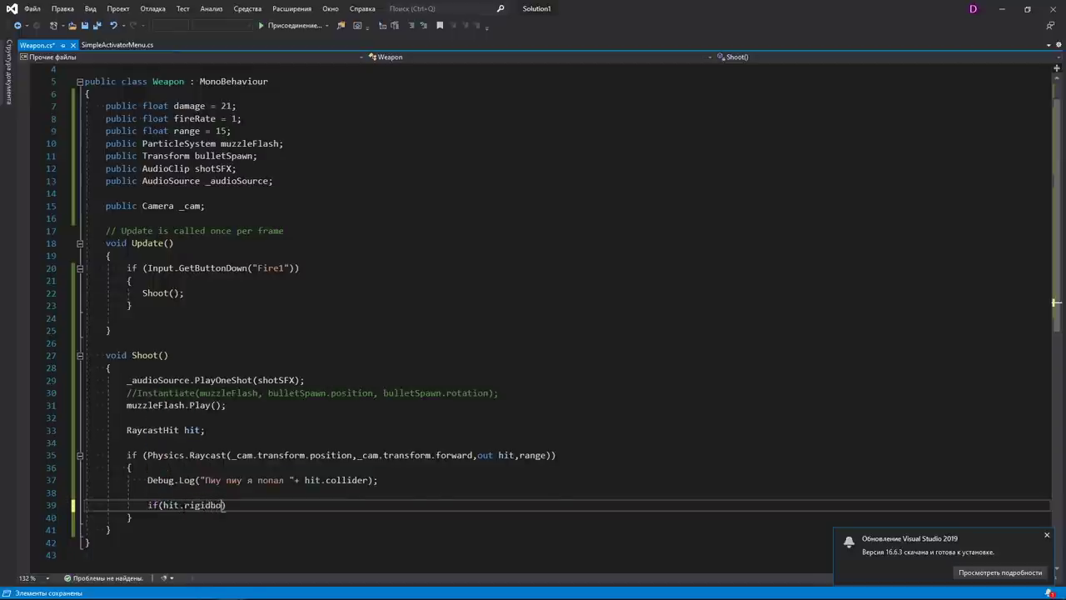
pyautogui.write(' !=nu')
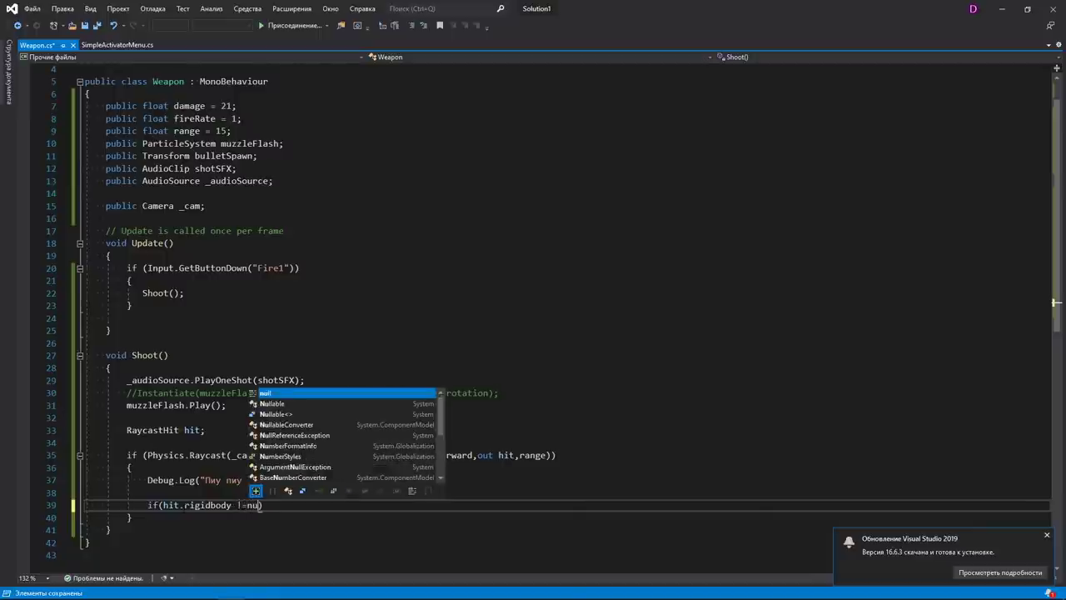
pyautogui.write('ll')
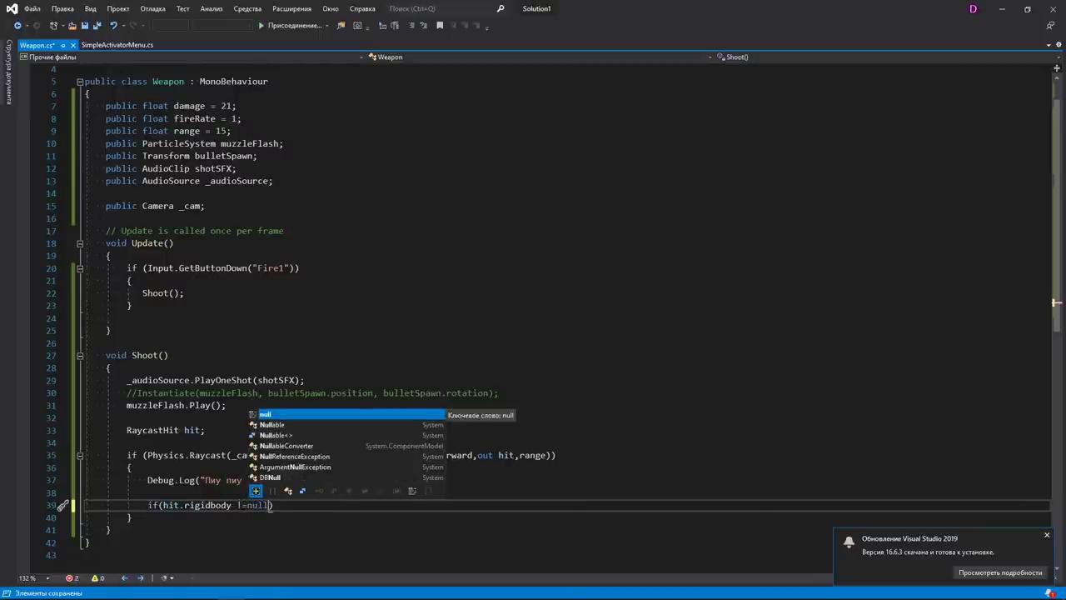
pyautogui.write(')')
pyautogui.press('Return')
pyautogui.write('{')
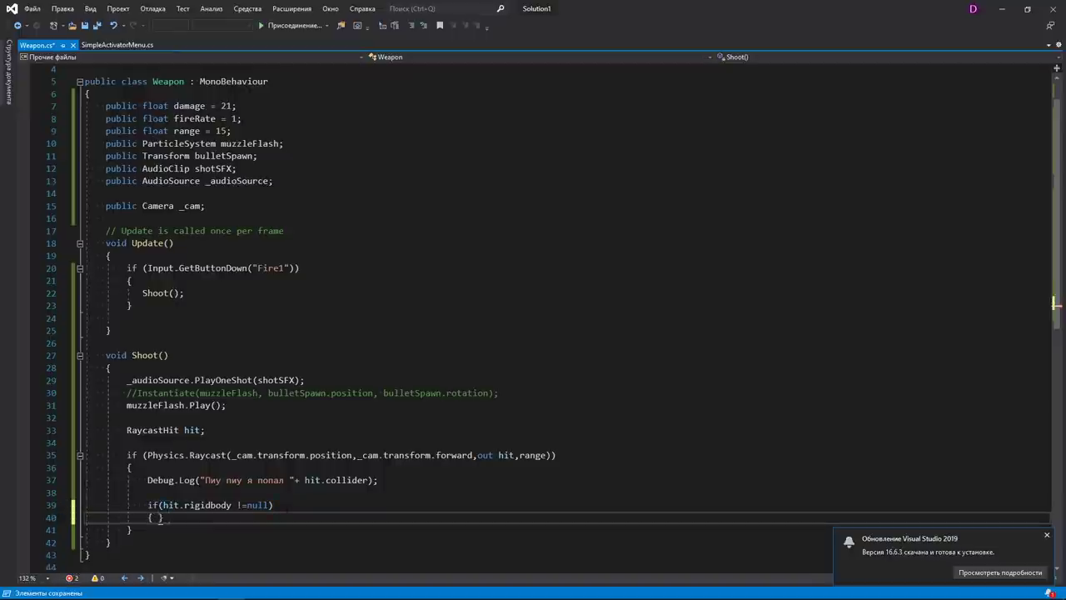
pyautogui.press('Return')
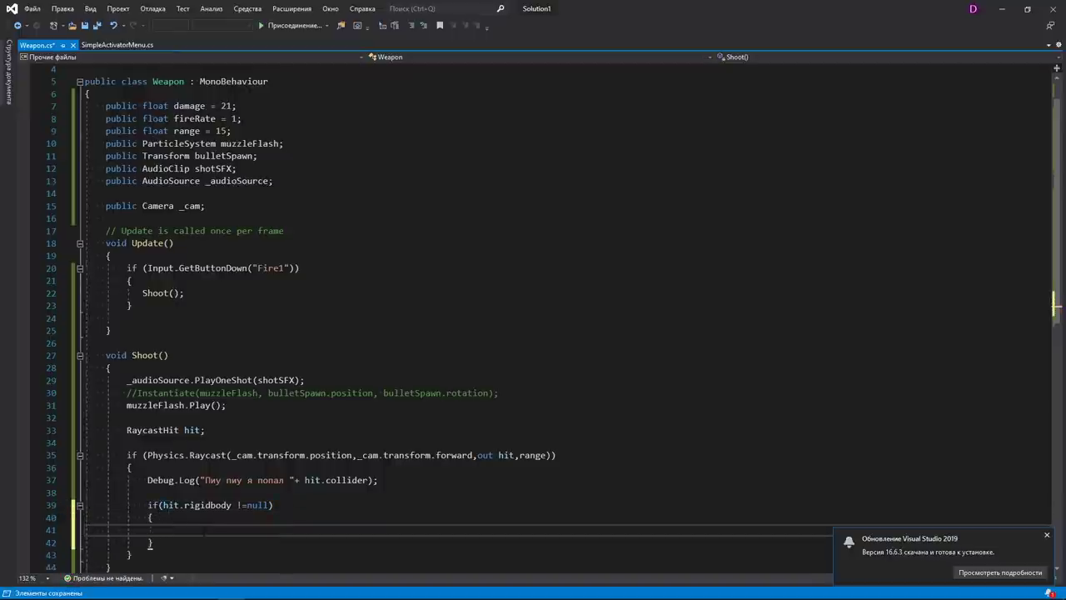
pyautogui.write('hit.rigidb')
pyautogui.write('ody.AddForce(-')
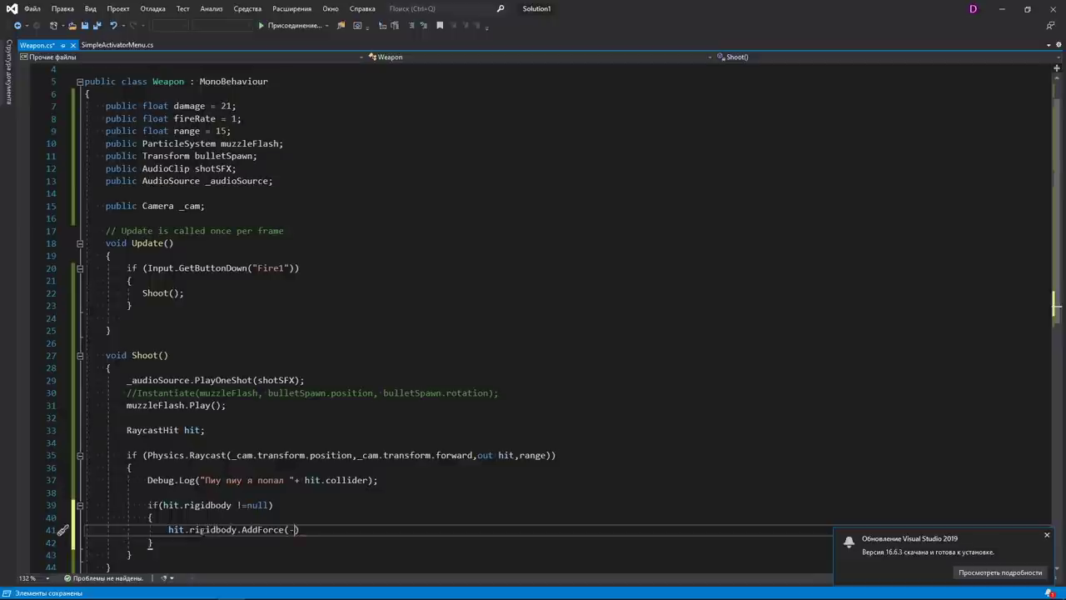
pyautogui.write('hit.')
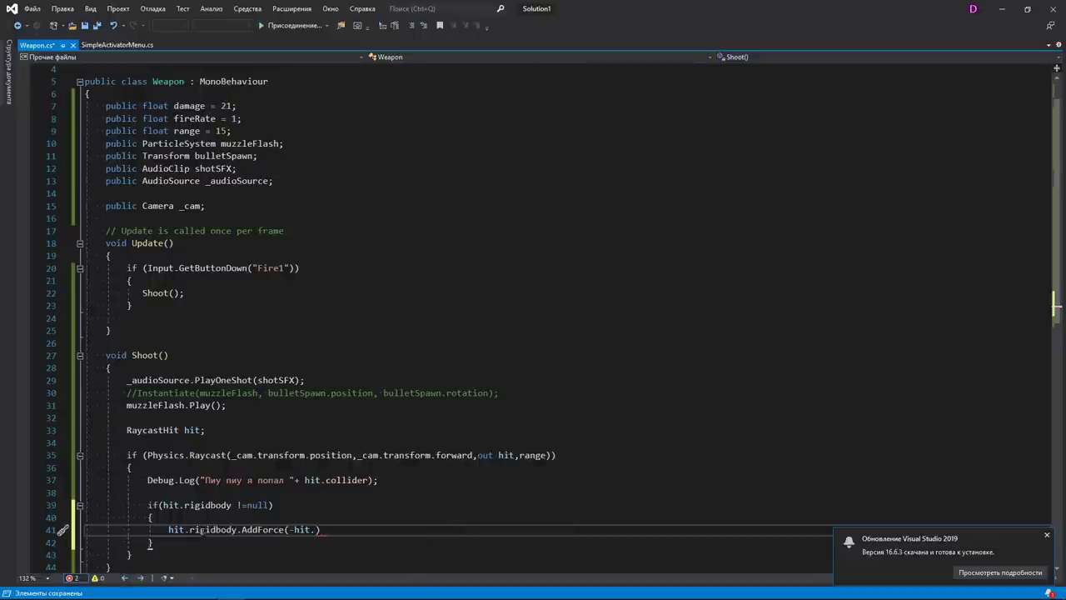
pyautogui.write('normal*')
pyautogui.press('BackSpace')
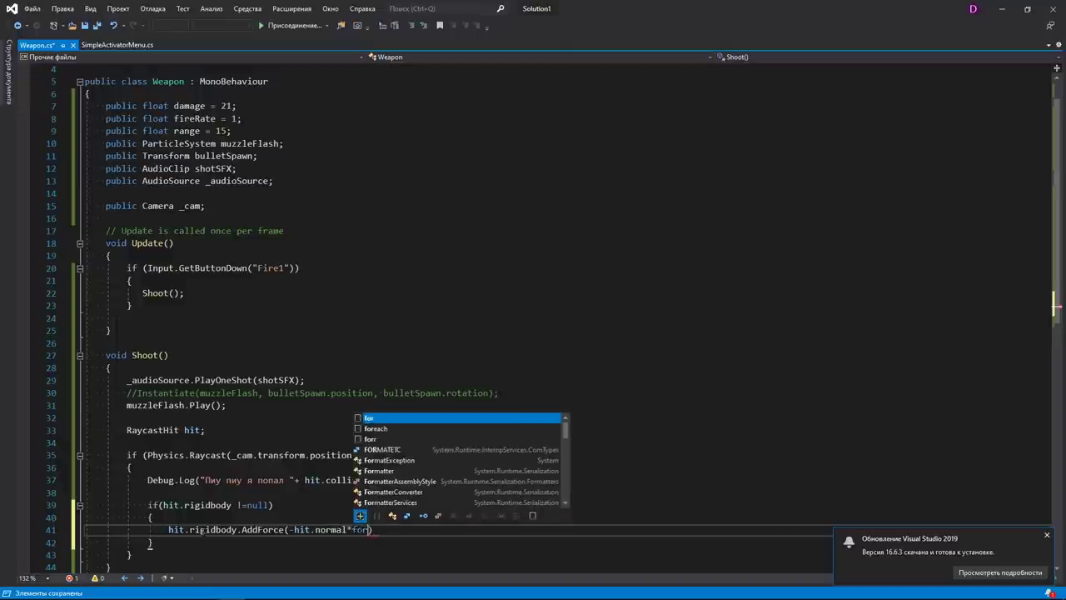
pyautogui.write('force);')
# Declare public float force = 155 below fireRate, then enter Play mode in Unity.
pyautogui.click(255, 125)
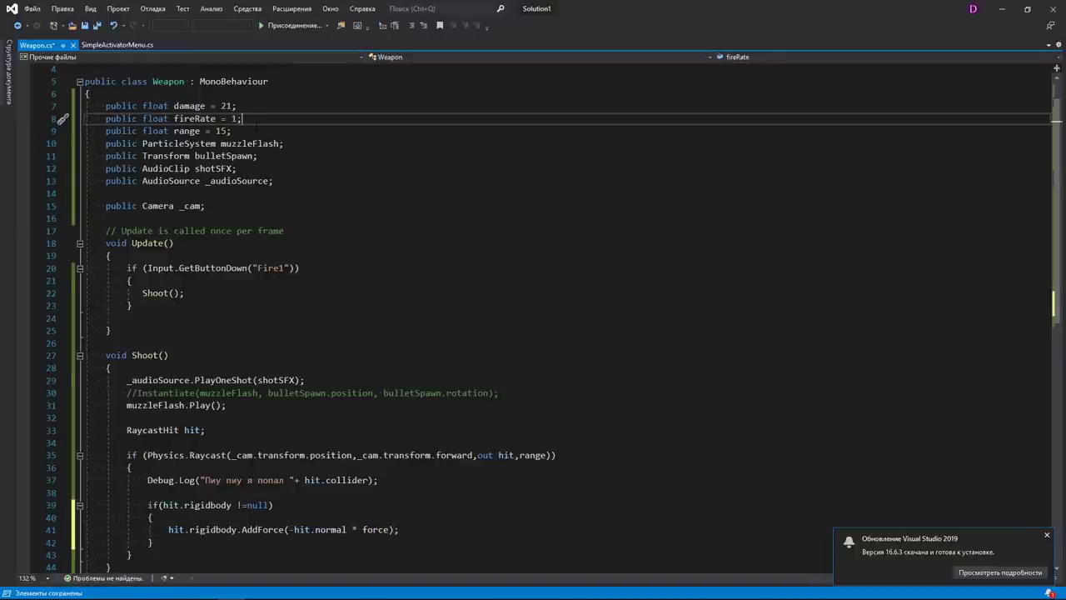
pyautogui.press('Return')
pyautogui.write('pu')
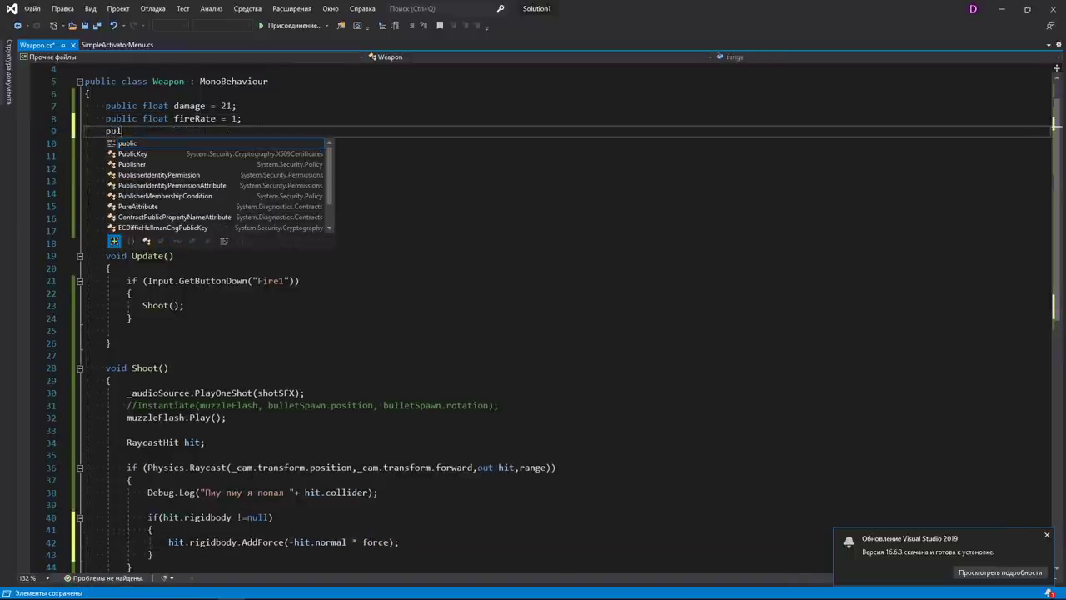
pyautogui.write('blic float force = ;')
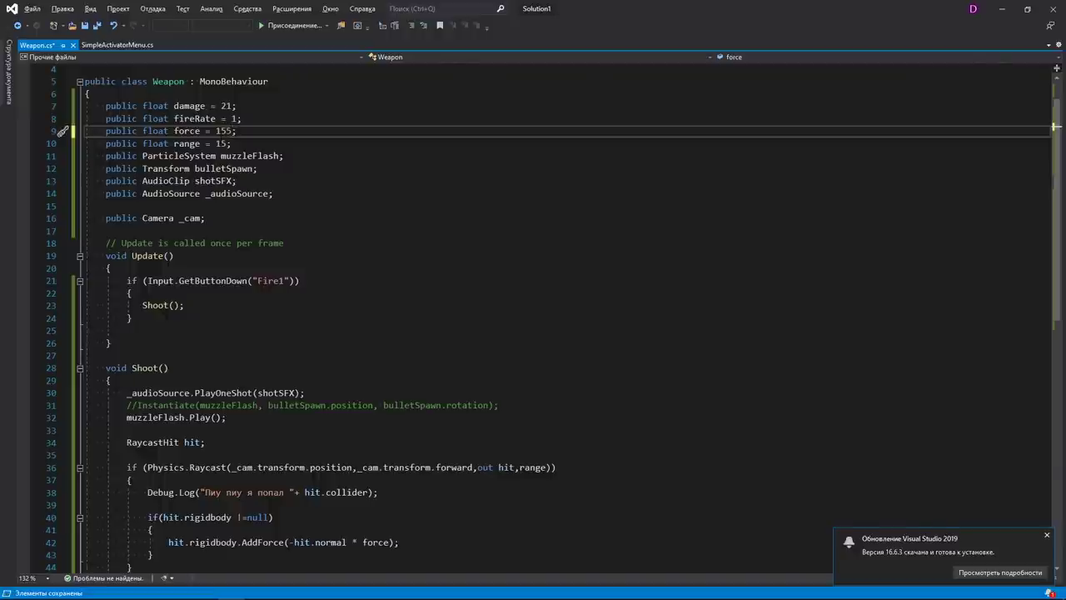
pyautogui.hotkey('alt', 'Tab')
pyautogui.hotkey('ctrl', 'p')
# Shoot the cardboard boxes to confirm they get knocked back, then stop Play mode.
pyautogui.click(531, 232)
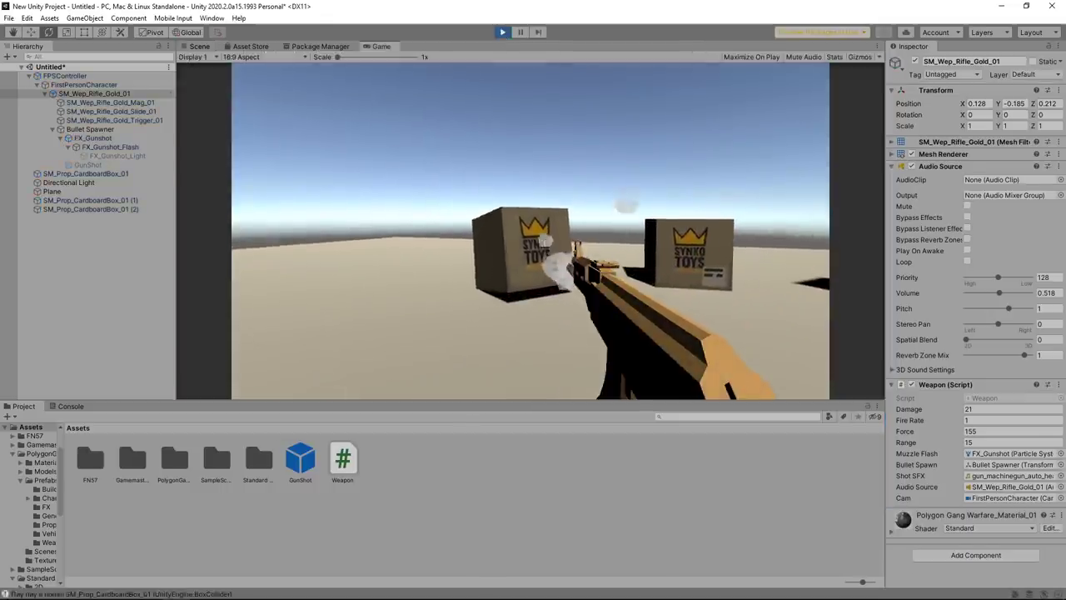
pyautogui.click(531, 232)
pyautogui.click(530, 232)
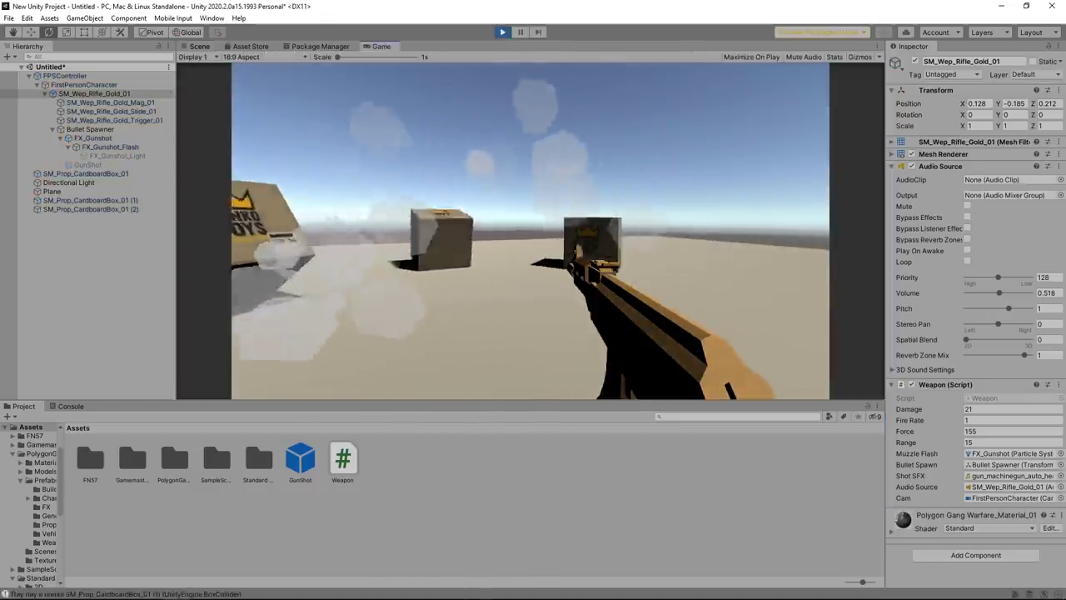
pyautogui.click(530, 231)
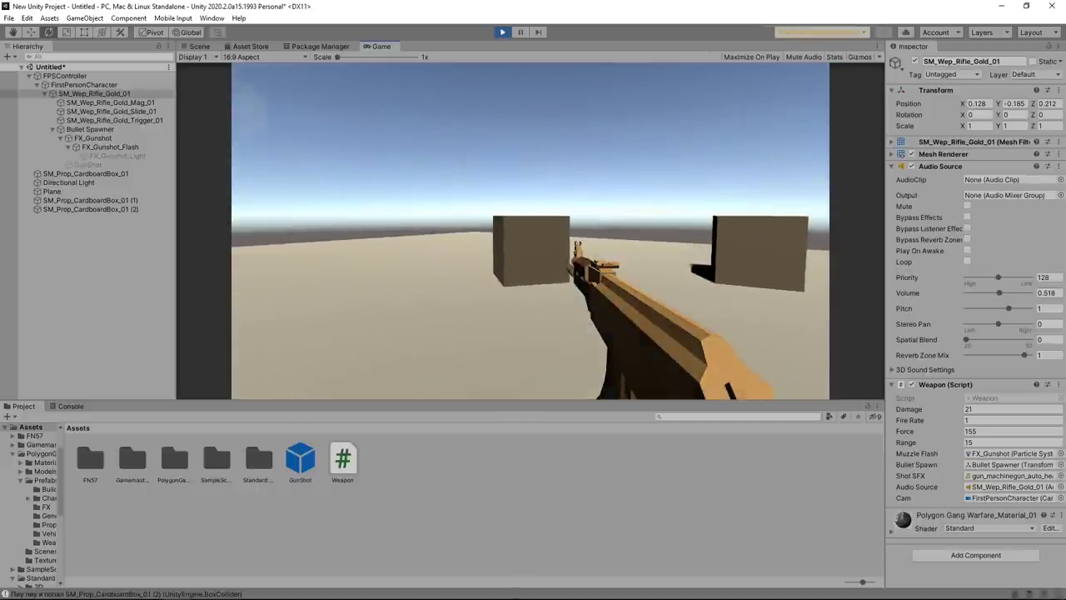
pyautogui.click(530, 232)
pyautogui.click(531, 231)
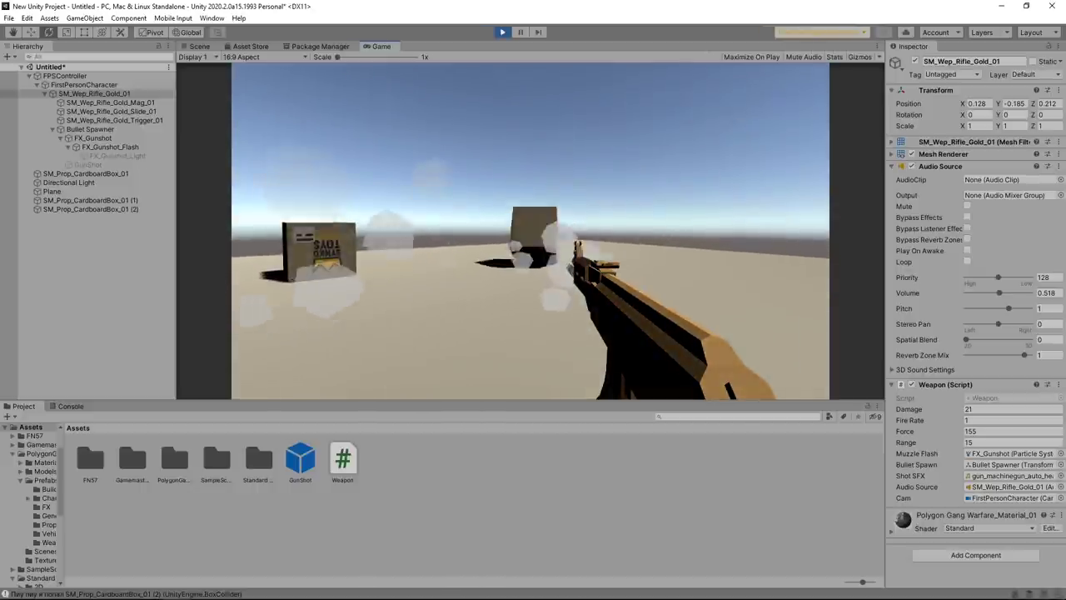
pyautogui.click(530, 231)
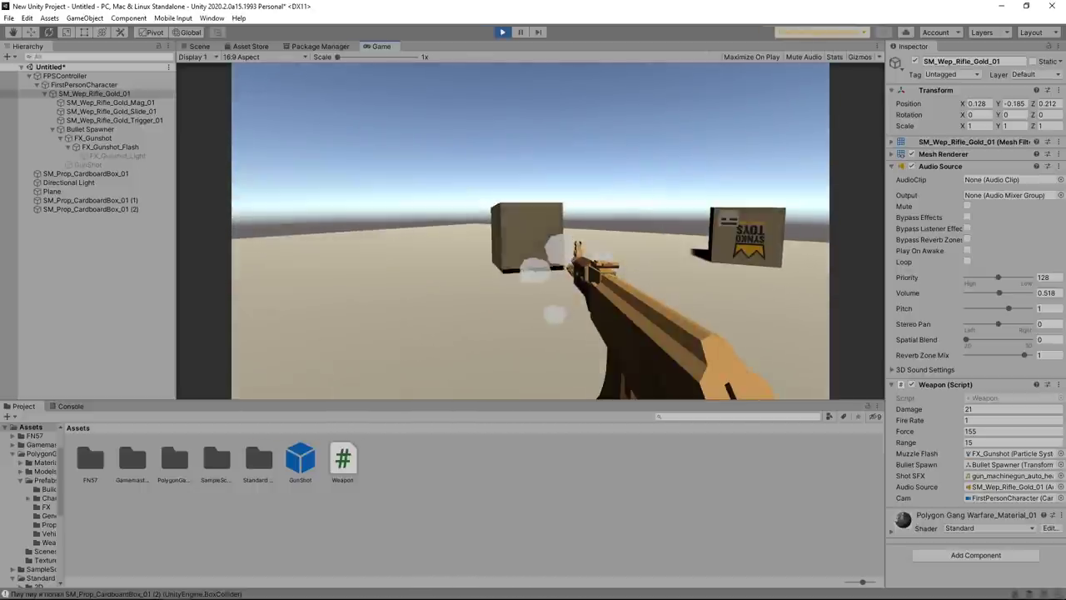
pyautogui.press('Escape')
pyautogui.click(502, 31)
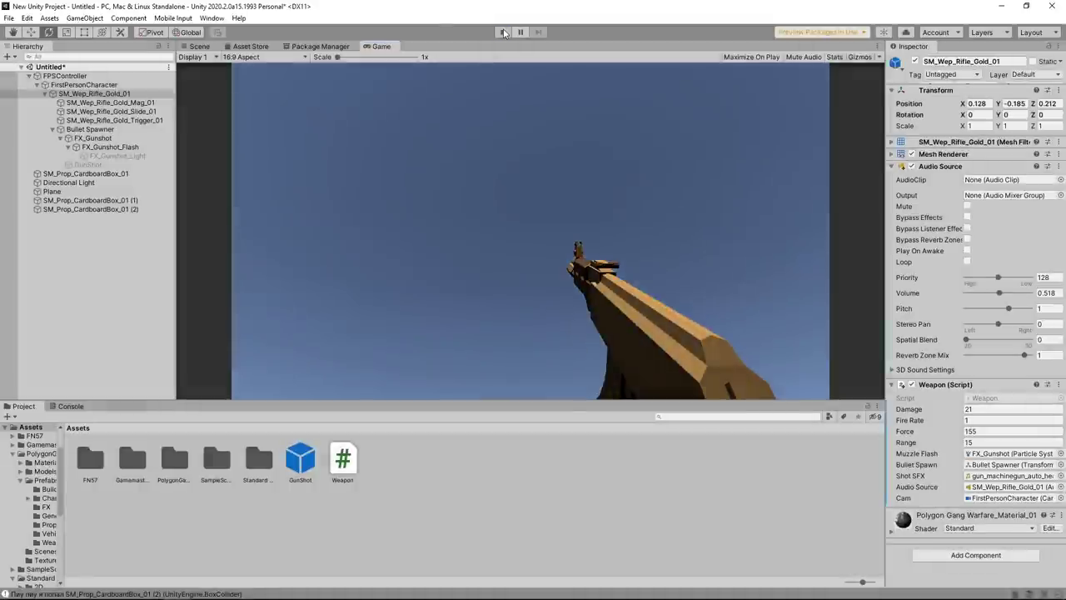
# Change GetButtonDown to GetButton in Update so firing repeats while held.
pyautogui.hotkey('alt', 'Tab')
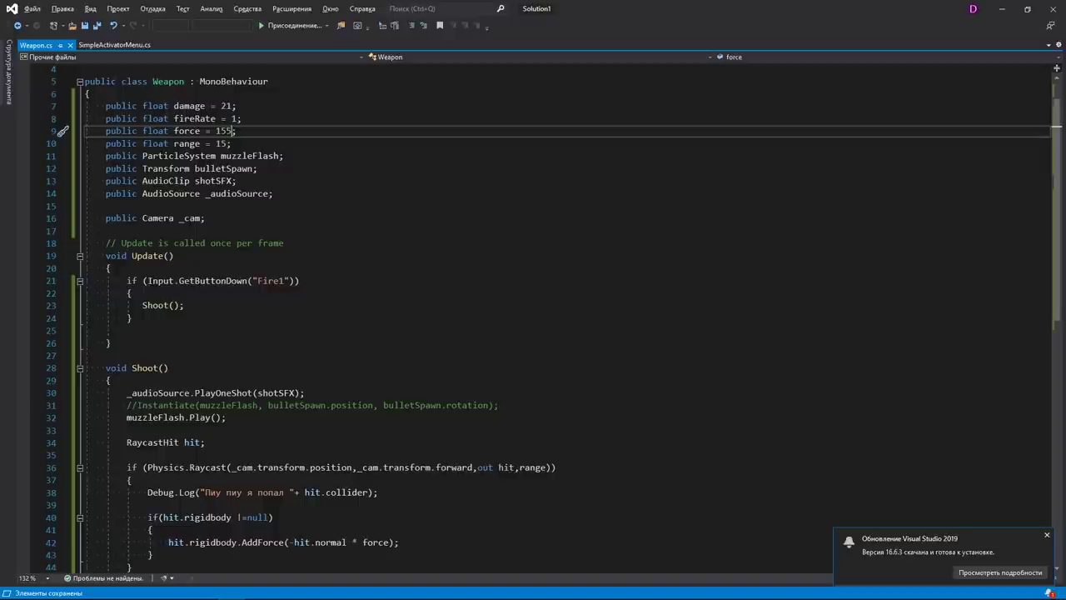
pyautogui.click(226, 281)
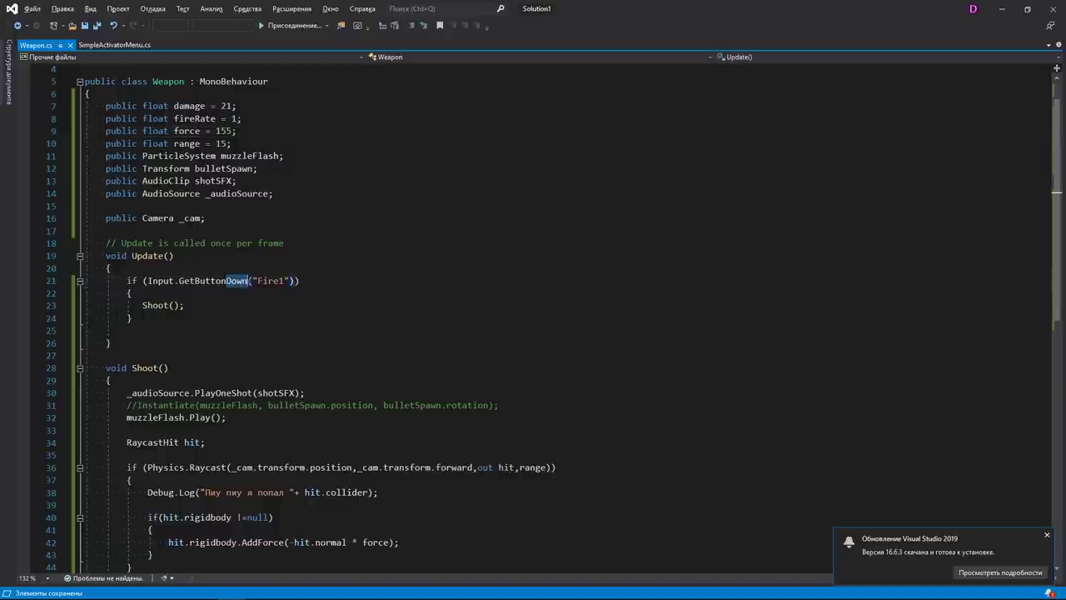
pyautogui.press('BackSpace')
# Play the game, walk toward the boxes and hold fire to shoot continuously.
pyautogui.hotkey('alt', 'Tab')
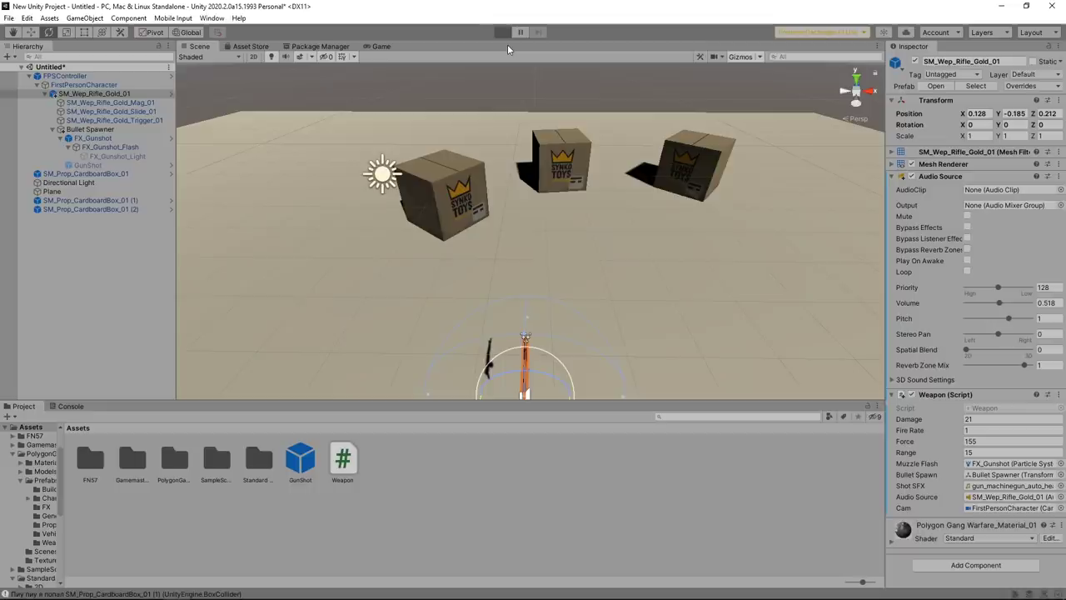
pyautogui.hotkey('ctrl', 'p')
pyautogui.press('w')
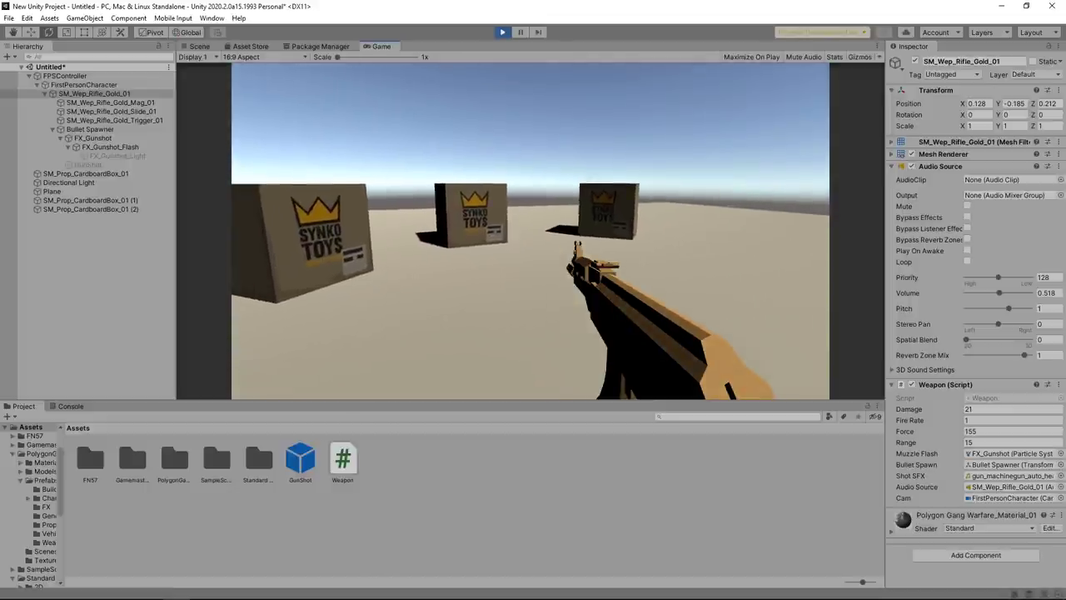
pyautogui.click(530, 231)
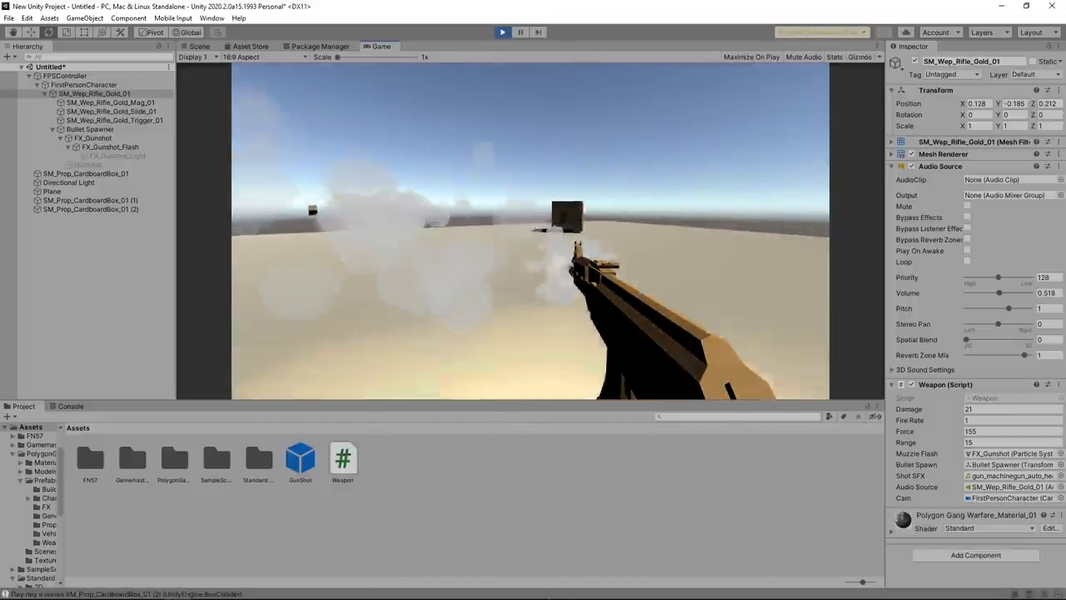
pyautogui.hotkey('alt', 'Tab')
# Add a private float nextFire = 0 field and require Time.time > nextFire to fire.
pyautogui.click(205, 217)
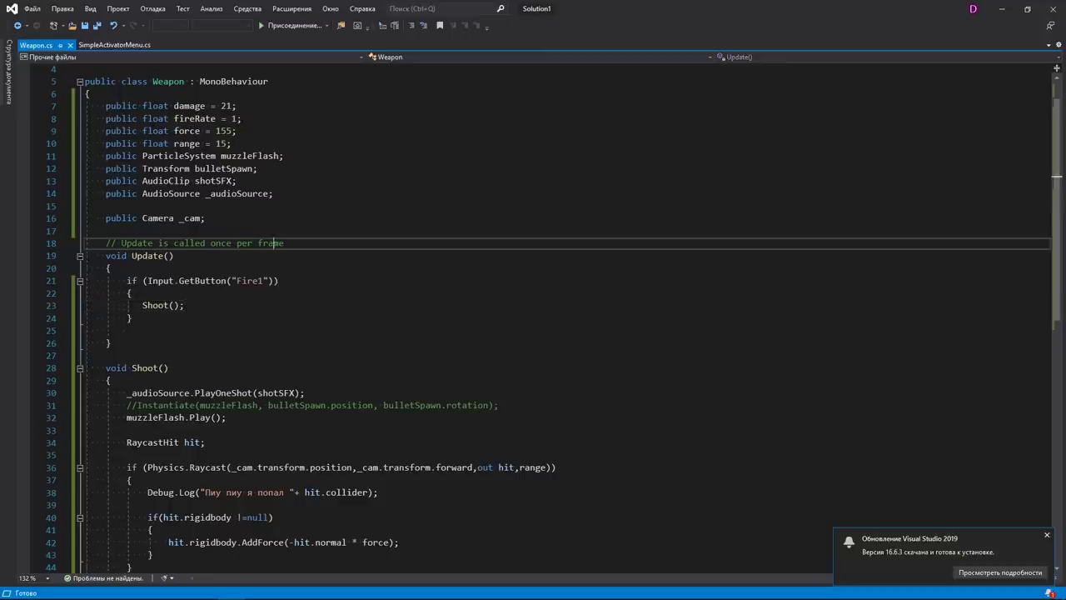
pyautogui.press('Return')
pyautogui.write('pri')
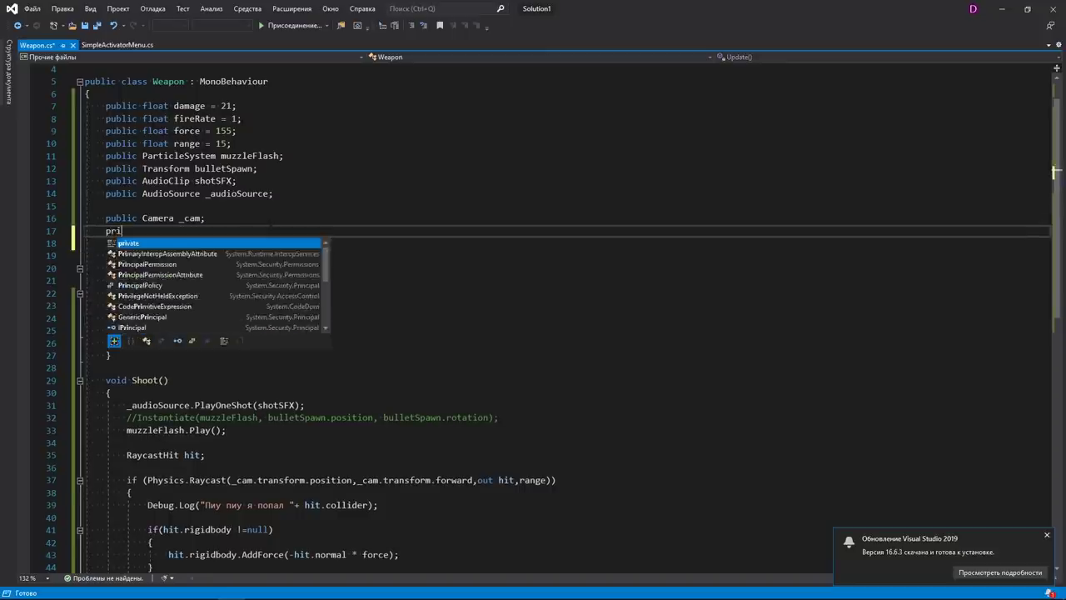
pyautogui.write('vate float nextFire;')
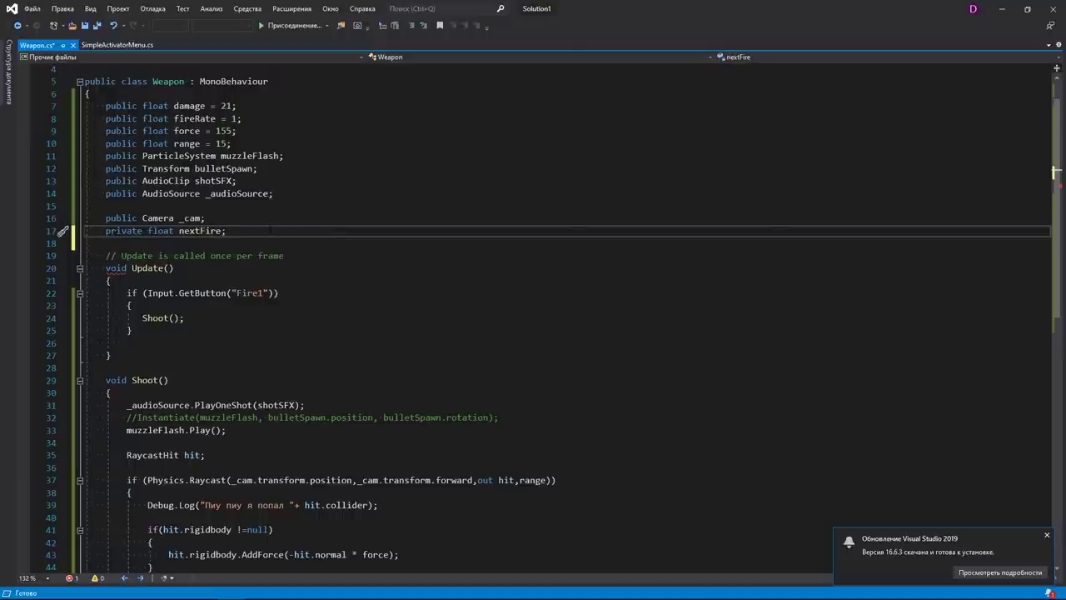
pyautogui.click(283, 293)
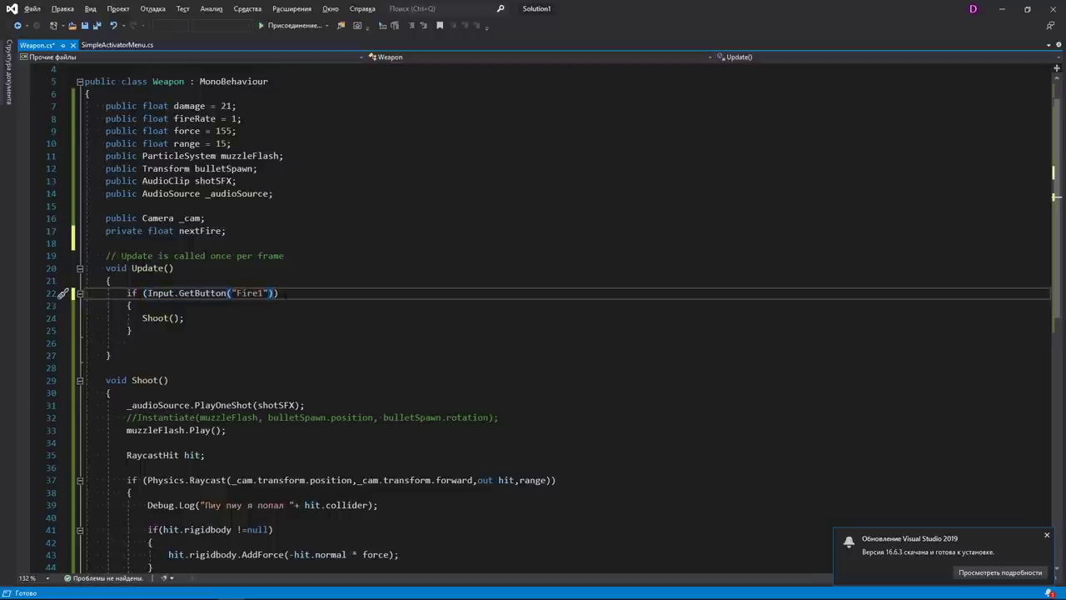
pyautogui.write('&&')
pyautogui.write(' Time.time')
pyautogui.write(' > nextFire')
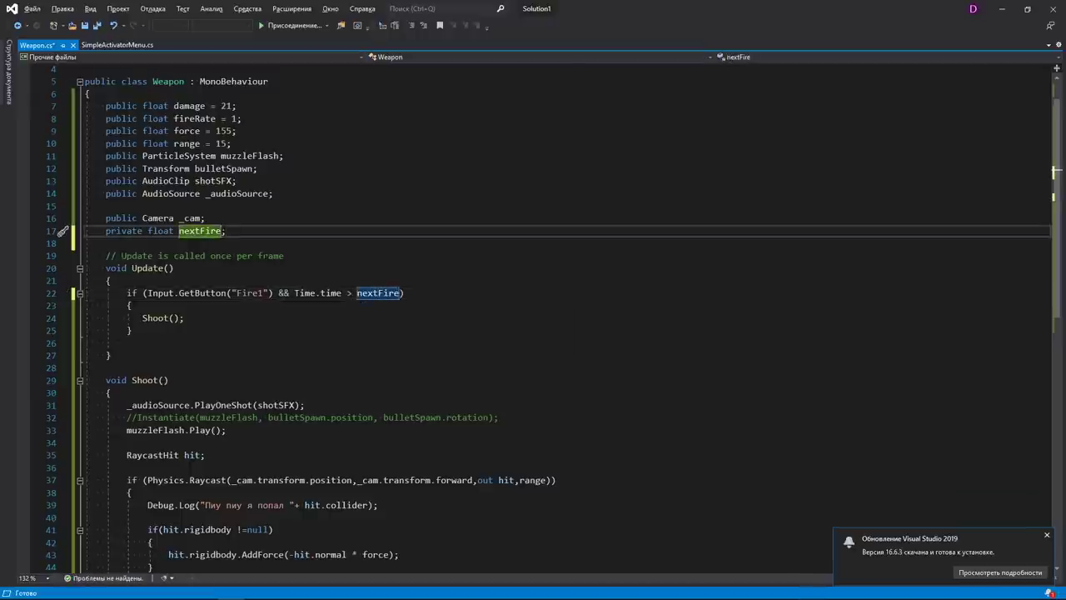
pyautogui.press('End')
pyautogui.write('0')
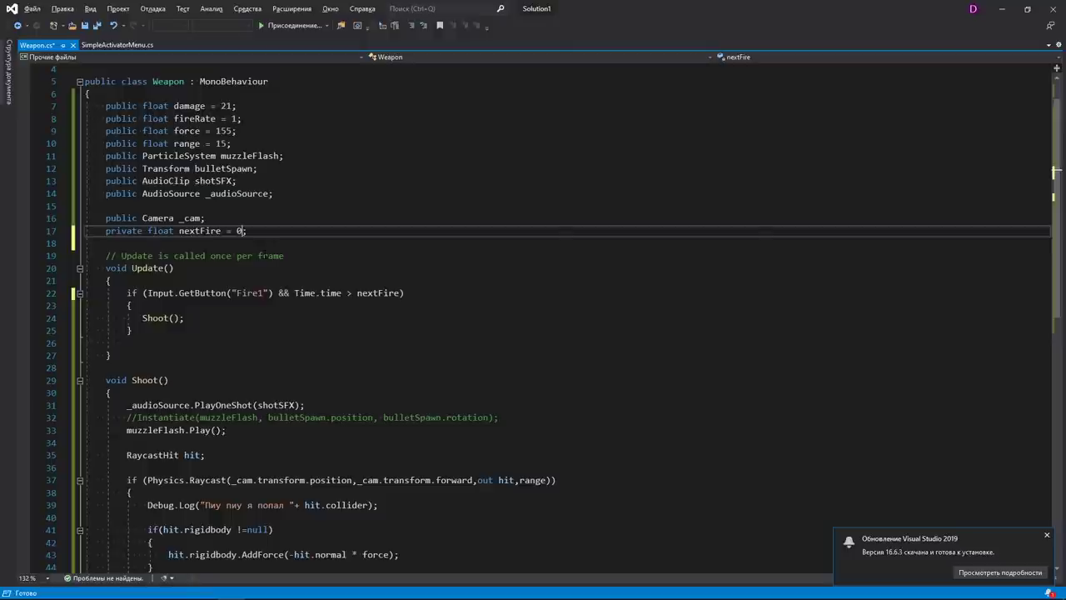
# Add f suffixes to range 15, force 155, fireRate 1 and damage 21, then save.
pyautogui.click(226, 143)
pyautogui.write('f')
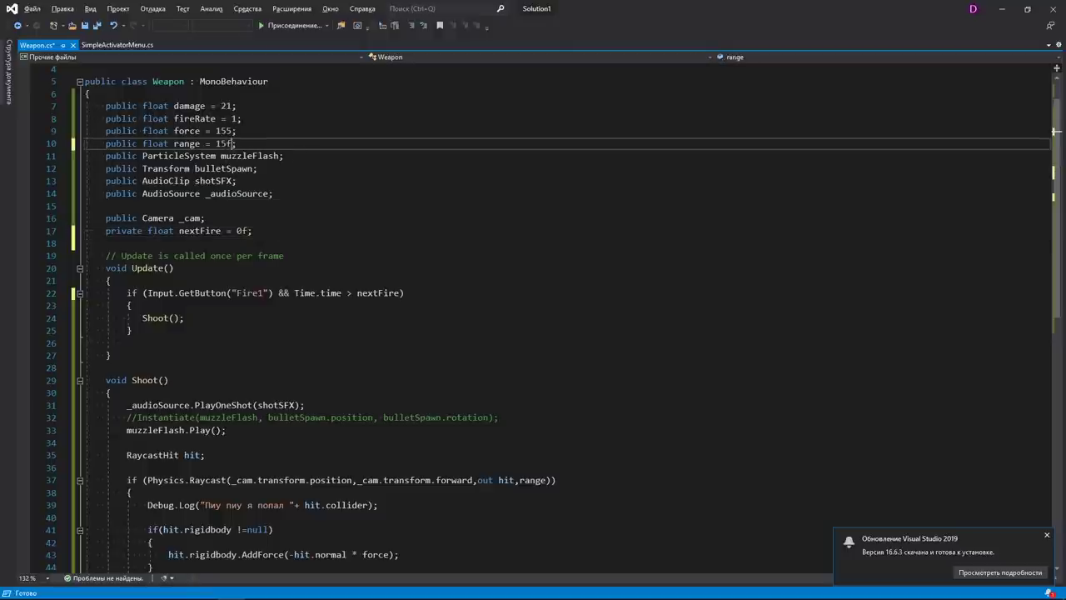
pyautogui.click(232, 131)
pyautogui.write('f')
pyautogui.click(237, 118)
pyautogui.write('f')
pyautogui.click(232, 106)
pyautogui.write('f')
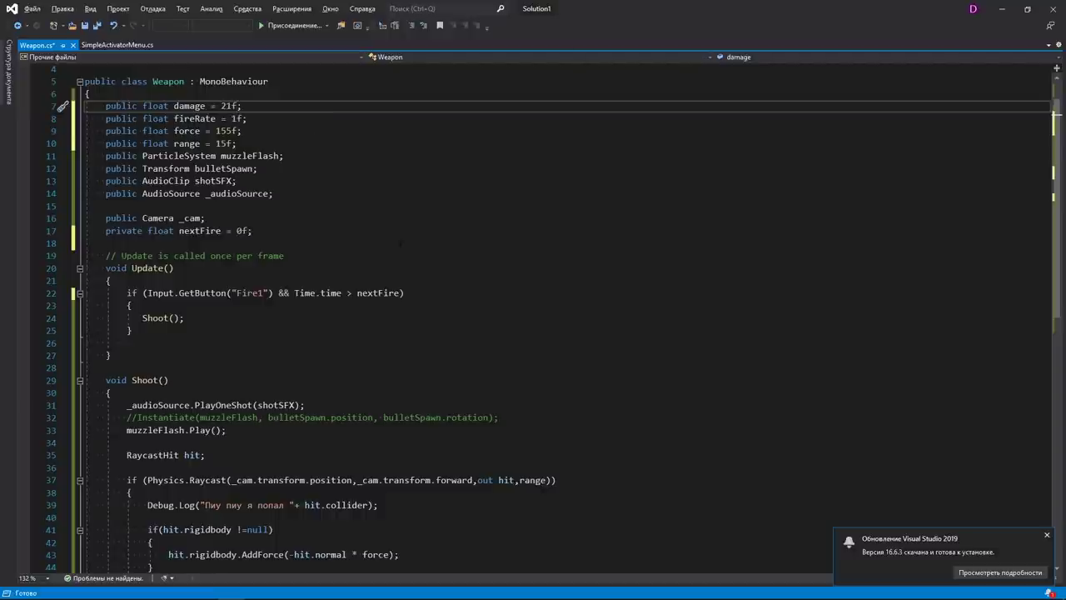
pyautogui.hotkey('ctrl', 's')
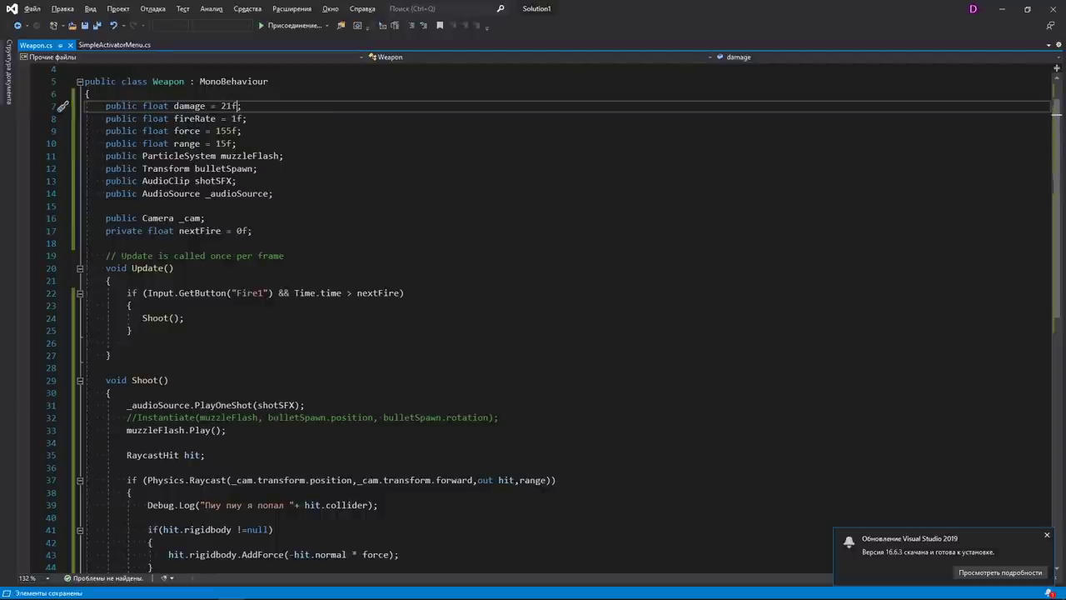
# Add nextFire = Time.time + 1f / fireRate; inside Update's fire if block.
pyautogui.click(132, 305)
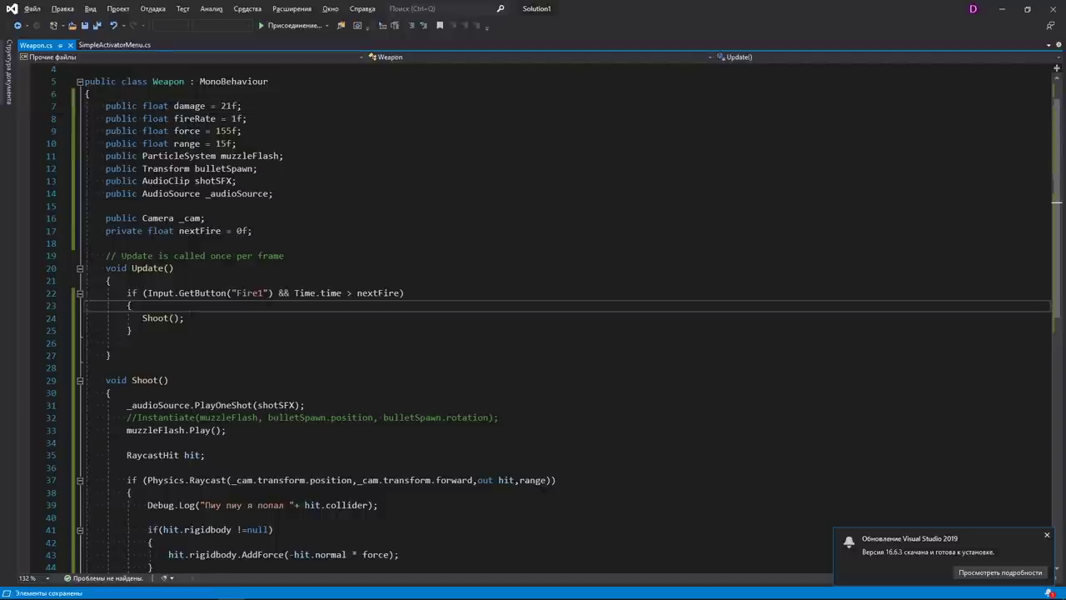
pyautogui.press('Return')
pyautogui.press('Return')
pyautogui.press('Up')
pyautogui.write('nextFire = Time.')
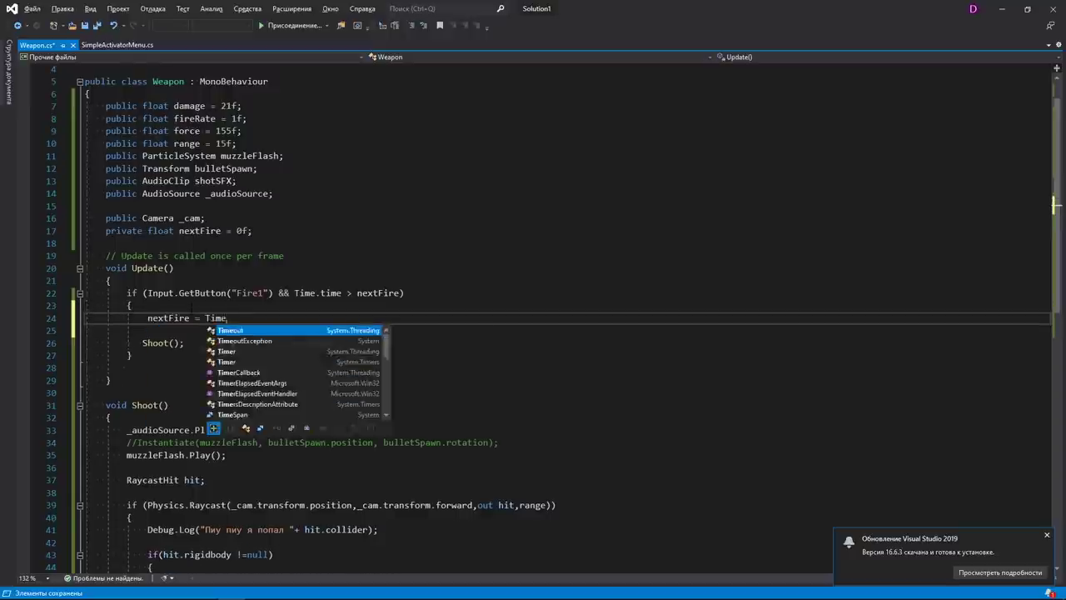
pyautogui.write('time + 1f / fireRate;')
pyautogui.press('Delete')
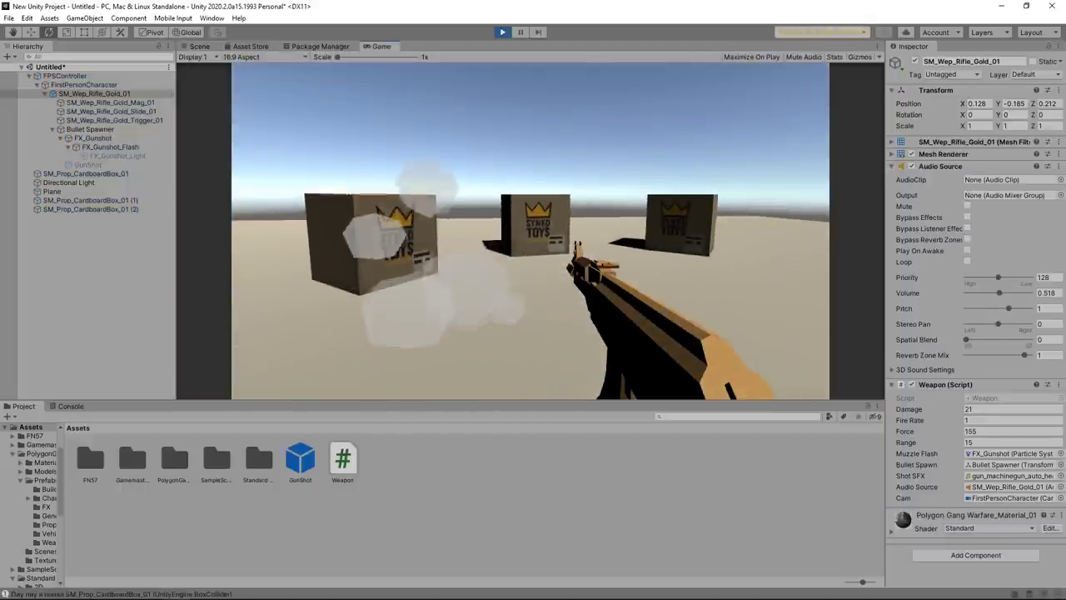
# While playing, set the Weapon's Fire Rate to 10 and keep firing at the boxes.
pyautogui.click(529, 230)
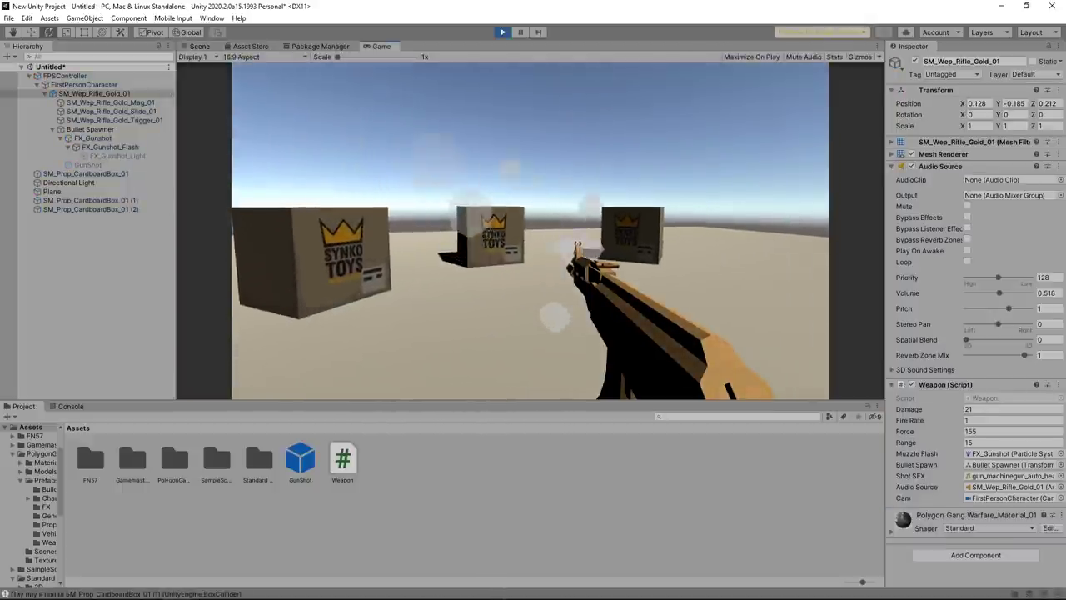
pyautogui.click(531, 237)
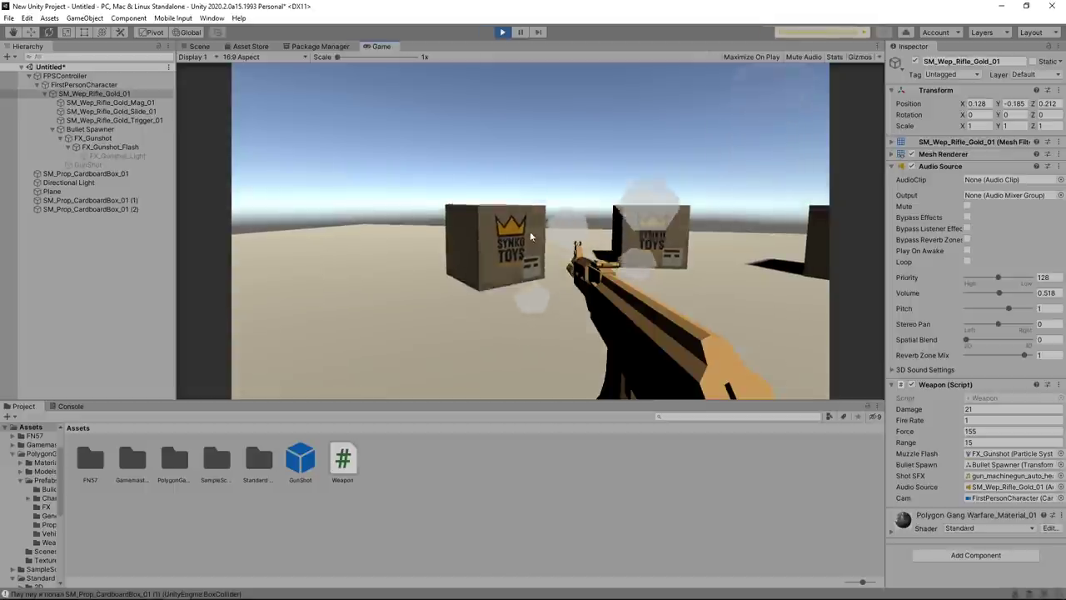
pyautogui.click(980, 421)
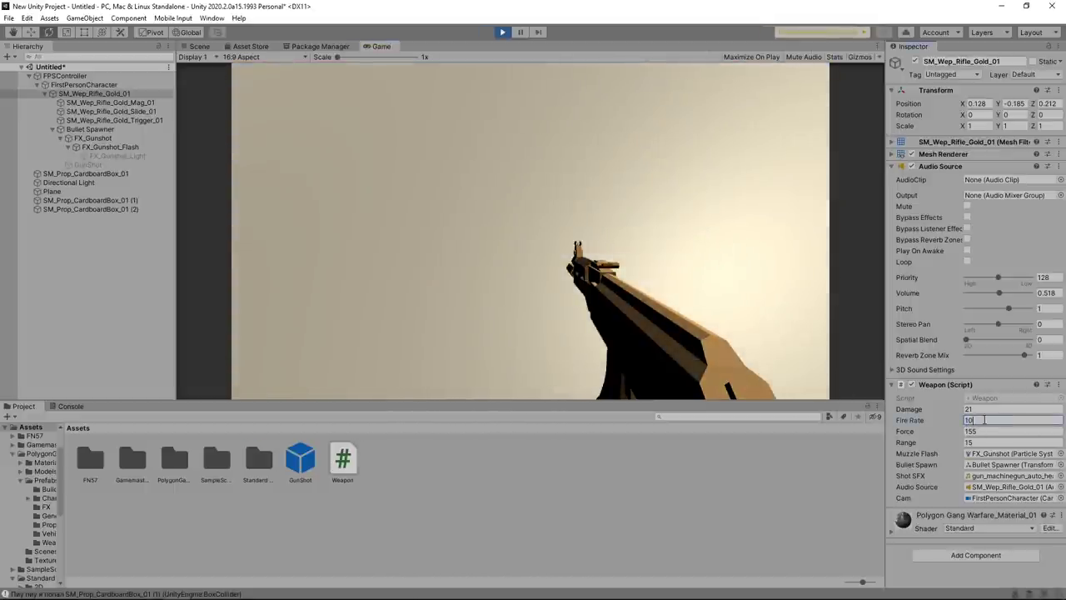
pyautogui.click(733, 100)
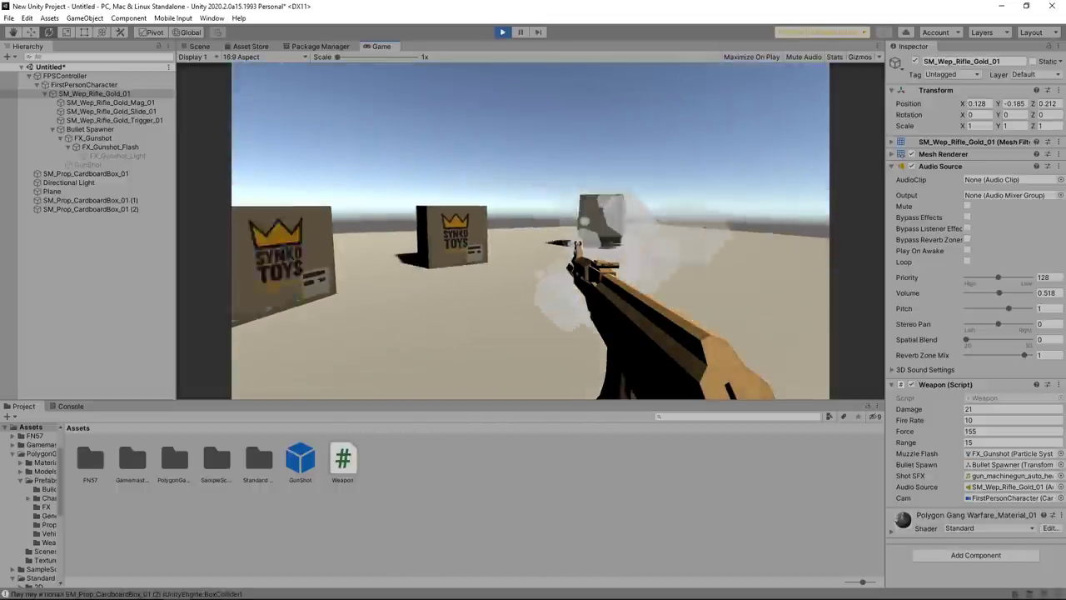
pyautogui.click(530, 237)
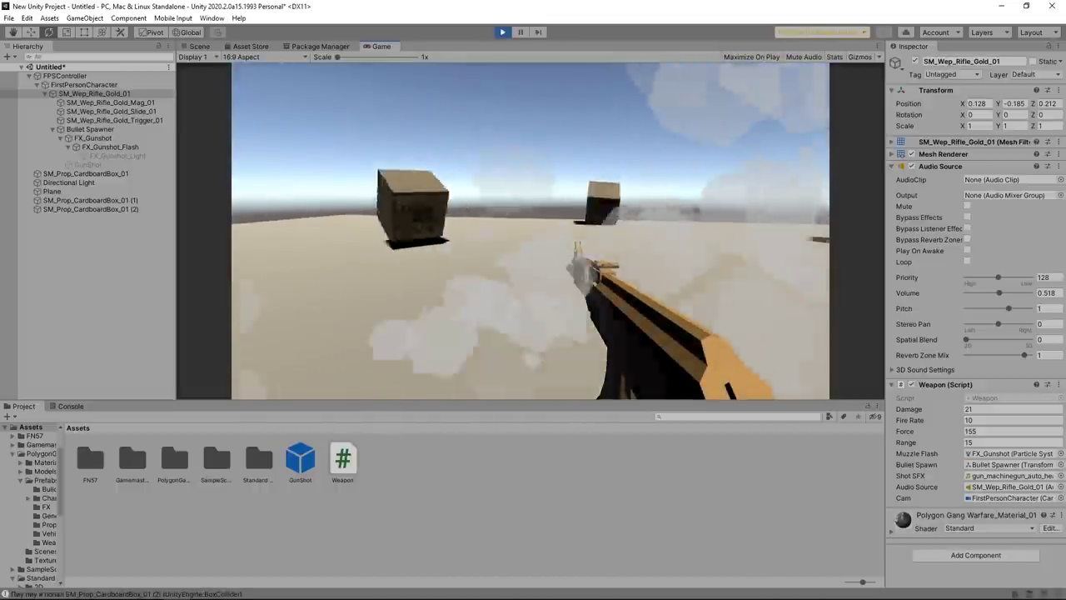
pyautogui.click(531, 230)
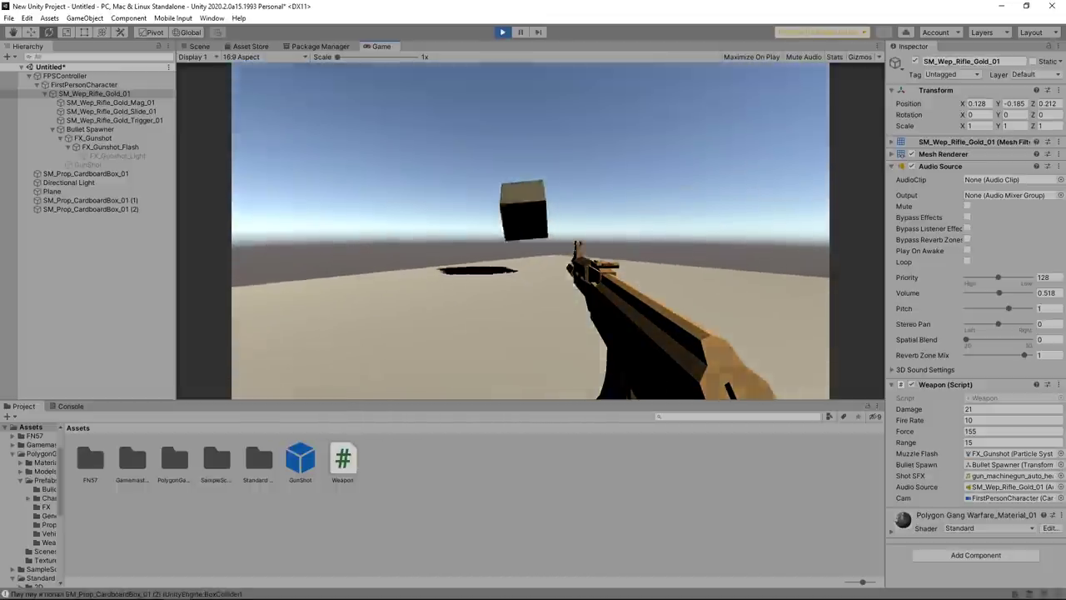
pyautogui.click(530, 233)
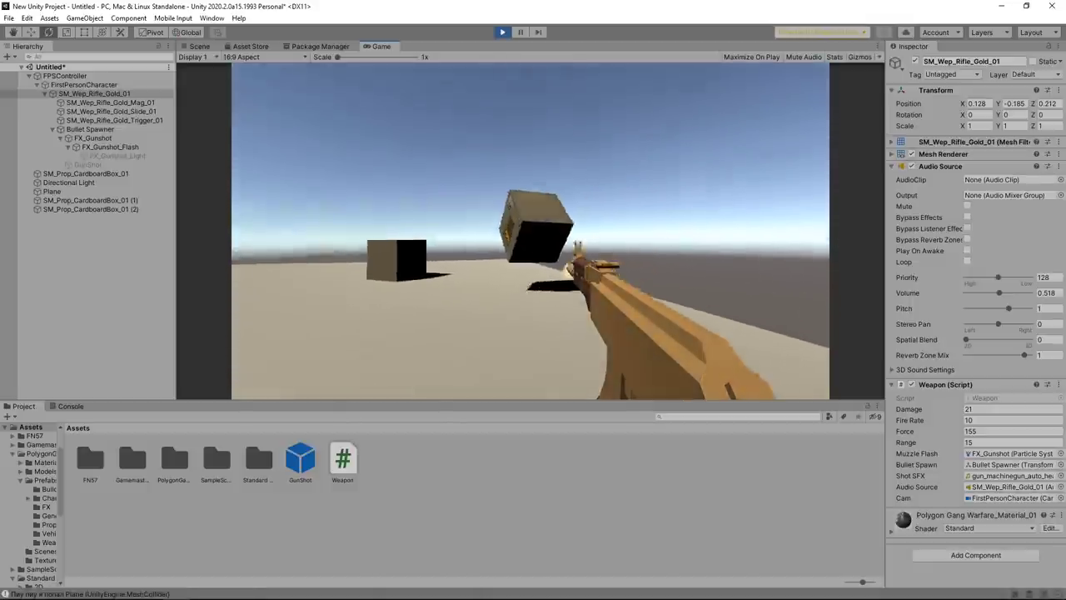
pyautogui.click(530, 231)
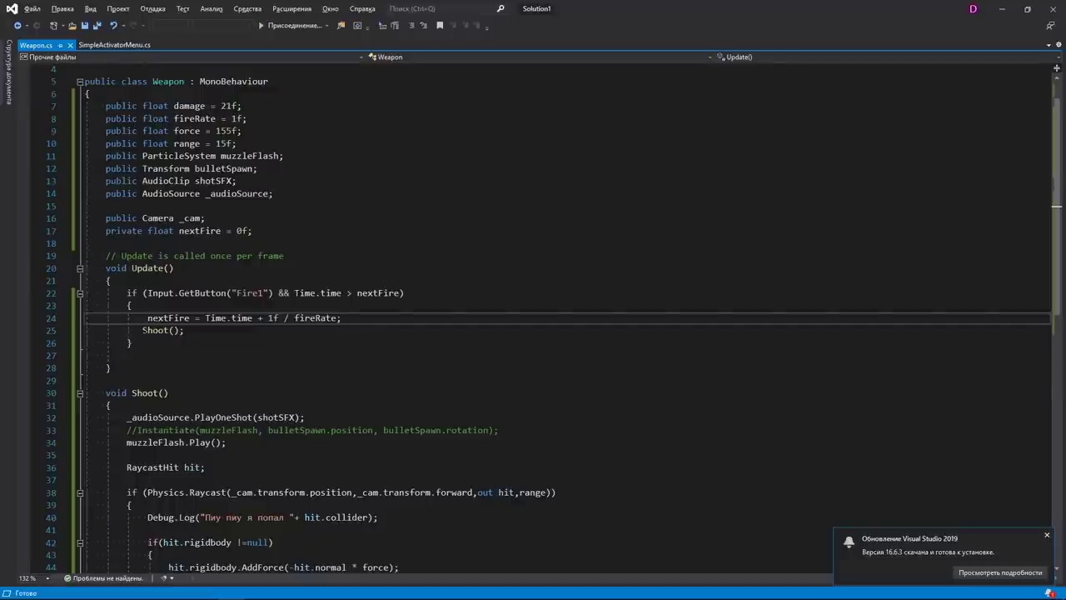
# Fix the nextFire line's indentation and add blank lines after the Debug.Log call.
pyautogui.click(147, 317)
pyautogui.press('BackSpace')
pyautogui.scroll(-2, 248, 369)
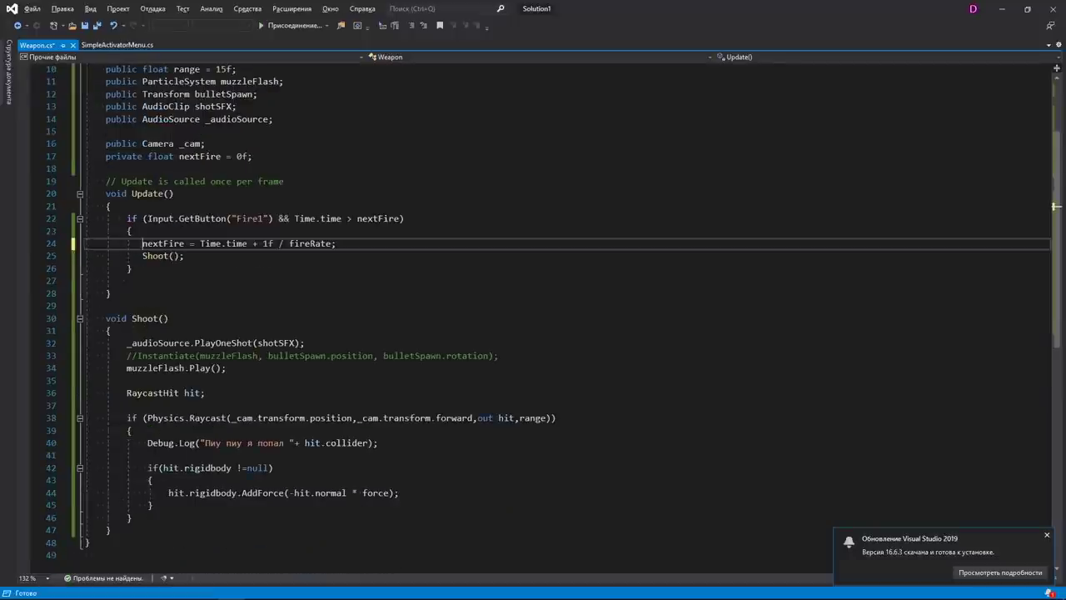
pyautogui.scroll(-2, 248, 369)
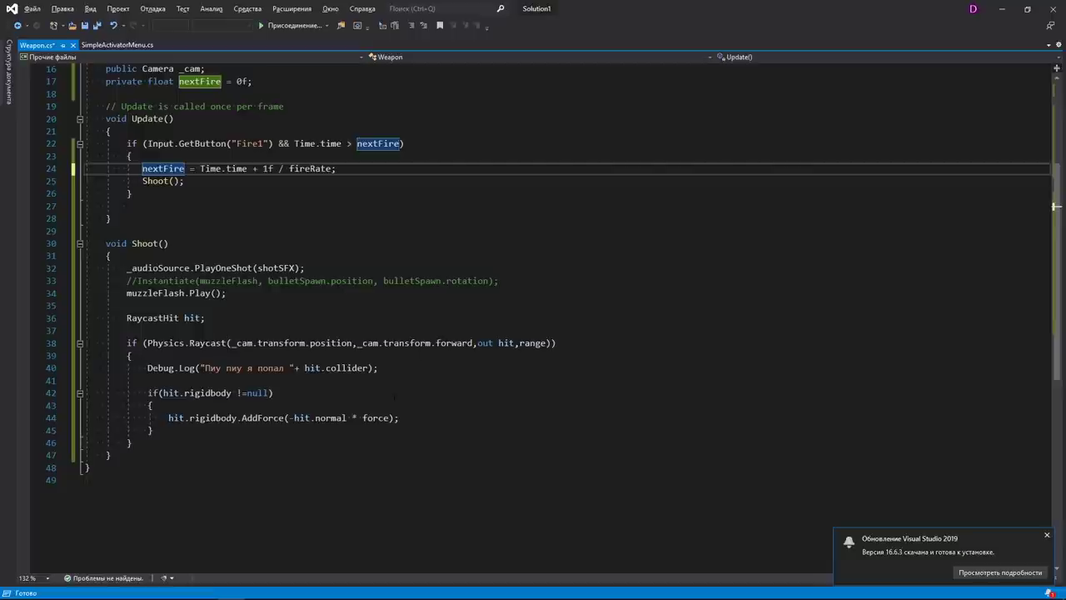
pyautogui.click(535, 381)
pyautogui.press('Return')
pyautogui.press('Return')
pyautogui.press('Up')
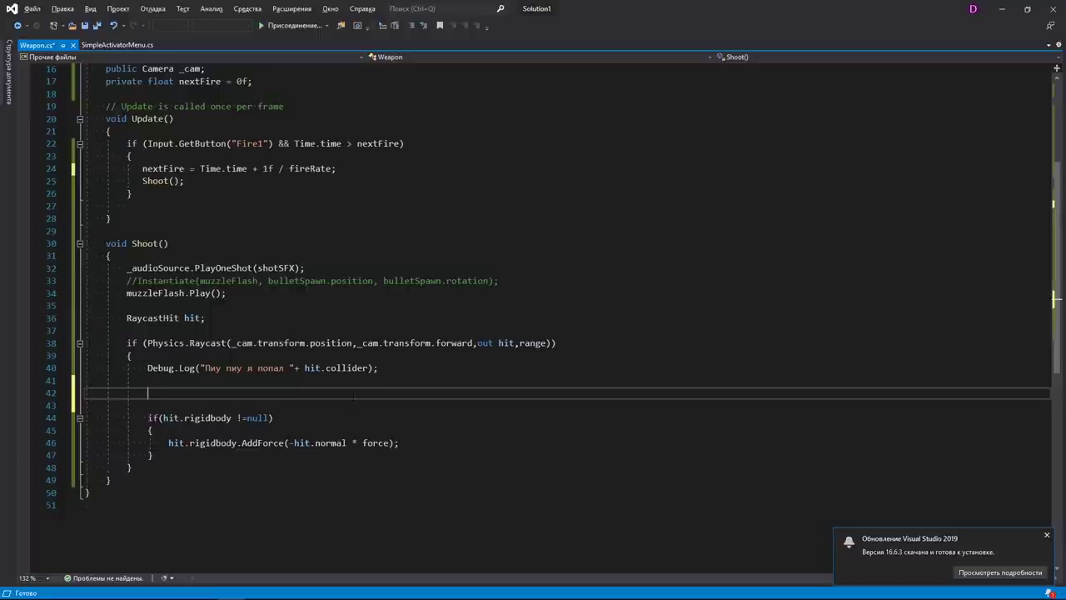
# Add 'GameObject impact = Instantiate(hitEffect, hit.point, Quaternion.LookRotation(hit.normal));' inside the raycast block.
pyautogui.write('GameObject')
pyautogui.write(' impact =')
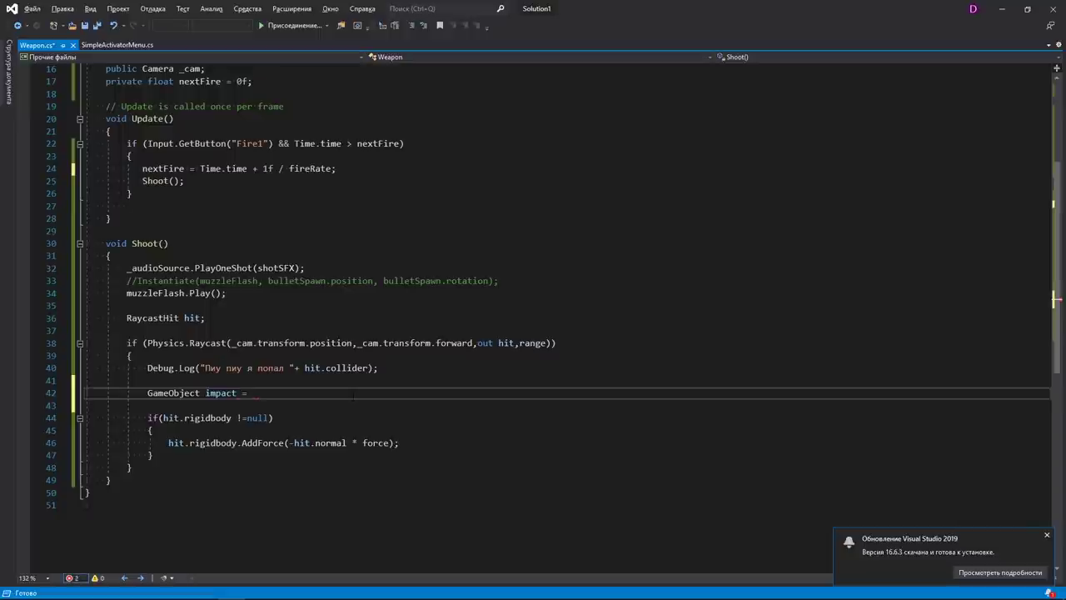
pyautogui.moveTo(384, 369); pyautogui.dragTo(148, 343)
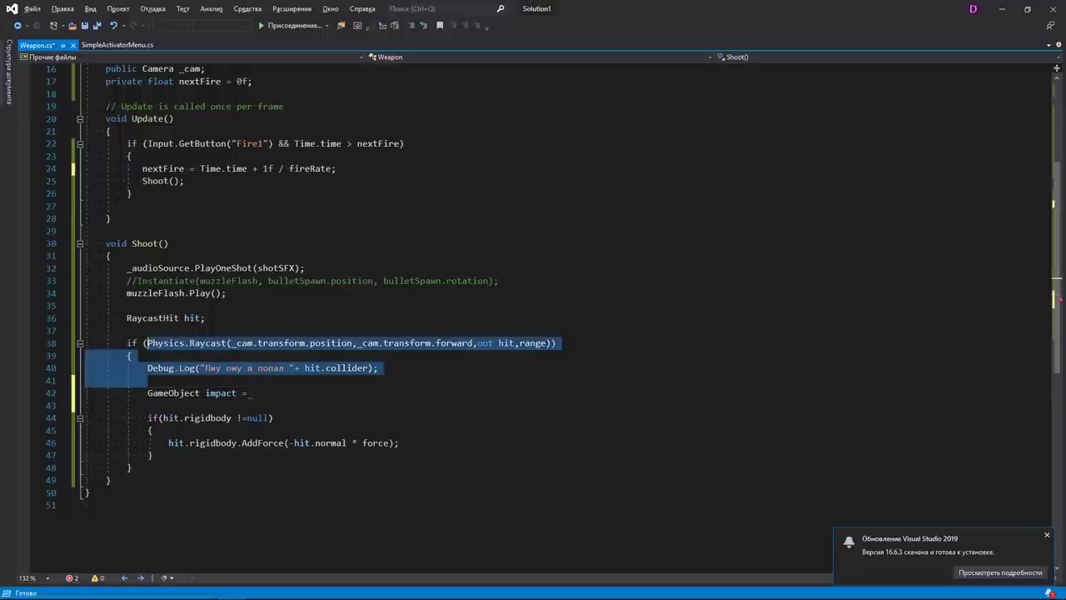
pyautogui.click(266, 393)
pyautogui.write('Inst')
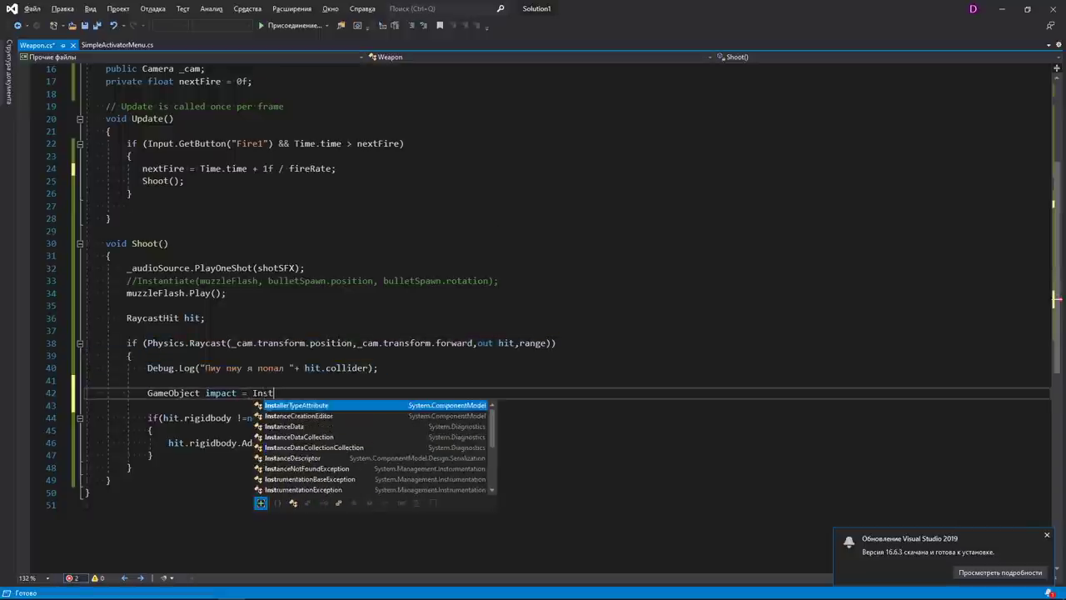
pyautogui.write('antia')
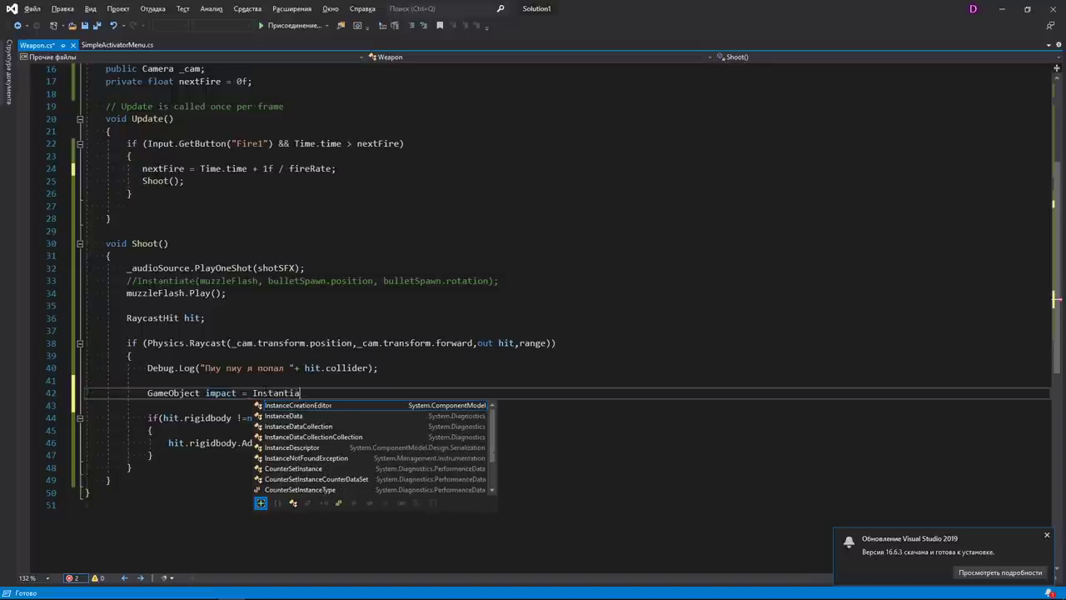
pyautogui.write('te(')
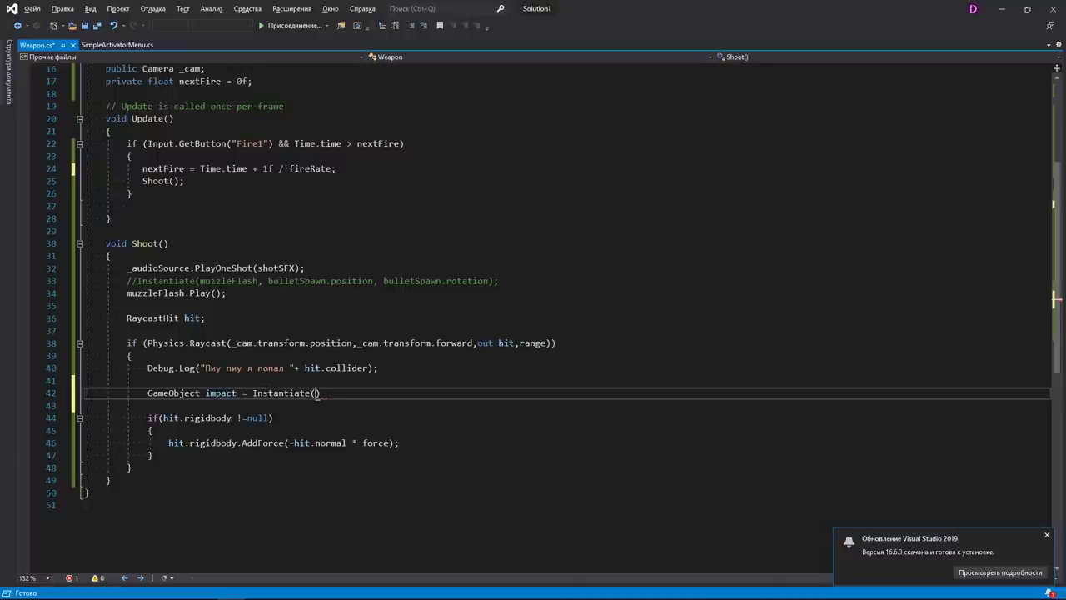
pyautogui.write('hit')
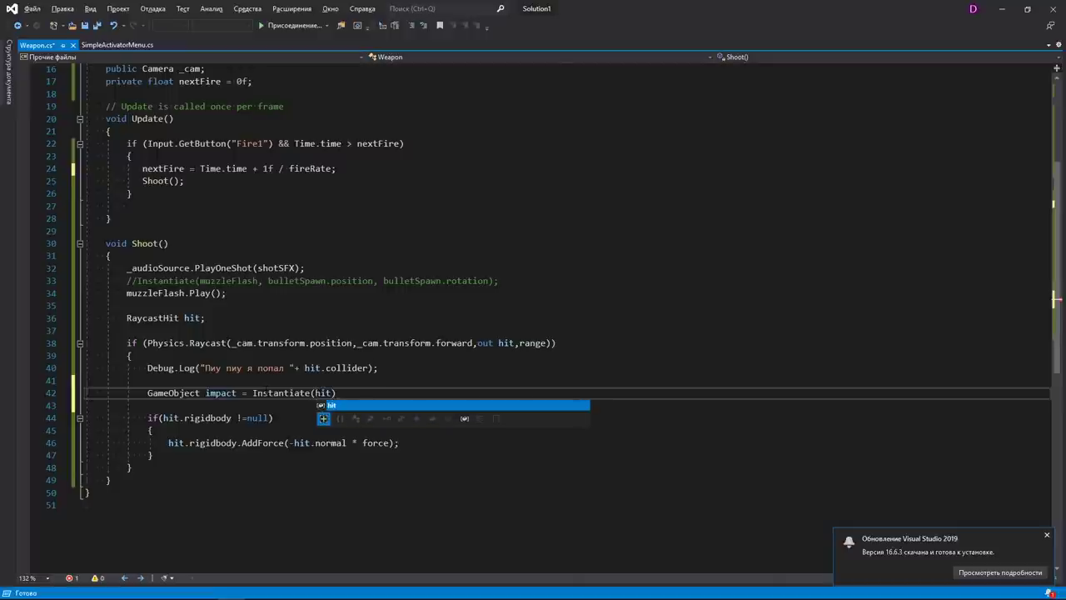
pyautogui.write('Effec')
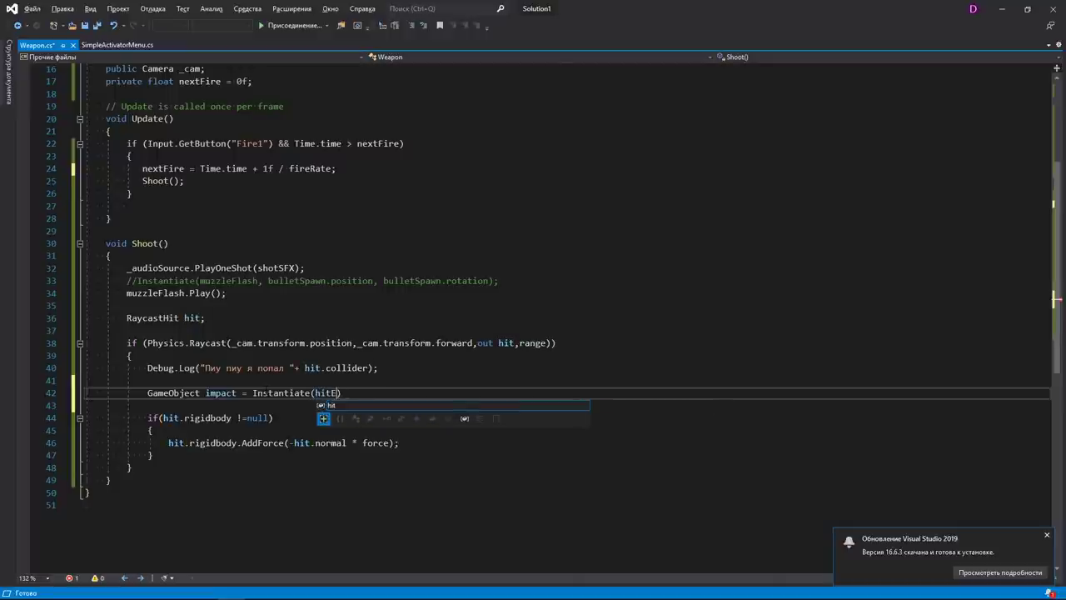
pyautogui.write('t,')
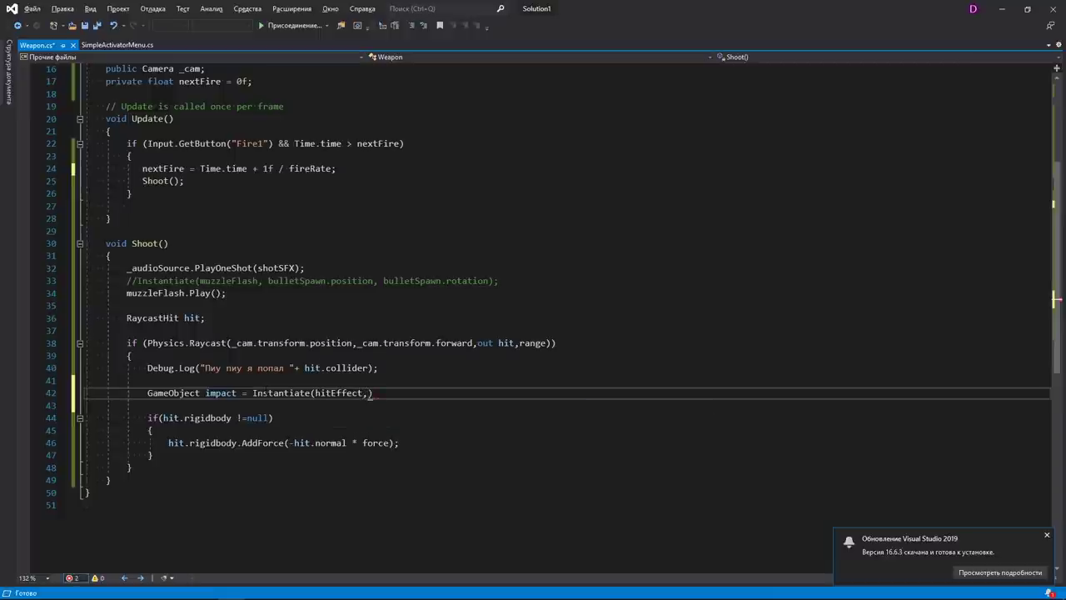
pyautogui.write('it')
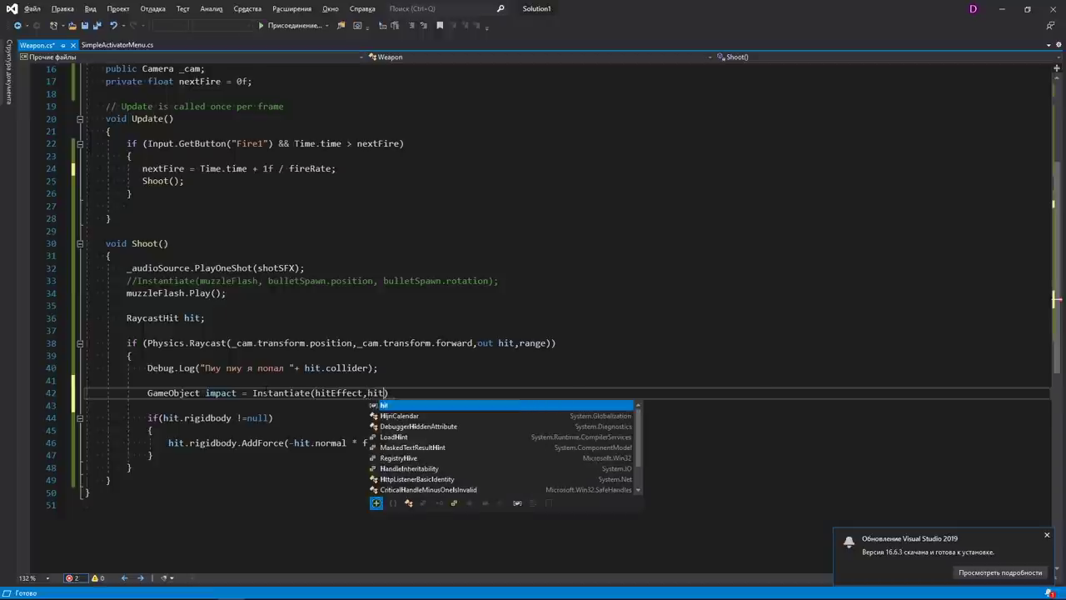
pyautogui.write('.poi')
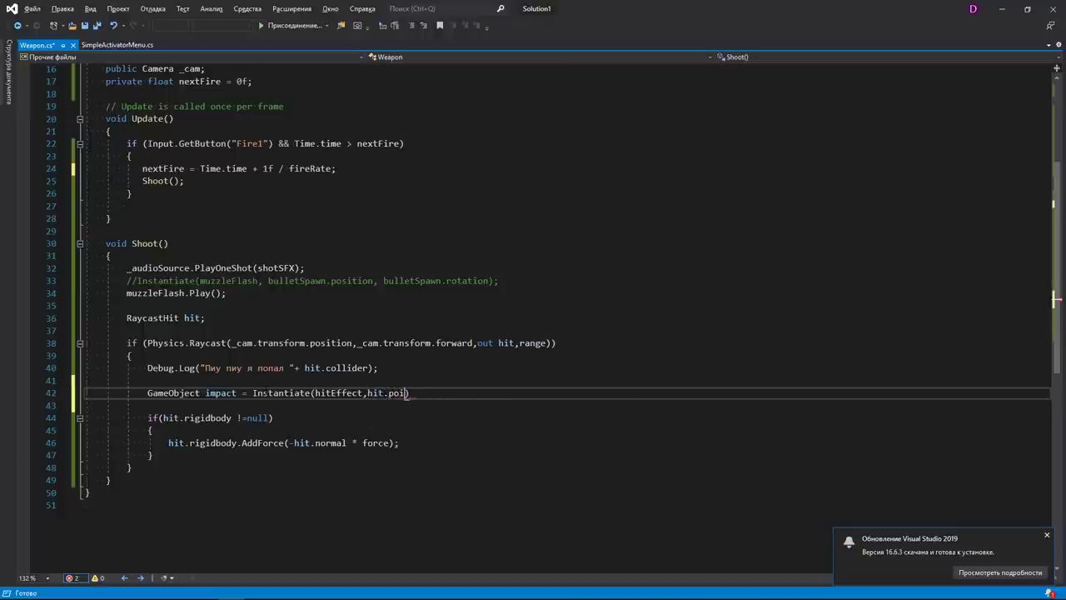
pyautogui.write(',')
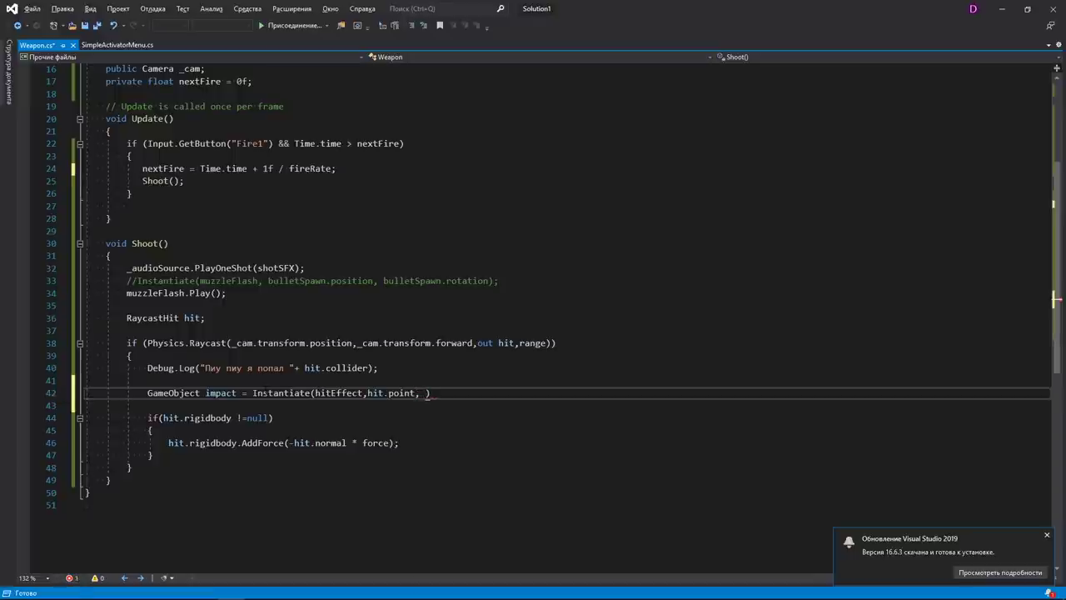
pyautogui.write('ua')
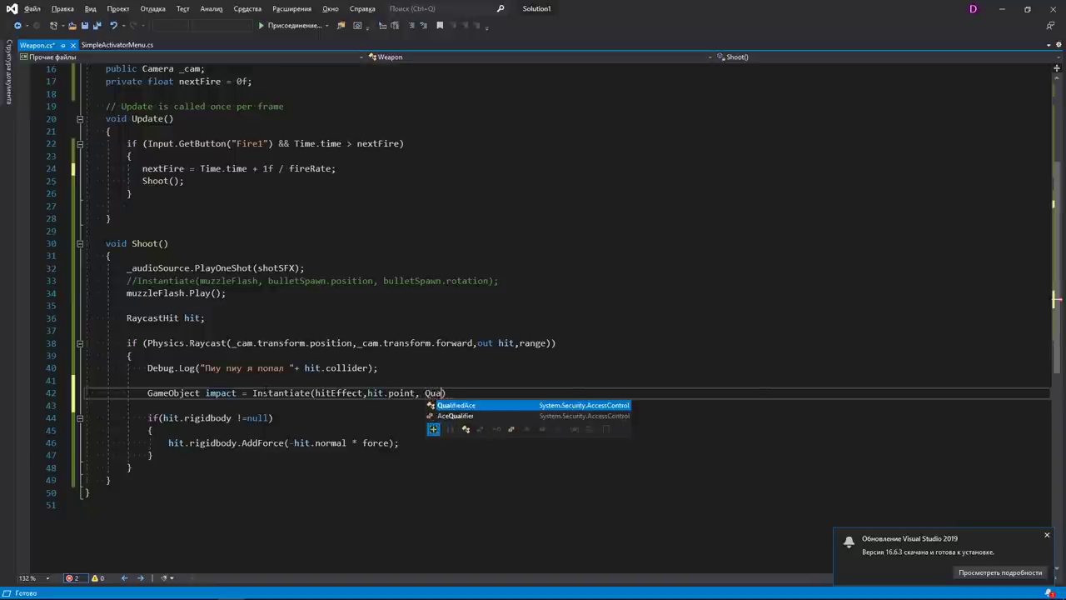
pyautogui.write('te')
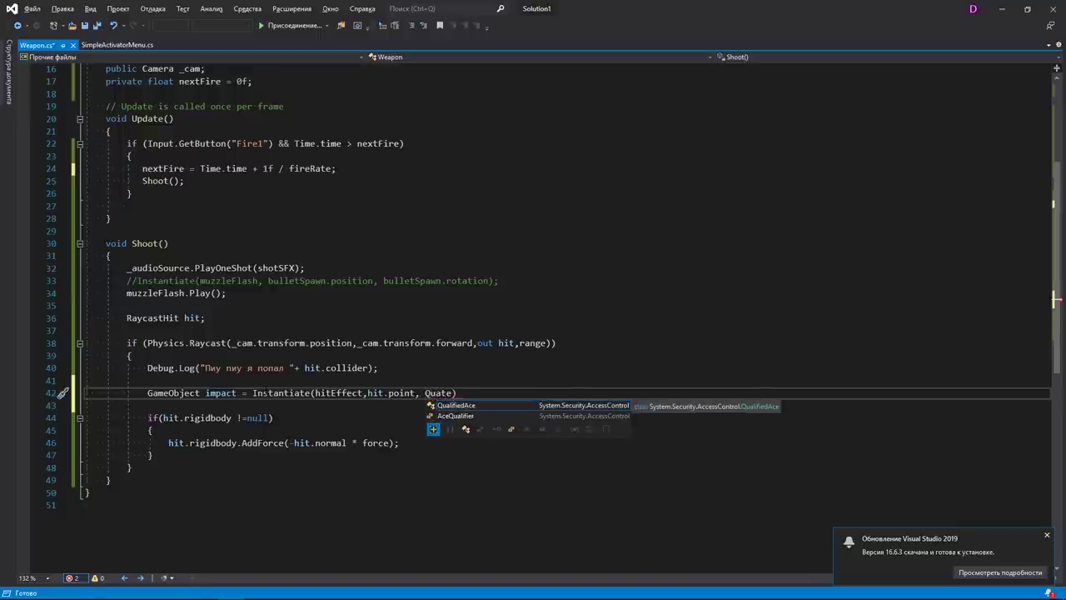
pyautogui.write('.Loo')
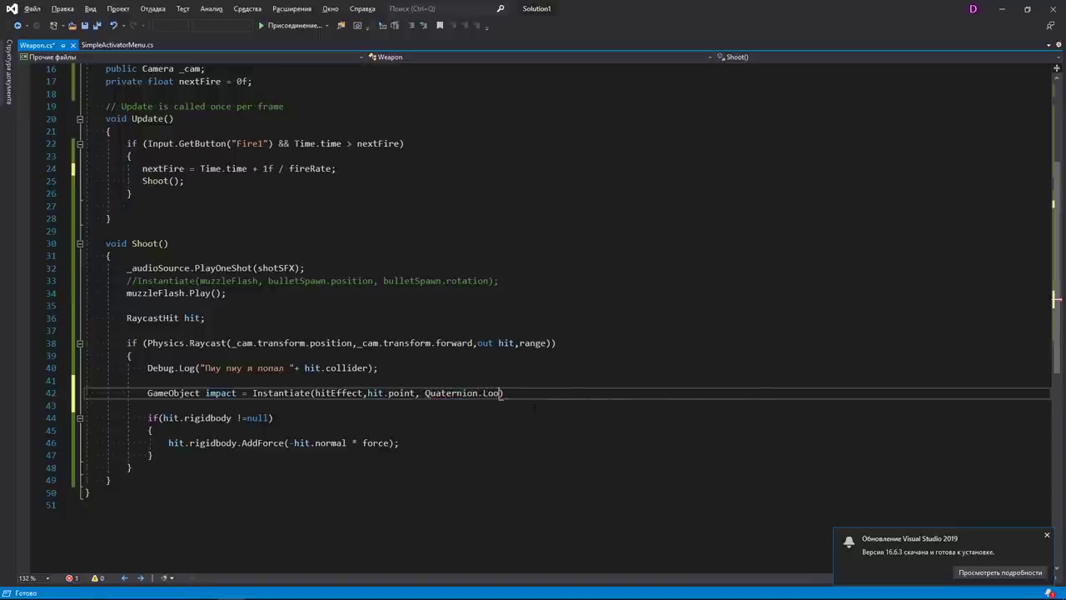
pyautogui.write('tion(h')
pyautogui.write('it')
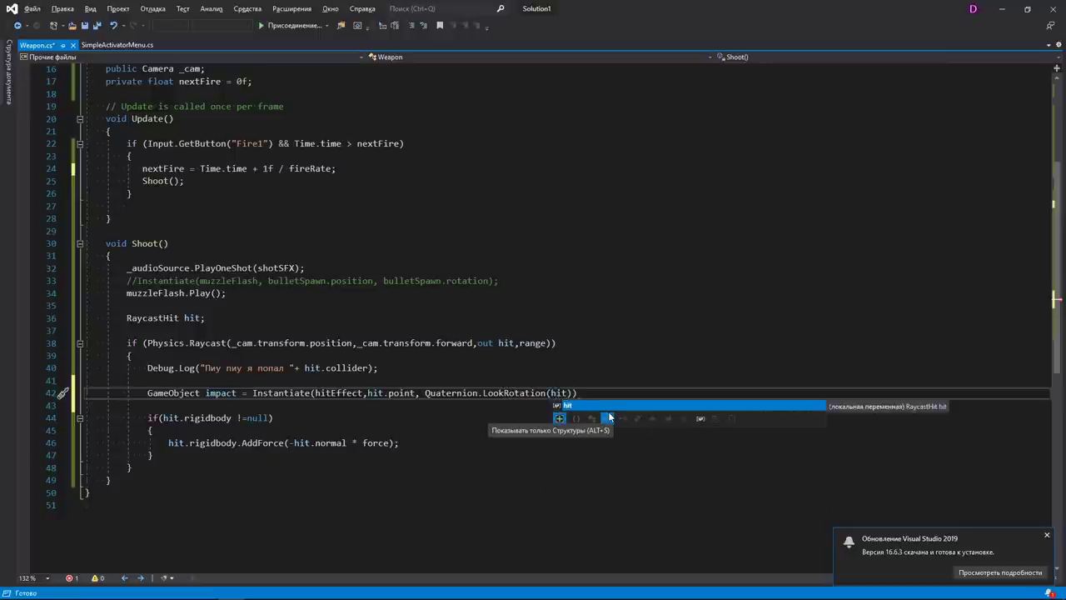
pyautogui.write('.normal')
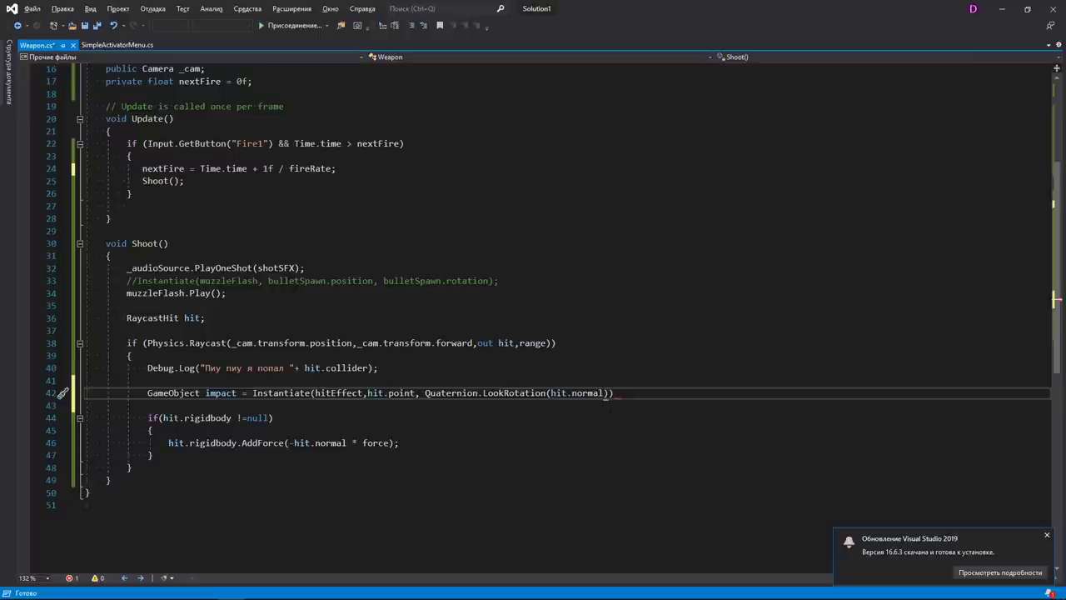
pyautogui.write(';')
pyautogui.press('Return')
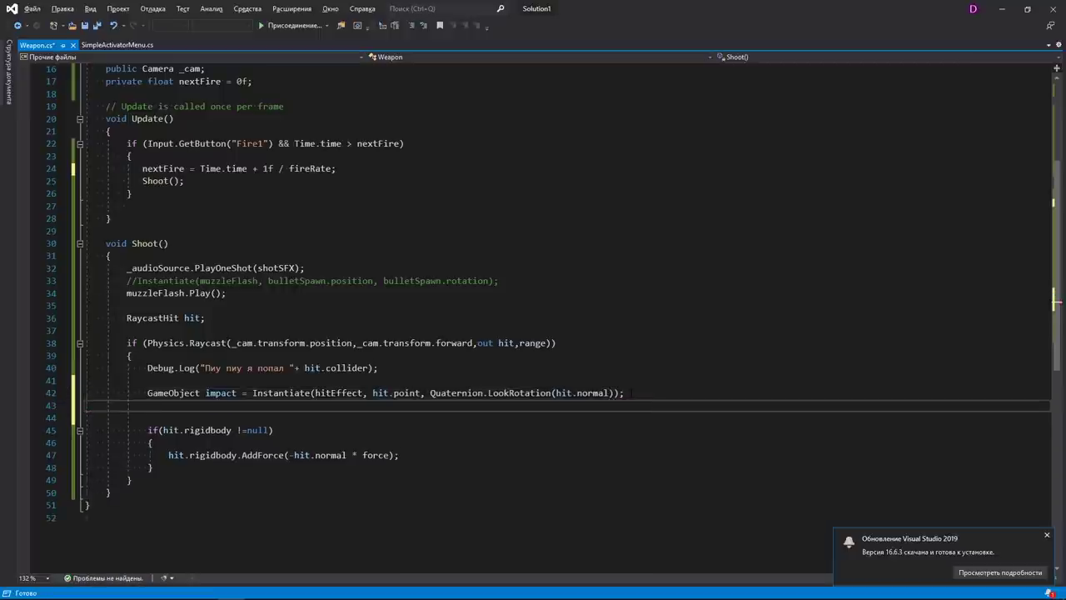
# Add 'Destroy(impact, 2f);', declare 'public GameObject hitEffect;' below _audioSource, and save Weapon.cs.
pyautogui.write('Destro')
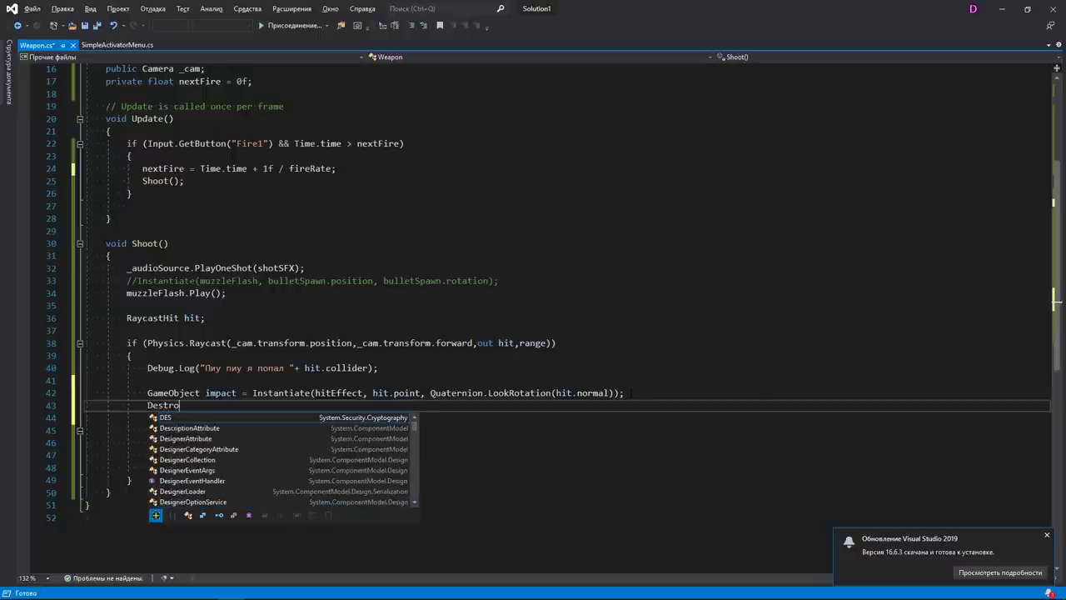
pyautogui.write('y(')
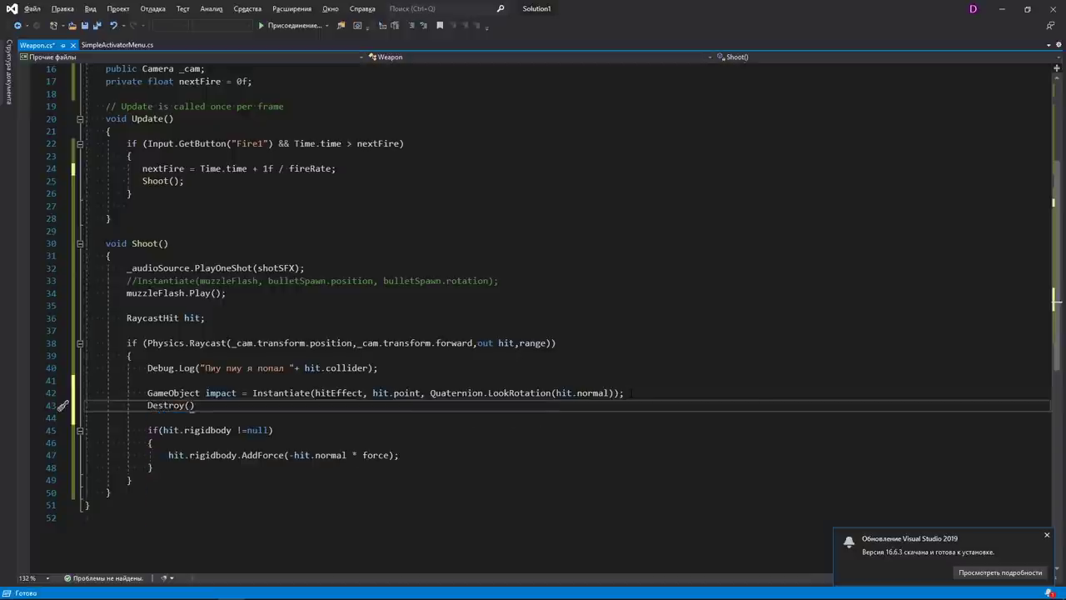
pyautogui.write('impact')
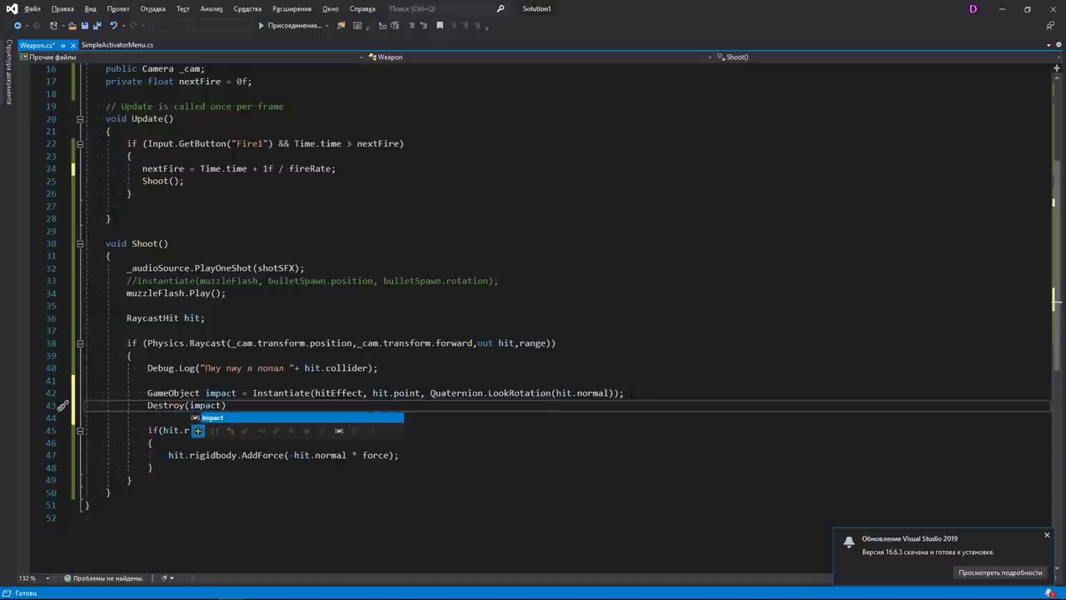
pyautogui.write(', ')
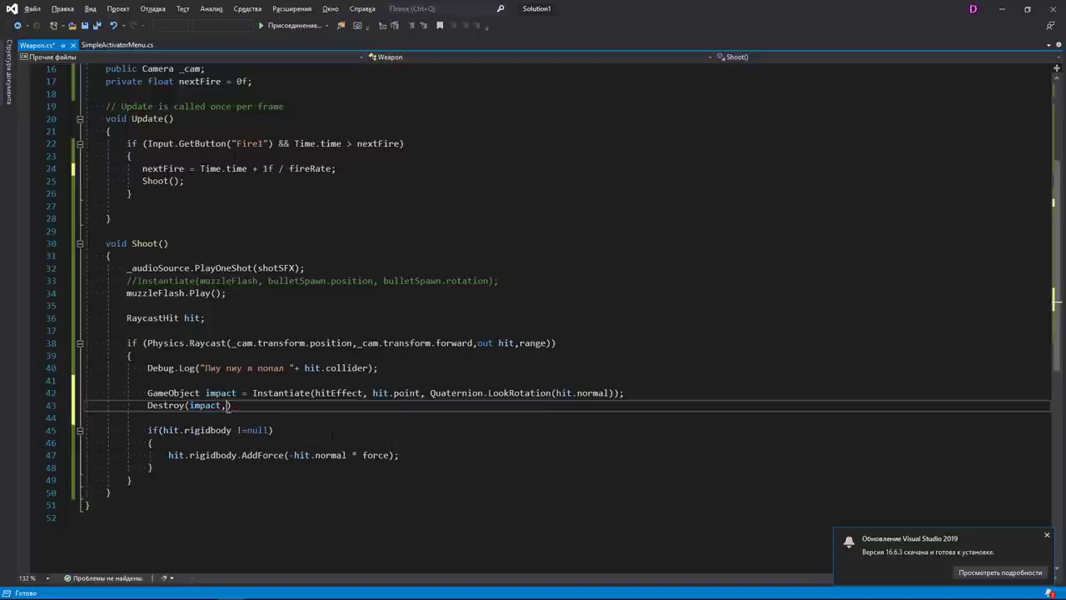
pyautogui.write('2f)')
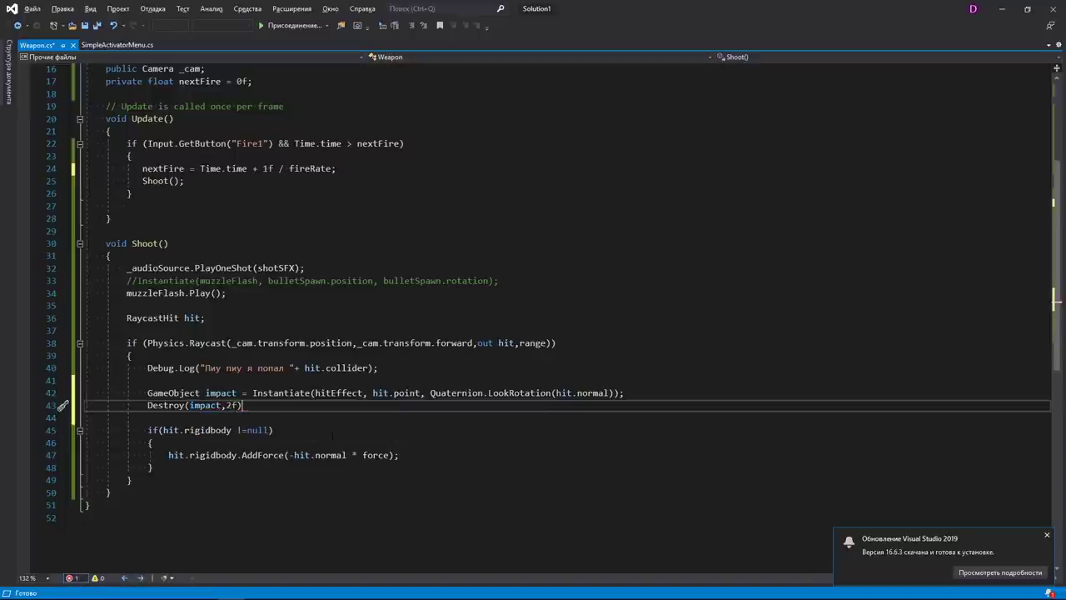
pyautogui.write(';')
pyautogui.hotkey('ctrl', 's')
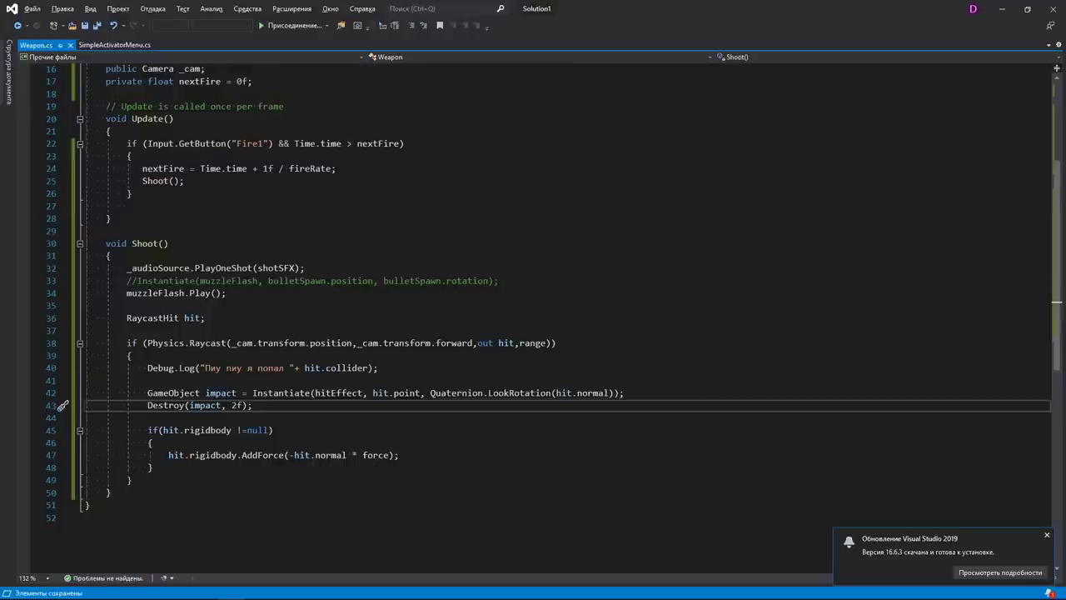
pyautogui.moveTo(364, 392); pyautogui.dragTo(325, 393)
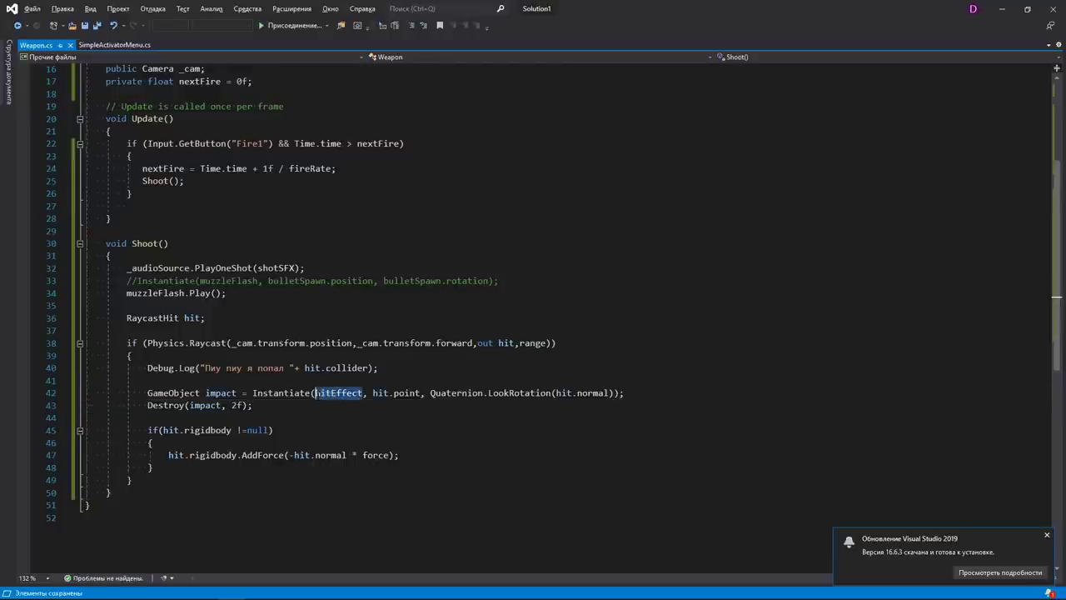
pyautogui.scroll(3, 354, 403)
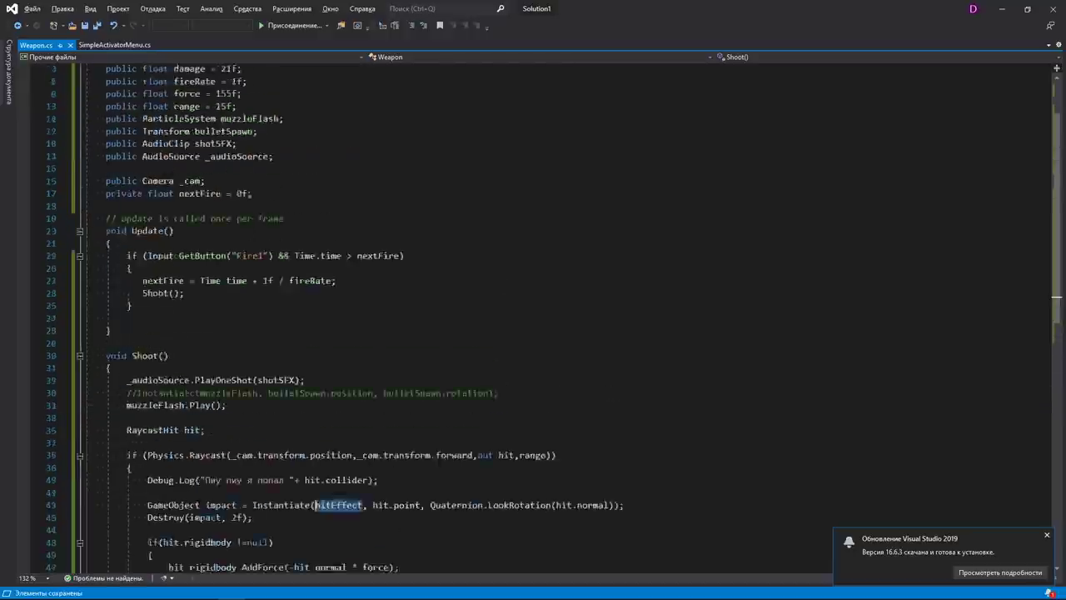
pyautogui.scroll(2, 354, 404)
pyautogui.click(286, 232)
pyautogui.press('Return')
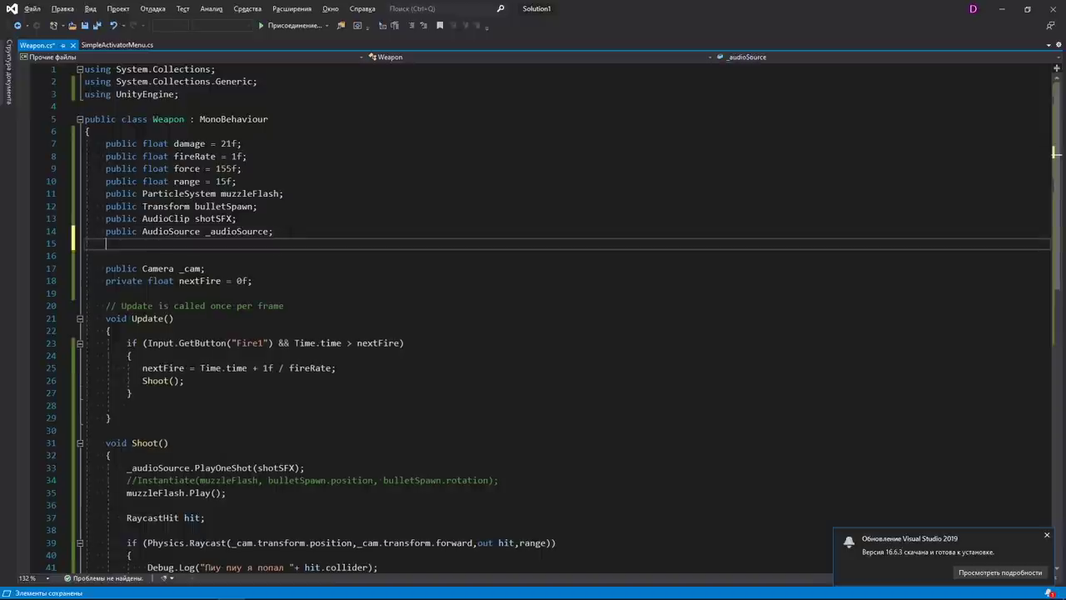
pyautogui.write('public GameObject hitEffect;')
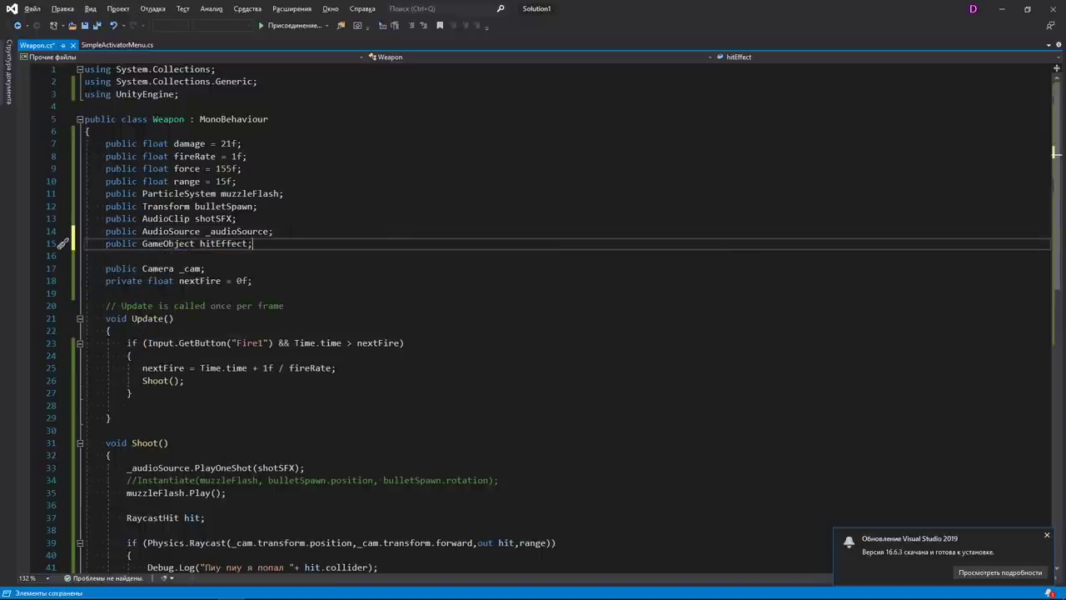
pyautogui.hotkey('ctrl', 's')
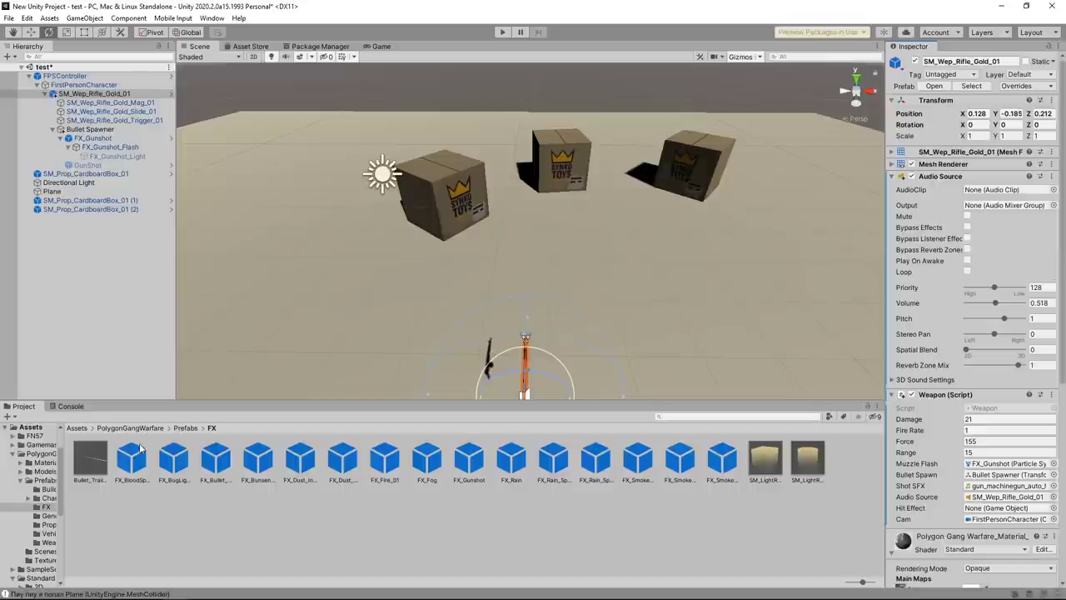
# Assign FX_BloodSplat_01 to Hit Effect, then play and shoot the boxes to spawn blood splats.
pyautogui.moveTo(138, 461); pyautogui.dragTo(988, 514)
pyautogui.hotkey('ctrl', 'p')
pyautogui.write('0')
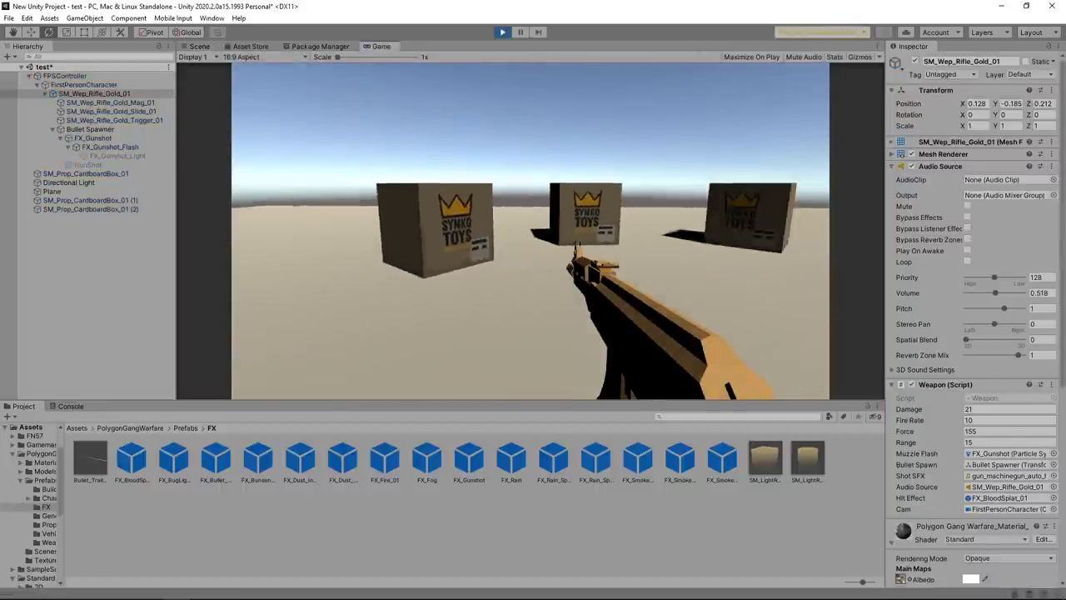
pyautogui.click(530, 231)
pyautogui.click(530, 232)
pyautogui.click(531, 232)
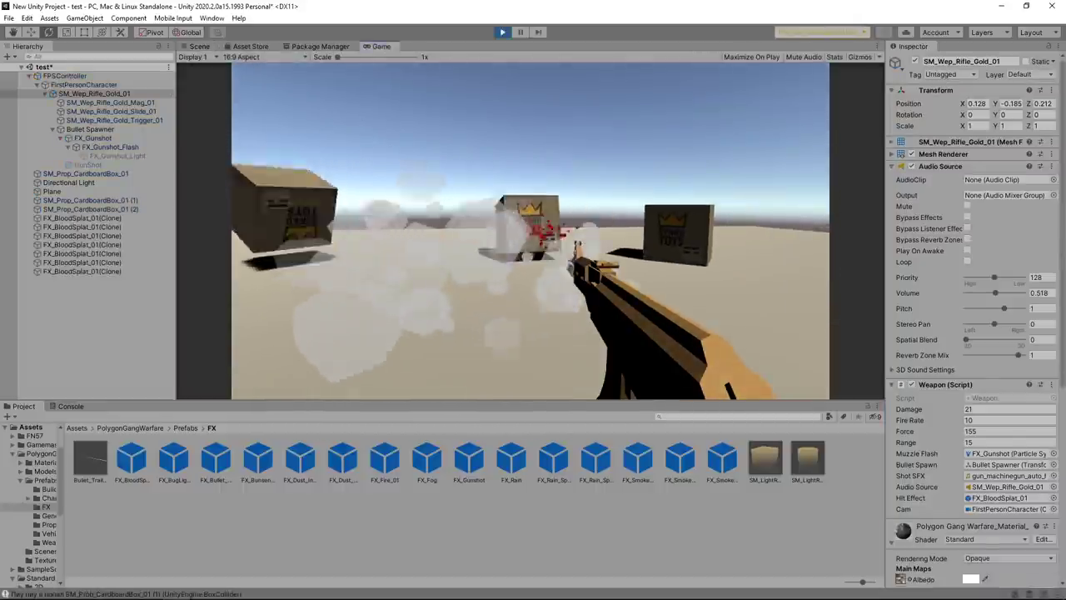
pyautogui.click(531, 231)
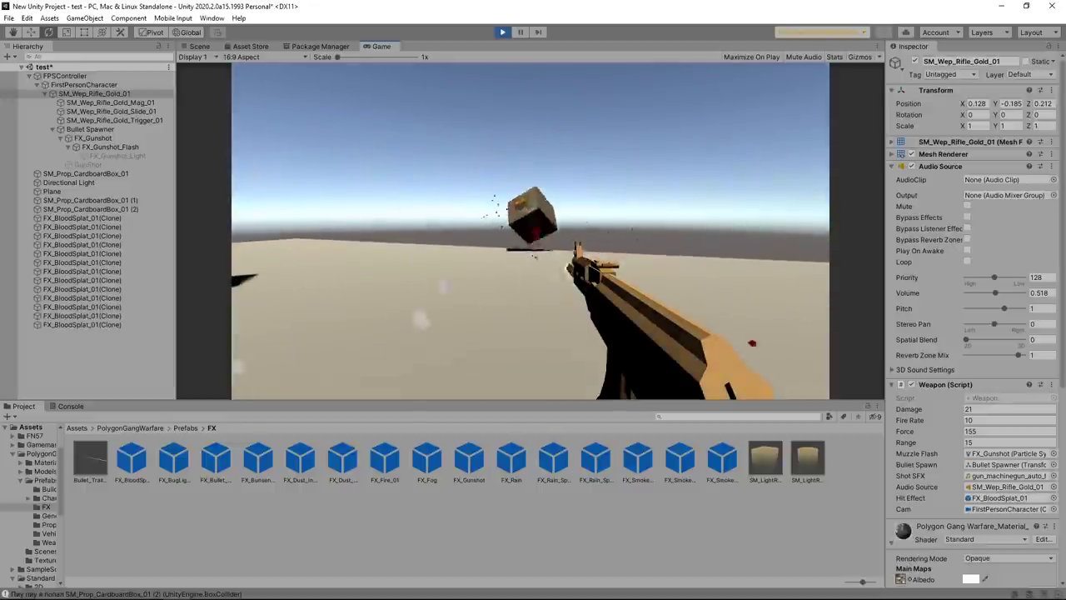
pyautogui.click(531, 232)
pyautogui.click(531, 232)
pyautogui.click(531, 231)
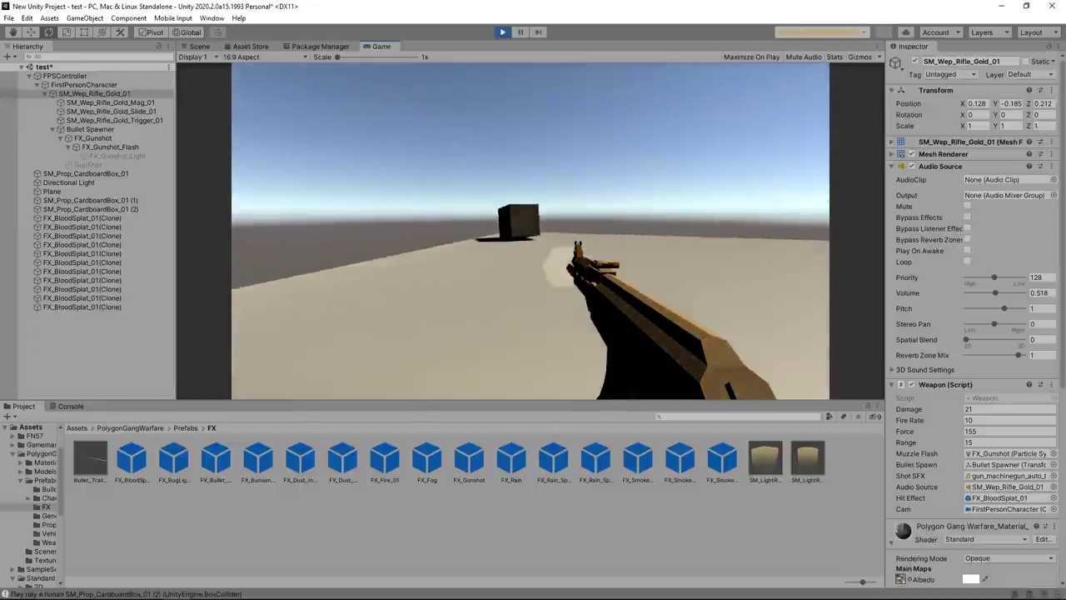